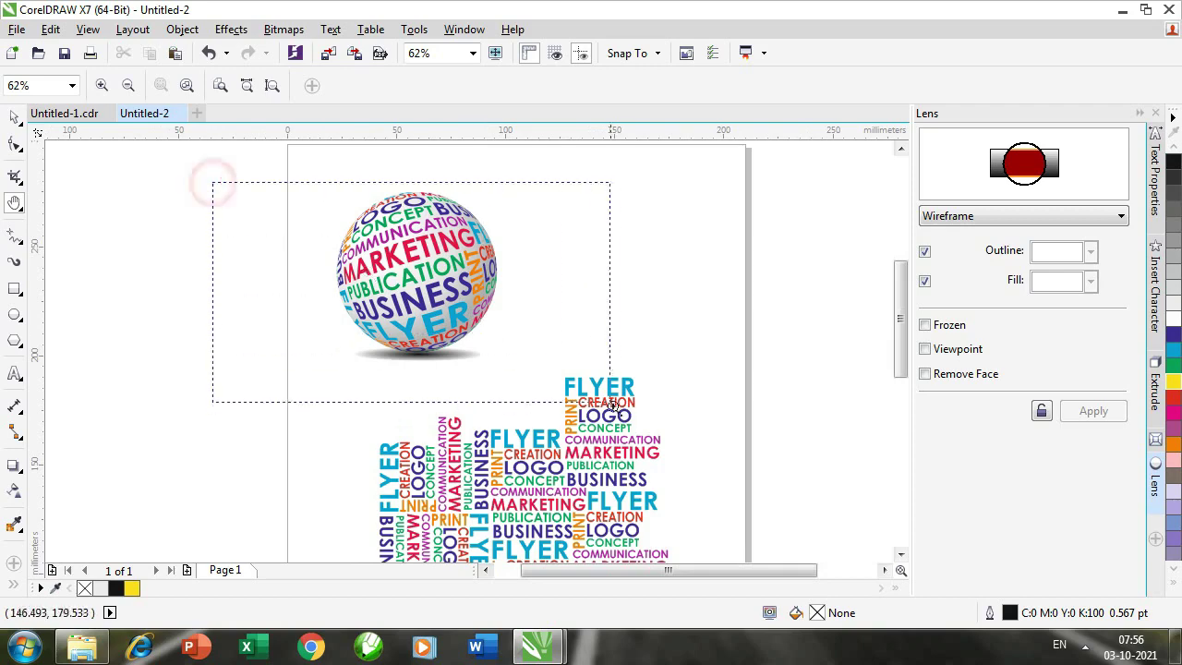
Examine the finished word globe and the arrangement of coloured word groups below it
left_click_drag(646, 354, 548, 401)
left_click_drag(428, 441, 474, 400)
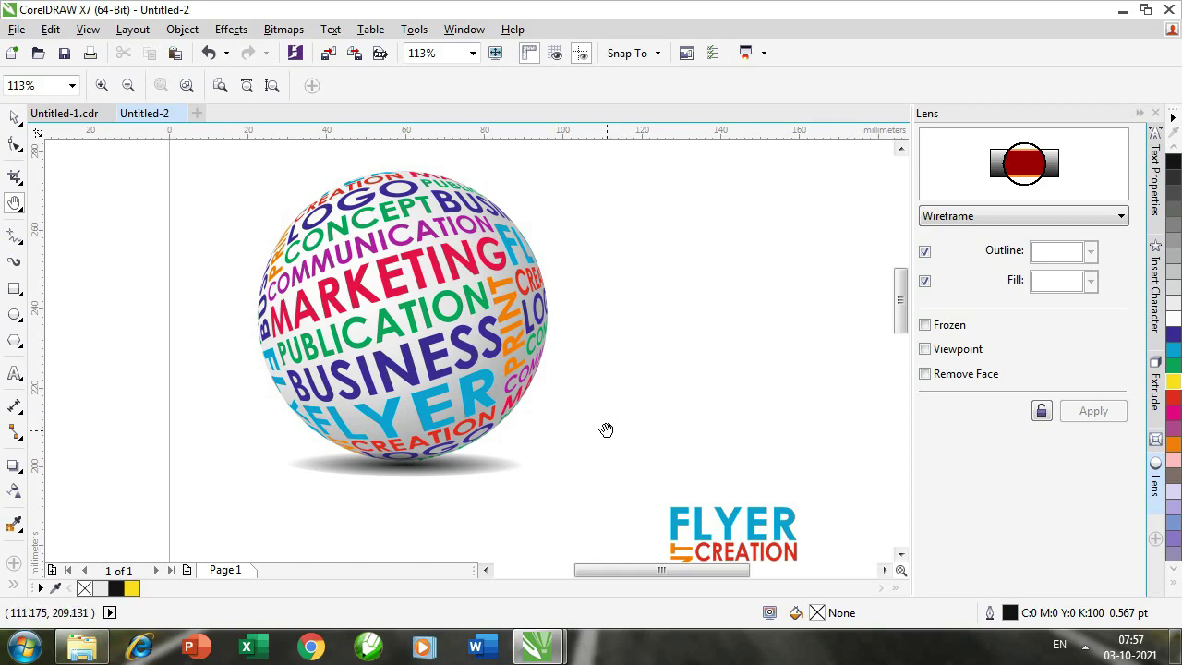
left_click_drag(606, 430, 475, 298)
left_click_drag(499, 404, 508, 222)
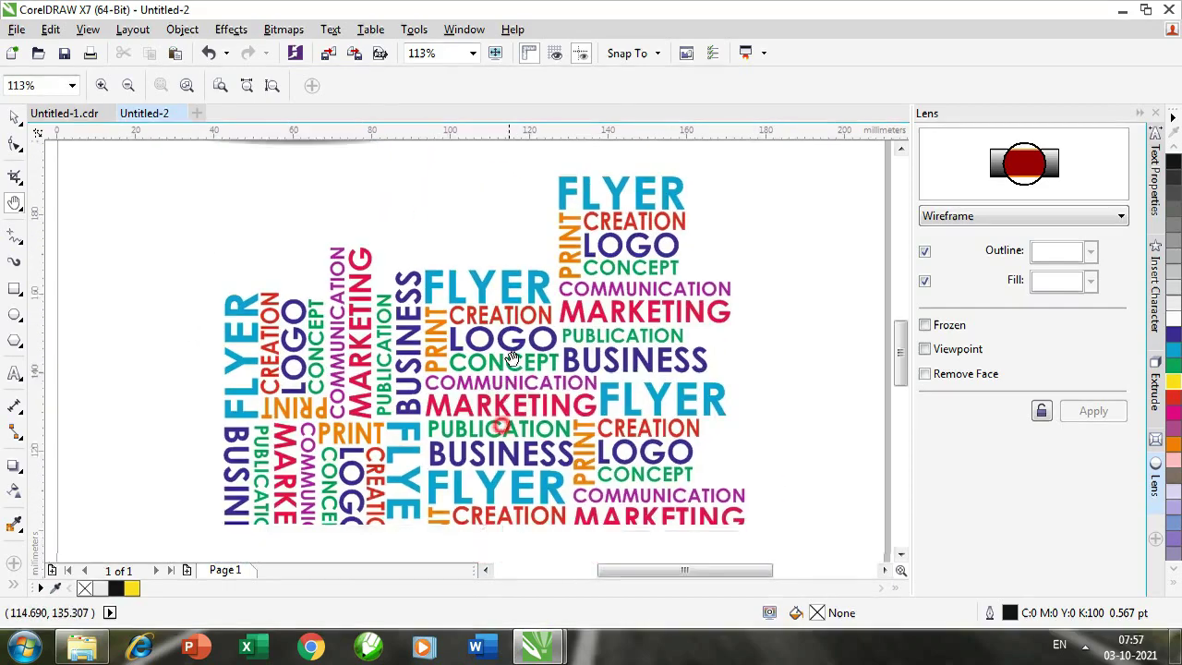
left_click_drag(512, 358, 524, 264)
left_click_drag(540, 371, 539, 398)
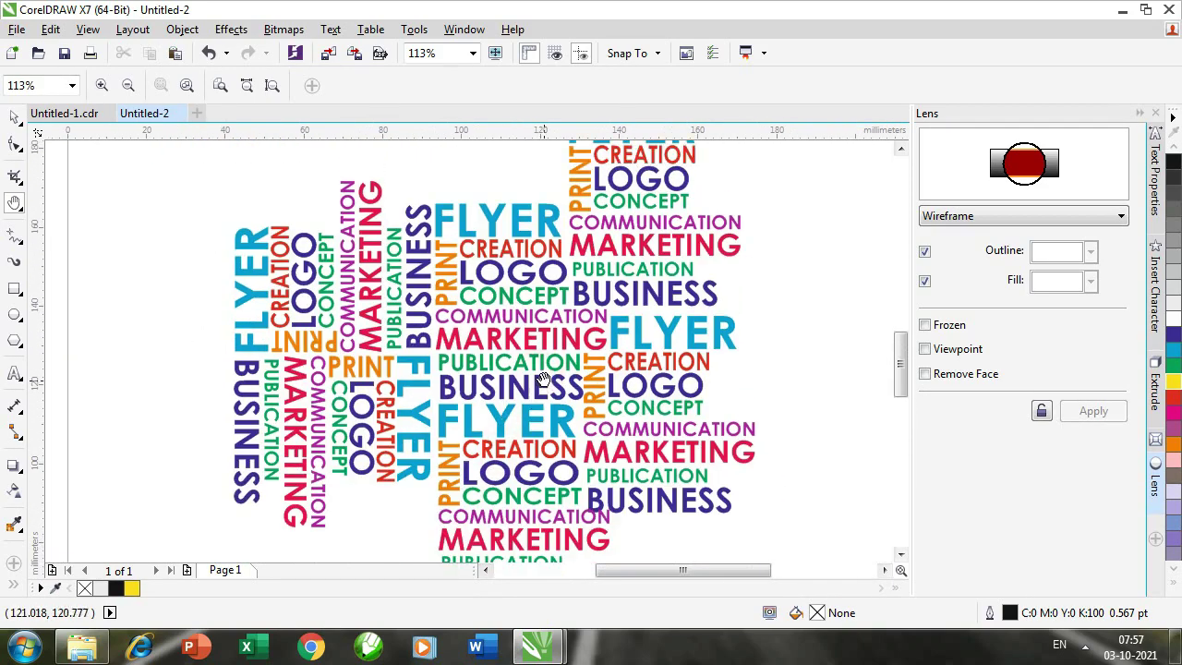
left_click_drag(423, 414, 496, 411)
scroll(521, 392, "left", 2)
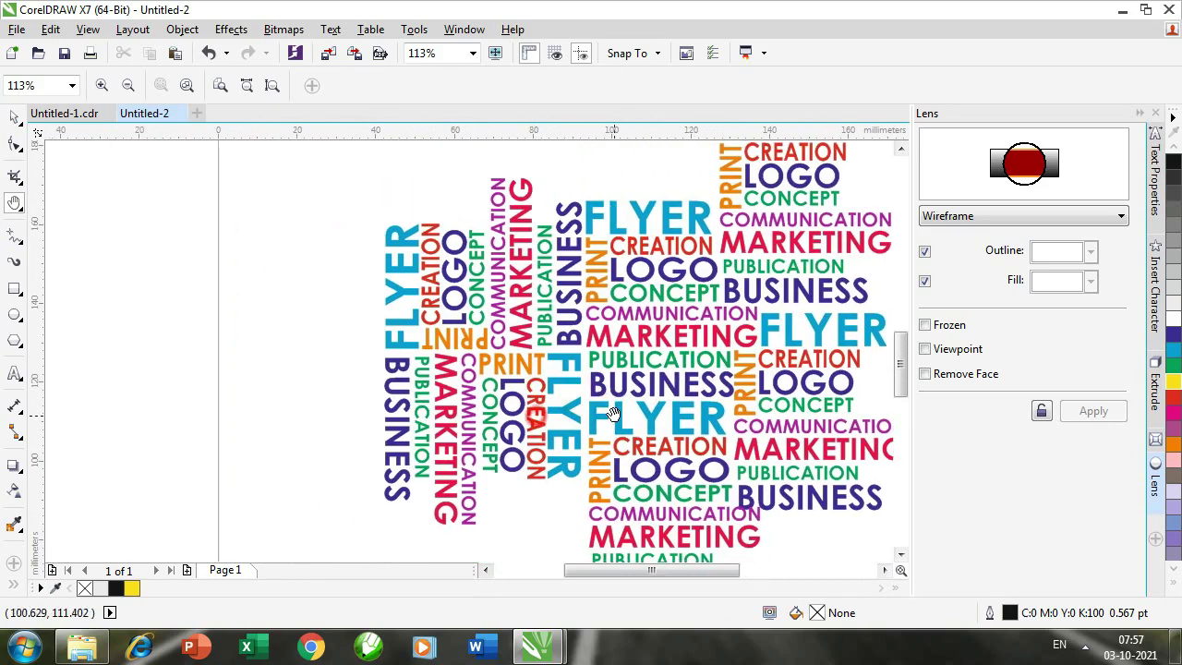
Place a copy of the upright nine-word text group in the empty area beside the page's left edge
key("space")
left_click(647, 339)
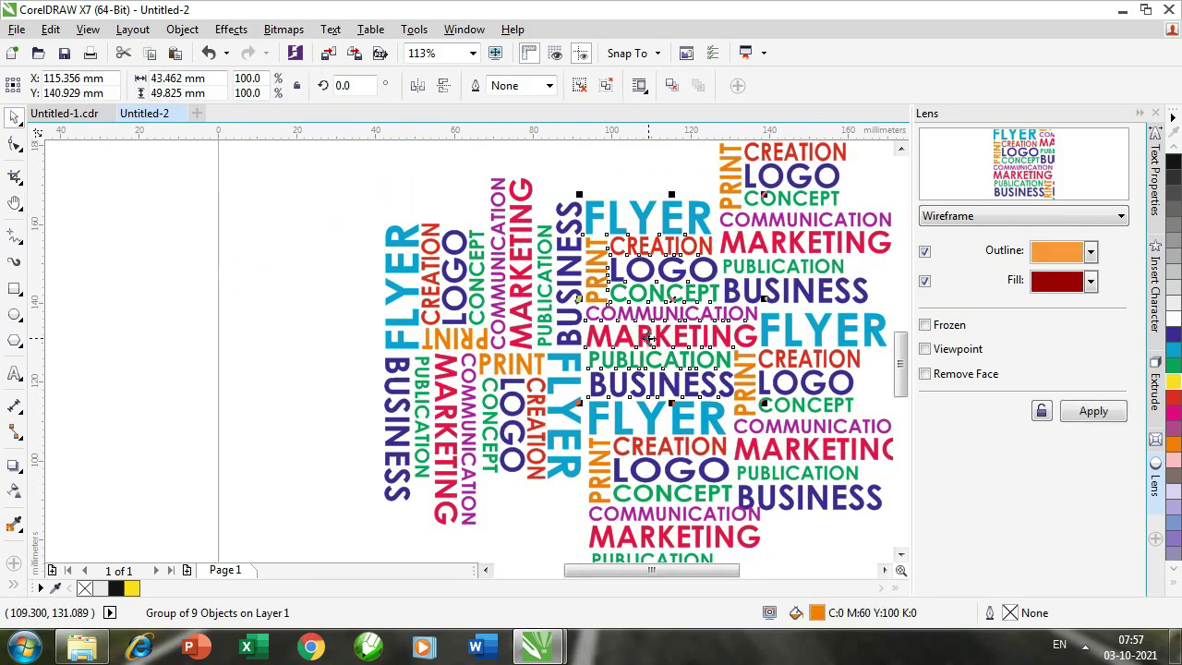
left_click_drag(647, 338, 171, 323)
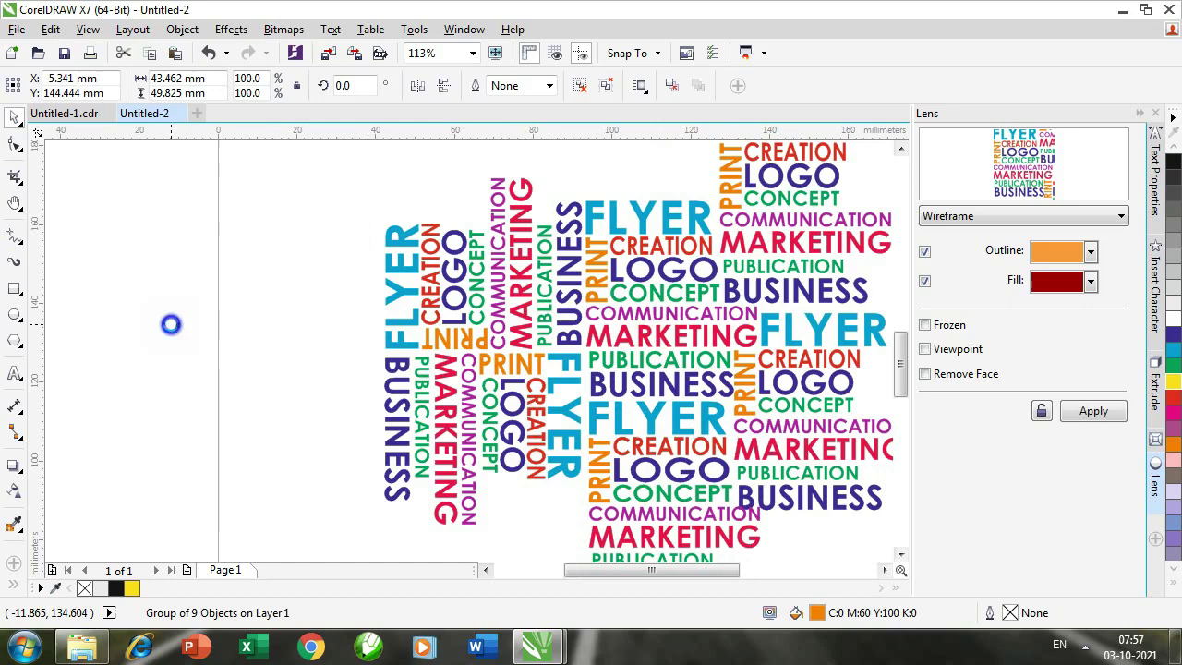
left_click(175, 415)
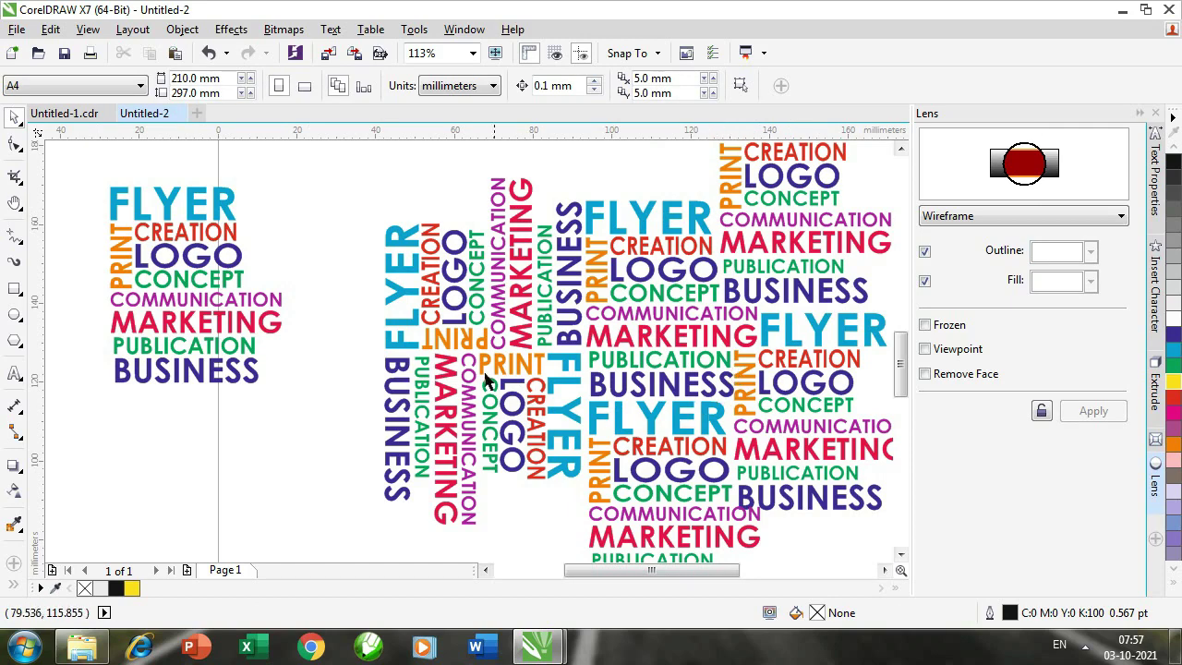
Review the sample globe and look up where the Lens effect command is found
key("h")
left_click_drag(482, 292, 488, 407)
scroll(487, 408, "down", 2)
scroll(488, 403, "up", 1)
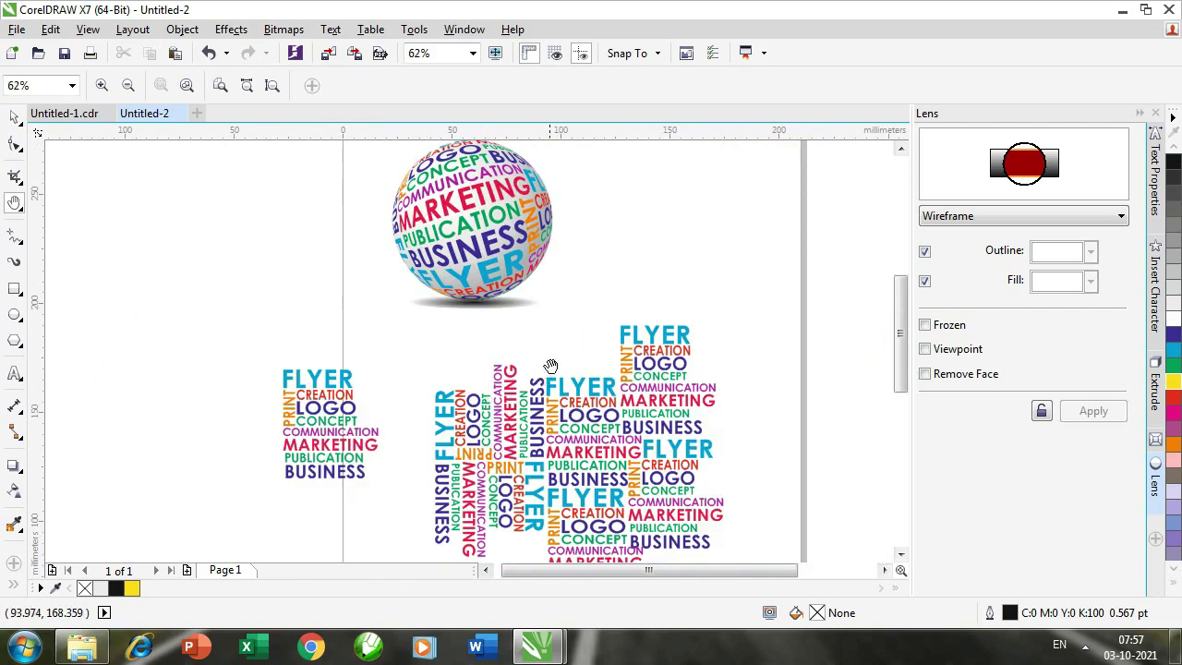
left_click_drag(548, 370, 486, 452)
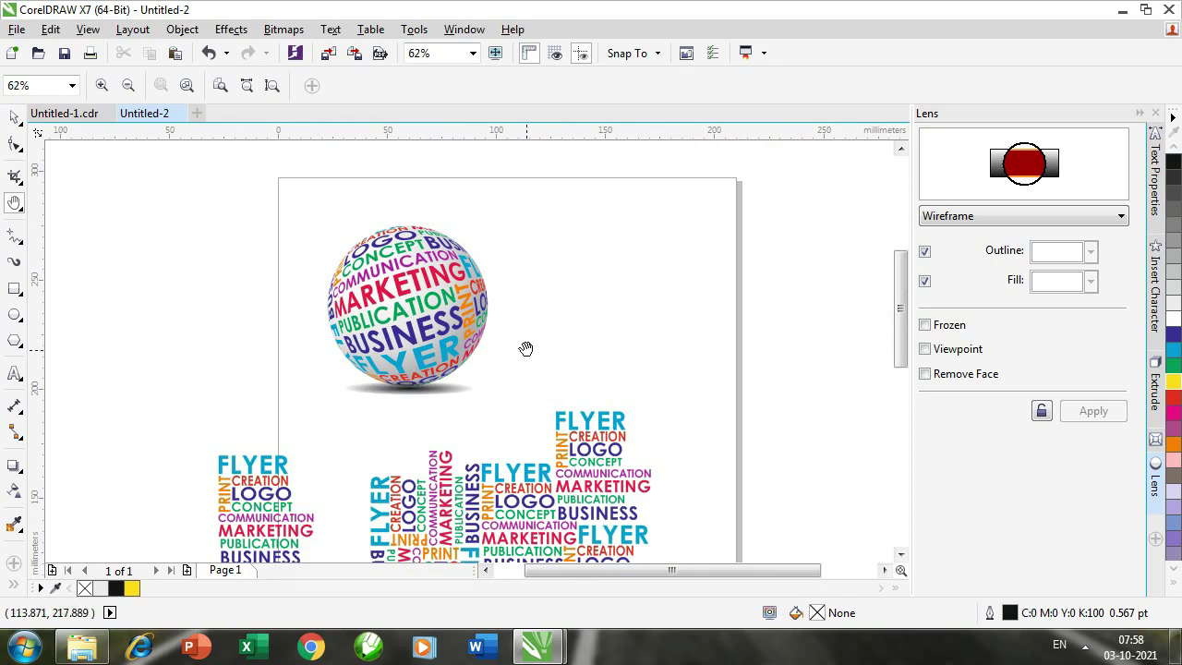
key("space")
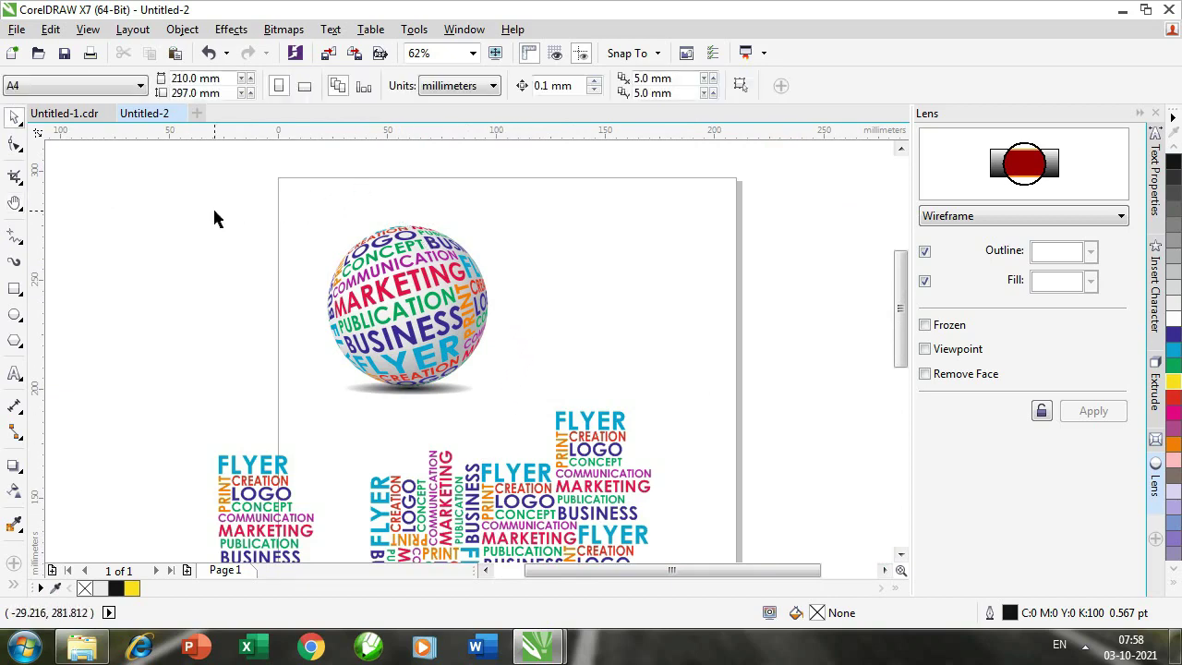
left_click(233, 30)
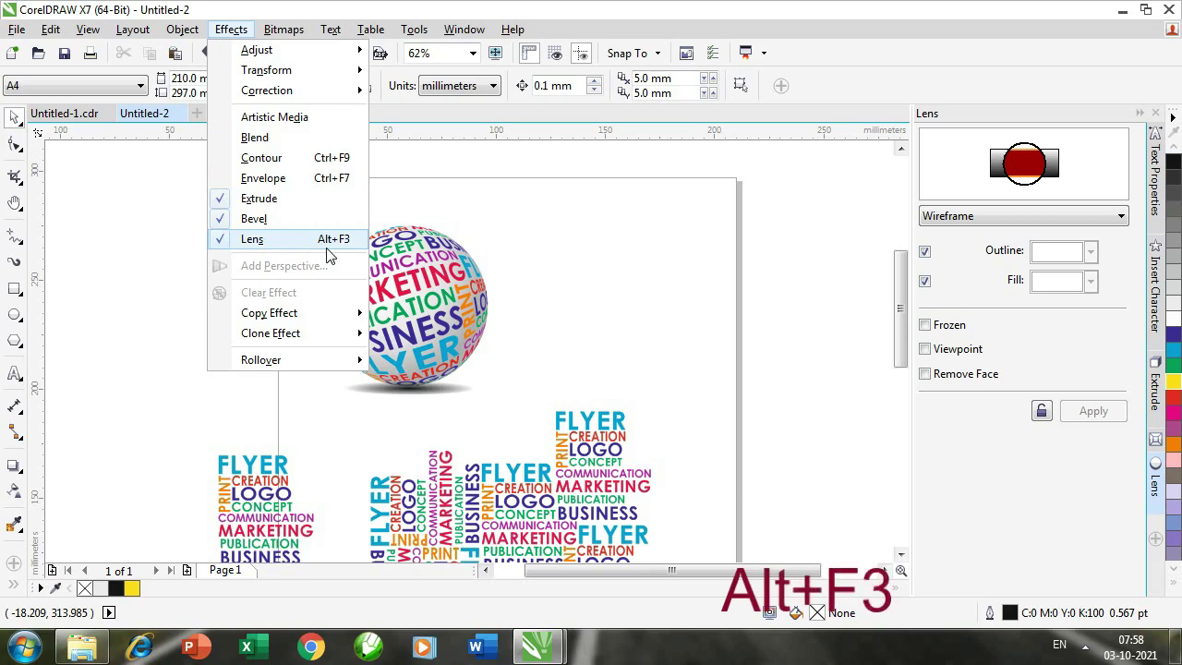
left_click(660, 291)
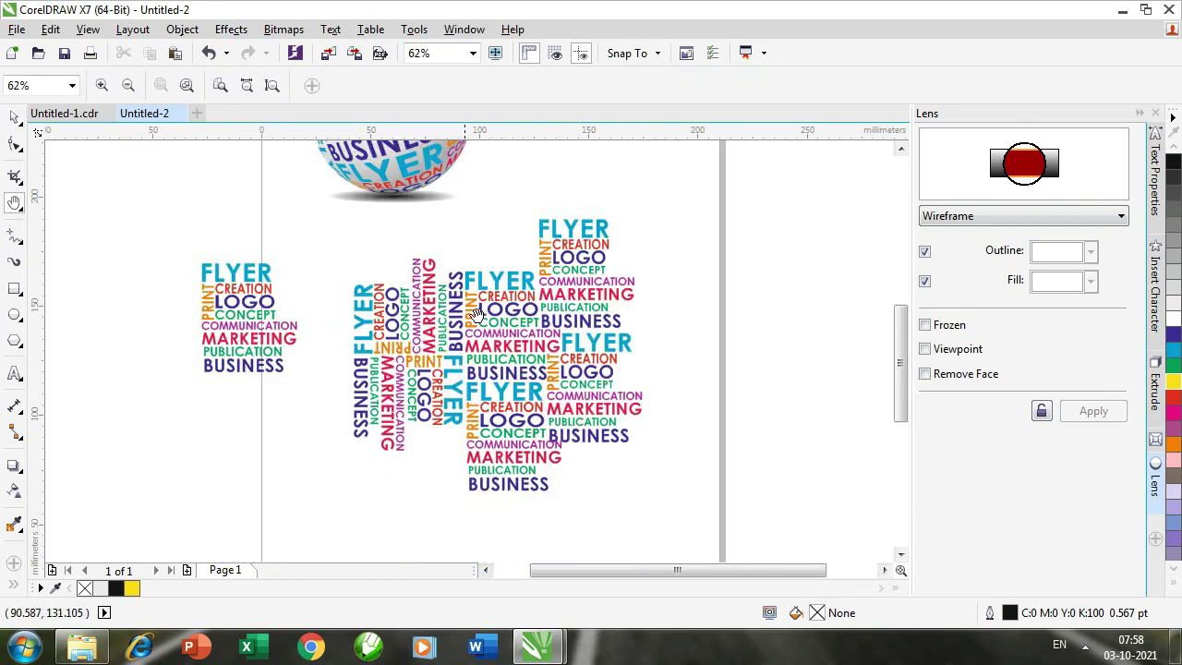
Duplicate the copied word group outside the page, arranging the copies side by side and in a second row
left_click_drag(386, 397, 512, 403)
key("space")
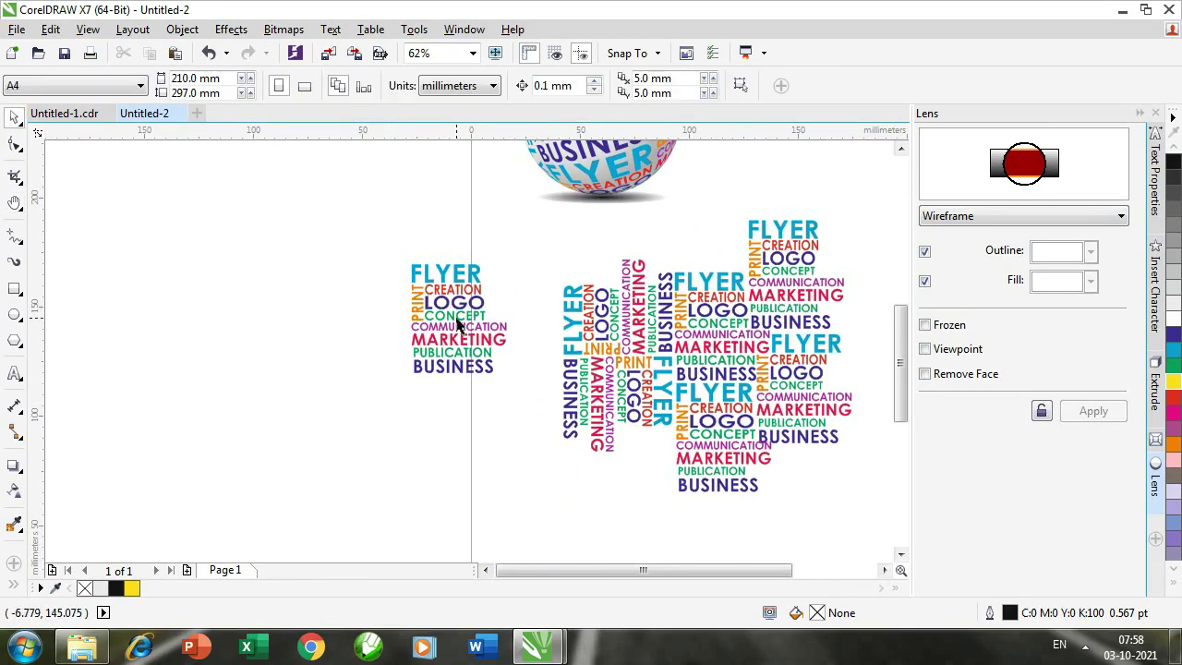
left_click(487, 325)
left_click_drag(488, 325, 365, 433)
right_click(373, 303)
left_click(275, 318, "shift")
right_click(365, 432)
Complete the two-row, three-column word block with more copies, rotating the lower-left one by 90 degrees
left_click(169, 367)
left_click_drag(514, 287, 334, 404)
right_click(319, 293)
right_click(327, 399)
type("90")
scroll(401, 381, "up", 1)
scroll(401, 388, "up", 2)
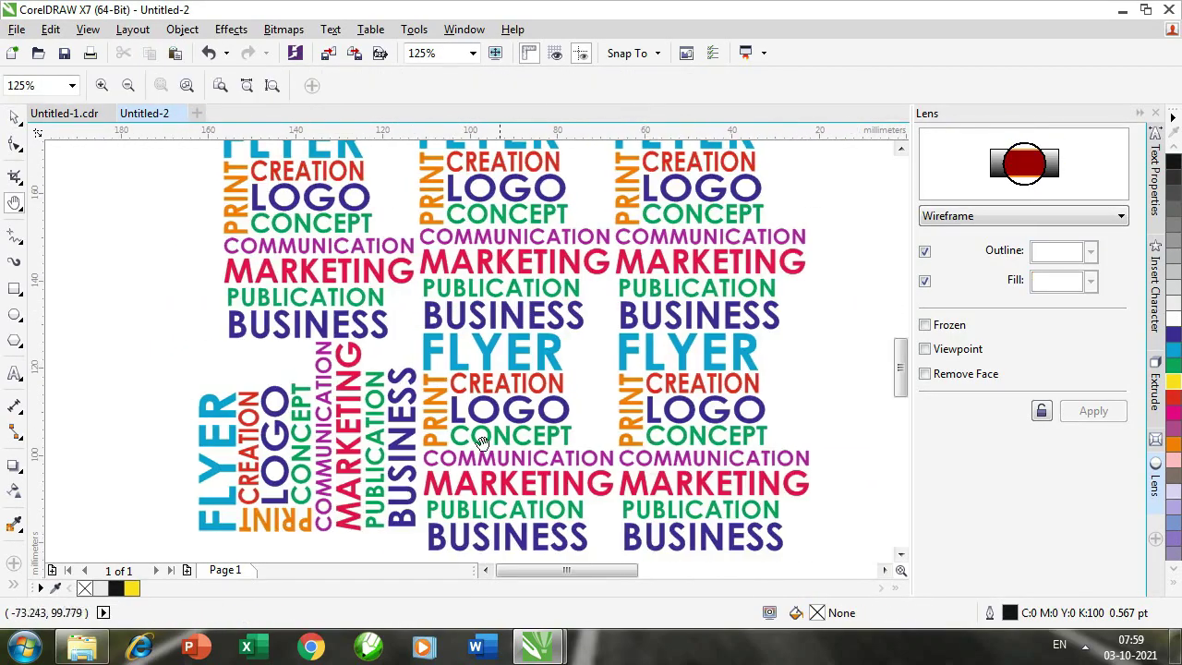
Draw a circle about 78 mm across over the middle of the word block
scroll(402, 388, "down", 2)
left_click(14, 314)
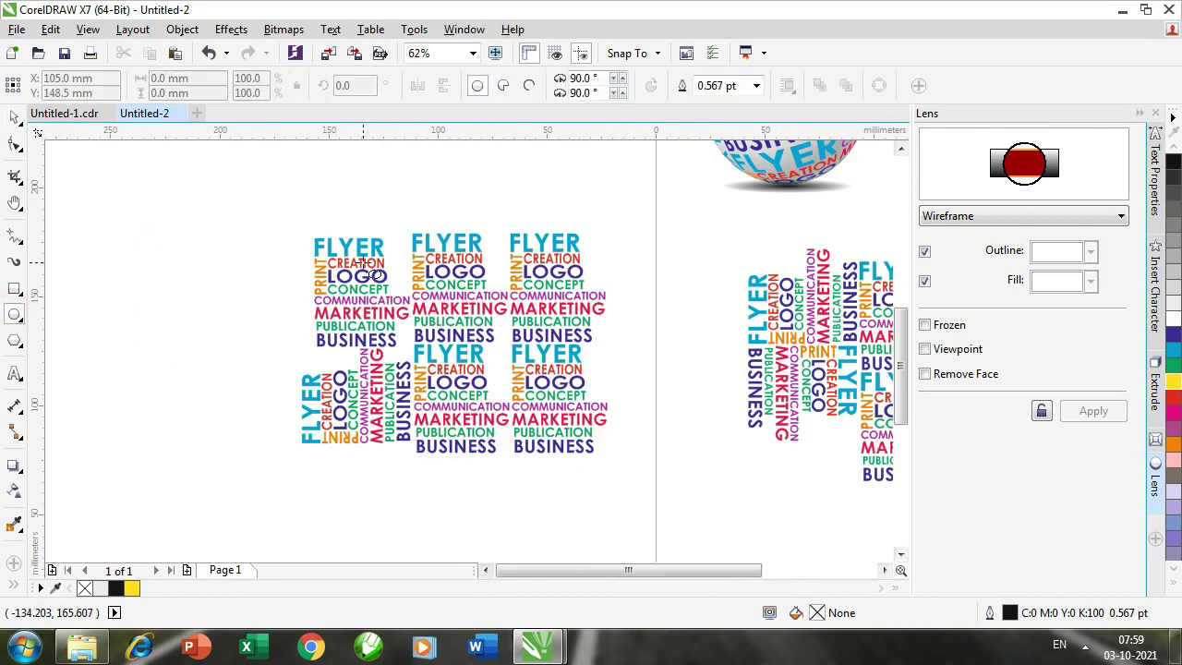
left_click_drag(364, 270, 501, 445)
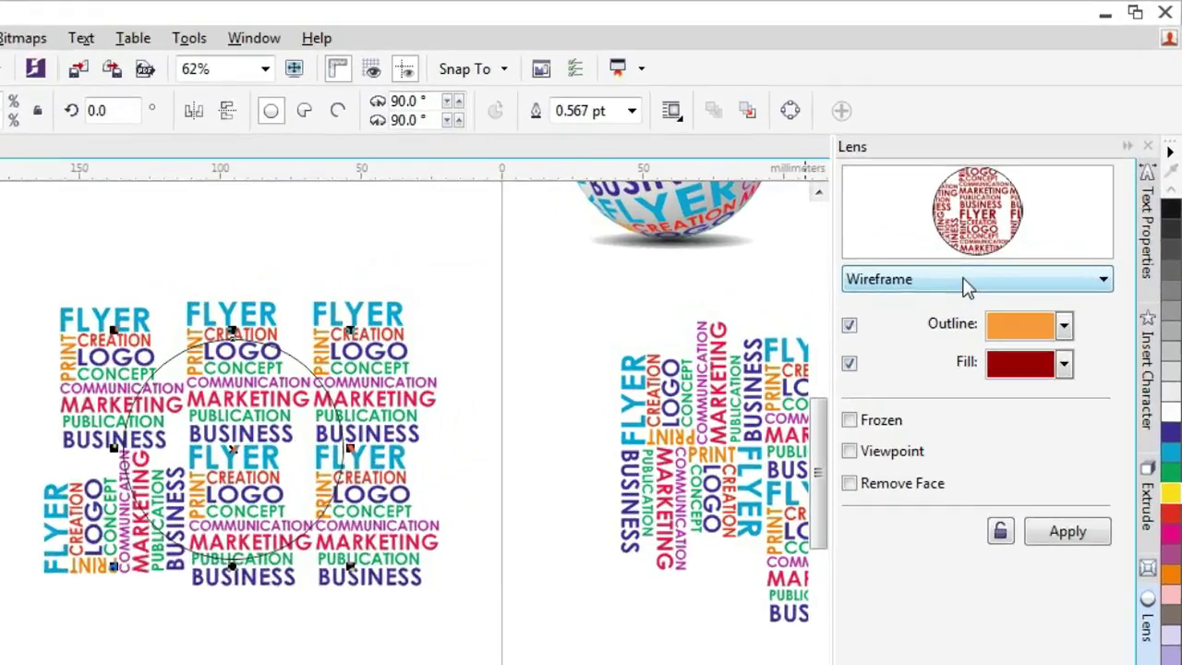
Apply a Fish Eye lens with a 100% rate to the circle
left_click(1021, 216)
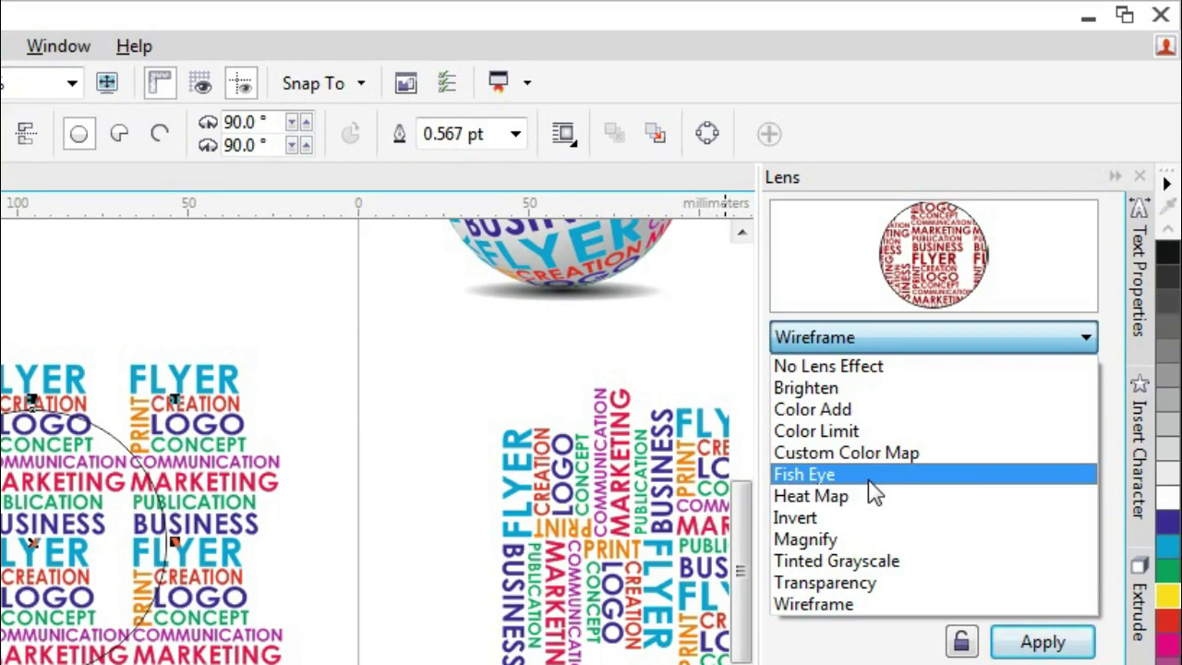
left_click(871, 474)
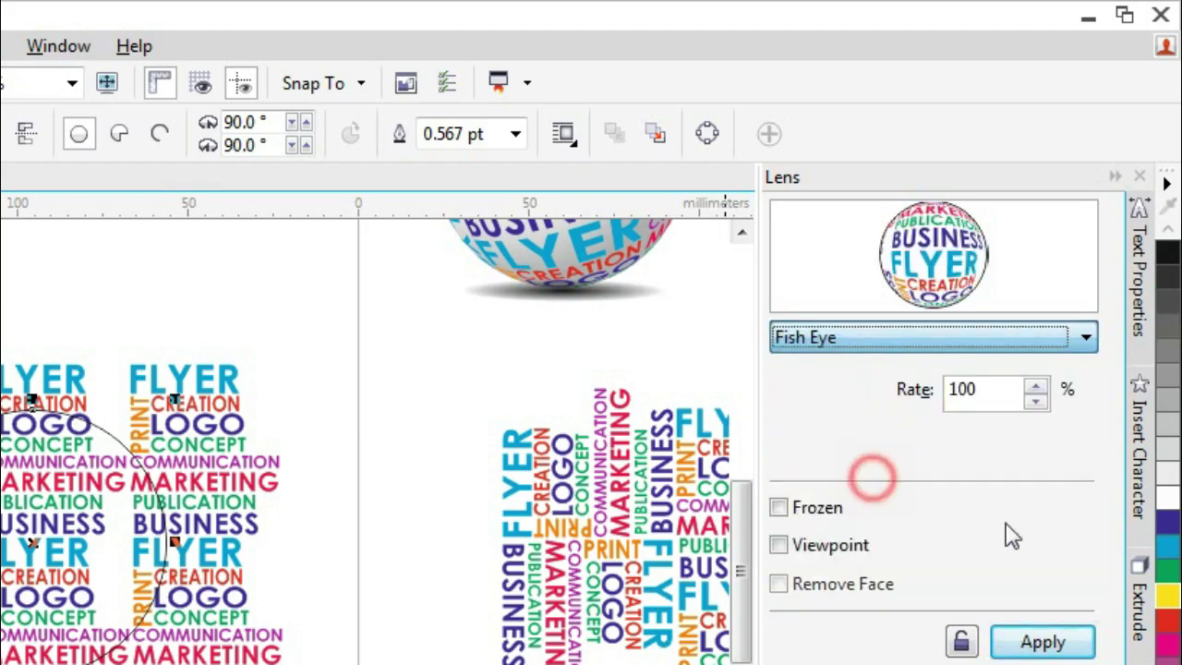
left_click(1043, 644)
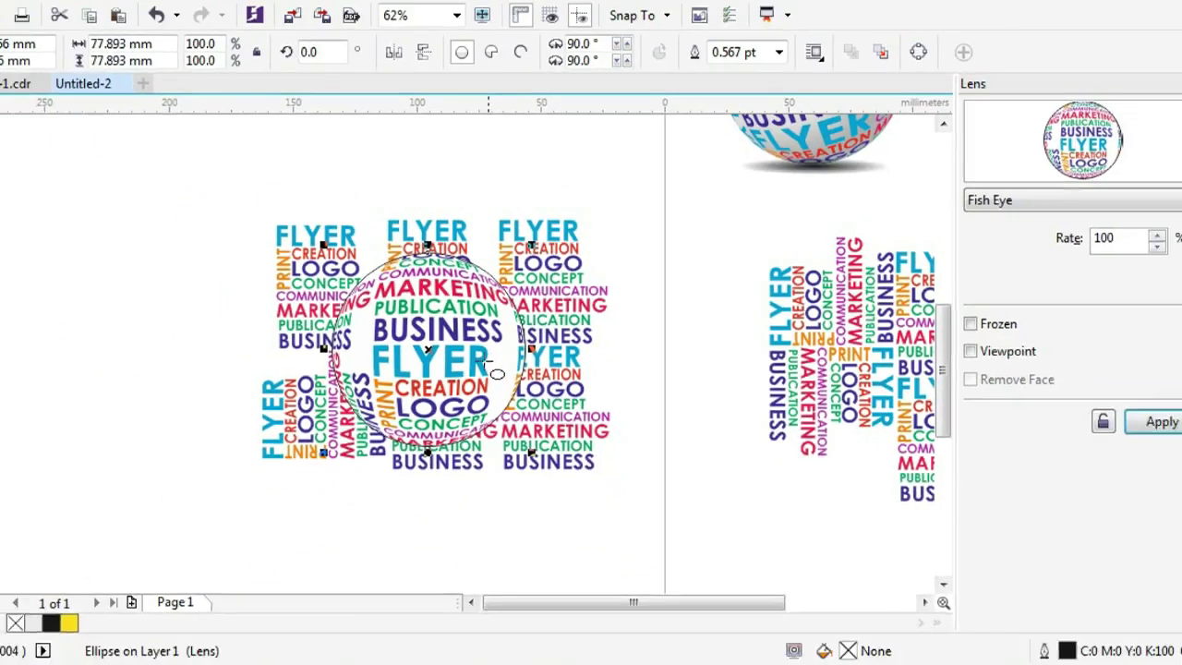
Move the fish-eye circle slightly up and left over the word block to about X -97 mm, Y 133 mm
scroll(441, 361, "up", 2)
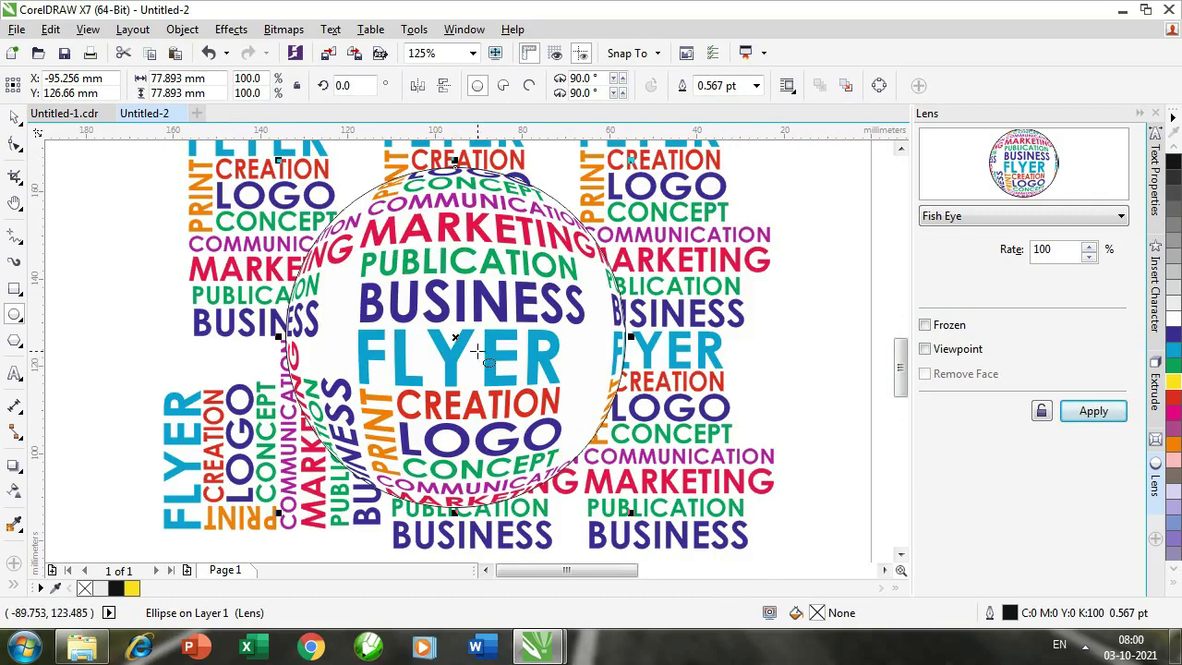
left_click(13, 117)
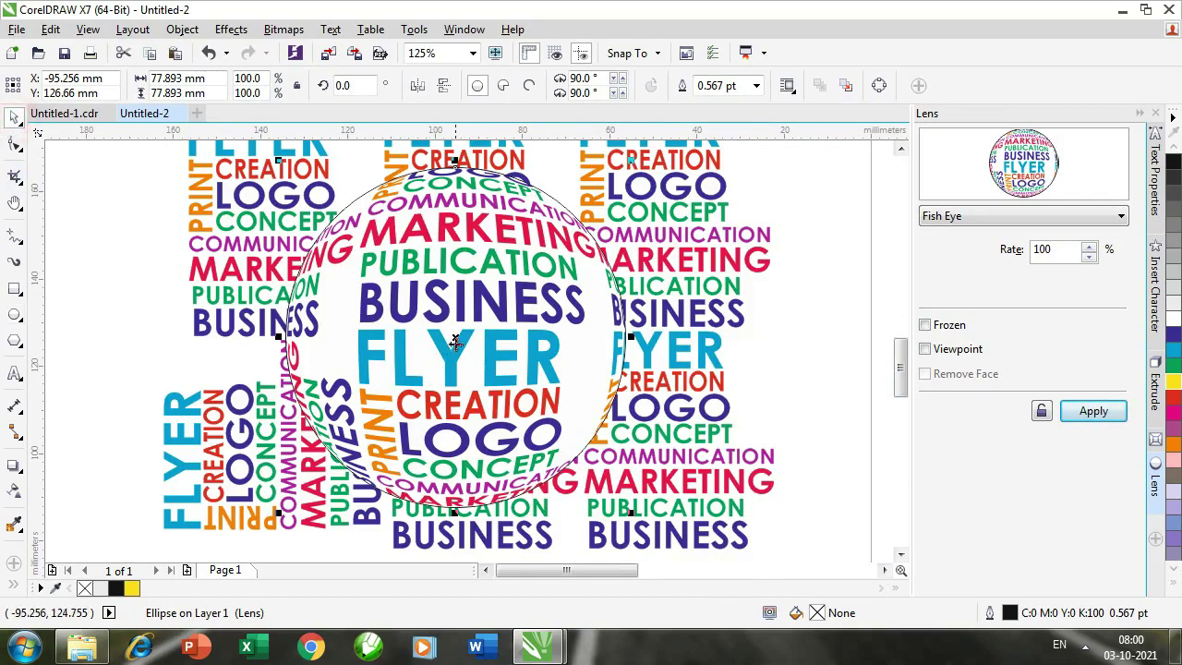
mouse_move(453, 340)
left_mouse_down()
mouse_move(120, 353)
mouse_move(518, 366)
mouse_move(562, 354)
mouse_move(462, 361)
left_mouse_up()
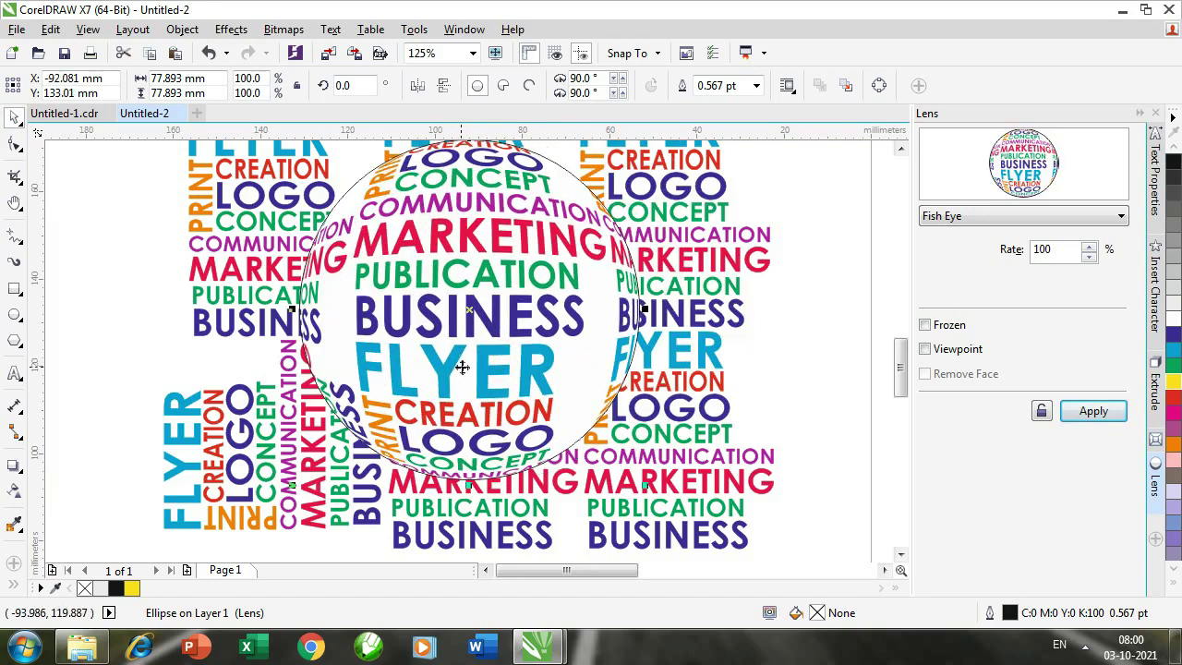
left_click_drag(462, 367, 442, 370)
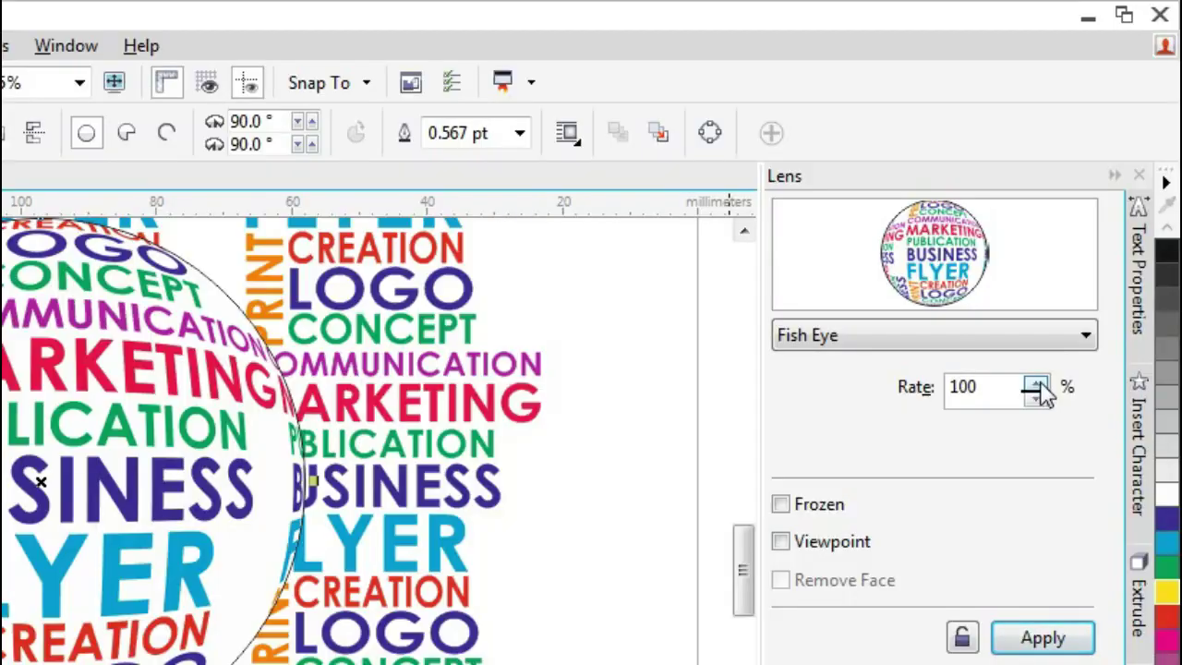
Raise the Fish Eye lens rate to 125% and apply it to the circle
left_click(1037, 384)
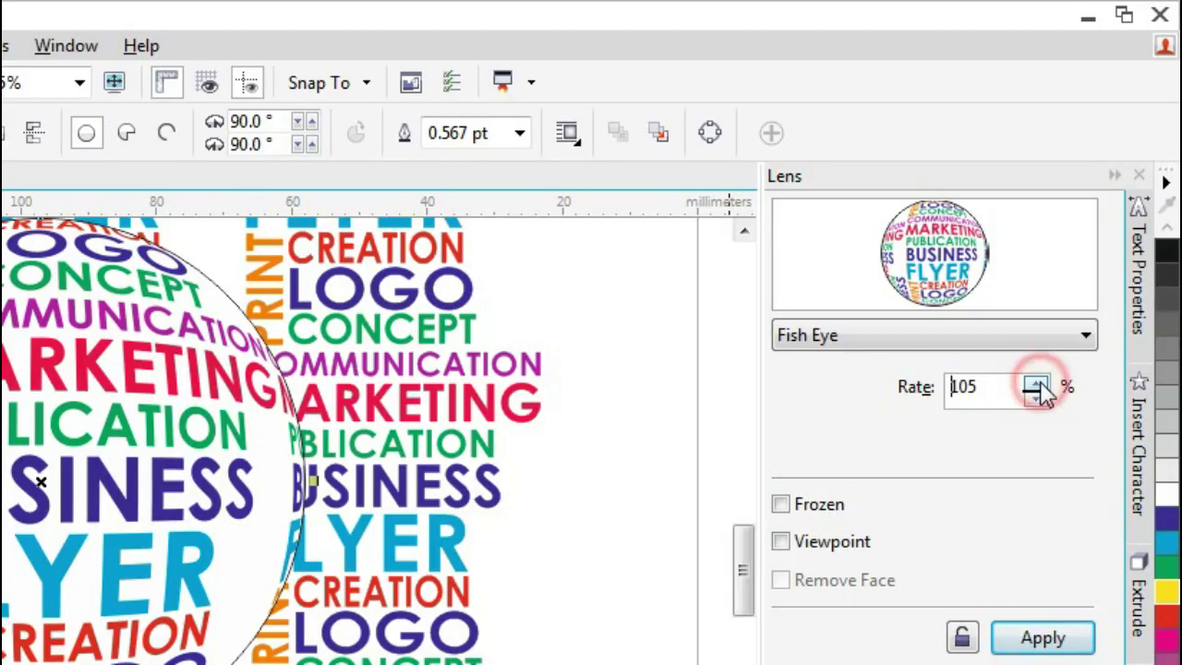
left_click(1038, 384)
left_click(1037, 383)
left_click(1037, 383)
left_click(1037, 384)
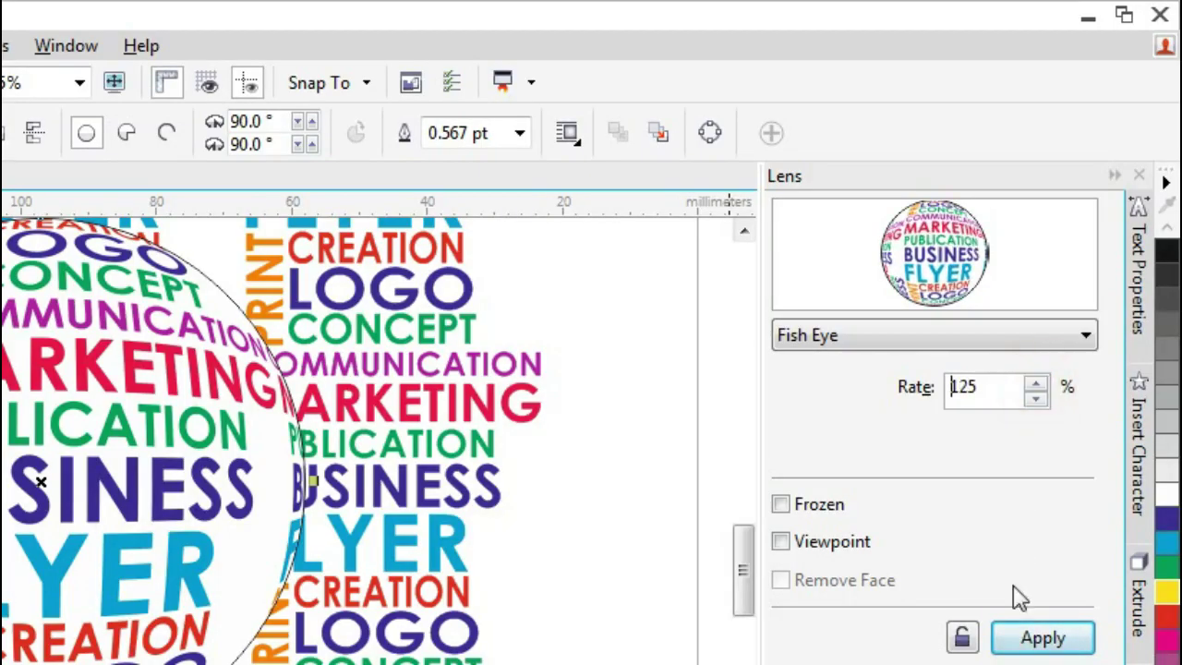
left_click(1041, 642)
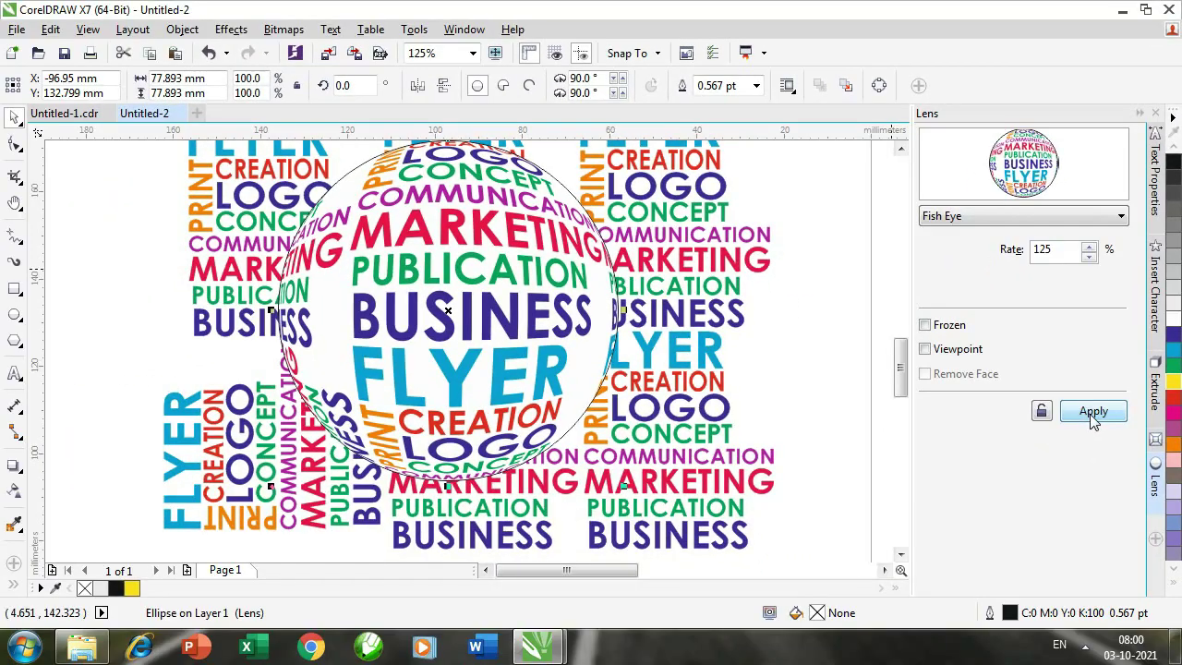
Set the Fish Eye rate to 135% and apply the lens with the Frozen option enabled
left_click(1090, 248)
left_click(924, 325)
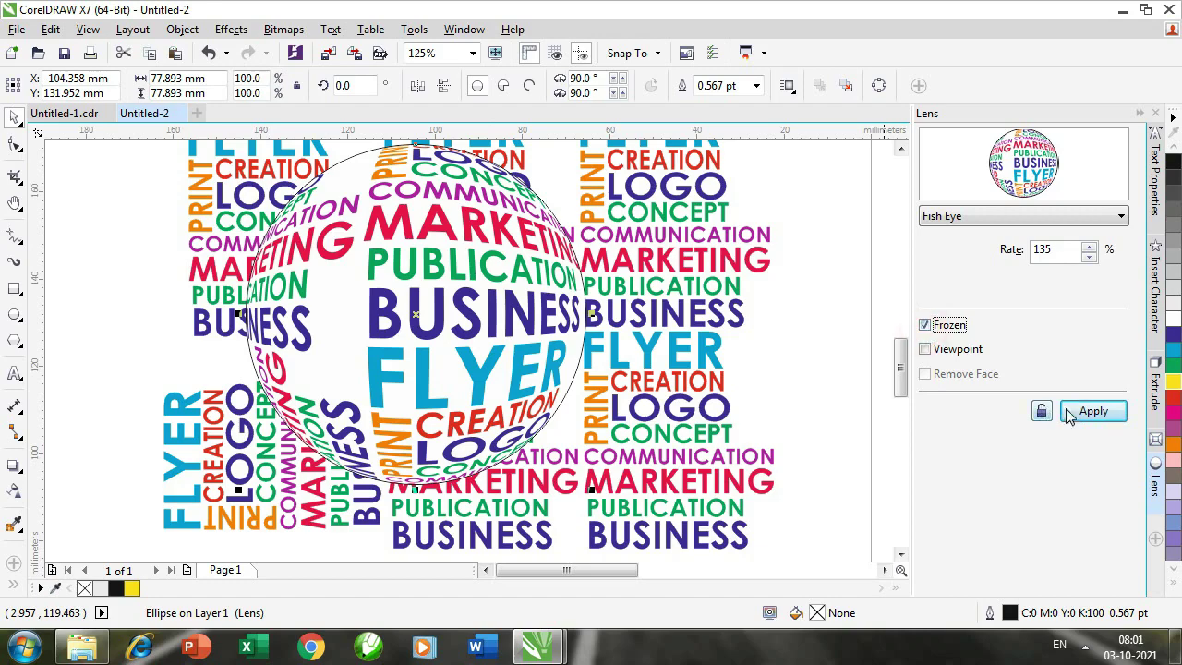
left_click(1092, 411)
Move the frozen fish-eye globe off the word block into the empty space to its left
scroll(554, 392, "down", 1)
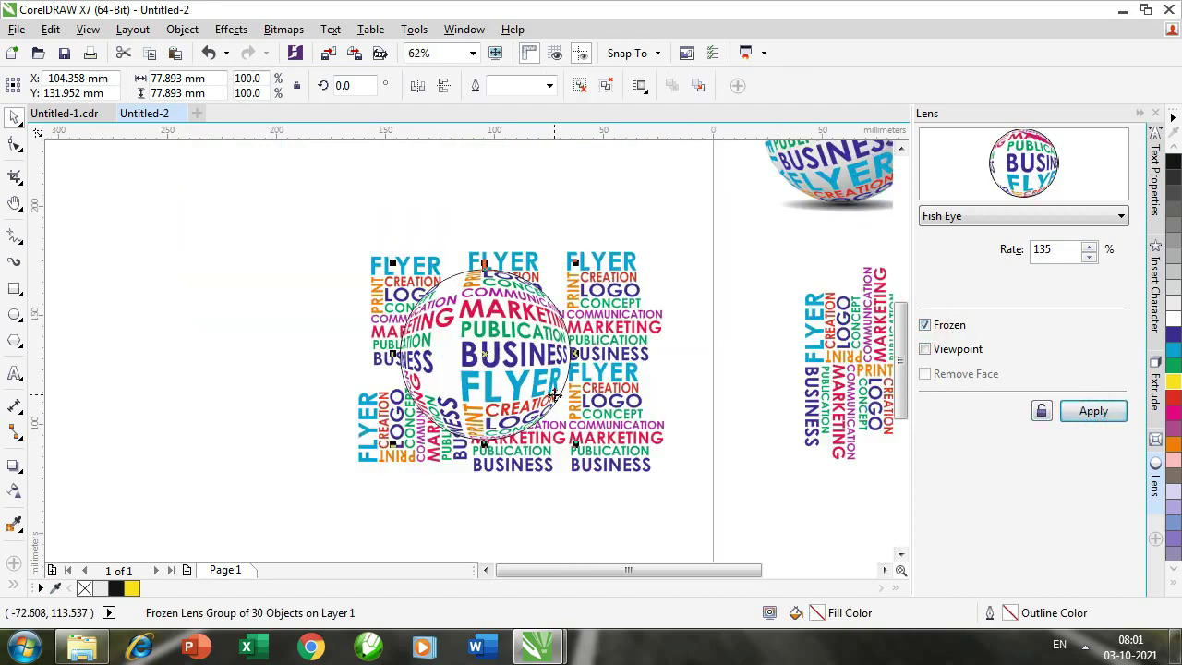
left_click_drag(554, 392, 321, 421)
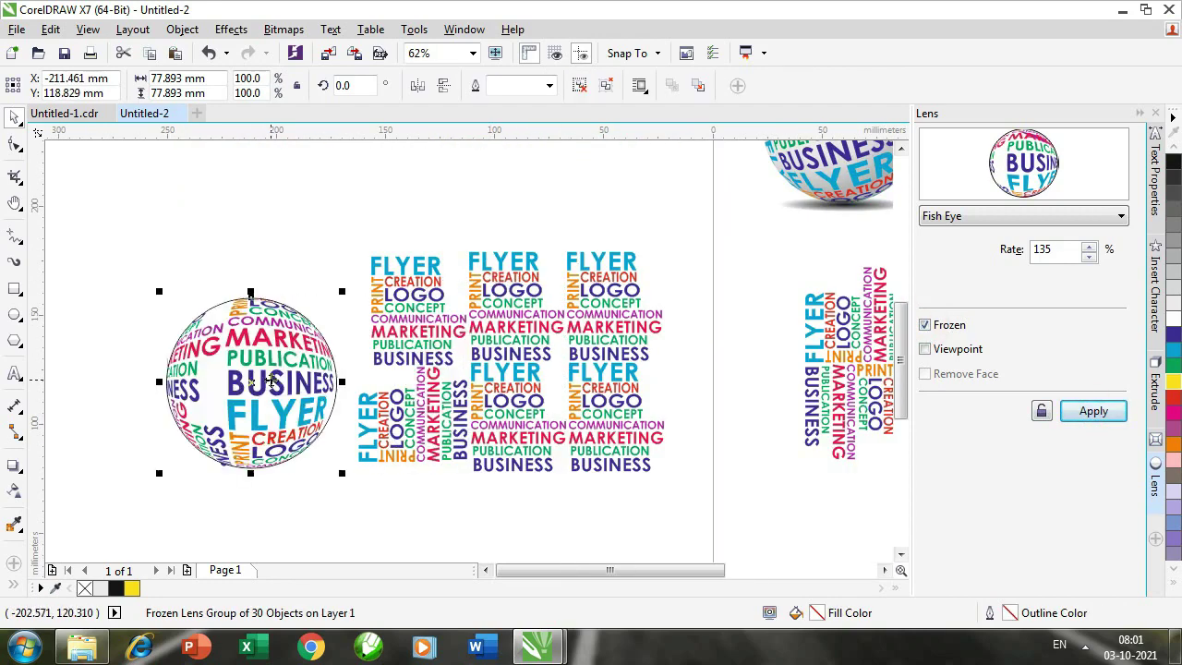
left_click(317, 215)
Delete the six source word groups beside the frozen globe
left_click_drag(712, 536, 352, 240)
scroll(571, 433, "down", 1)
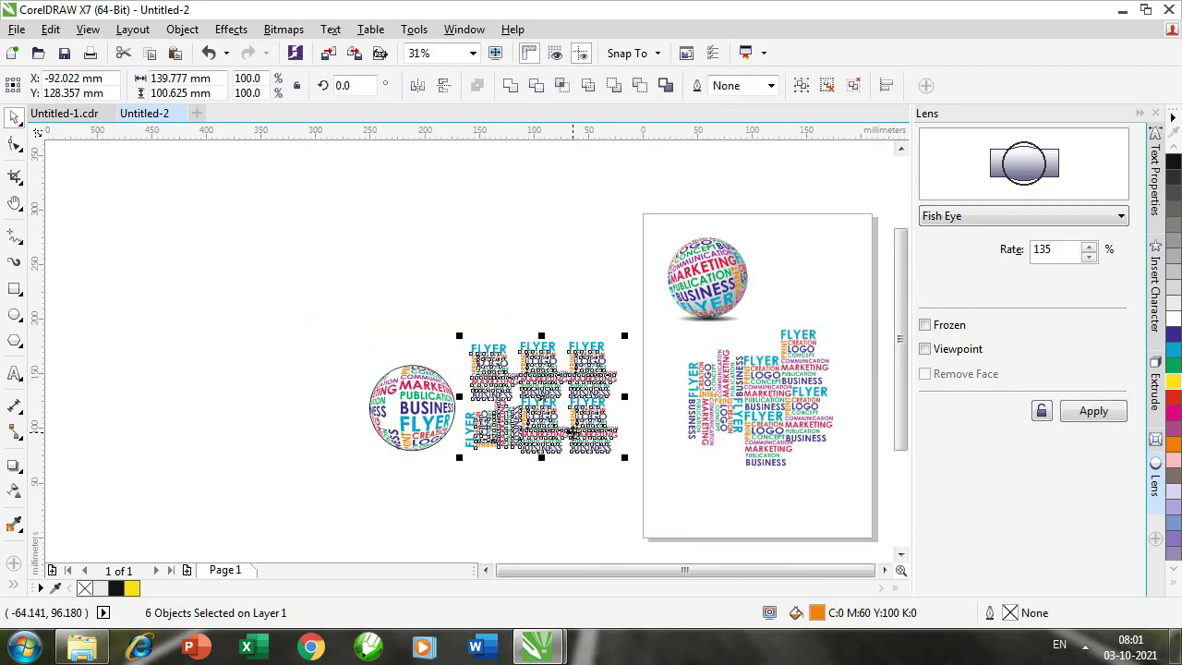
key("Delete")
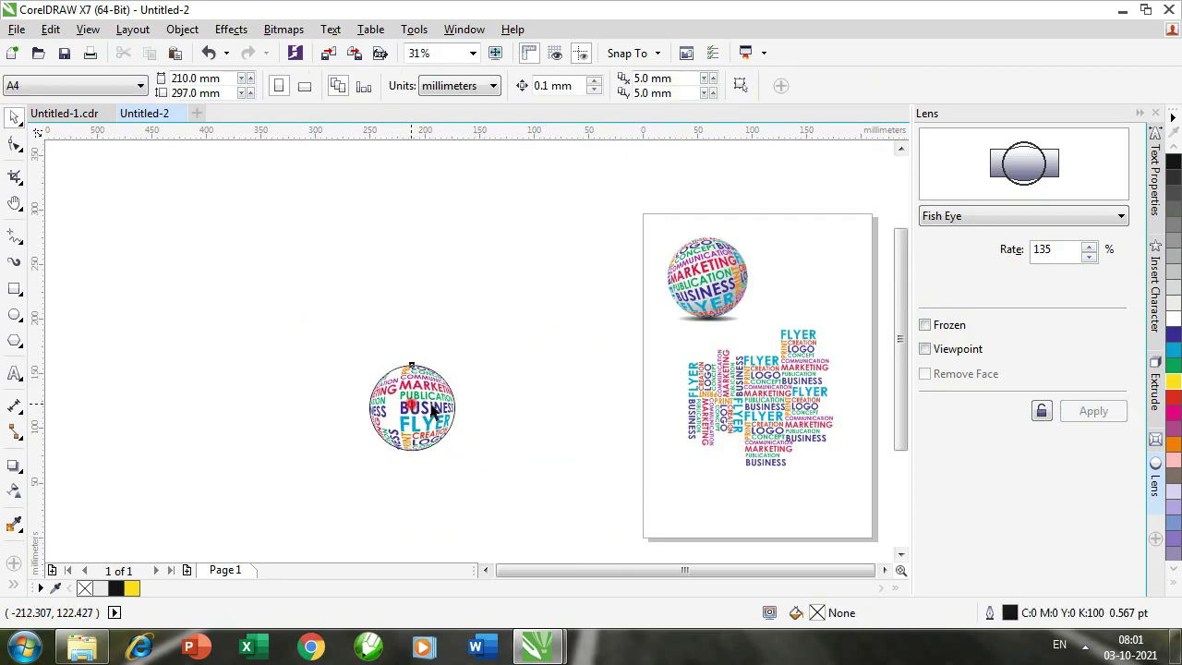
Move the frozen globe up next to the page, beside the sample globe
left_click_drag(413, 404, 574, 352)
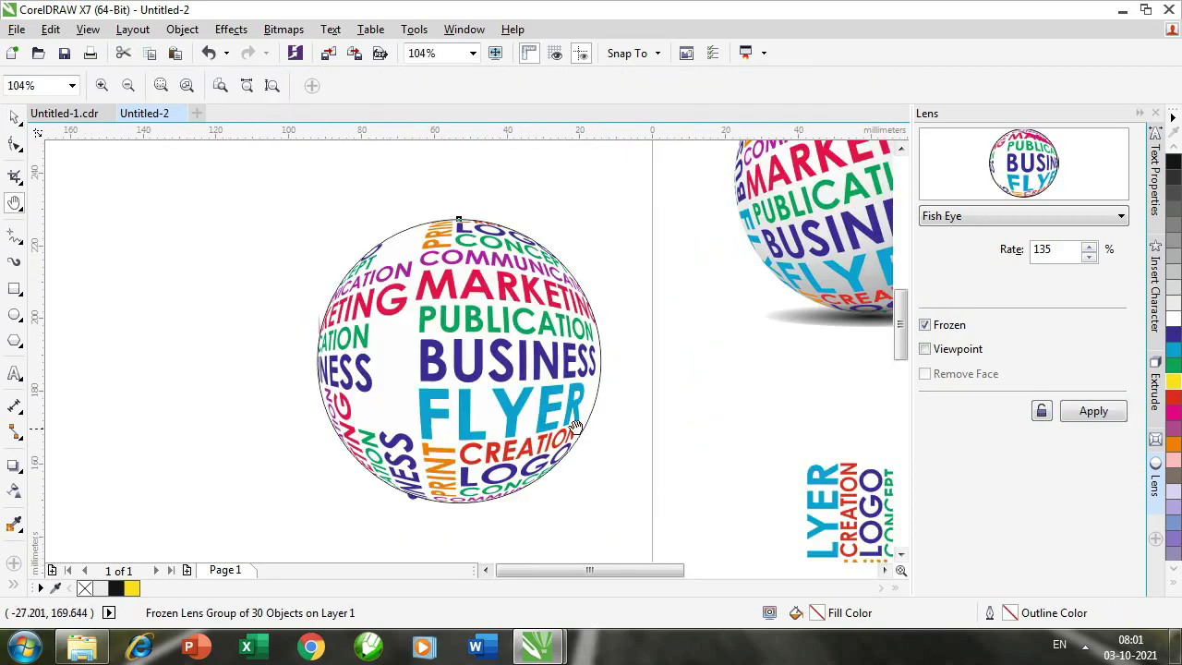
left_click_drag(585, 431, 452, 445)
key("space")
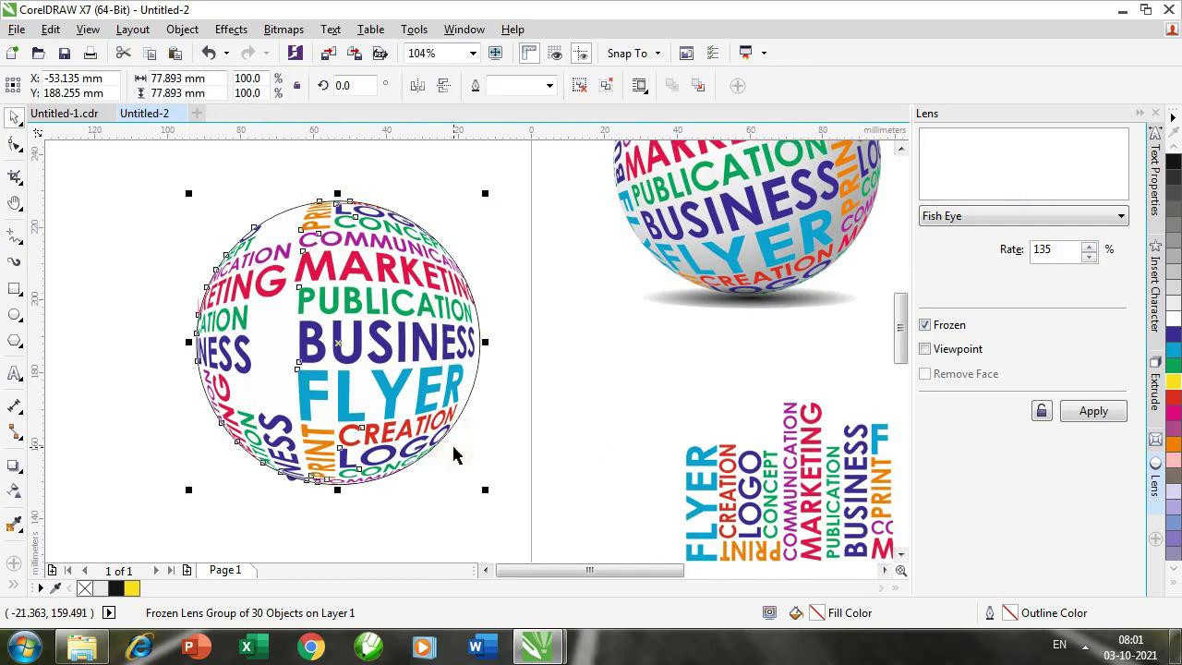
Ungroup the frozen fish-eye globe into separate objects and clear the selection
key("ctrl+u")
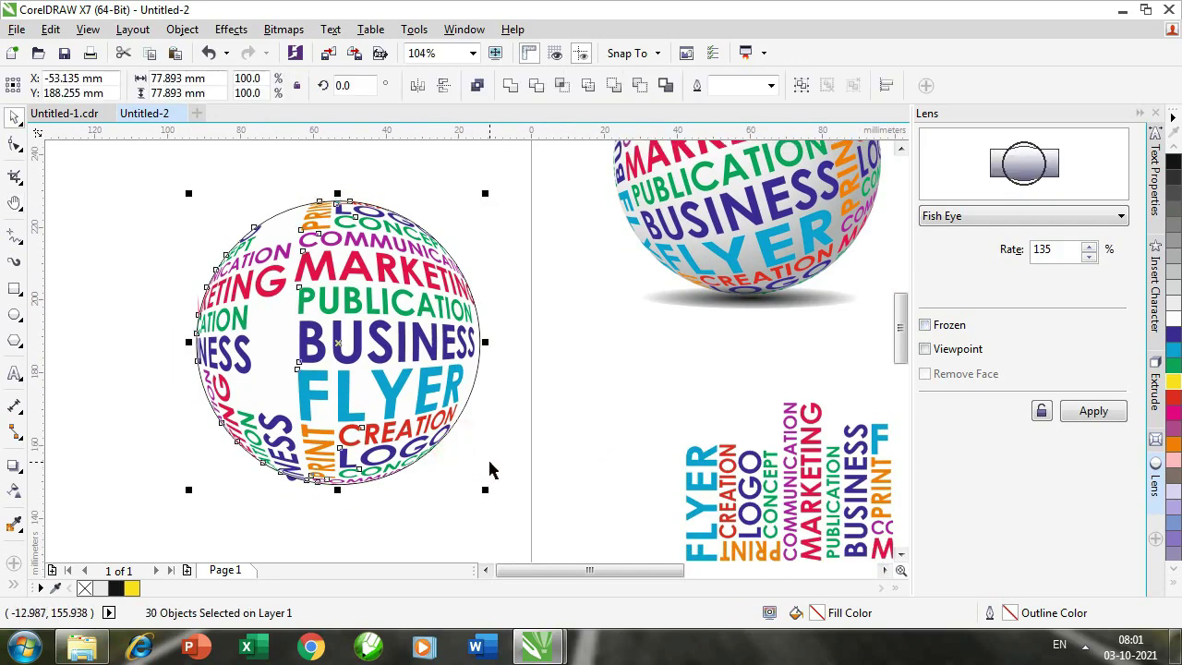
left_click(490, 469)
key("h")
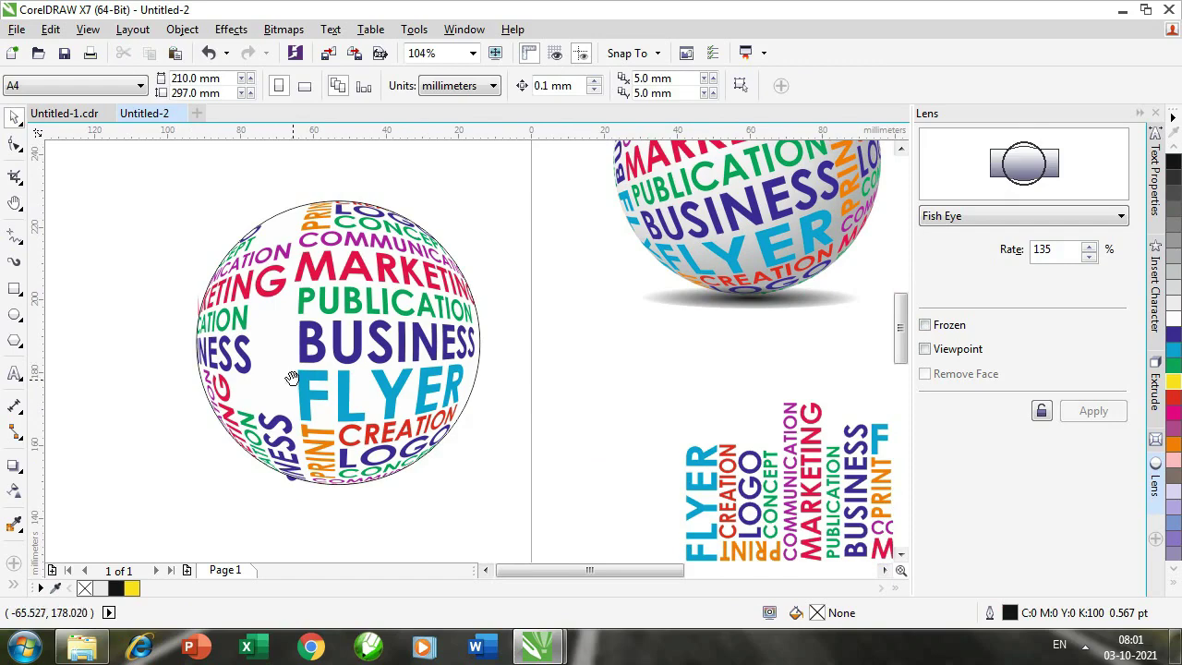
Delete the black circular outline around the ungrouped word globe
left_click_drag(278, 394, 362, 434)
scroll(357, 460, "up", 1)
scroll(363, 388, "up", 3)
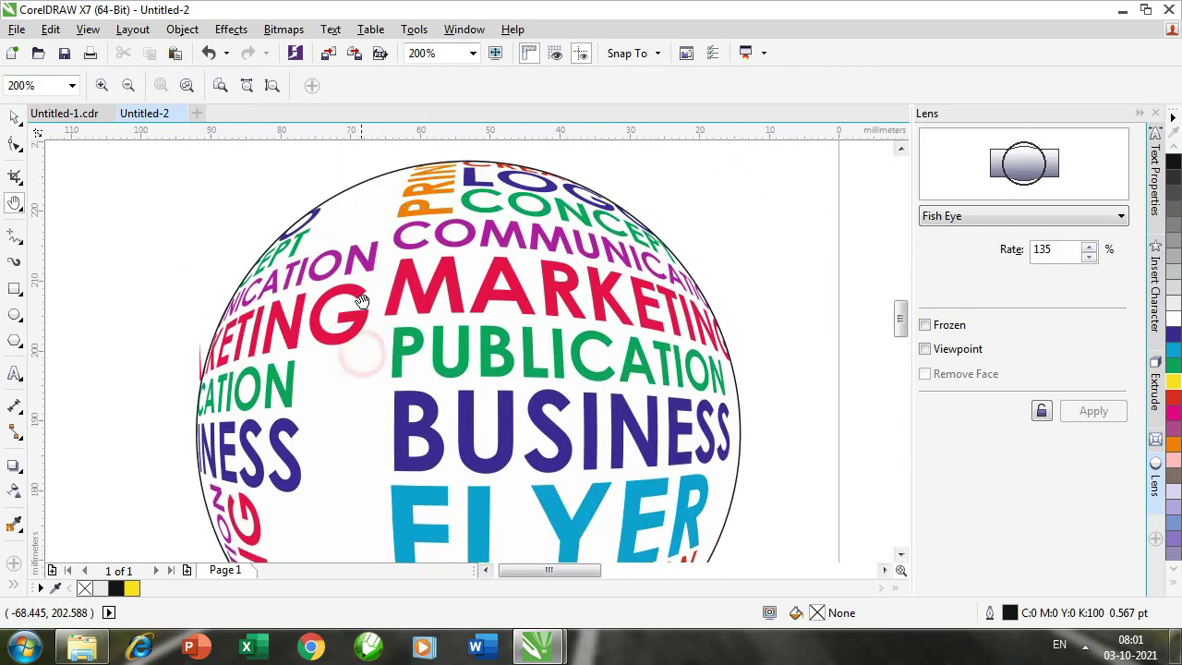
key("space")
left_click(339, 230)
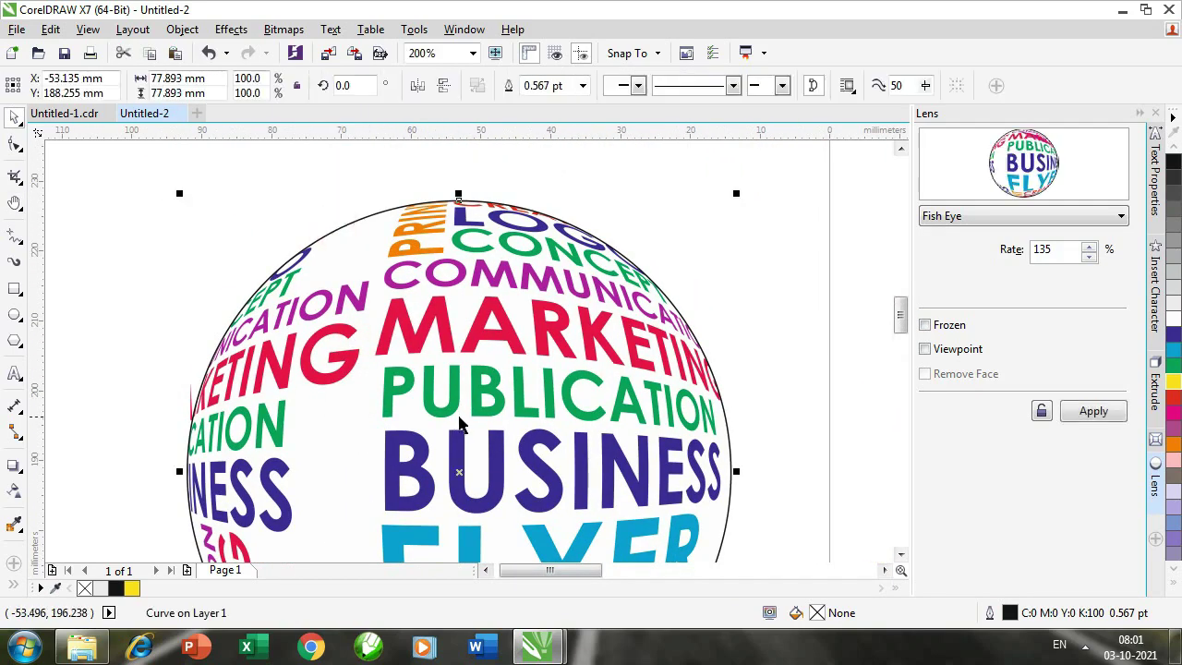
scroll(456, 420, "down", 3)
key("Delete")
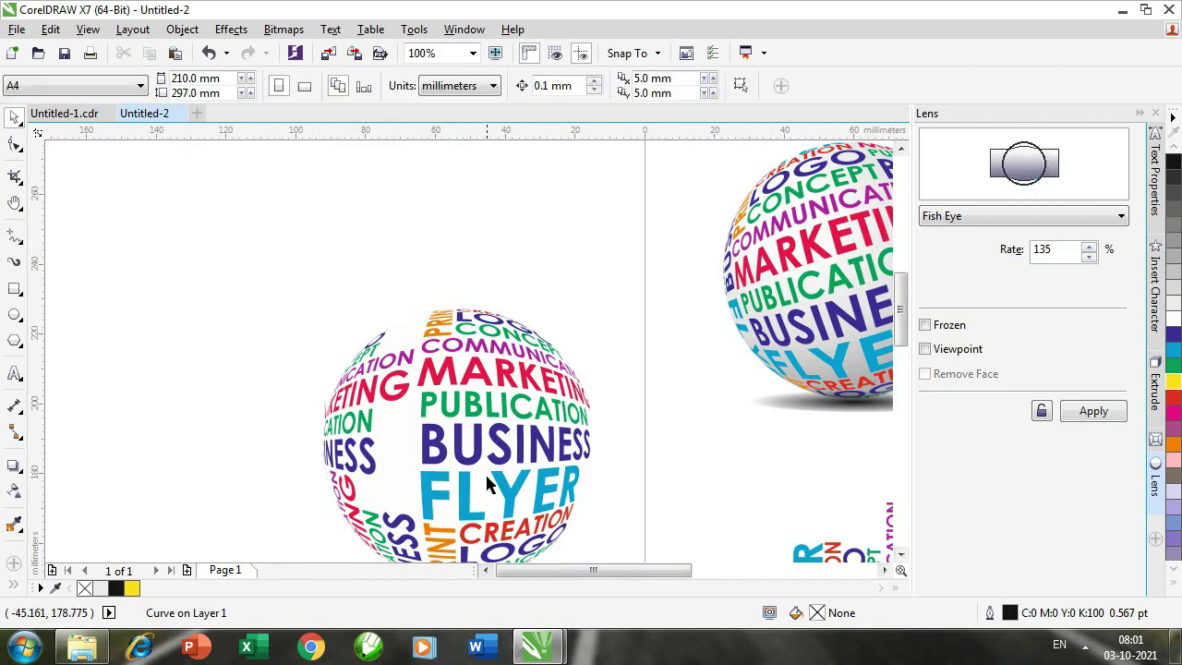
Apply a fountain fill to the globe's white background circle and set its starting colour to 40% black
key("F4")
left_click(338, 321)
key("h")
scroll(344, 325, "up", 1)
left_click_drag(351, 344, 386, 372)
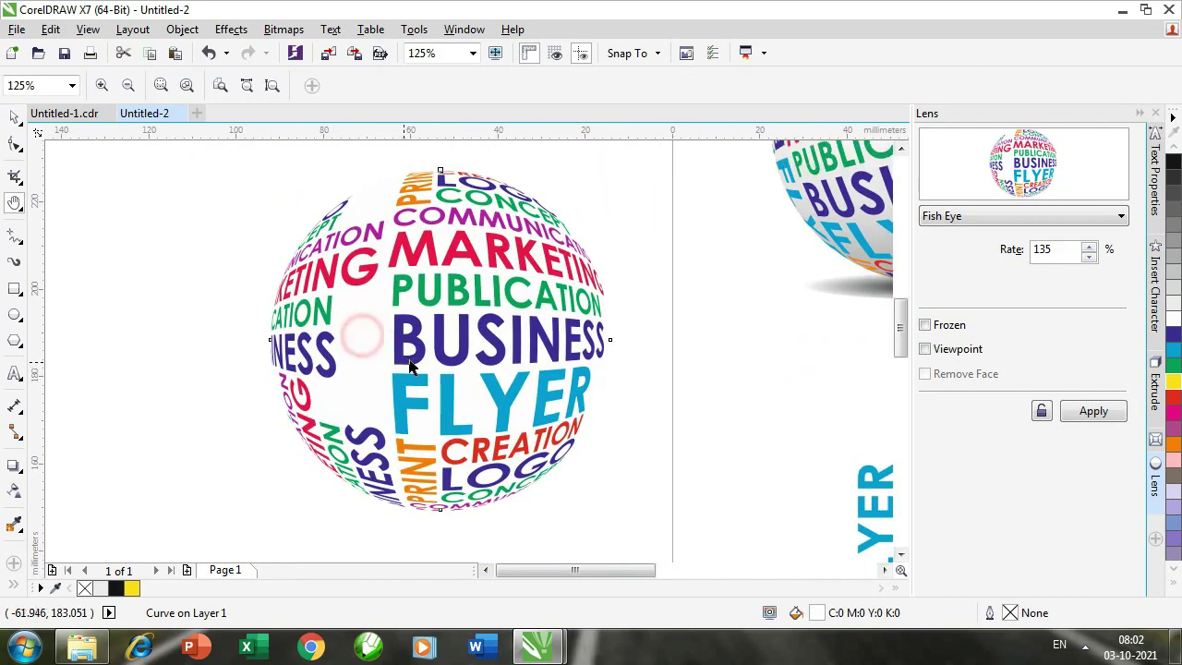
key("space")
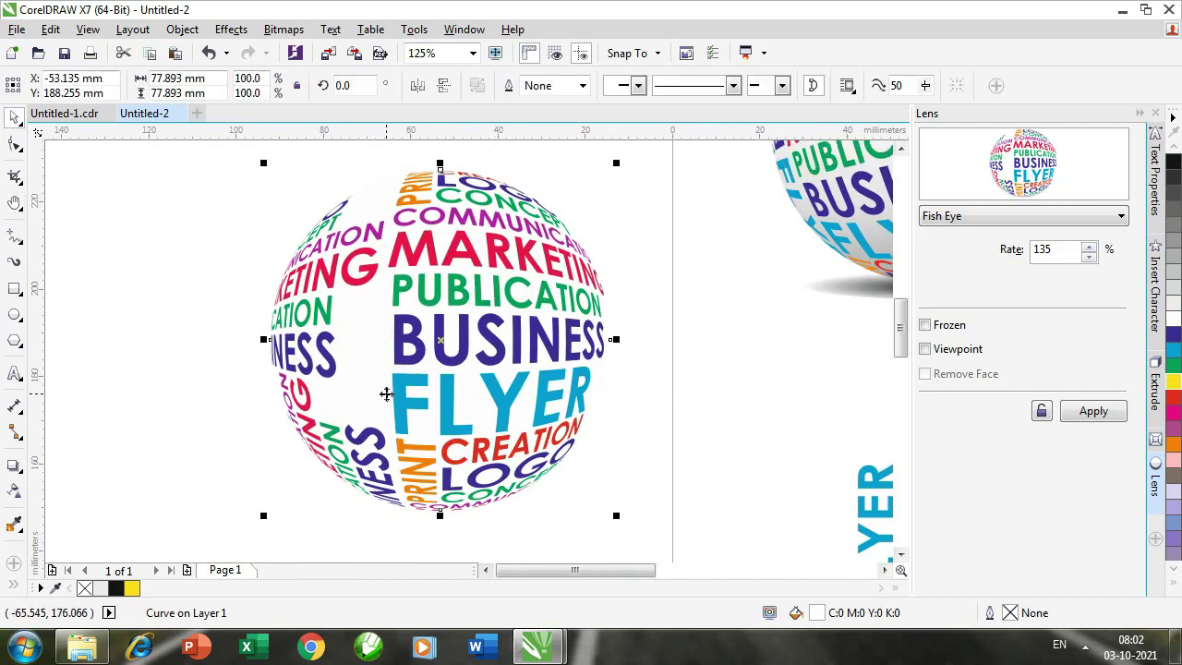
key("F11")
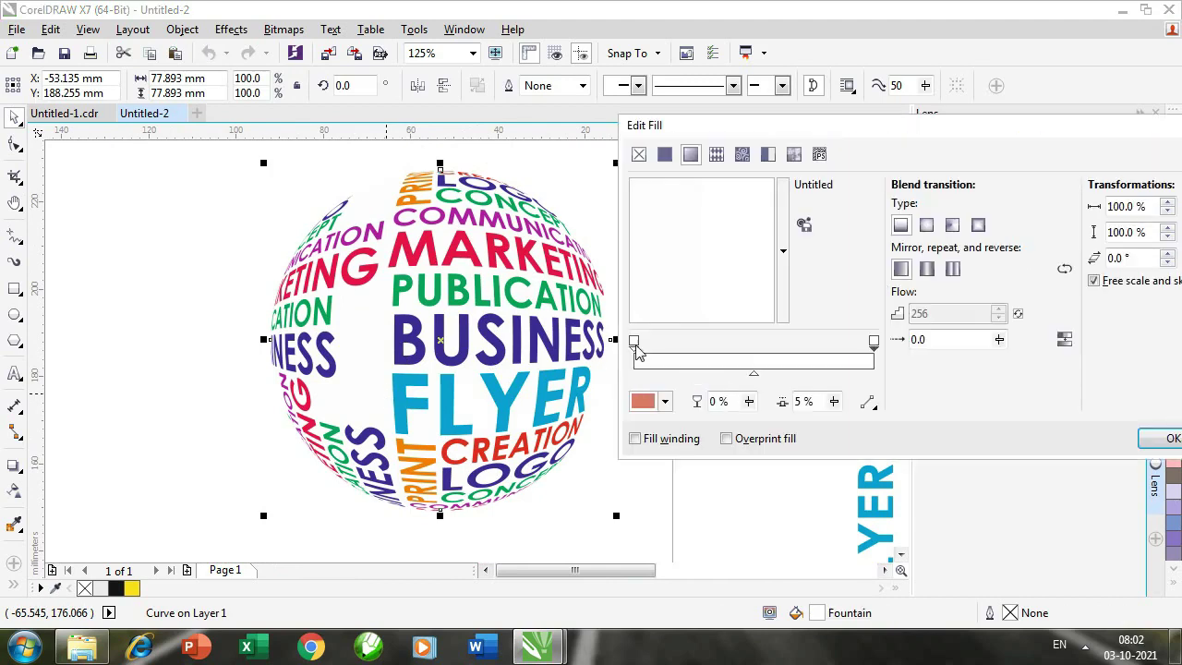
left_click(634, 342)
left_click(647, 401)
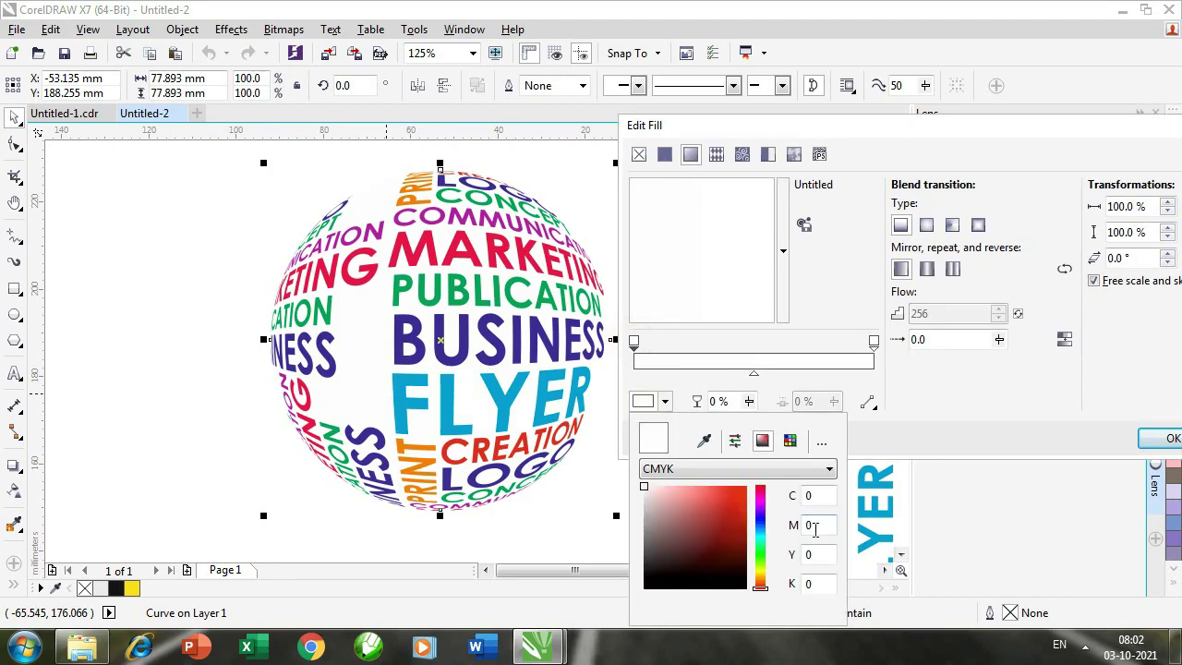
double_click(817, 582)
left_click(822, 557)
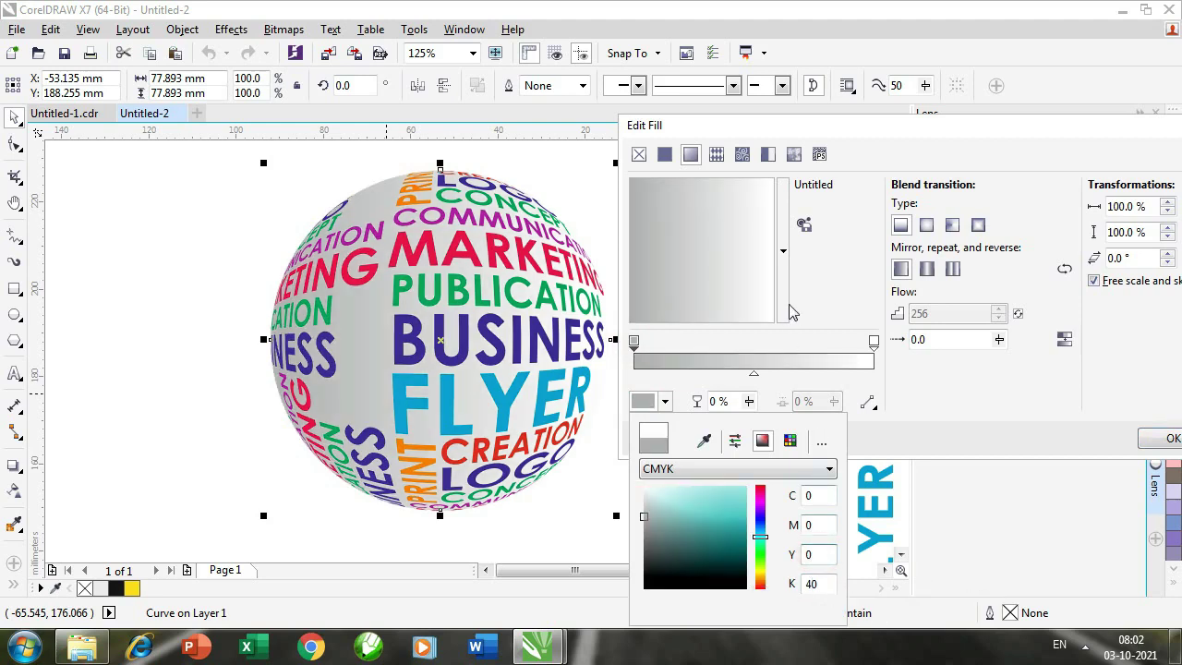
Add an intermediate colour stop at 37% in the gradient and set it to C 0, M 0, Y 0, K 15
left_click(875, 342)
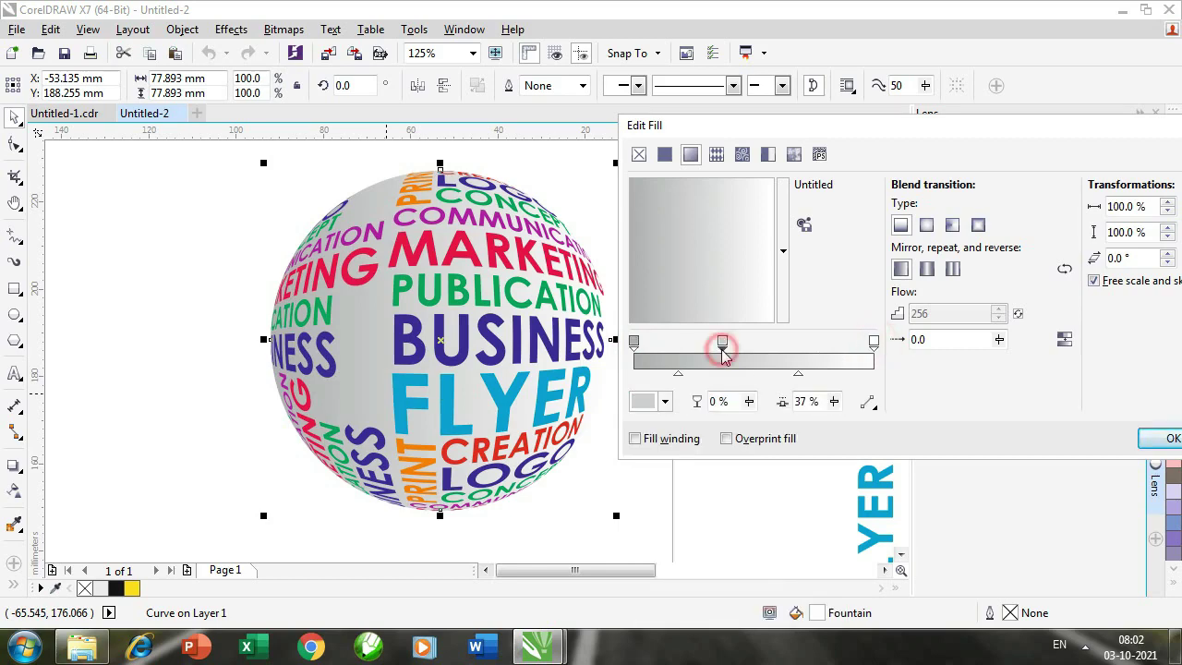
left_click(639, 401)
double_click(813, 495)
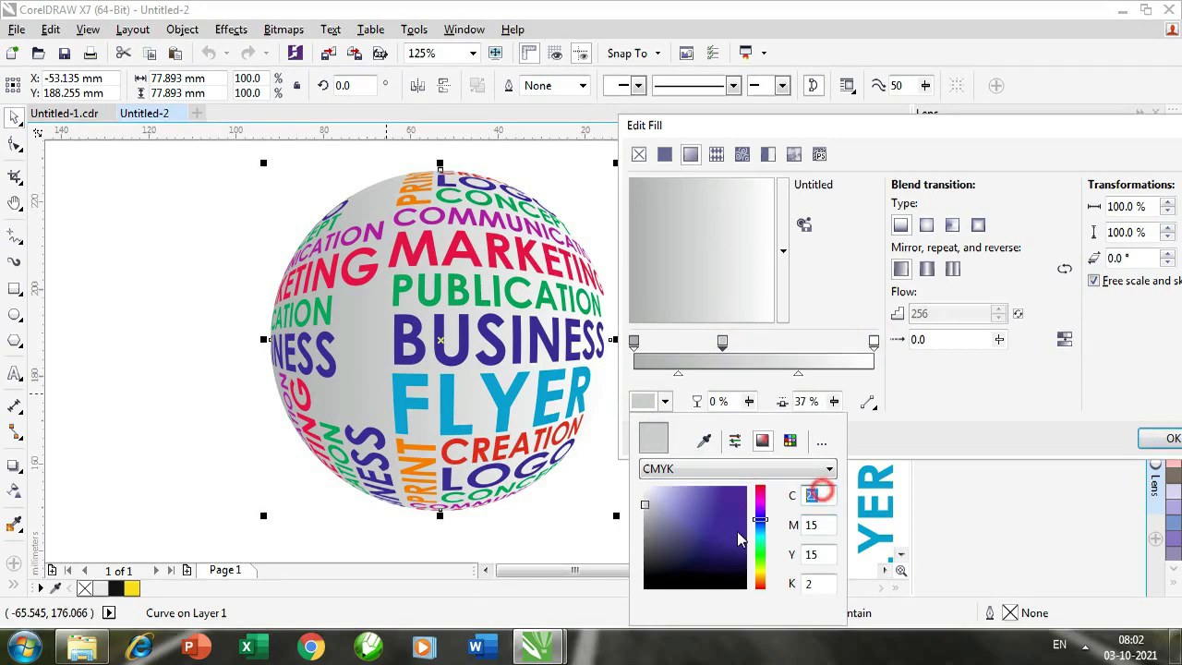
type("0")
key("Tab")
type("0")
key("Tab")
type("0")
key("Tab")
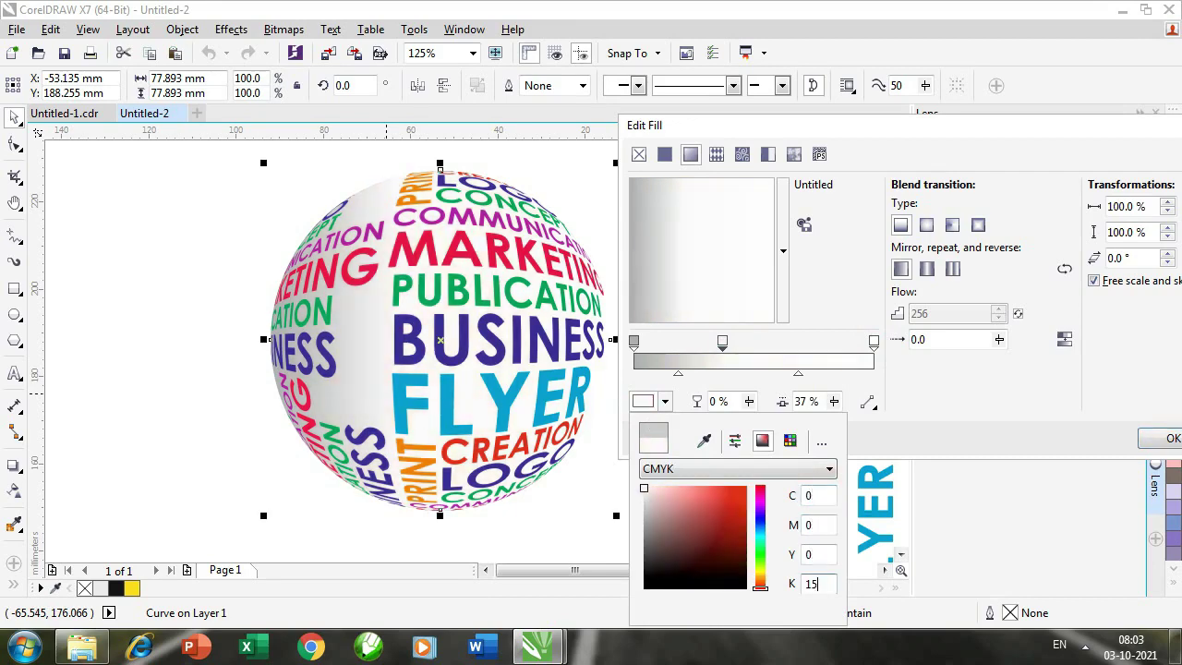
type("15")
key("Return")
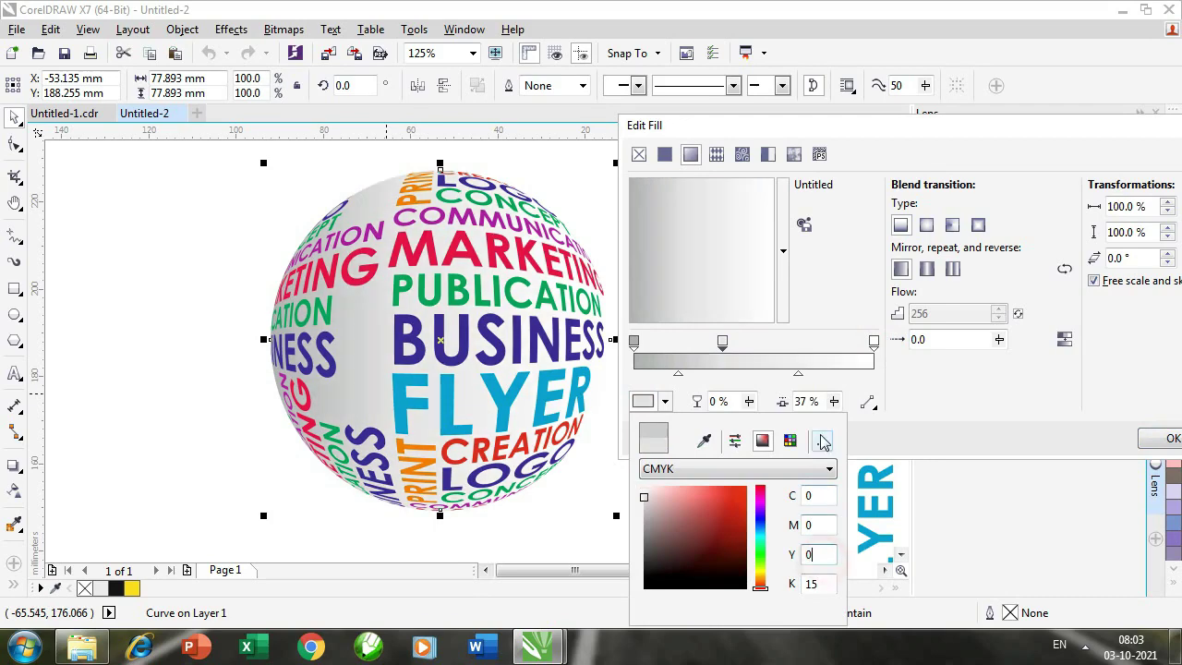
Add a white colour stop at 63% and make the gradient elliptical, with its highlight shifted toward the upper left
left_click(875, 343)
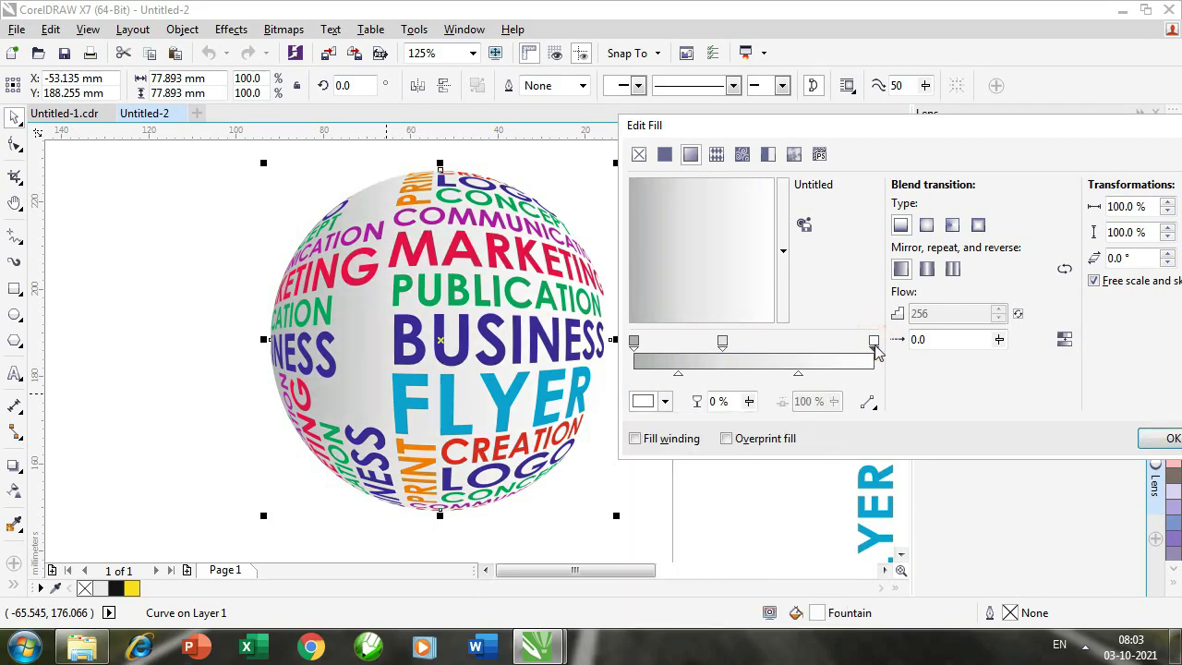
double_click(843, 342)
left_click_drag(843, 342, 787, 348)
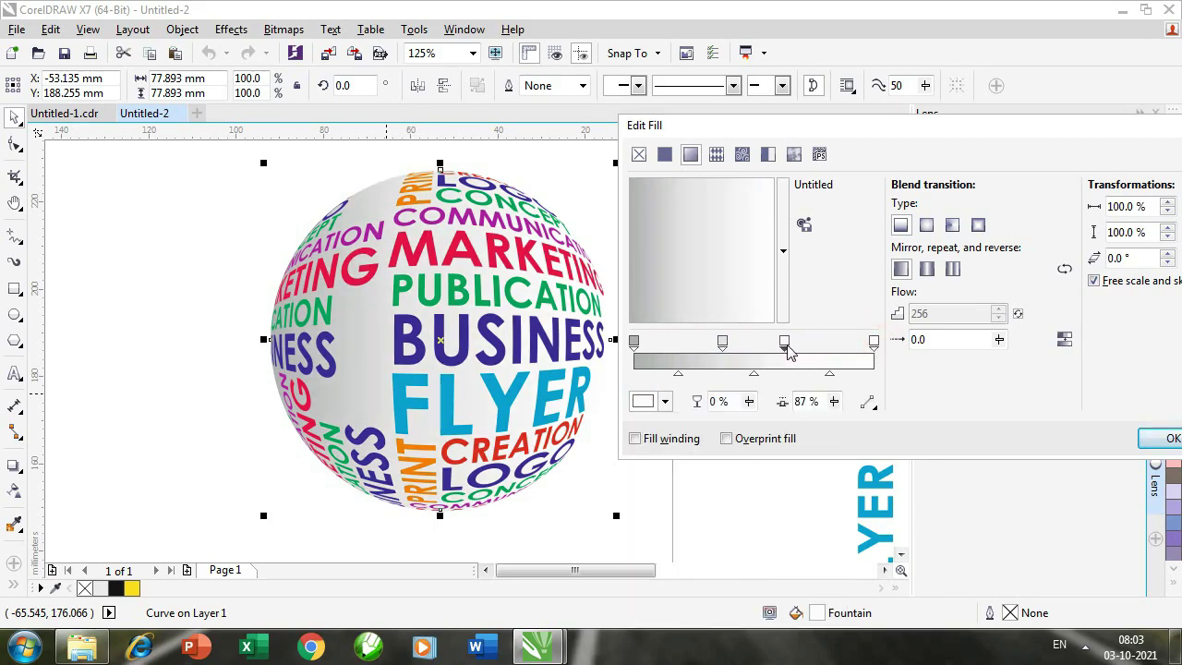
left_click(928, 225)
left_click_drag(714, 256, 680, 230)
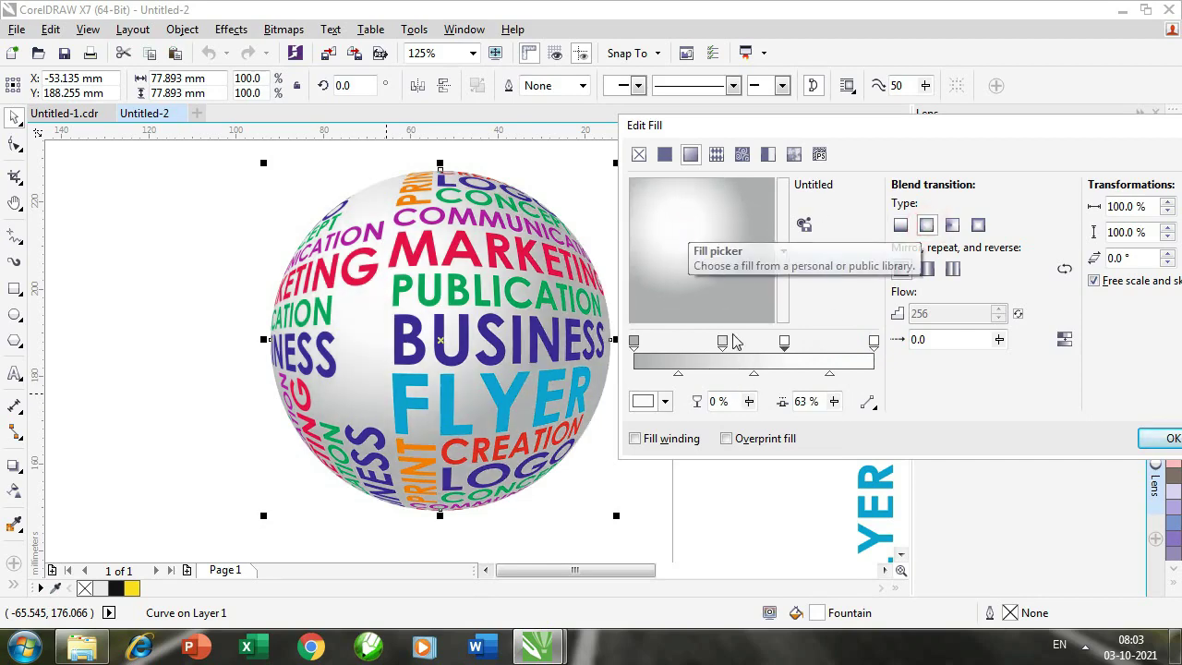
Shift the light-grey intermediate stop to 30% and set its colour to 10% black
mouse_move(723, 350)
left_mouse_down()
mouse_move(782, 342)
mouse_move(706, 343)
left_mouse_up()
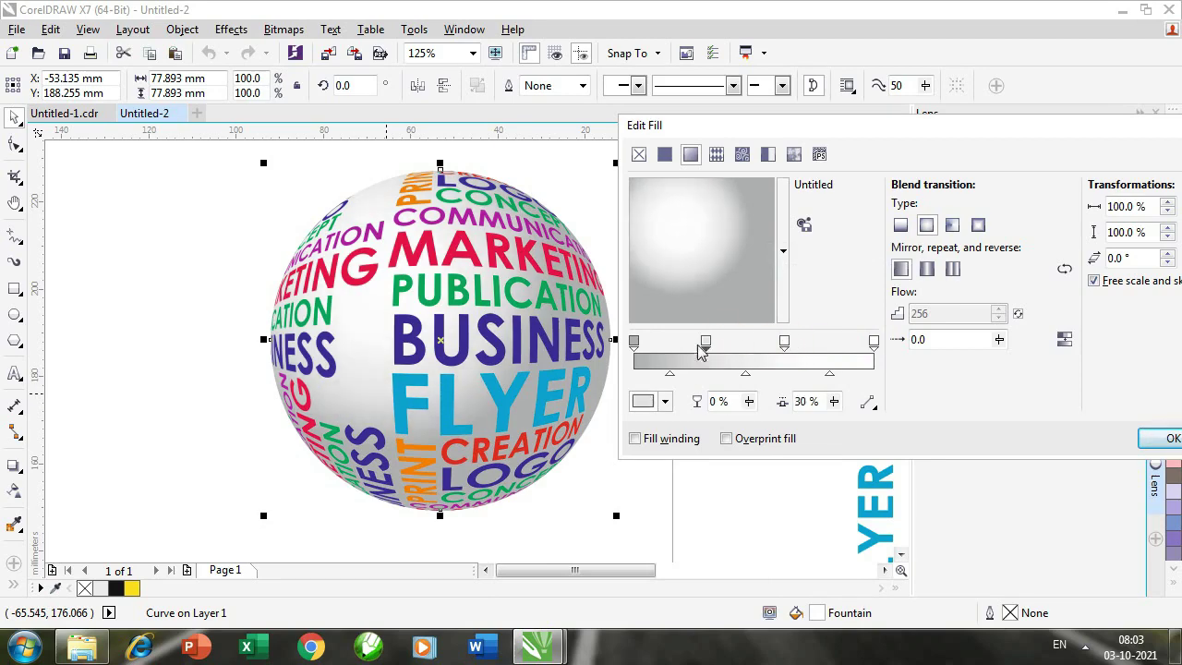
left_click(643, 402)
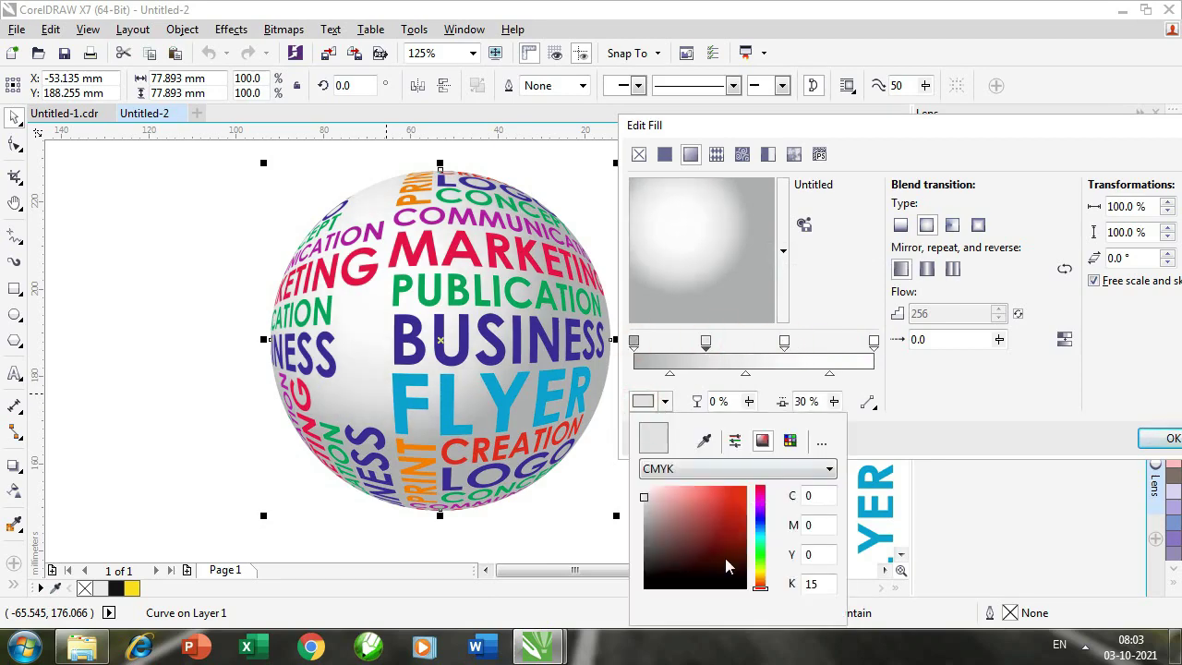
double_click(811, 586)
type("10")
left_click(810, 554)
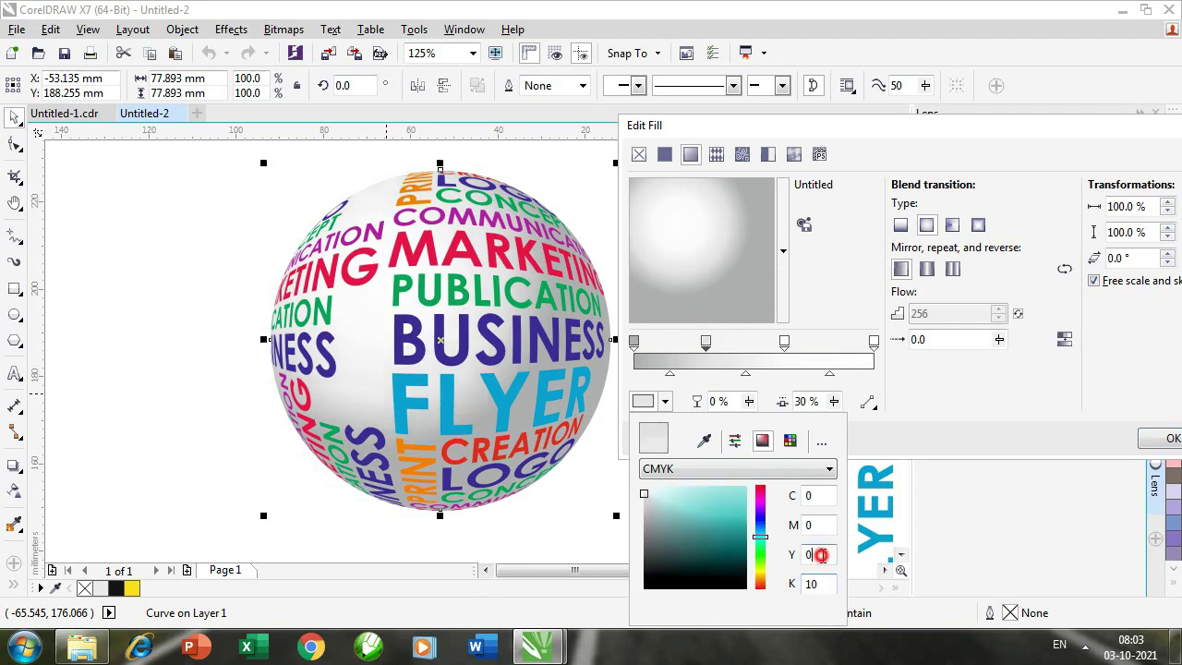
Set the gradient's starting stop to 25% black, accept the fountain fill and clear the selection
left_click(636, 349)
left_click(635, 347)
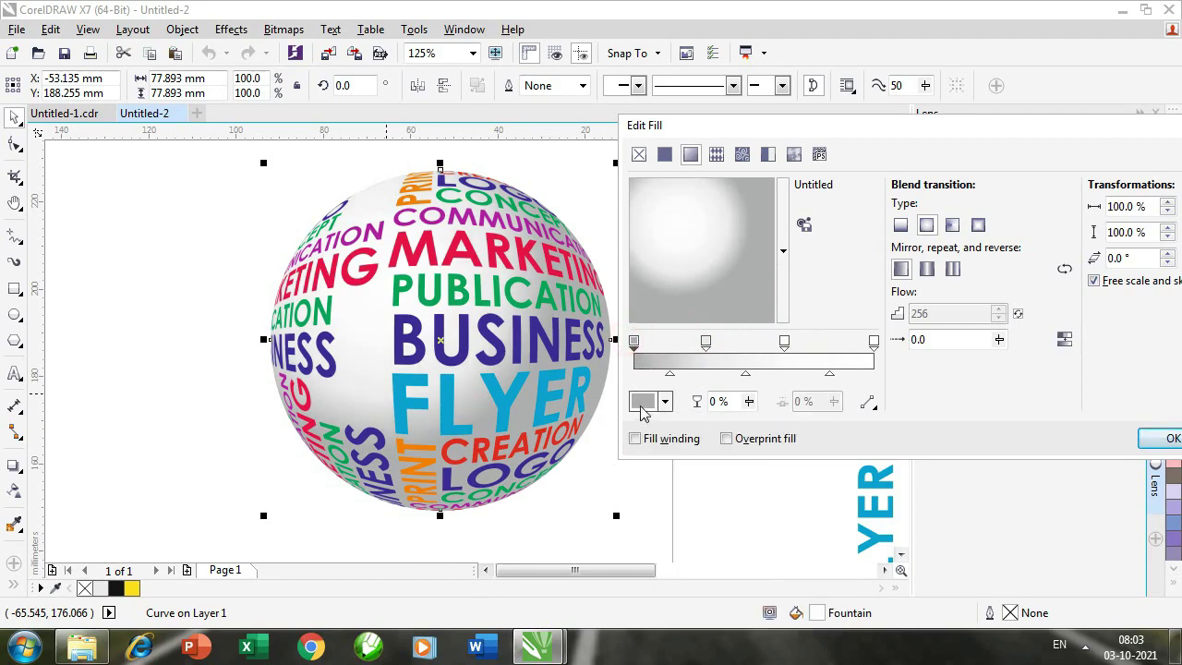
left_click(644, 403)
double_click(812, 584)
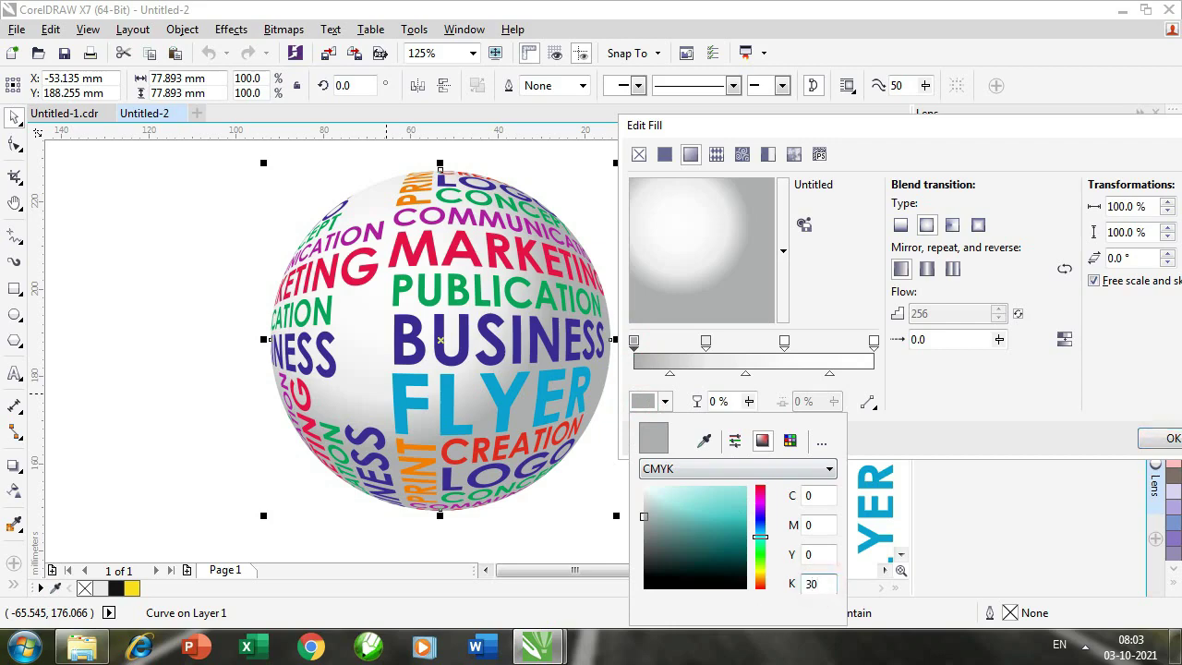
left_click(810, 554)
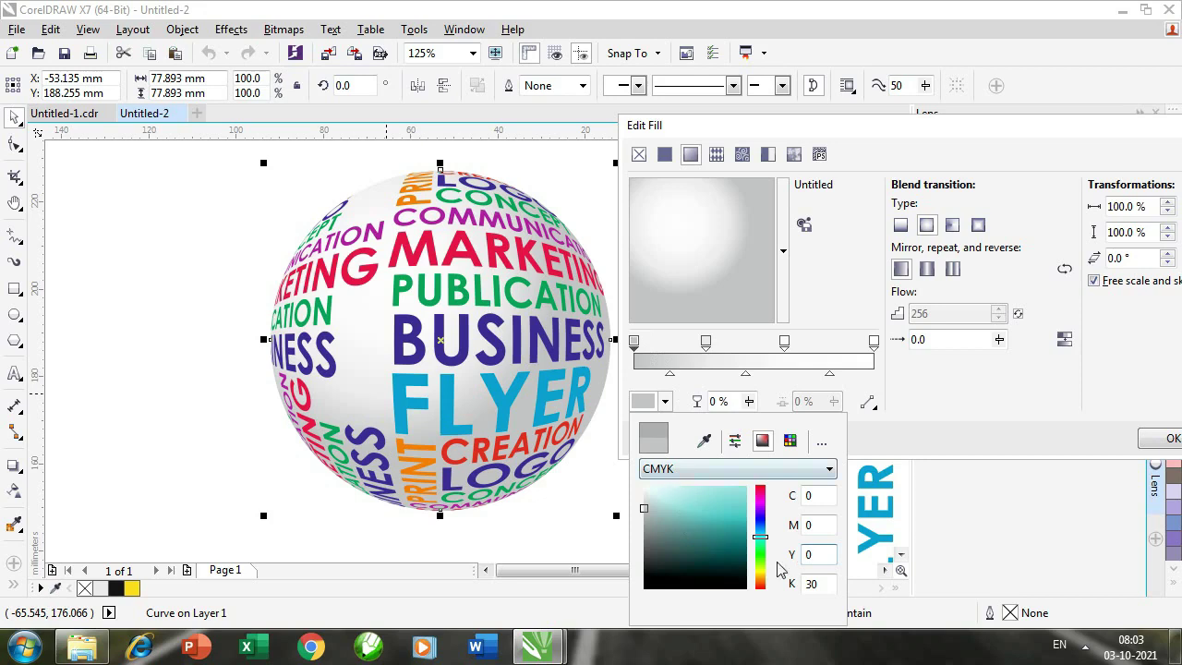
left_click(823, 585)
left_click(819, 558)
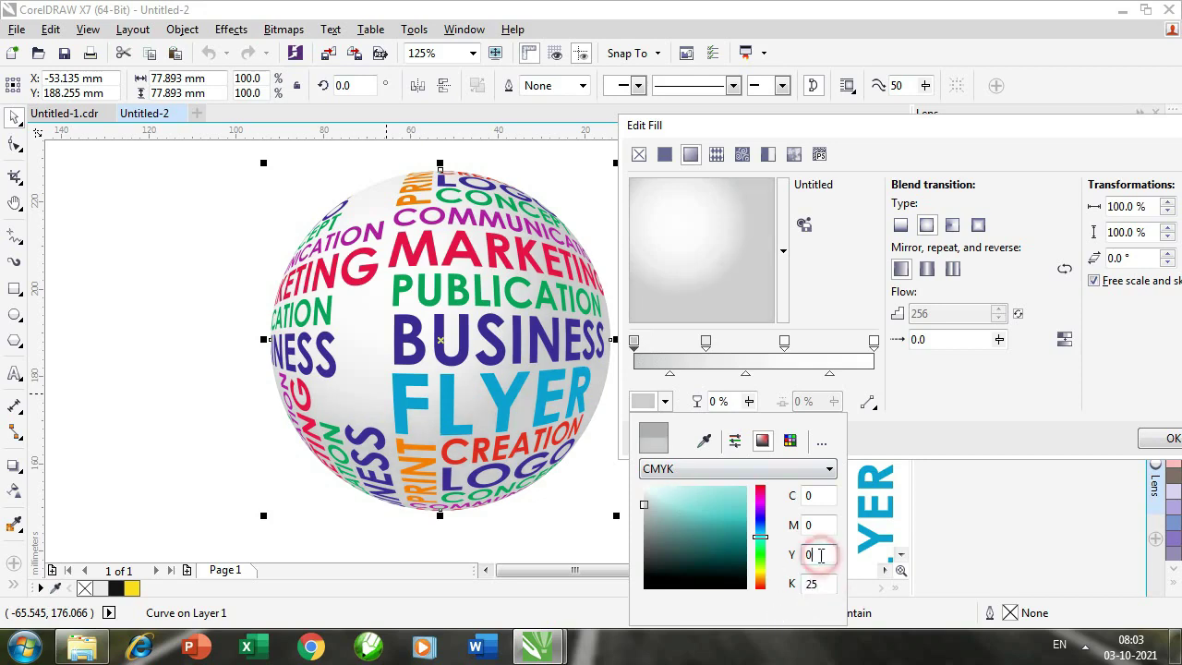
left_click(1005, 405)
left_click(1161, 440)
left_click(687, 402)
Draw a flat ellipse about 55 mm wide and 8 mm high at the base of the new globe
scroll(455, 444, "down", 1)
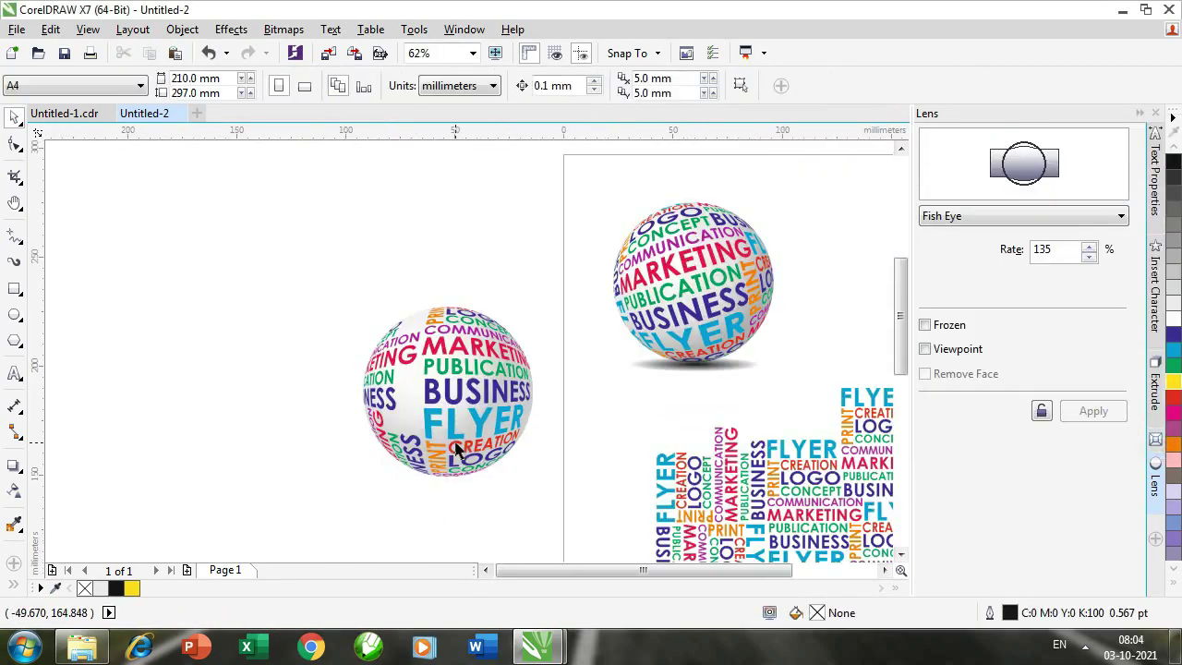
left_click_drag(501, 494, 519, 435)
left_click(703, 282)
left_click(592, 415)
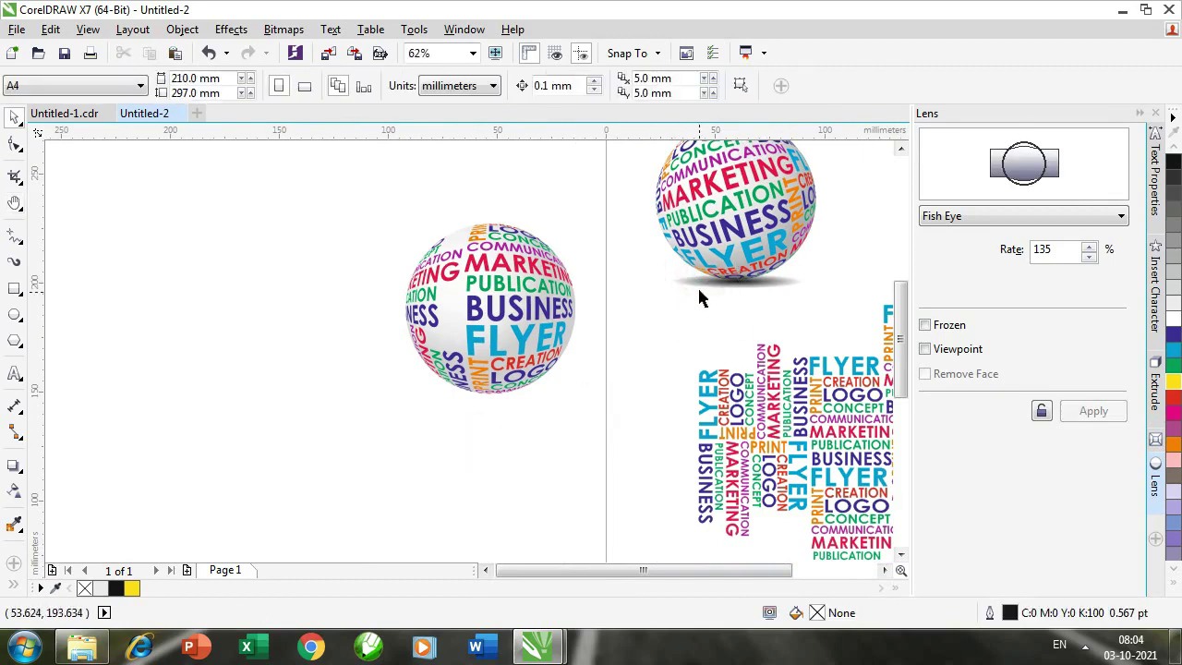
key("h")
scroll(469, 413, "up", 1)
key("space")
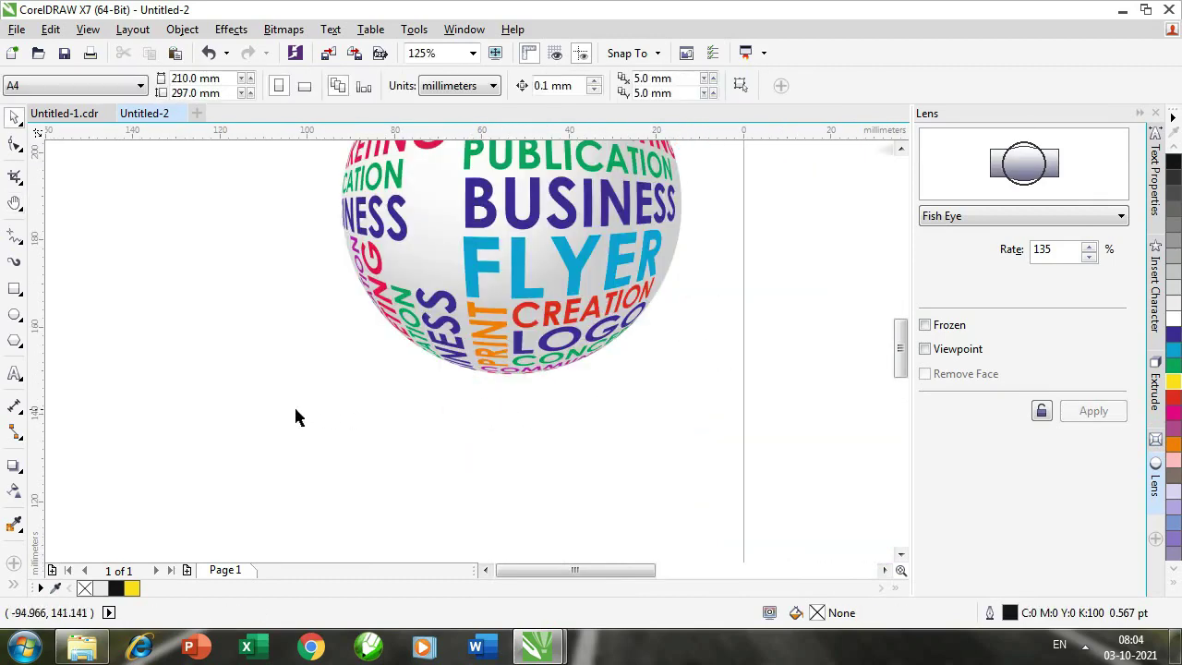
left_click(15, 314)
left_click_drag(397, 358, 637, 396)
key("space")
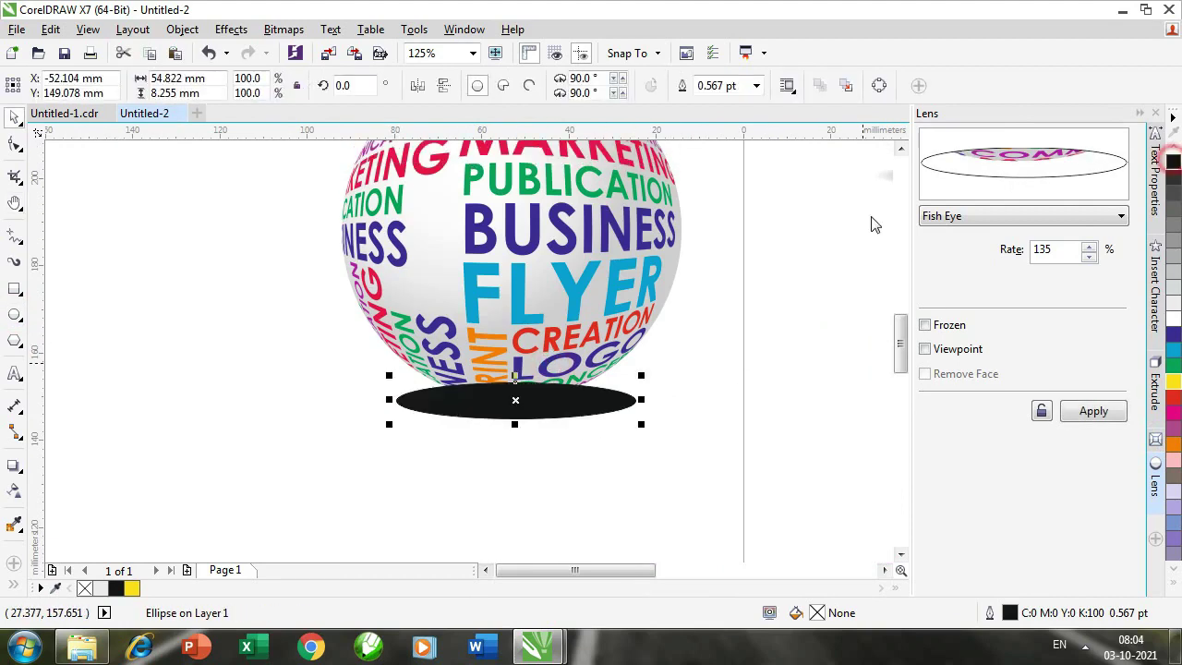
Fill the flat ellipse with black and remove its outline
left_click(1173, 161)
left_click(757, 86)
left_click(713, 99)
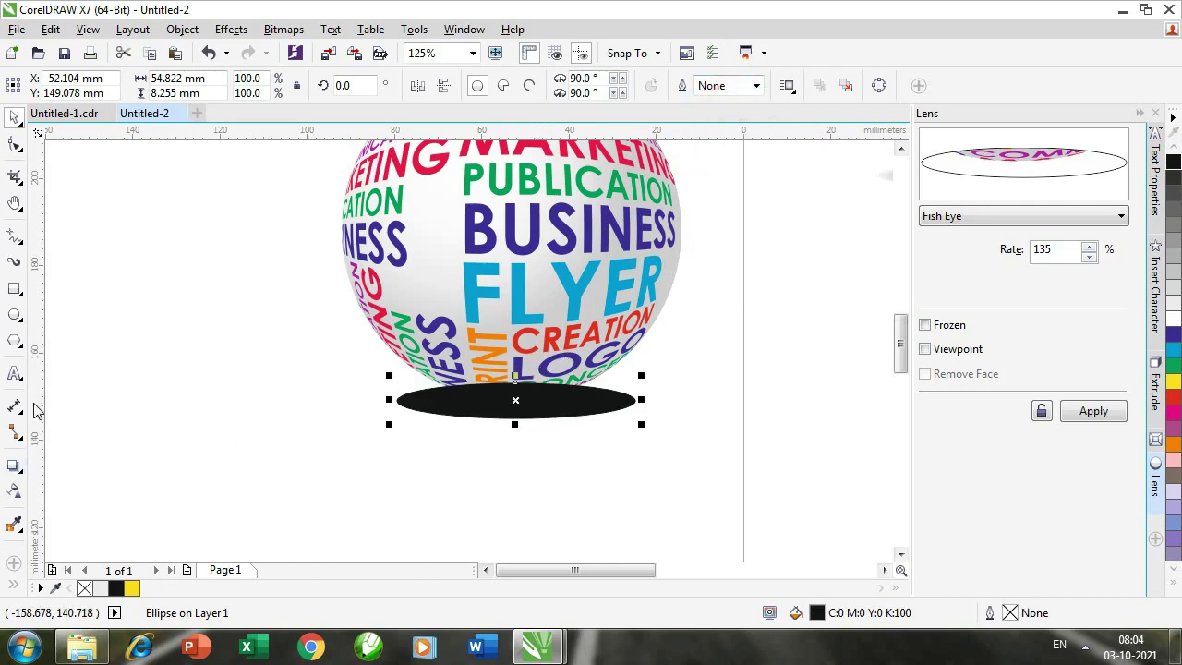
Apply an elliptical fountain transparency to the black ellipse, extending its outer handle to the ellipse's right edge
left_click(15, 492)
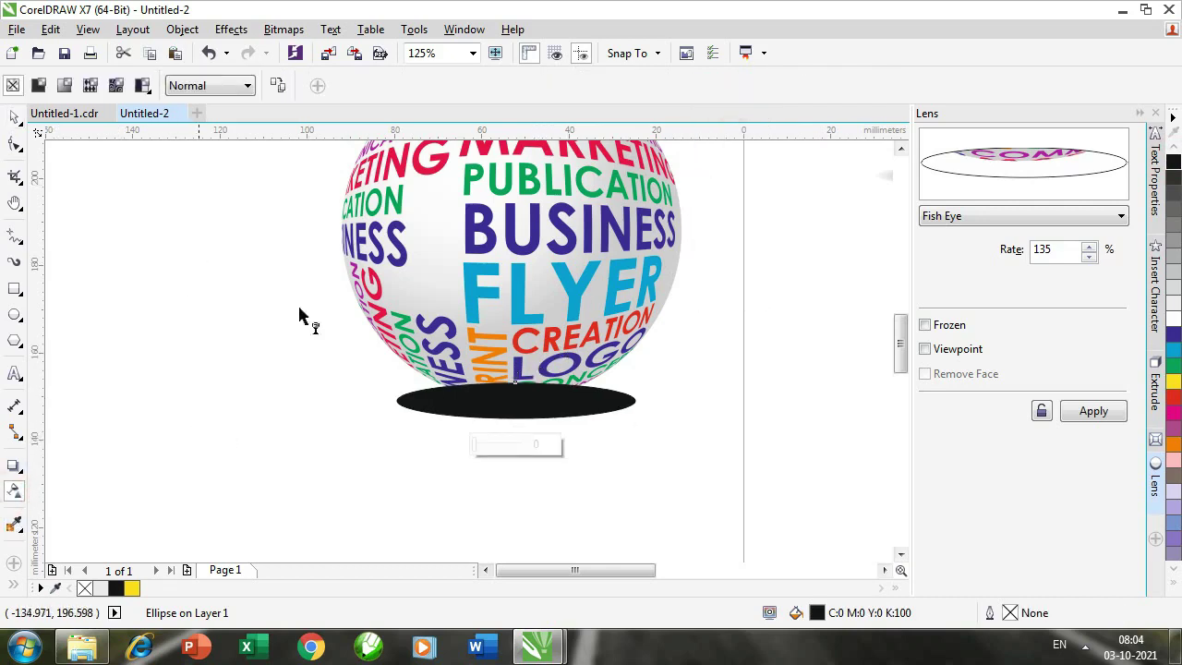
left_click_drag(409, 410, 621, 404)
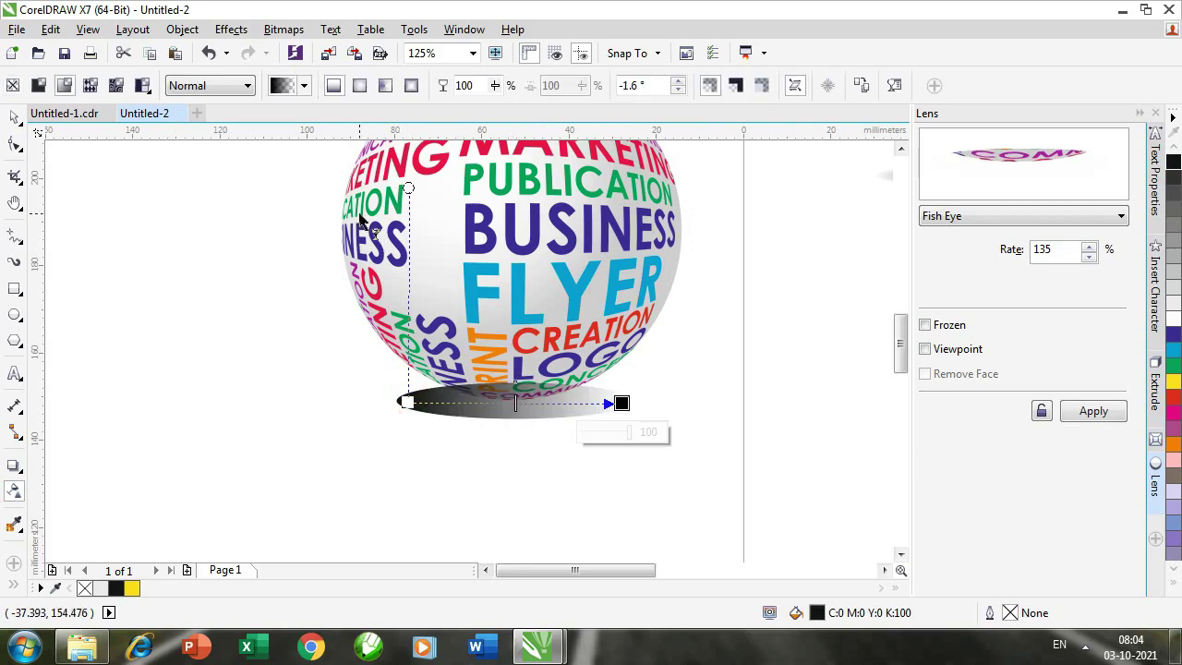
left_click(360, 86)
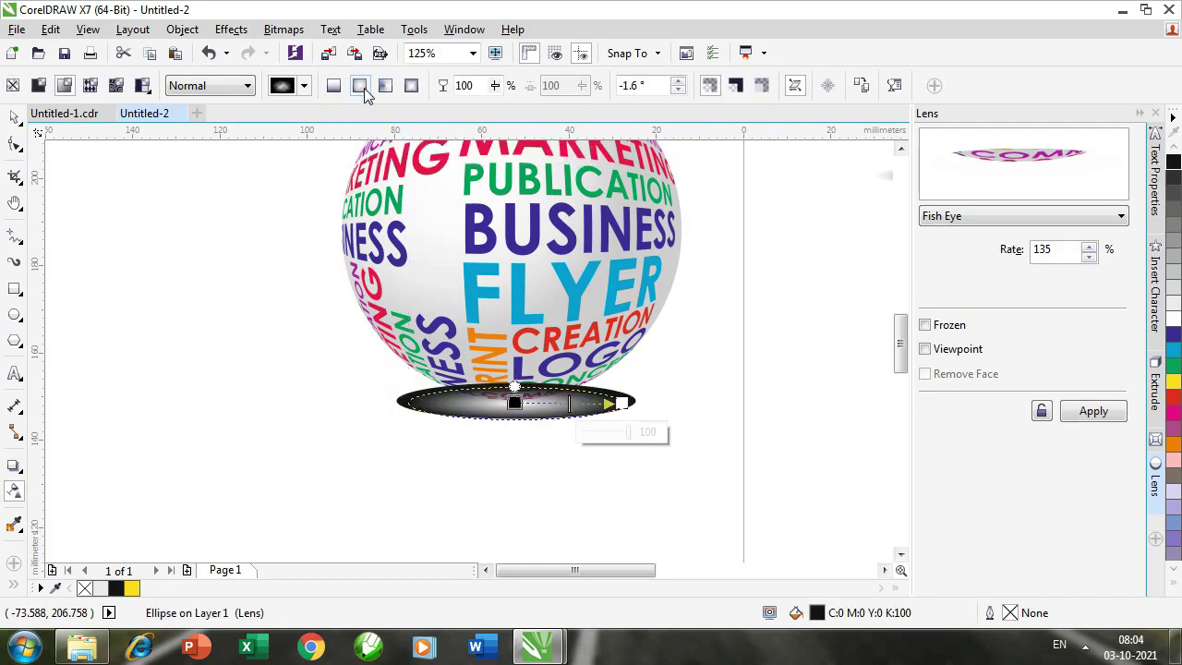
scroll(531, 418, "up", 2)
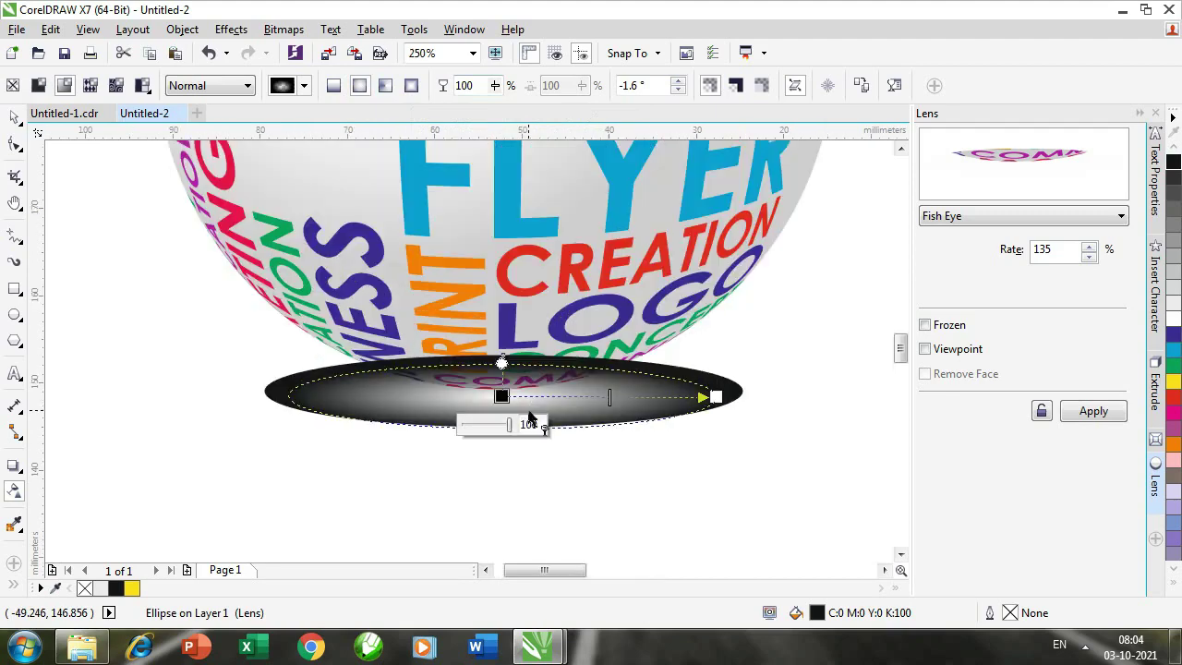
left_click_drag(716, 396, 738, 396)
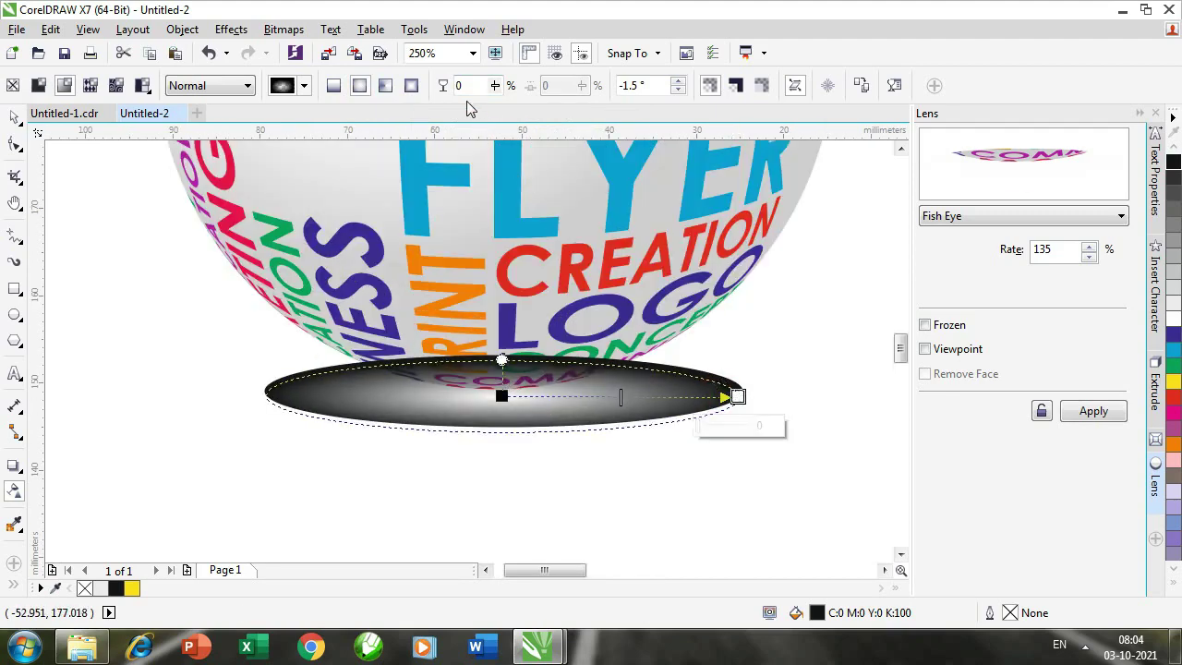
Set the shadow ellipse's transparency to 100% at the outer node and 0% at the centre node
left_click(496, 85)
left_click_drag(493, 105, 581, 106)
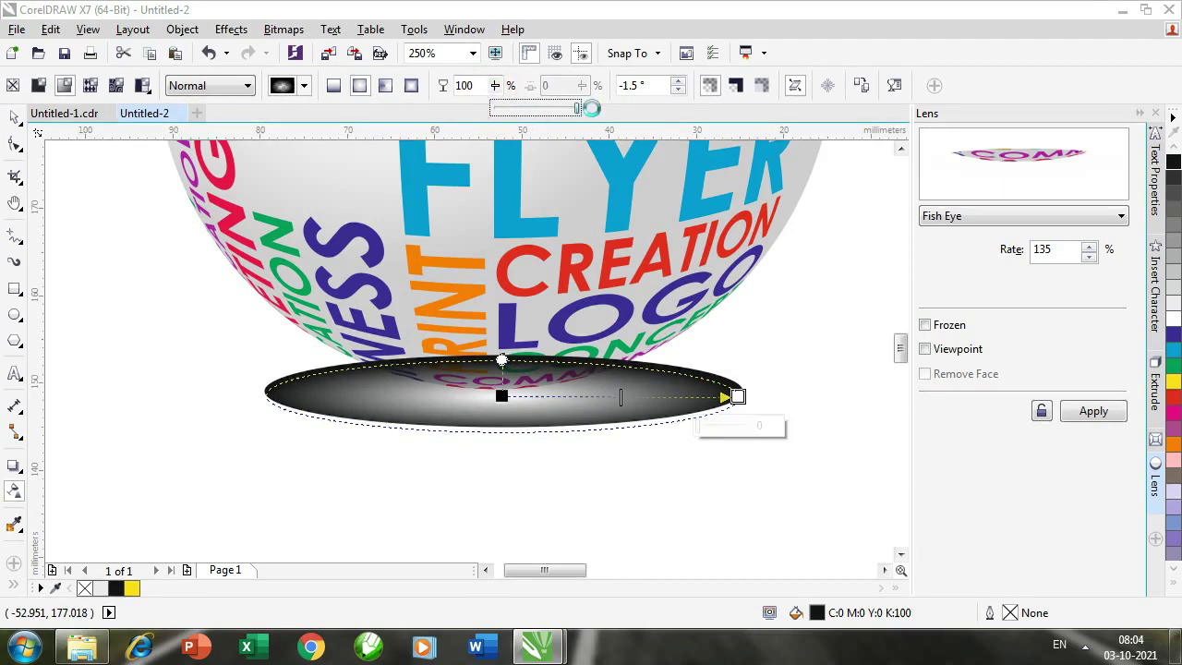
left_click(502, 397)
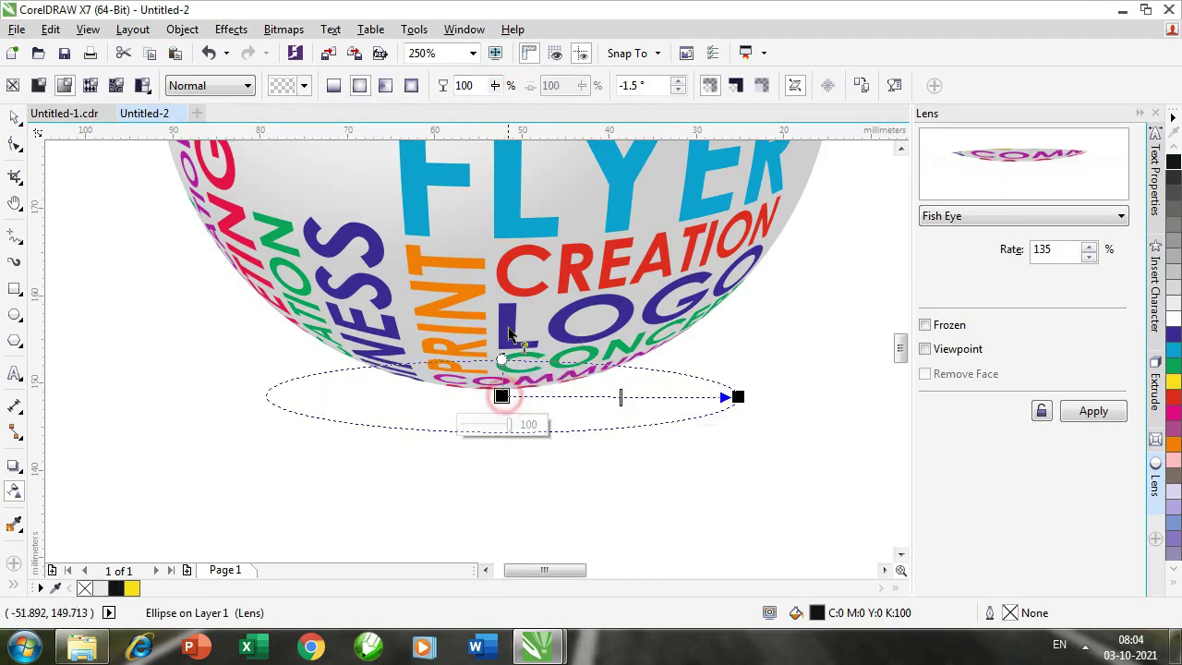
left_click(495, 85)
left_click_drag(494, 108, 411, 109)
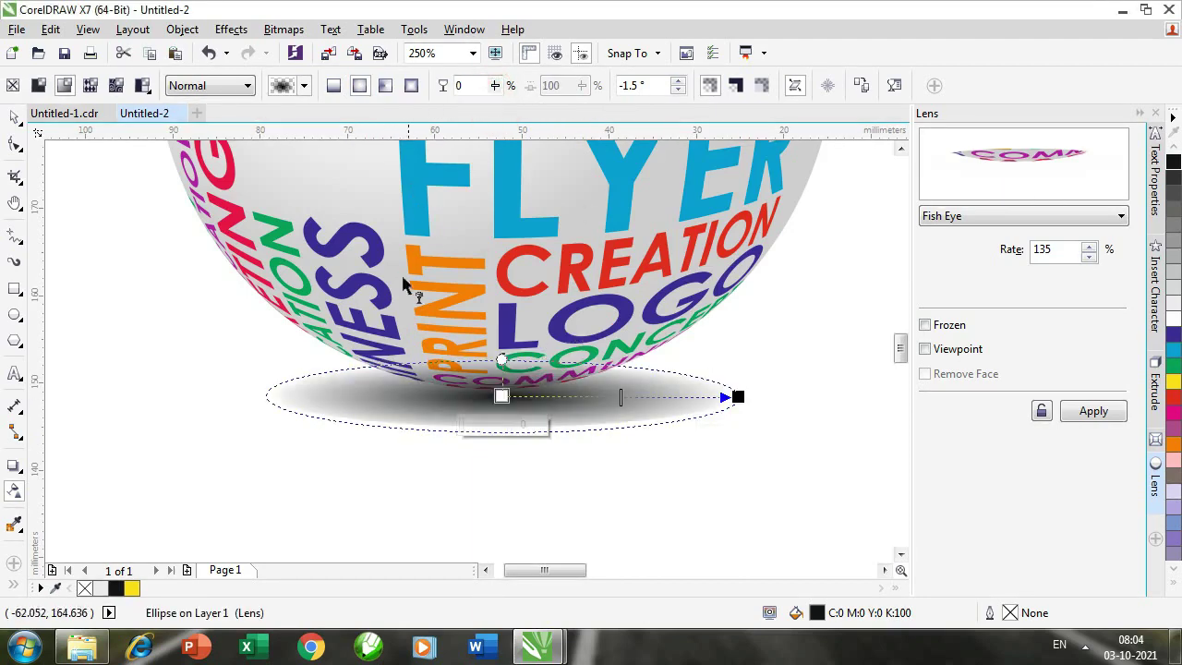
Rotate the grouped words on the new globe about 15° counter-clockwise
left_click(14, 119)
scroll(520, 441, "down", 2)
left_click(527, 469)
scroll(520, 437, "up", 1)
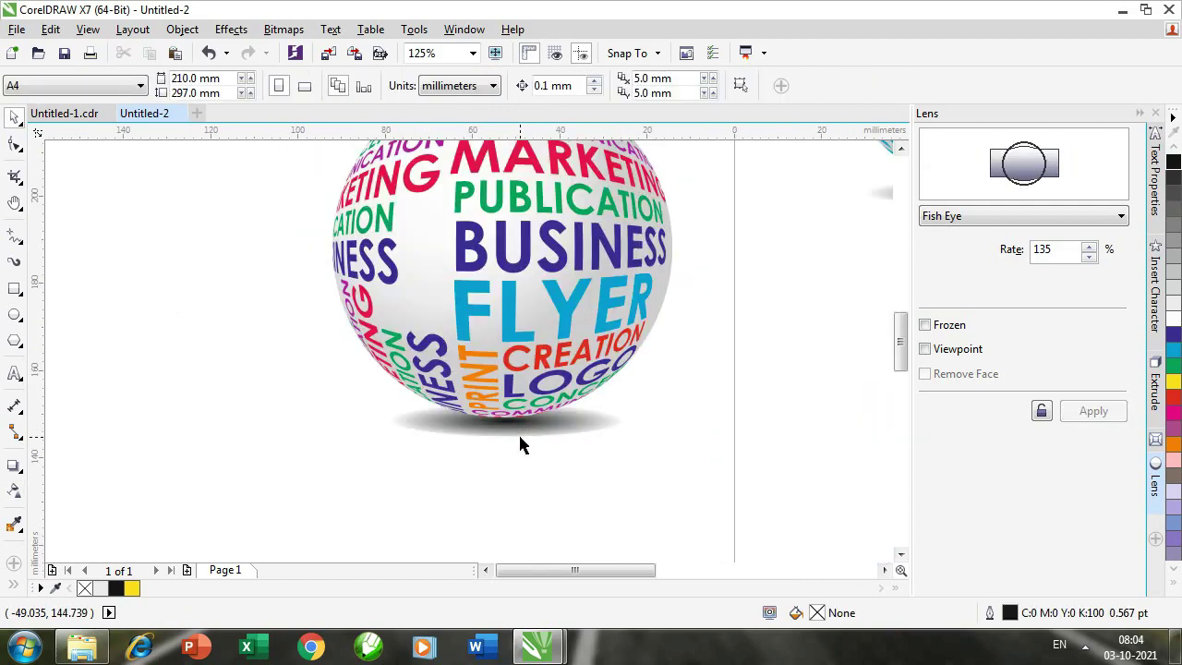
scroll(519, 433, "down", 1)
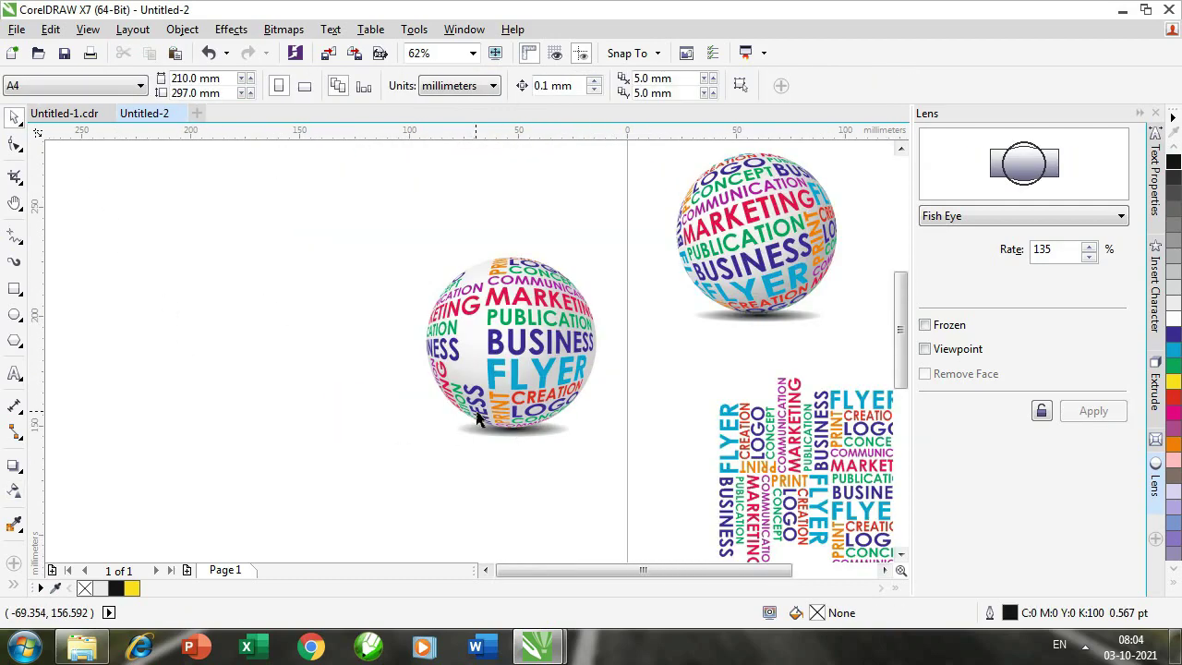
left_click_drag(471, 326, 626, 428)
key("ctrl+g")
left_click(521, 344)
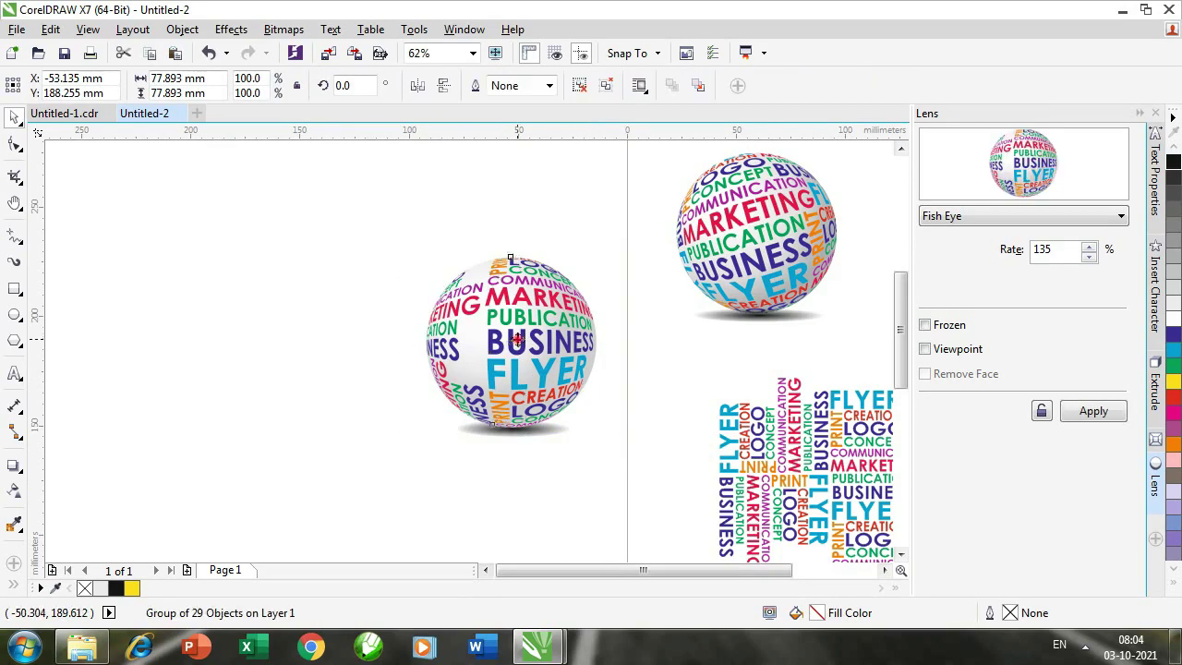
mouse_move(603, 251)
left_mouse_down()
mouse_move(591, 240)
mouse_move(596, 250)
left_mouse_up()
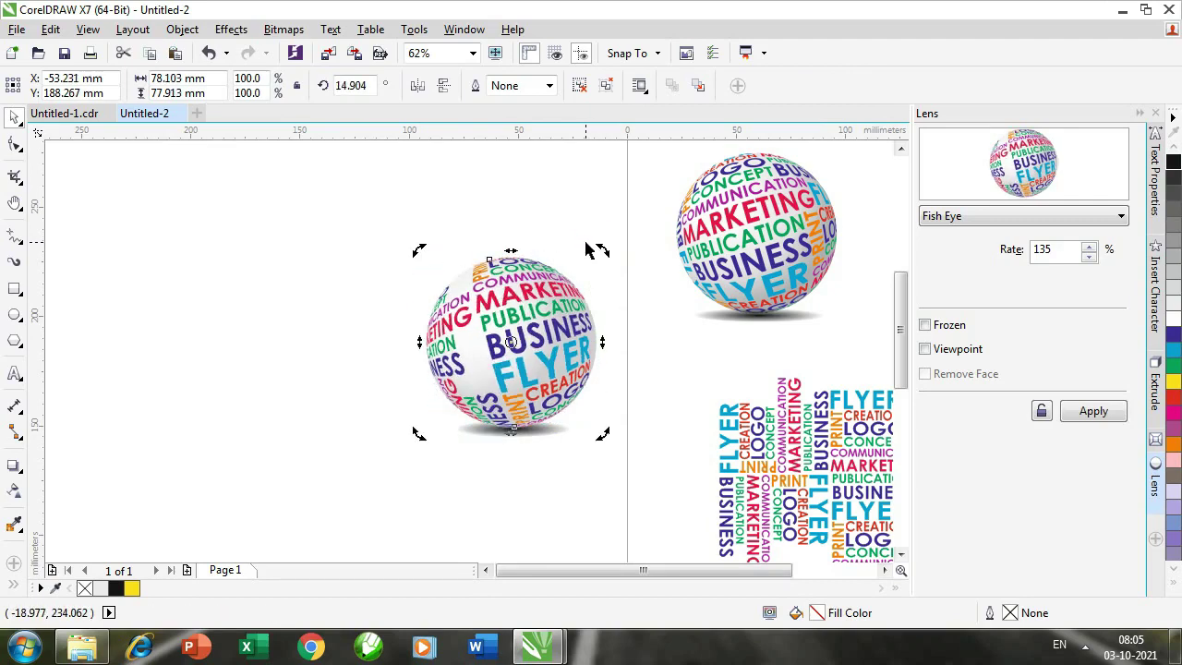
left_click(283, 322)
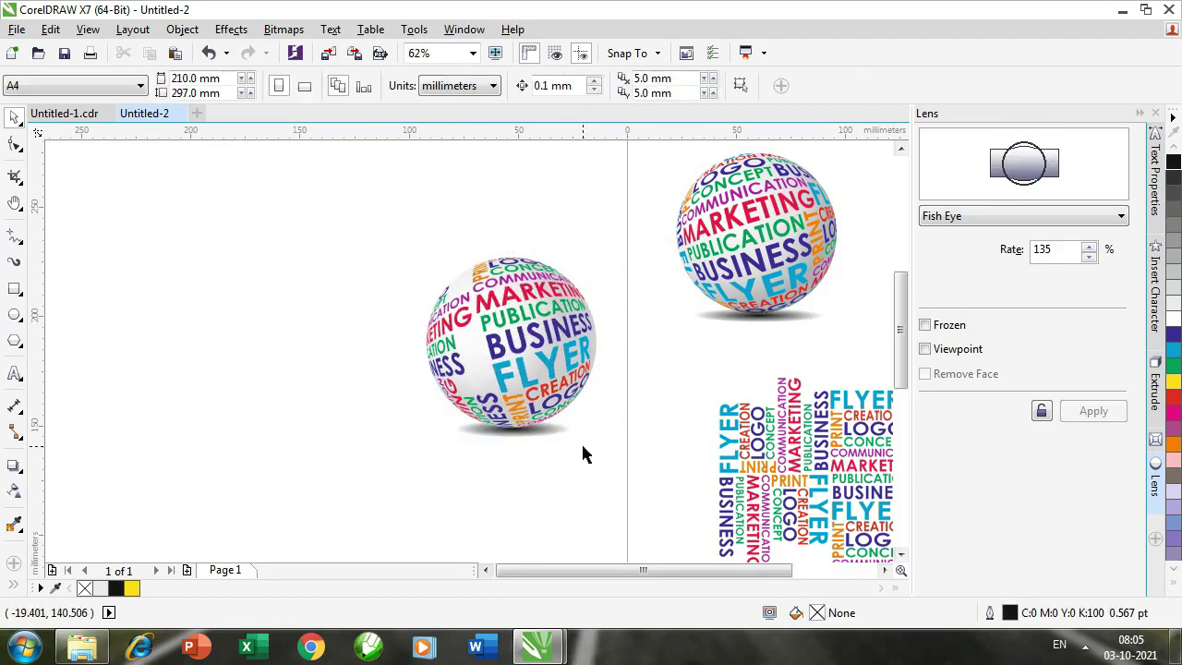
Examine the new globe up close and compare it with the original word globe on the page
key("h")
scroll(531, 397, "up", 2)
left_click_drag(532, 397, 536, 422)
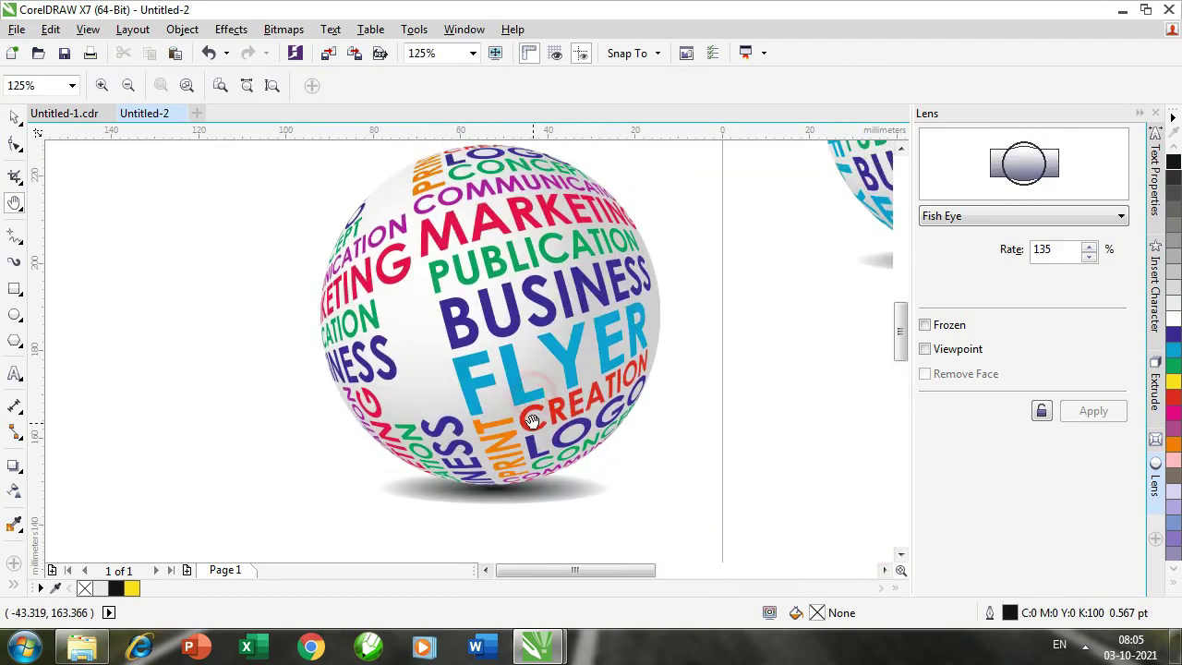
scroll(536, 422, "down", 2)
left_click_drag(630, 442, 445, 430)
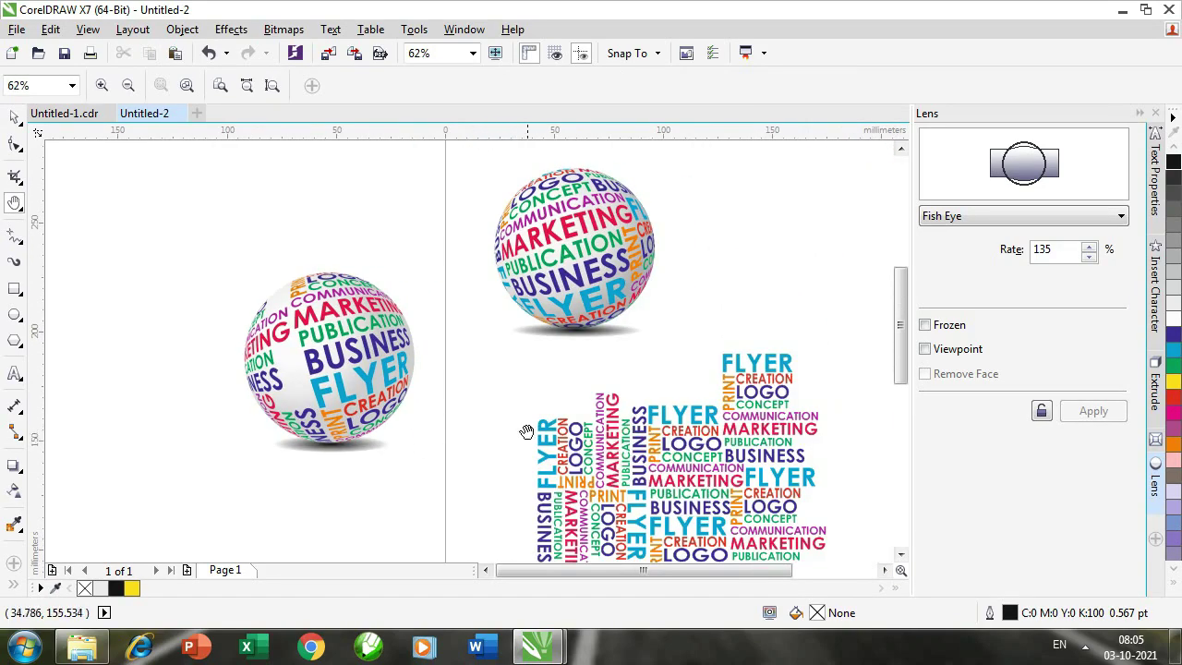
left_click_drag(596, 421, 477, 451)
left_click_drag(520, 415, 493, 440)
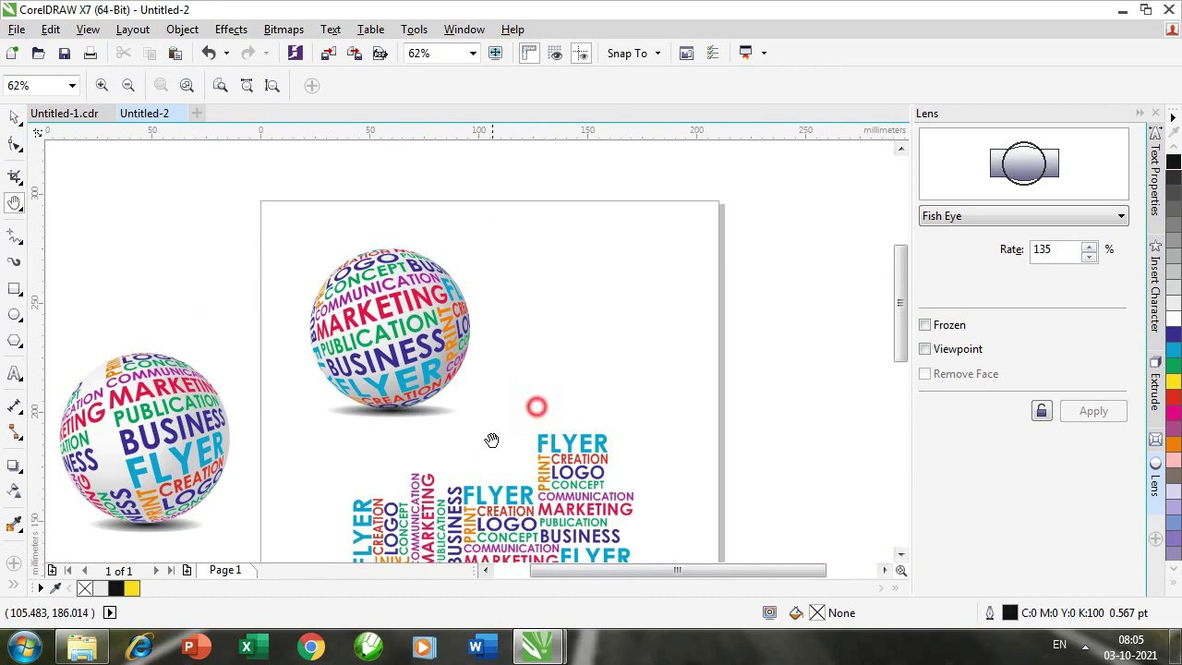
scroll(464, 356, "up", 1)
left_click_drag(526, 385, 540, 425)
key("space")
left_click(663, 352)
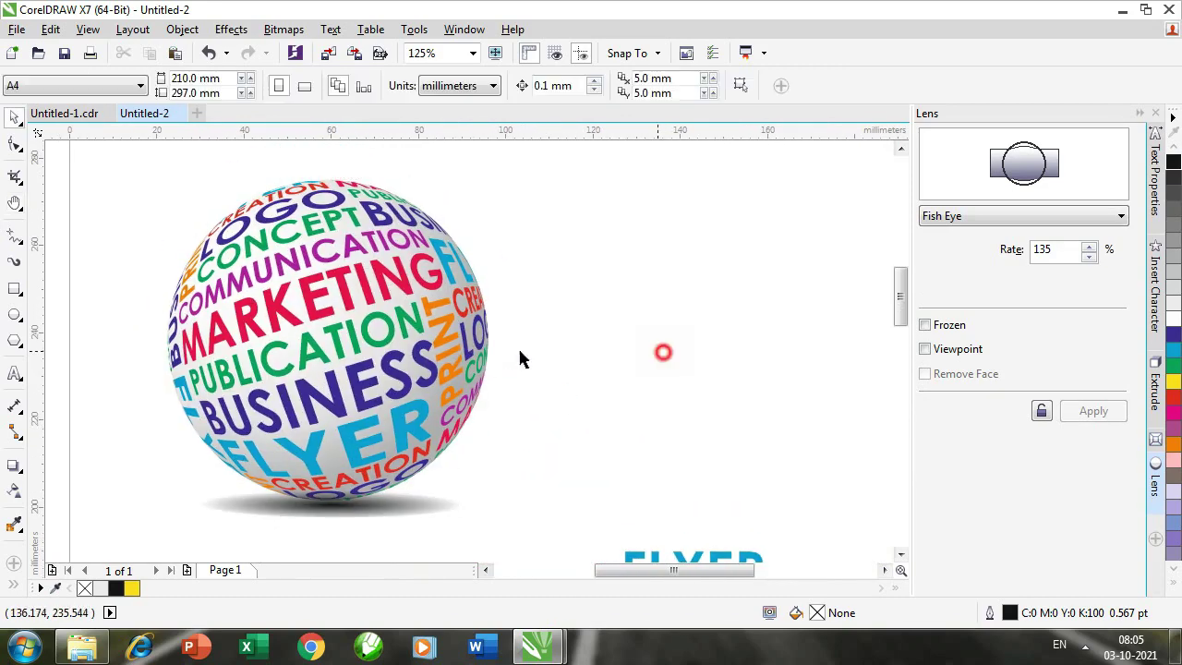
Draw a circle about 39 mm in diameter beside the original word globe on the page
left_click(13, 317)
left_click_drag(523, 264, 695, 434)
key("h")
left_click_drag(561, 377, 616, 385)
key("space")
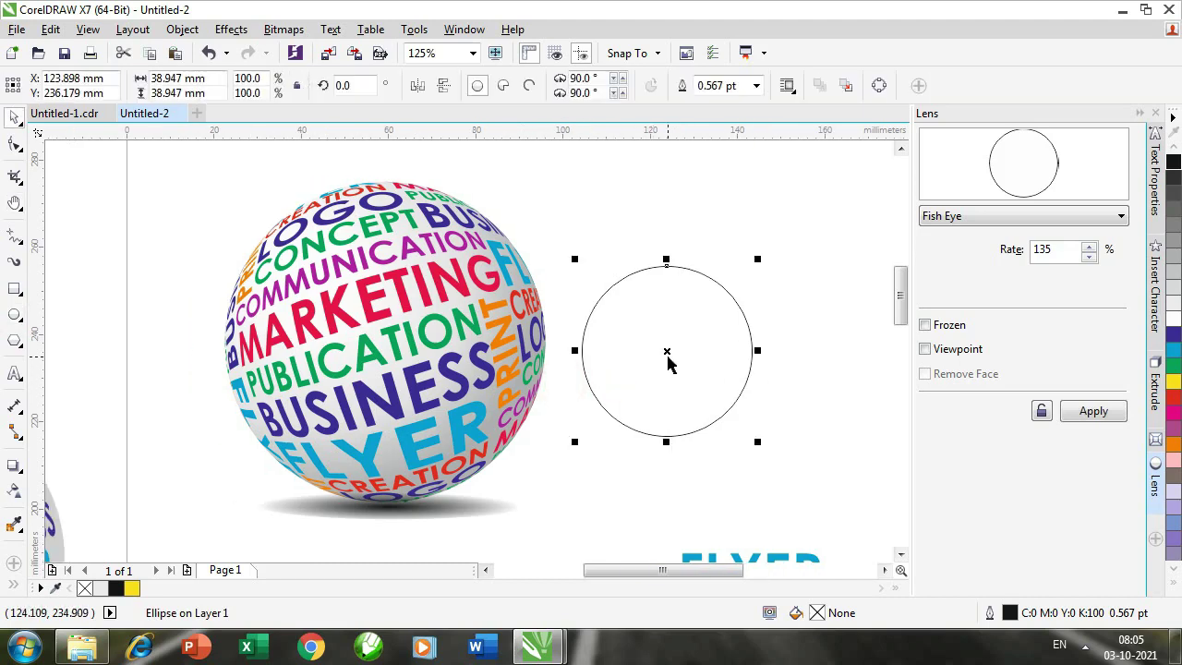
left_click(674, 356)
left_click(599, 271)
left_click_drag(686, 415, 759, 443)
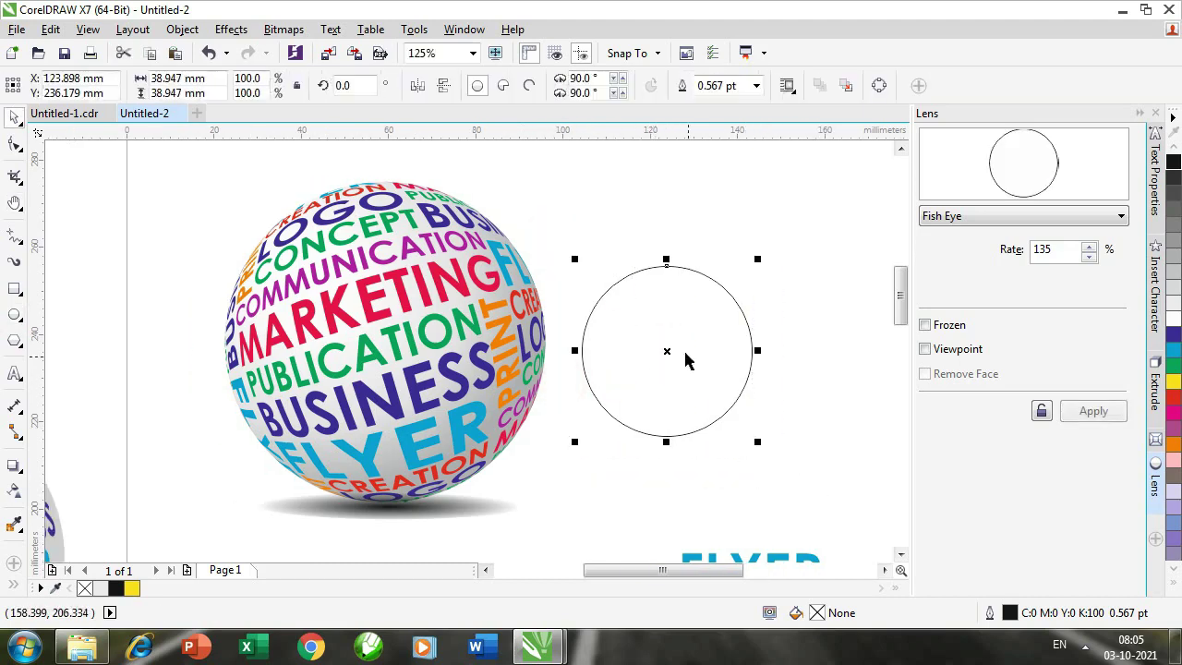
Move the circle over the right edge of the original globe and apply a Brighten lens with a 50% rate
left_click_drag(668, 351, 519, 352)
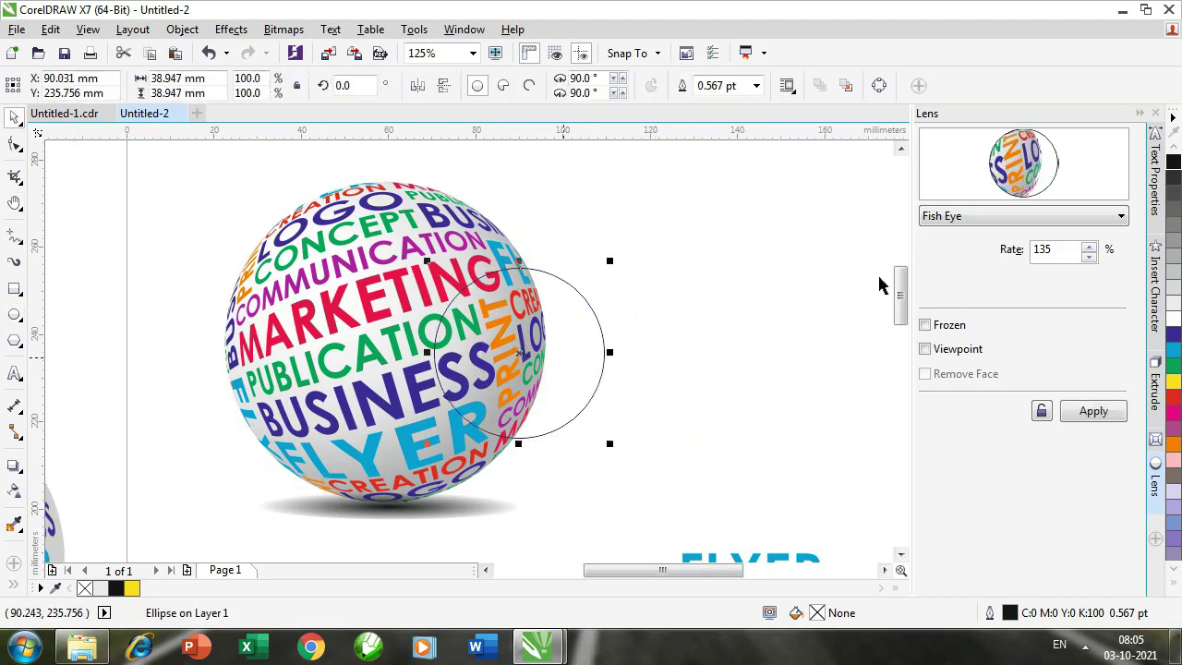
left_click(1056, 216)
left_click(989, 250)
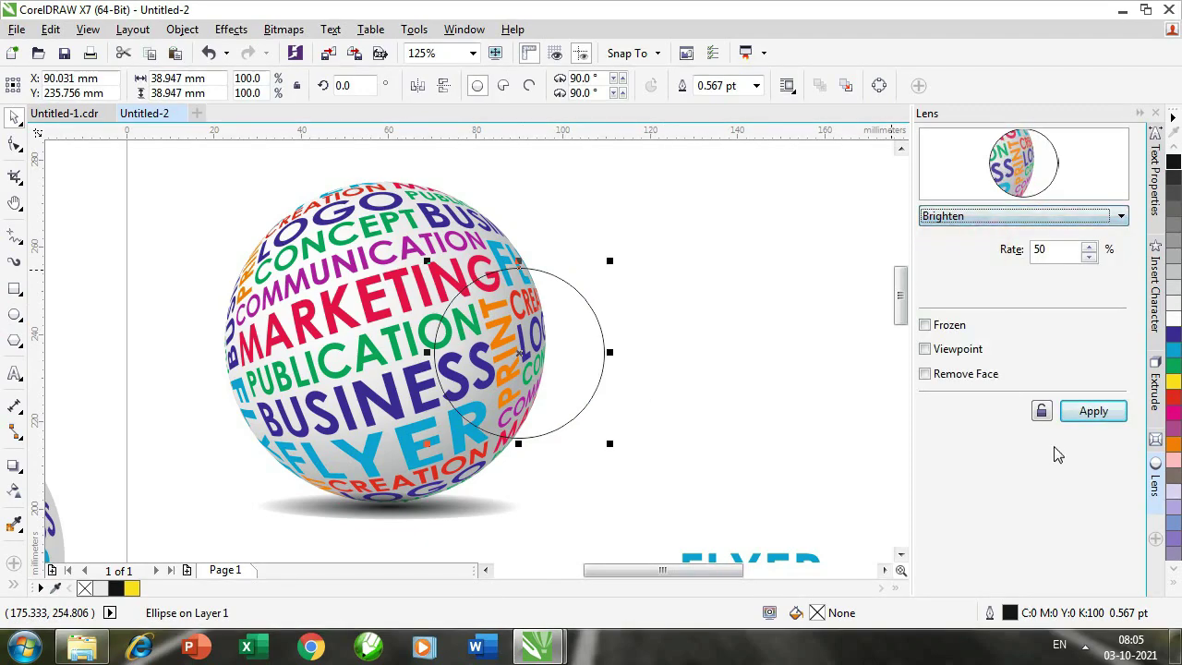
left_click(1096, 414)
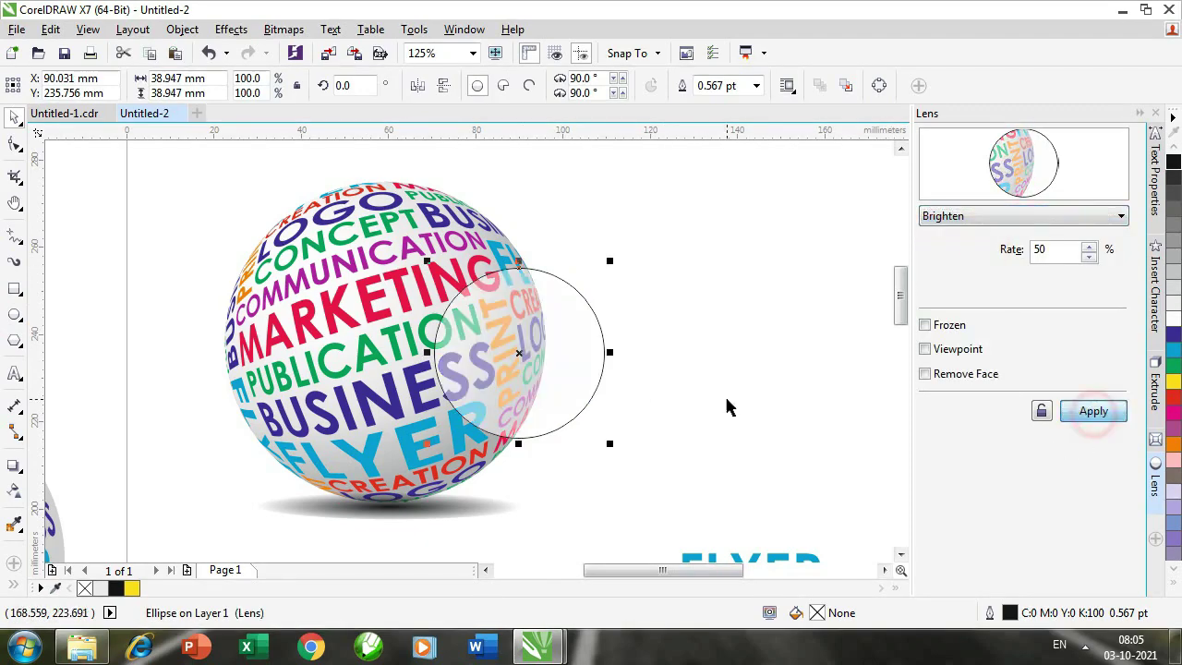
Reposition the Brighten lens circle further onto the globe and give it a yellow fill
left_click_drag(549, 374, 489, 363)
left_click_drag(490, 375, 530, 369)
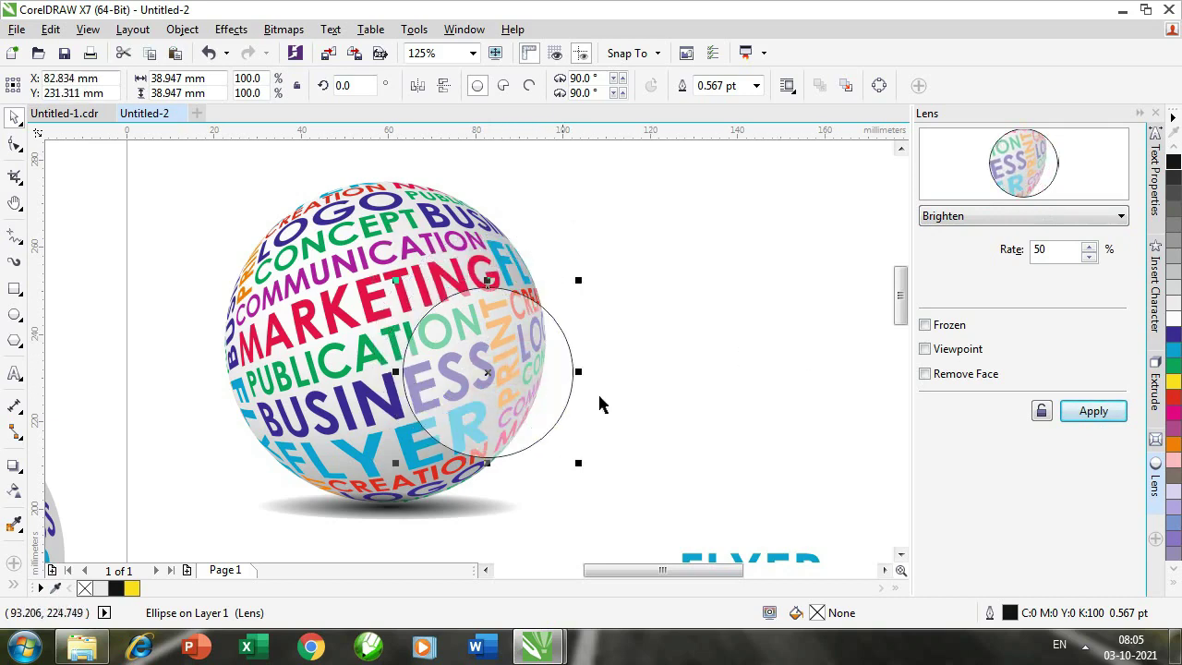
left_click(1174, 382)
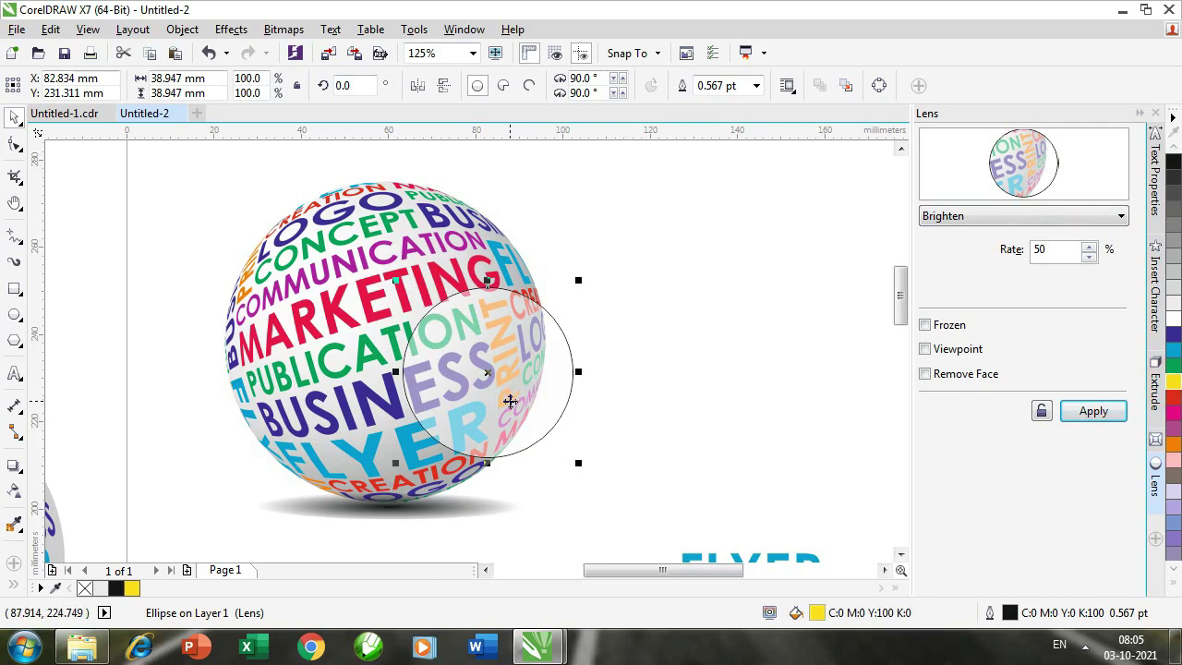
Shift the lens circle slightly upward on the globe and set its Brighten rate to 70%
mouse_move(510, 401)
left_mouse_down()
mouse_move(483, 392)
mouse_move(514, 388)
left_mouse_up()
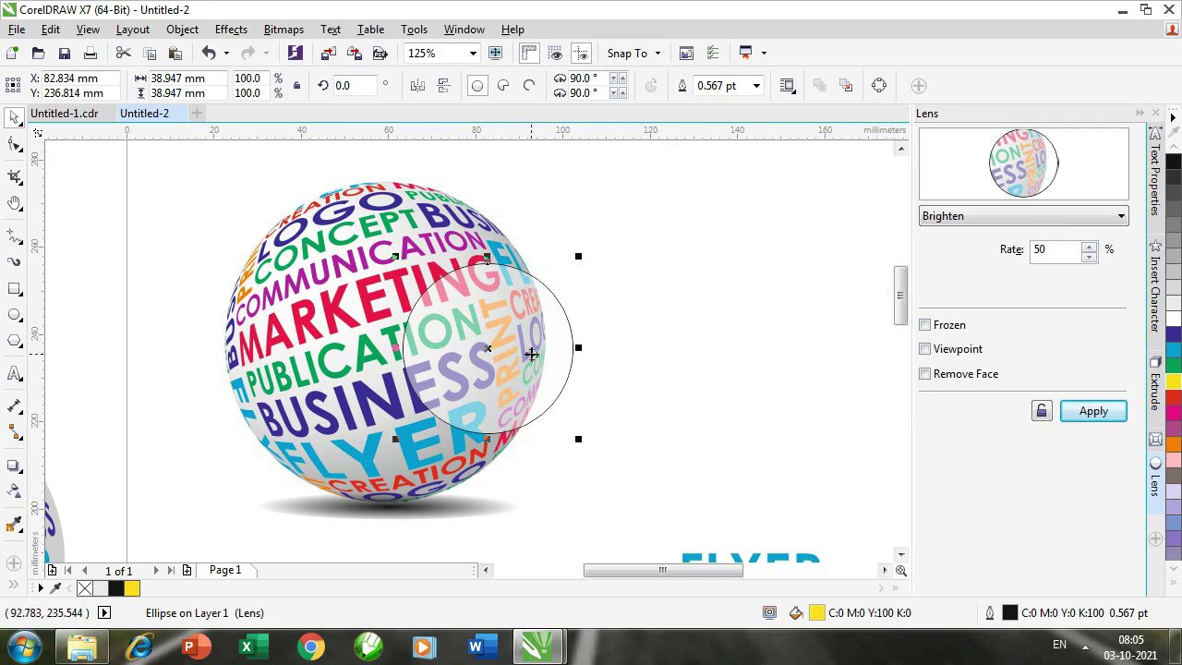
left_click(1091, 247)
left_click(1093, 411)
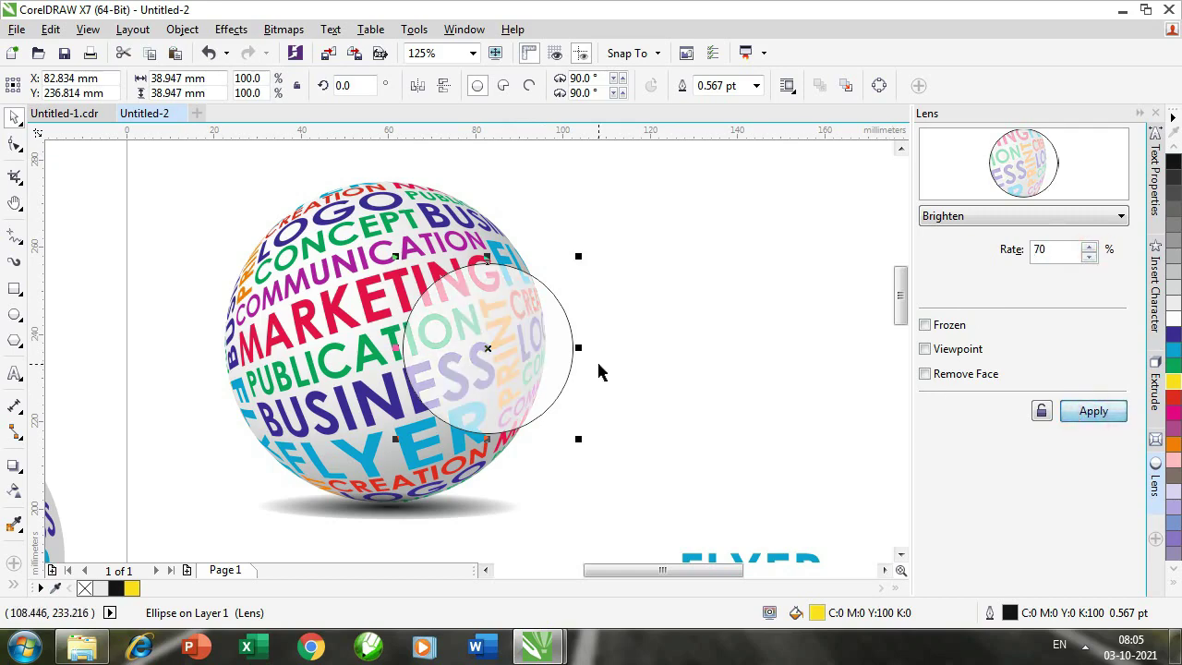
Change the circle's lens to Color Add and move it over the words BUSINESS and FLYER
left_click(980, 218)
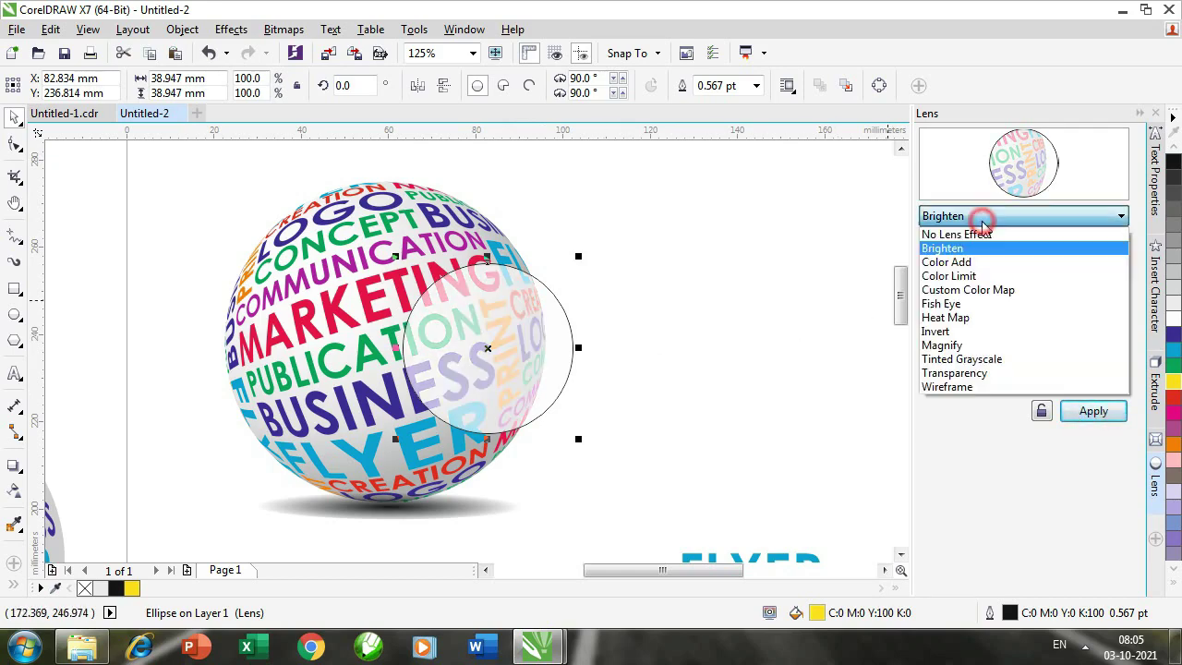
left_click(966, 262)
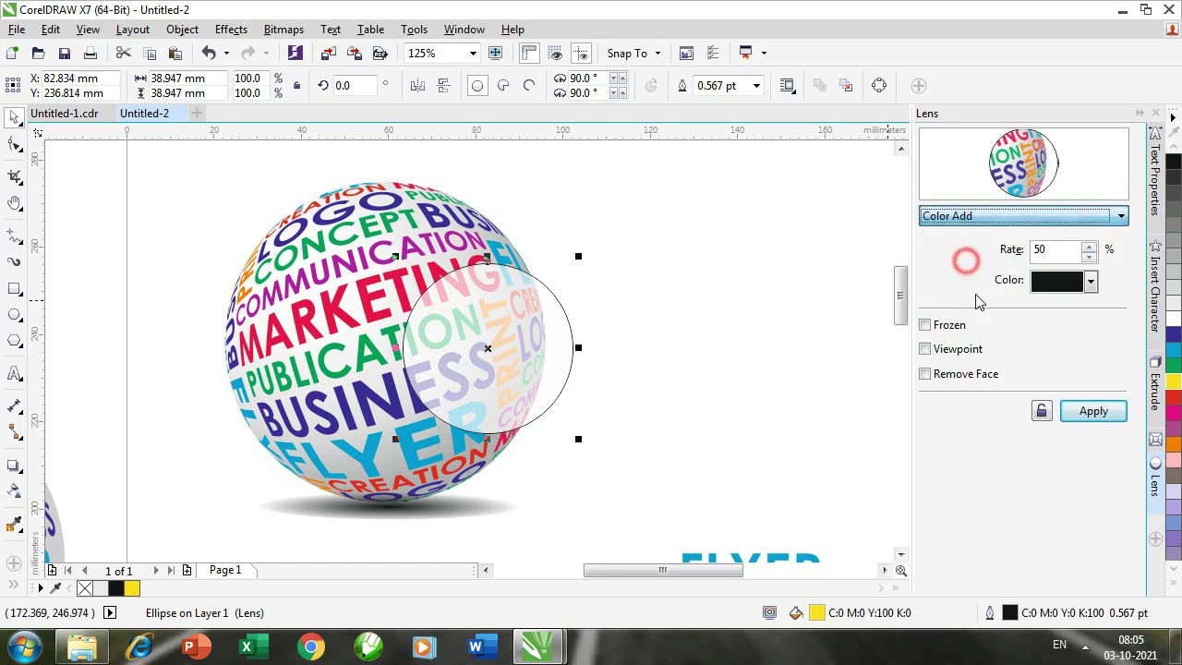
left_click(1094, 411)
left_click_drag(515, 367, 435, 433)
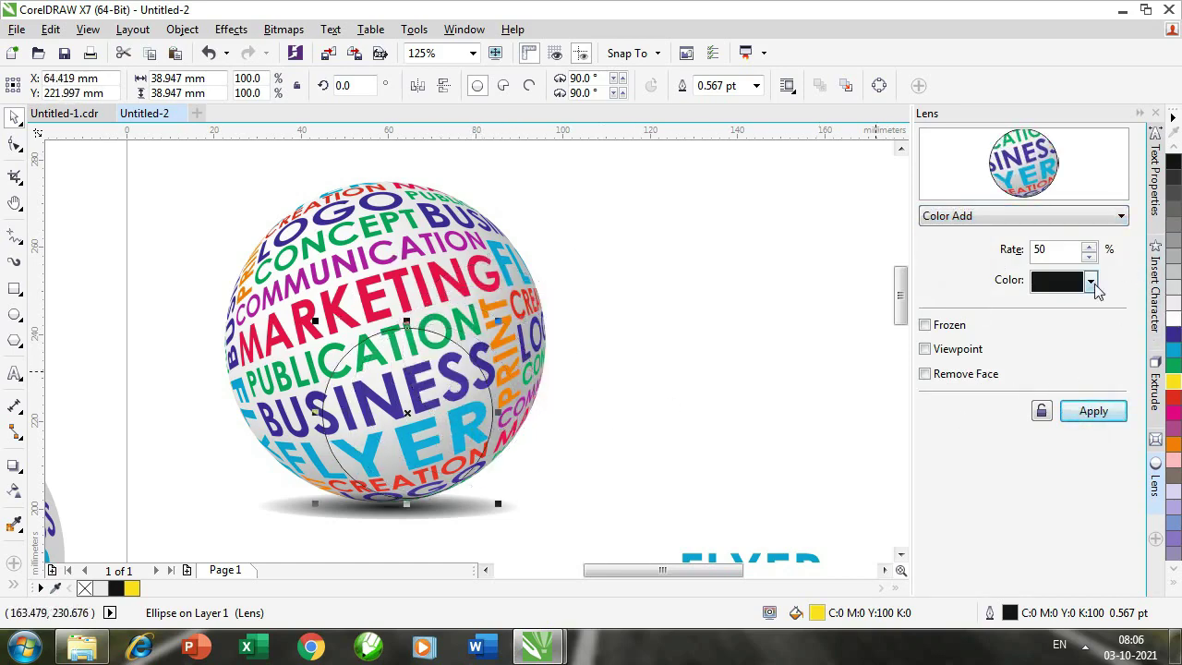
Set the Color Add lens colour to red and move the circle off the globe to its right
left_click(1092, 283)
left_click(1085, 330)
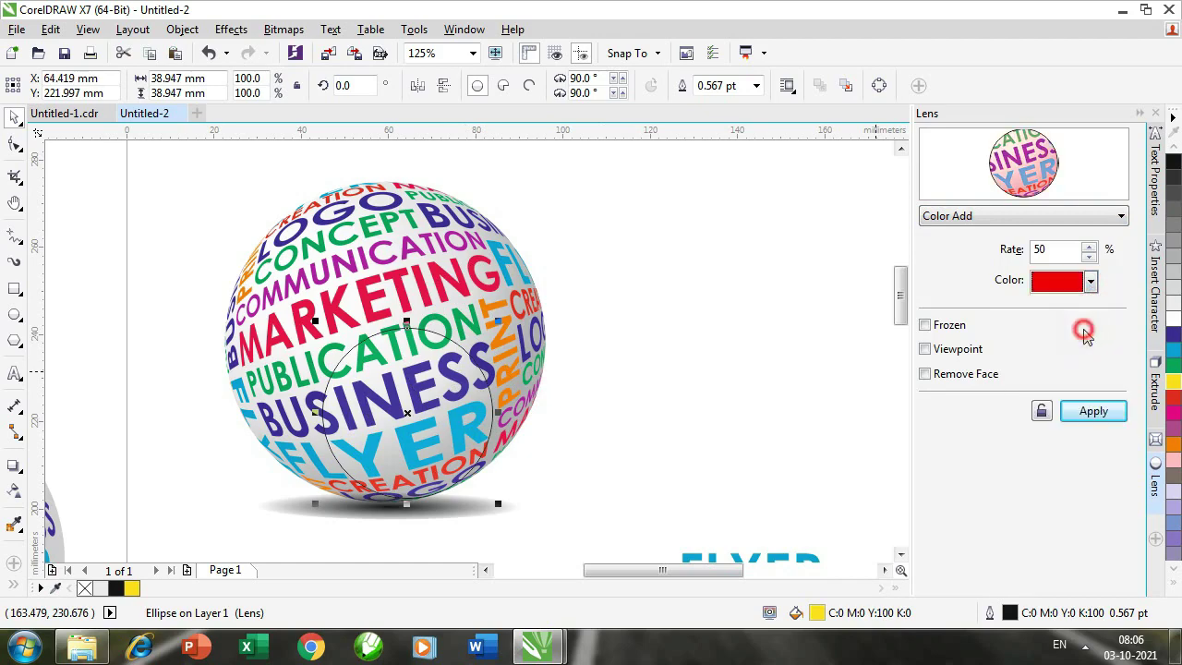
left_click(1092, 413)
mouse_move(407, 417)
left_mouse_down()
mouse_move(418, 431)
mouse_move(375, 414)
mouse_move(411, 436)
left_mouse_up()
left_click_drag(444, 475, 668, 401)
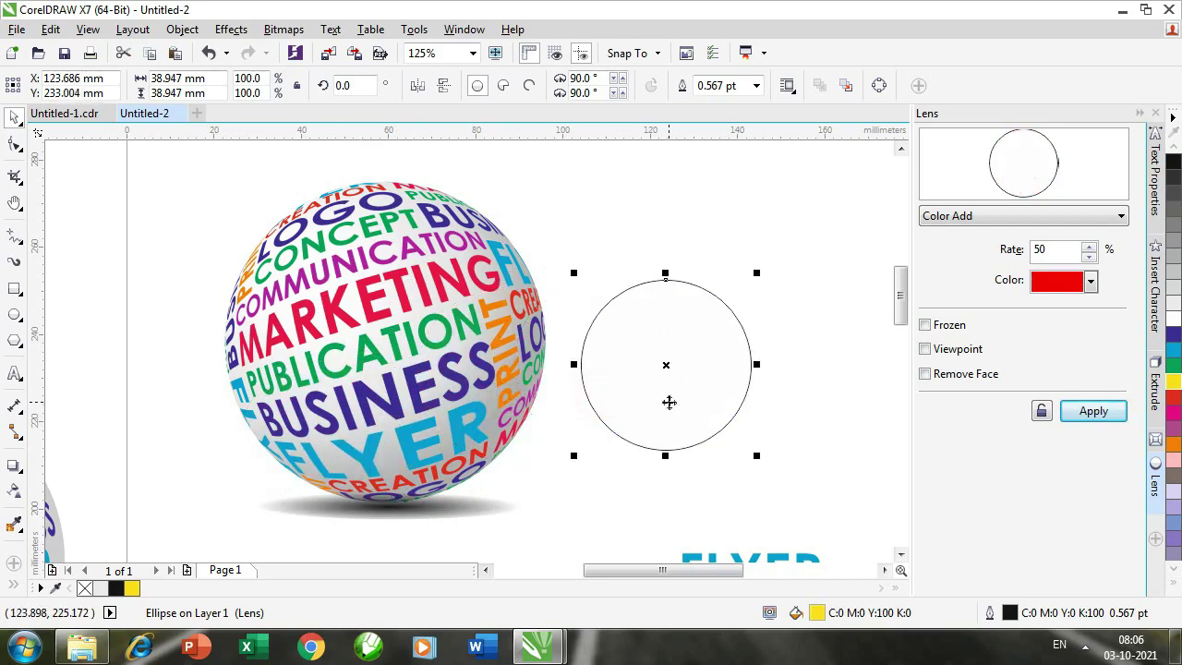
Move the red lens circle back over the globe's right side and set its Color Add rate to 75%
left_click(800, 357)
left_click_drag(694, 361, 507, 360)
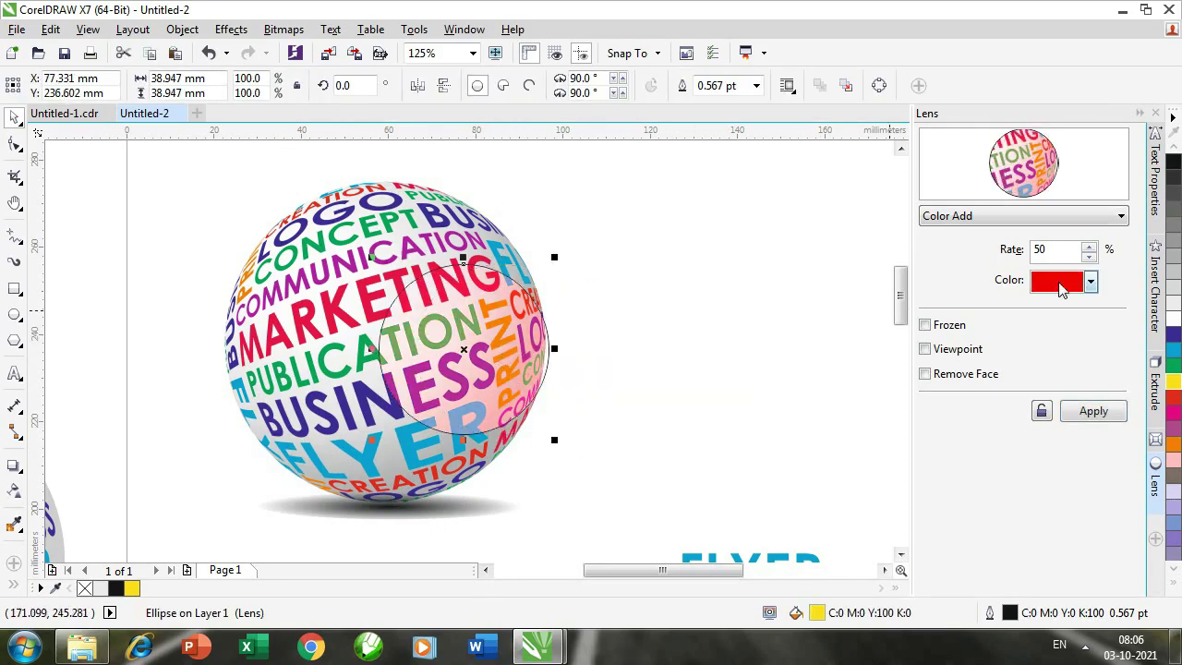
left_click(1090, 247)
left_click(1090, 247)
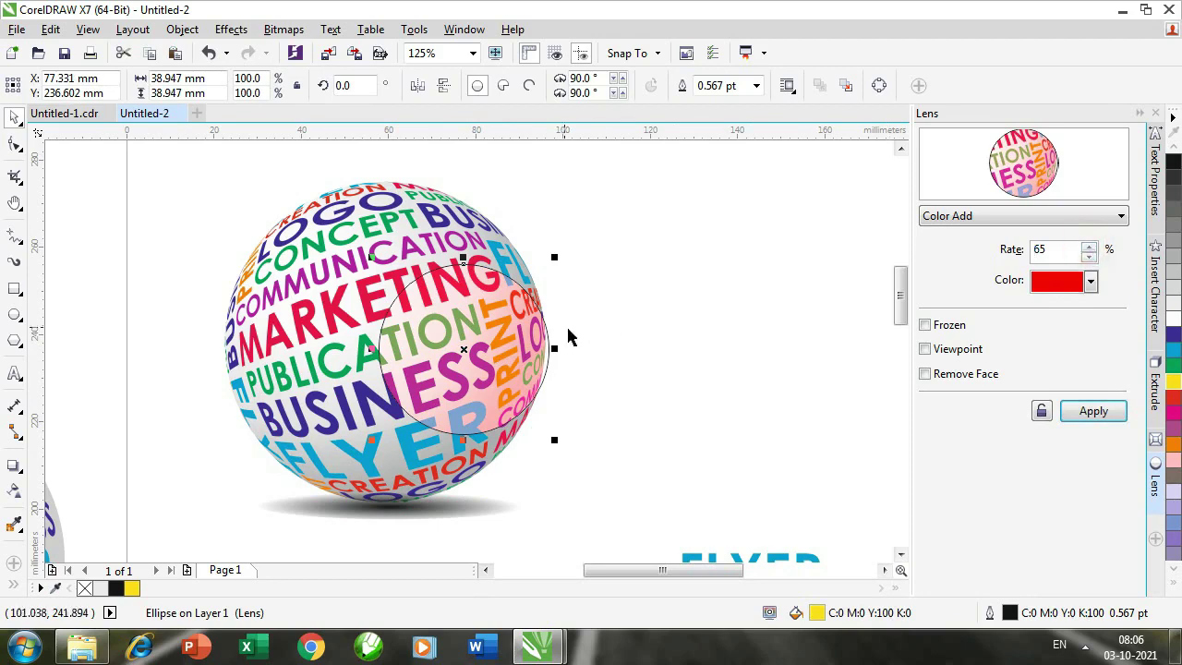
left_click(1090, 247)
left_click(1094, 411)
left_click_drag(497, 367, 517, 392)
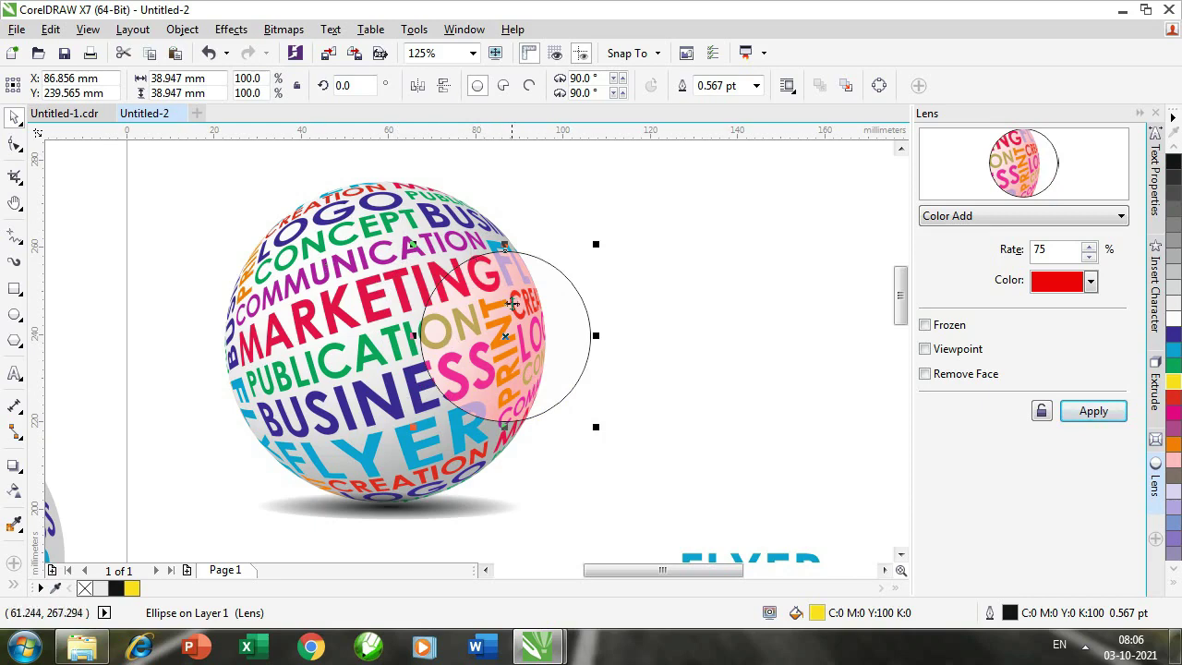
Scale the lens circle down to about 31 mm in diameter and place it over the end of PUBLICATION
left_click_drag(524, 383, 527, 351)
left_click_drag(598, 396, 566, 363)
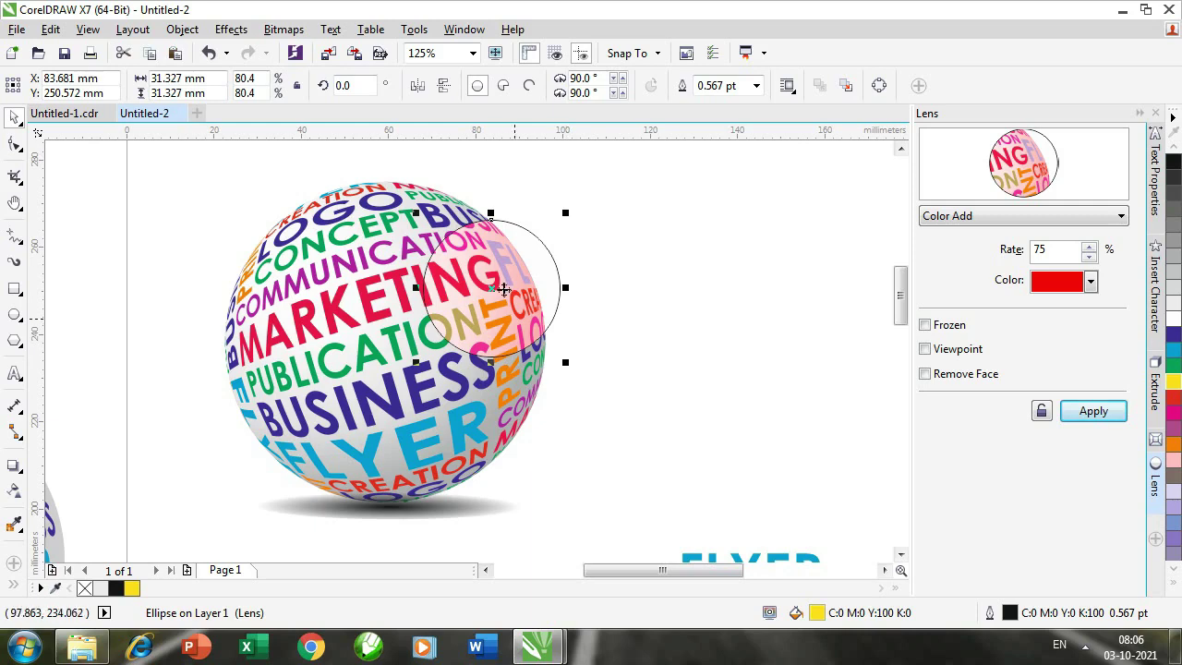
left_click_drag(500, 309, 453, 358)
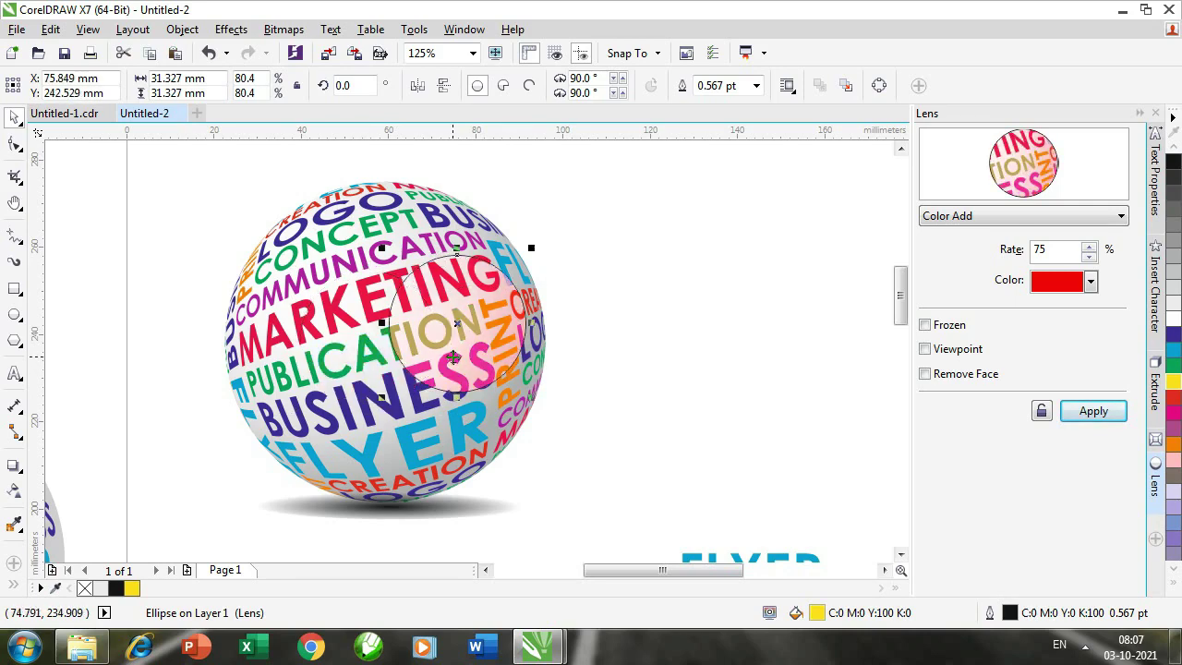
Change the circle's lens to Color Limit with red at a 50% rate and try it over different words
left_click(1088, 227)
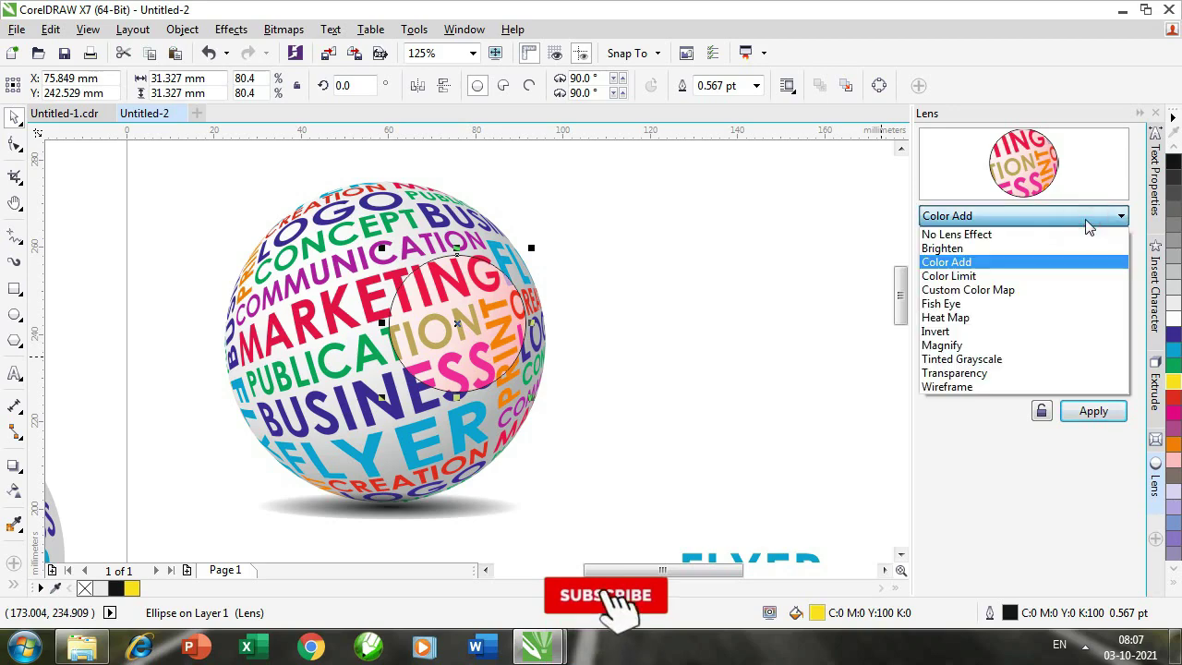
left_click(990, 274)
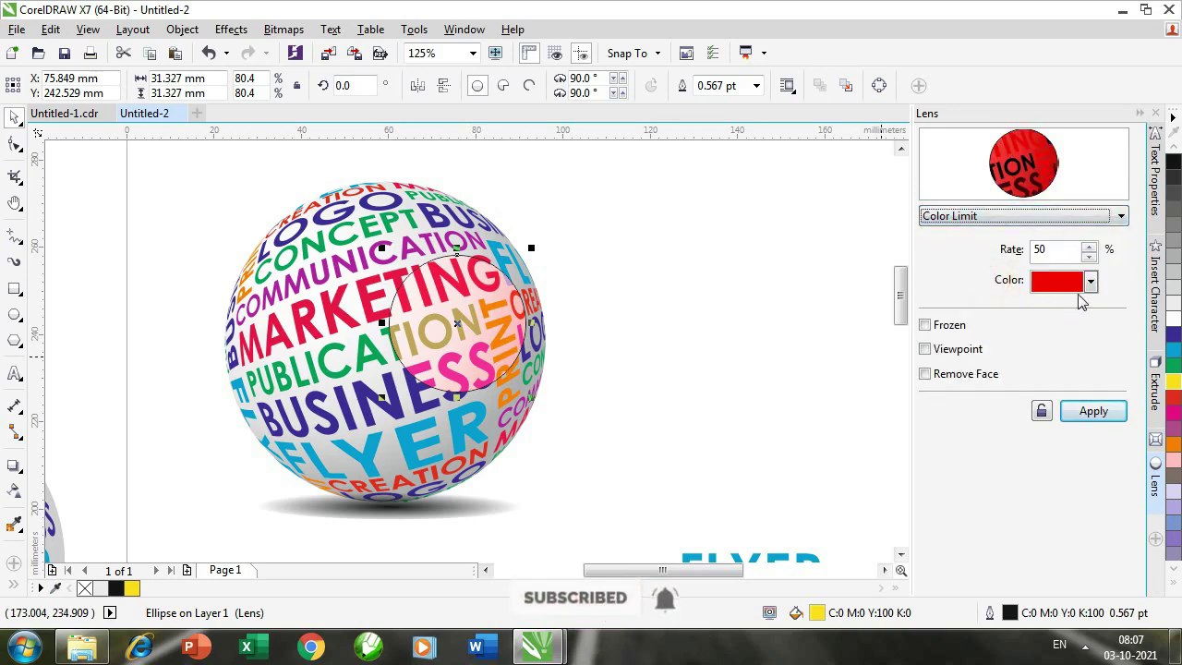
left_click(1086, 412)
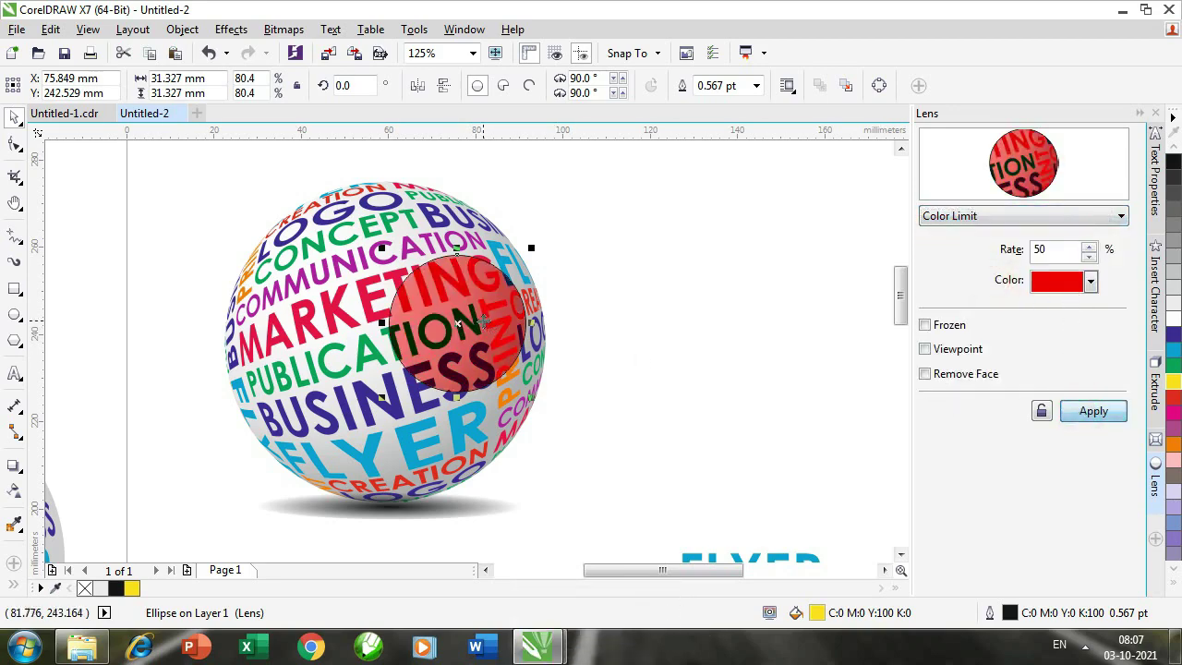
left_click_drag(483, 323, 409, 359)
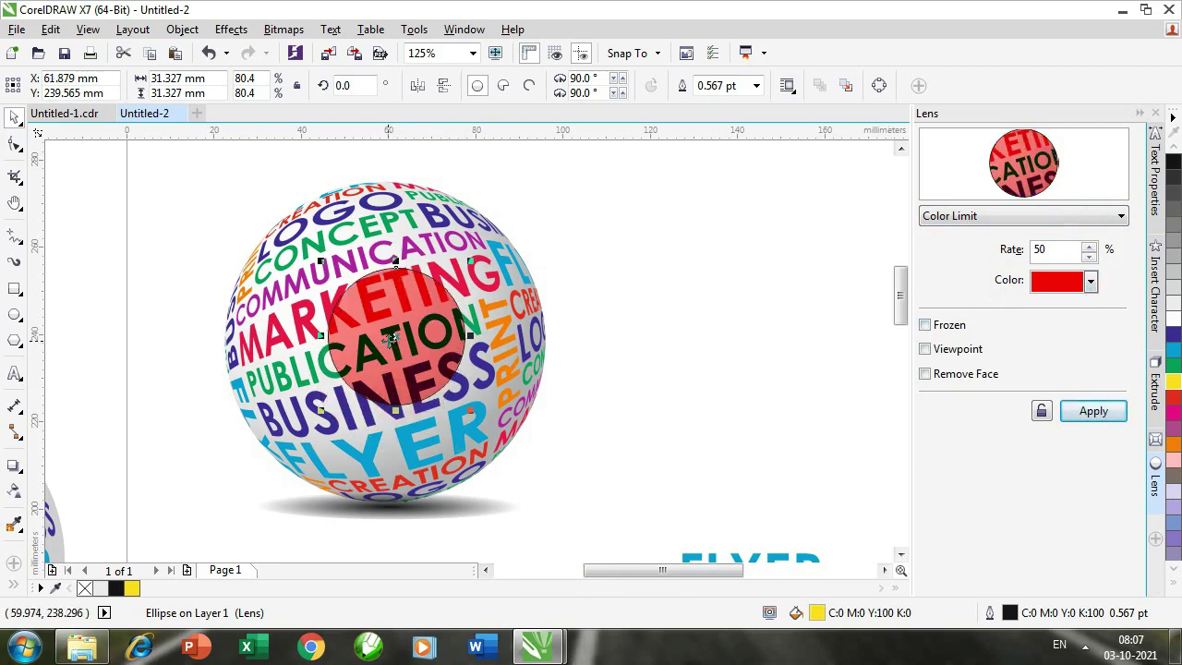
left_click_drag(390, 340, 505, 381)
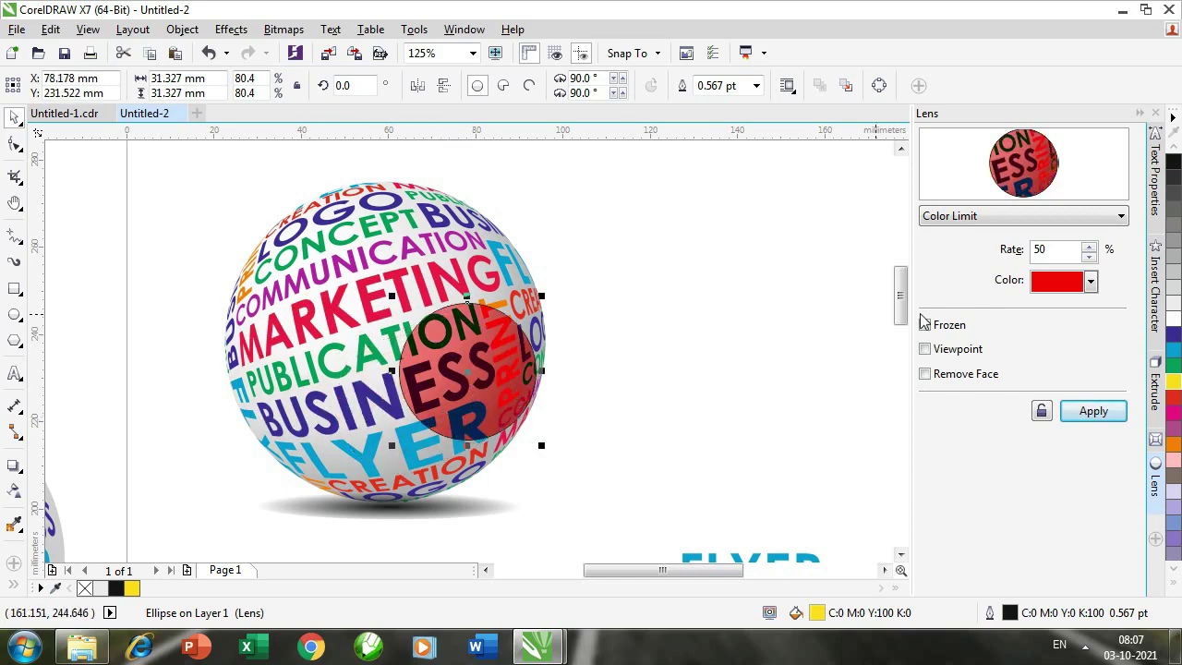
Set the Color Limit rate to 25% and move the lens circle over the middle of the globe
left_click(1090, 259)
left_click(1090, 413)
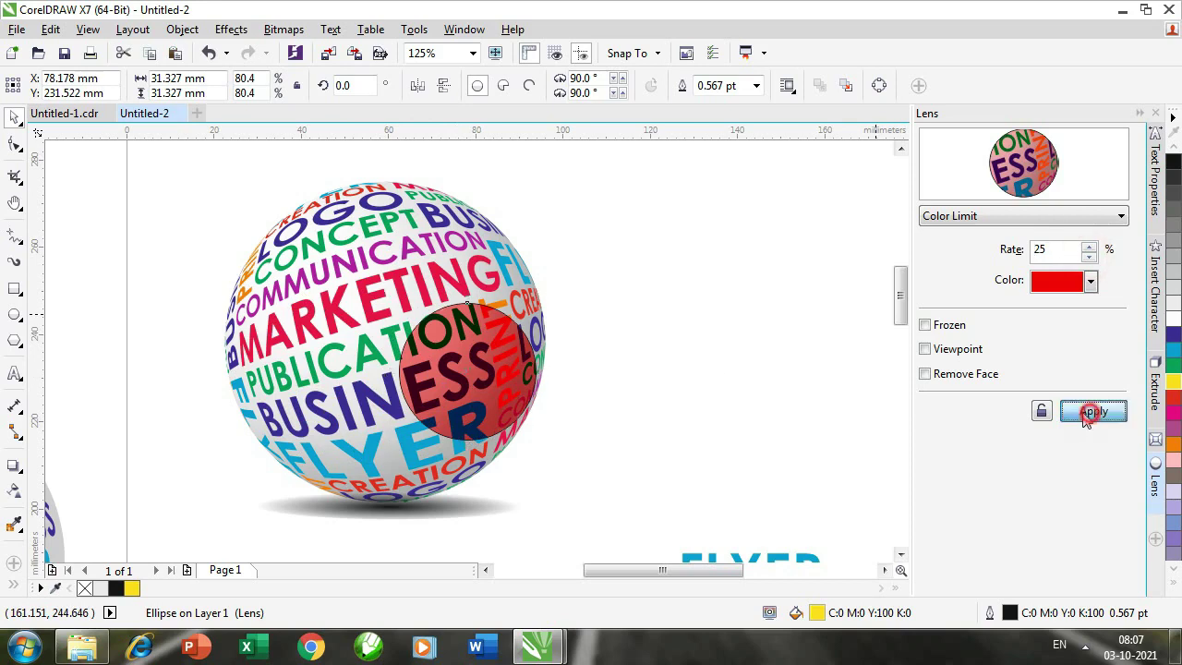
left_click_drag(470, 374, 426, 340)
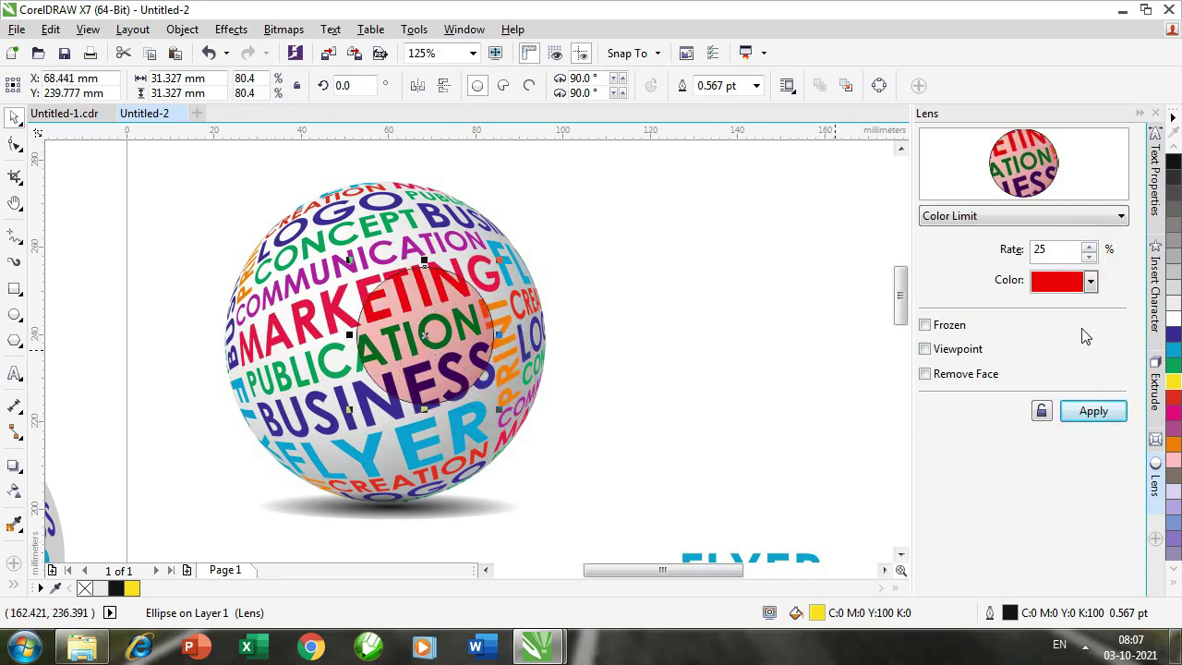
Set the Color Limit lens color to dark blue and nudge the circle up and to the right on the globe
left_click(1091, 282)
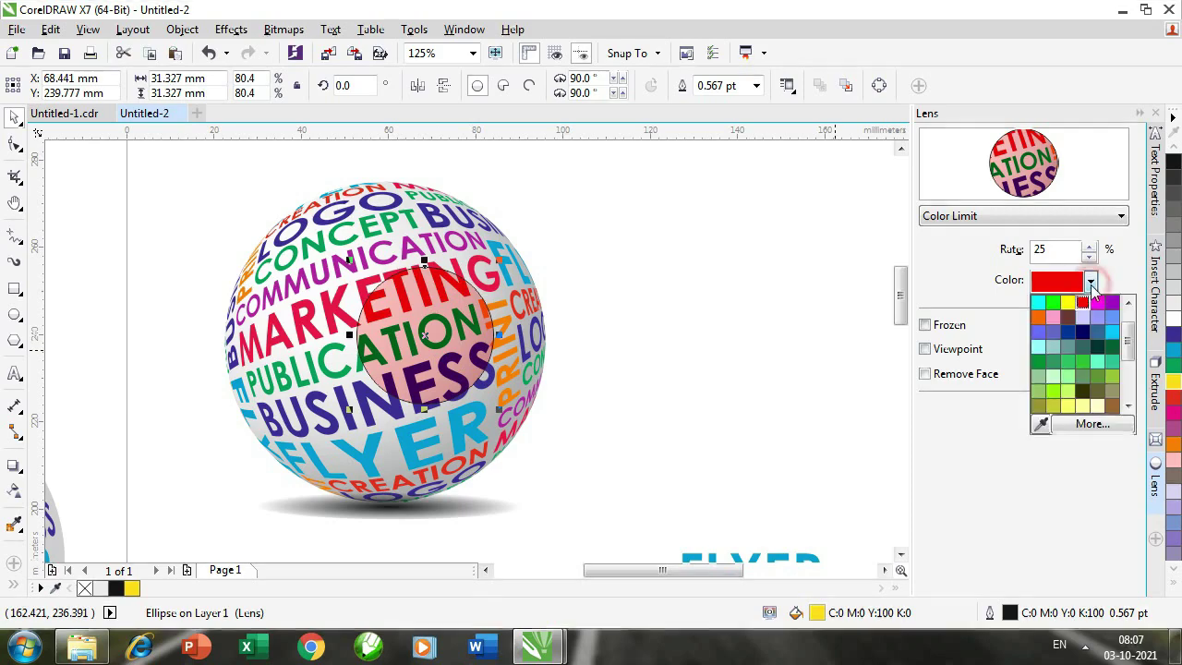
left_click(1068, 332)
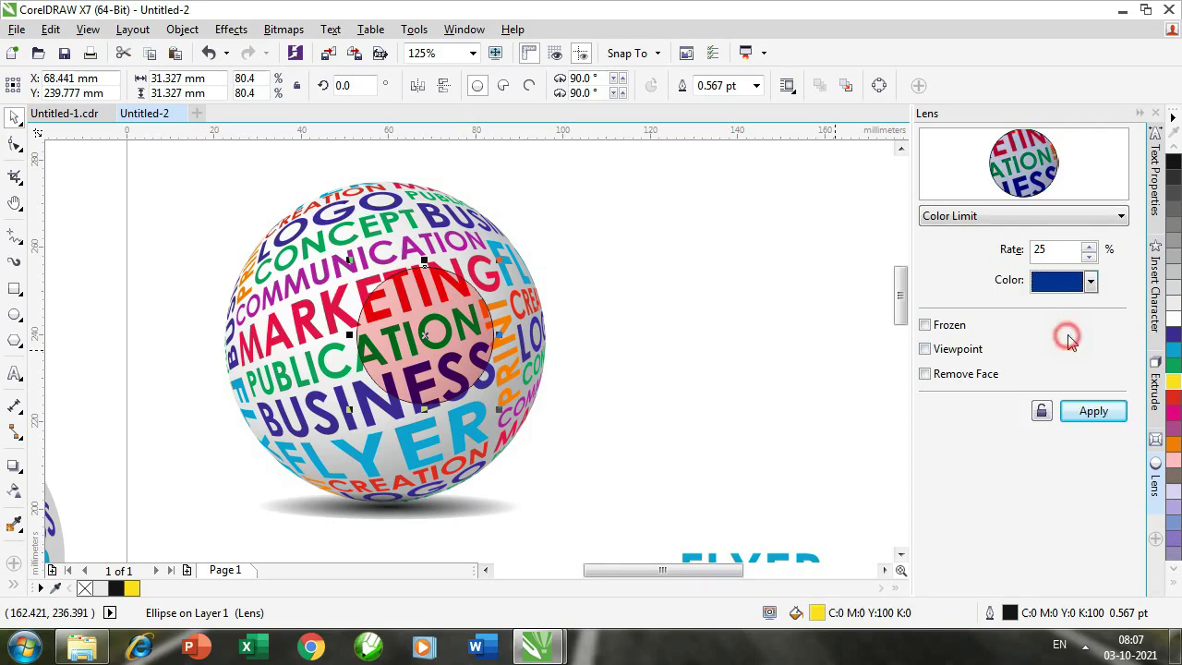
left_click(1090, 411)
mouse_move(447, 358)
left_mouse_down()
mouse_move(388, 392)
mouse_move(397, 363)
mouse_move(374, 362)
mouse_move(439, 350)
left_mouse_up()
Set the blue Color Limit rate to 60% and move the lens circle down over PUBLICATION and BUSINESS
left_click(1088, 247)
left_click(1088, 247)
left_click(1088, 247)
left_click(1089, 247)
left_click(1088, 247)
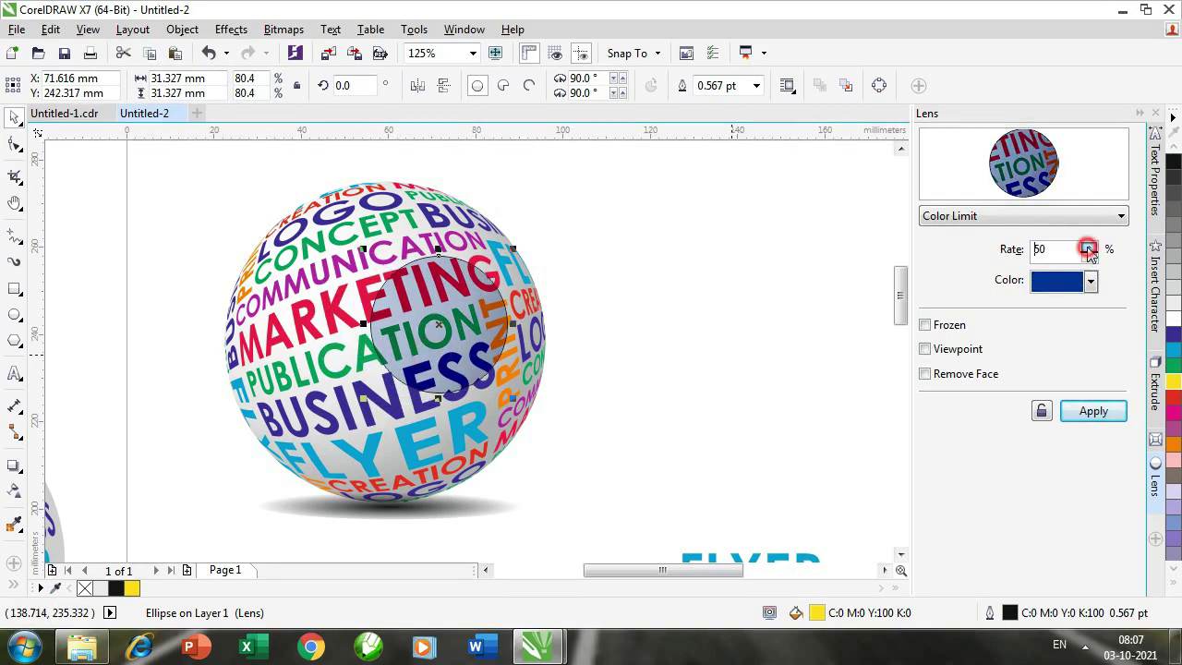
left_click(1088, 247)
left_click(1088, 247)
left_click(1095, 414)
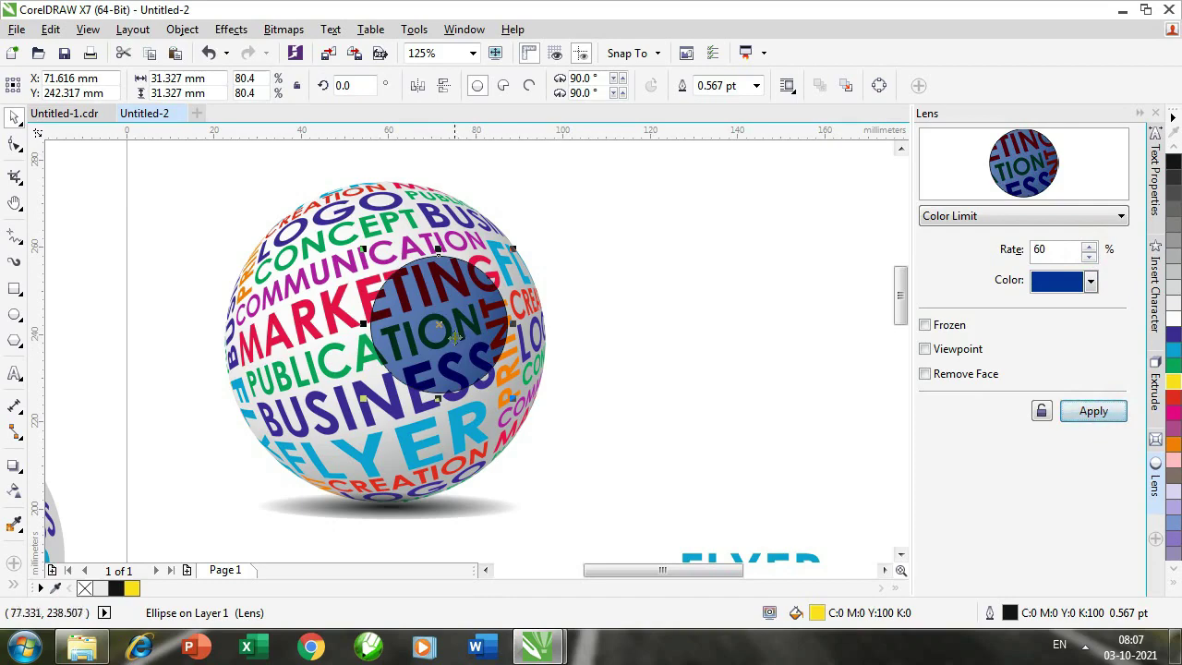
left_click_drag(456, 339, 417, 389)
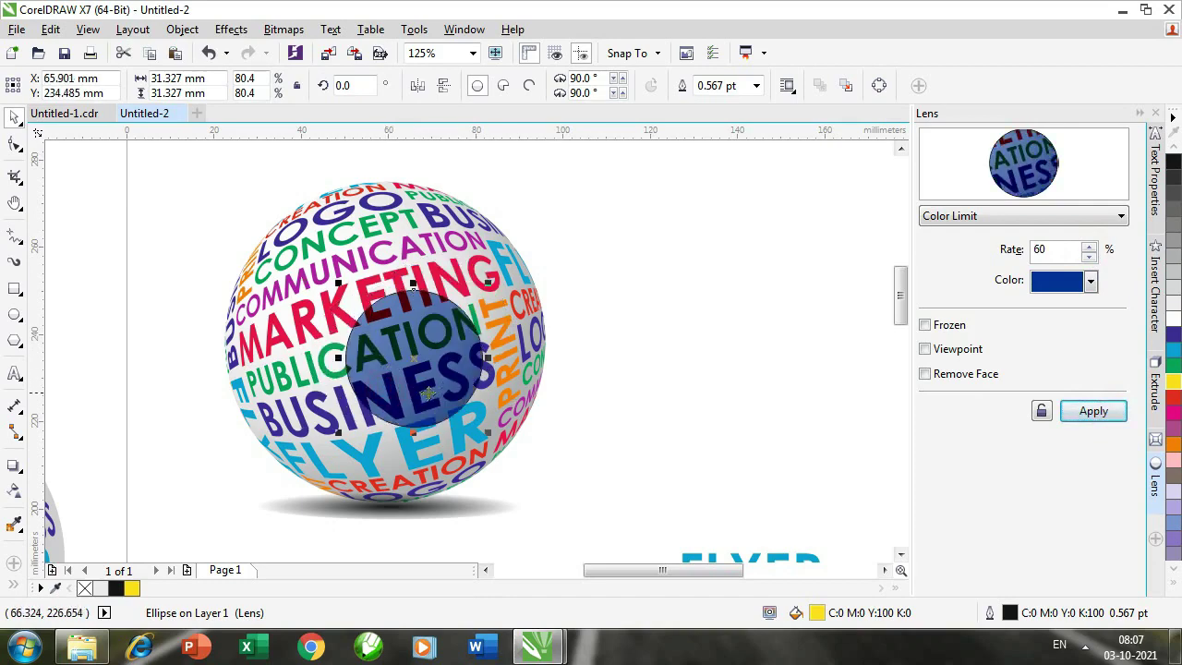
Change the circle's lens to Custom Color Map with a direct palette from blue to dark red, and try it over different words
left_click(1025, 215)
left_click(993, 286)
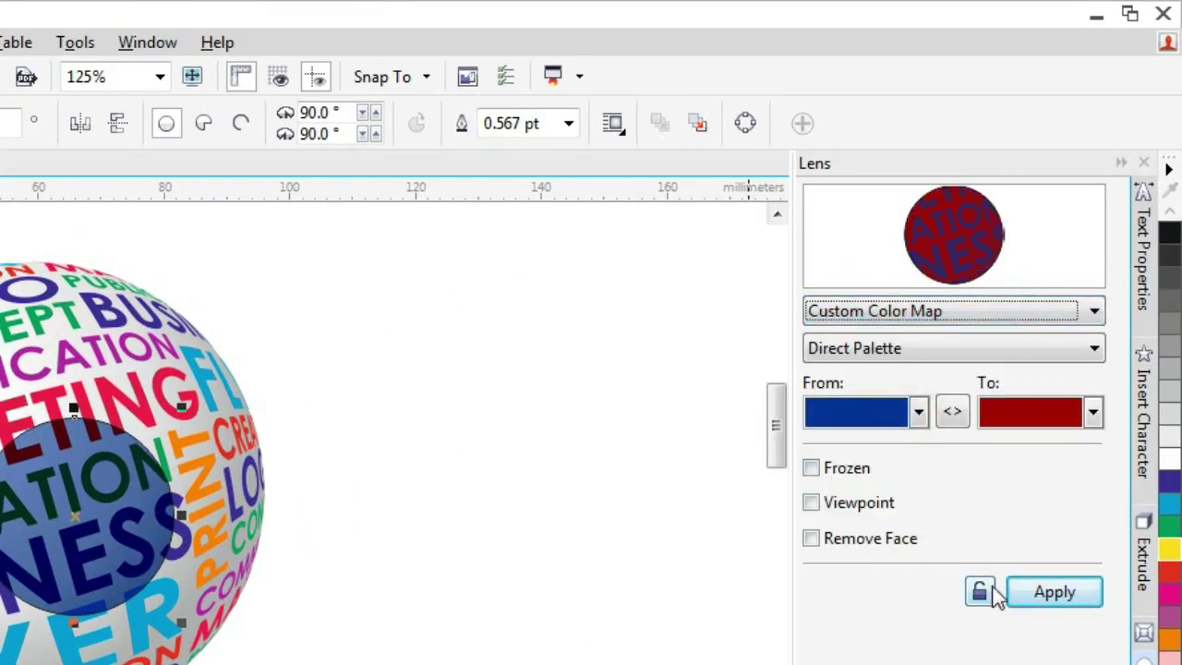
left_click(1051, 598)
left_click_drag(126, 528, 115, 550)
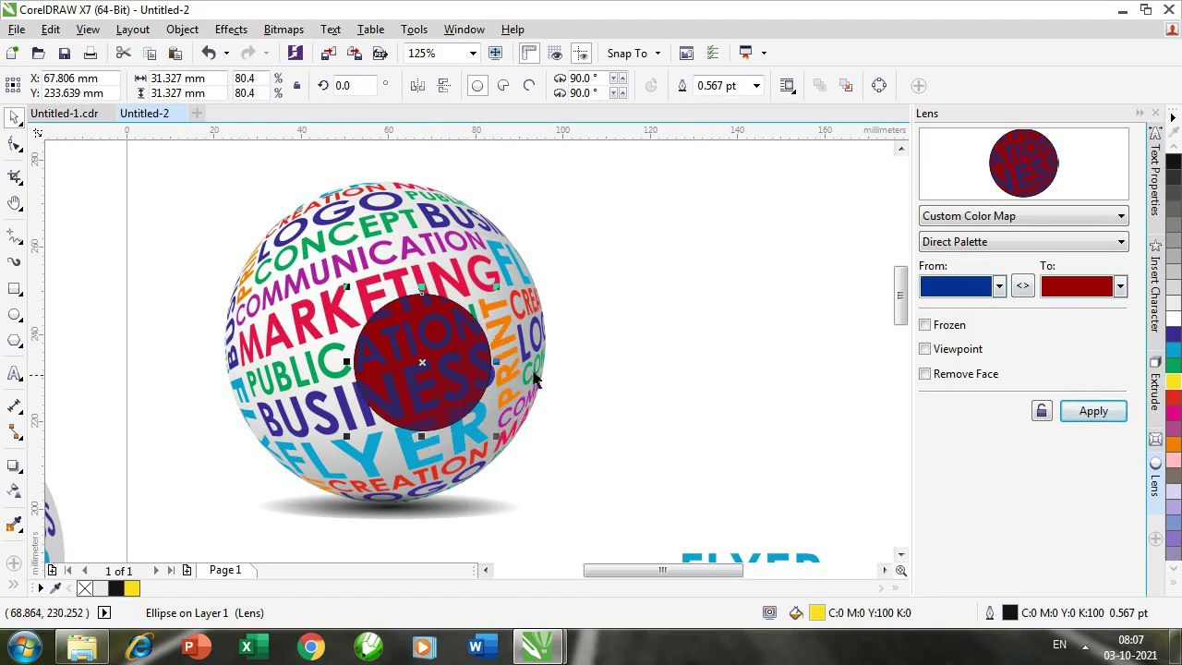
left_click_drag(429, 389, 358, 352)
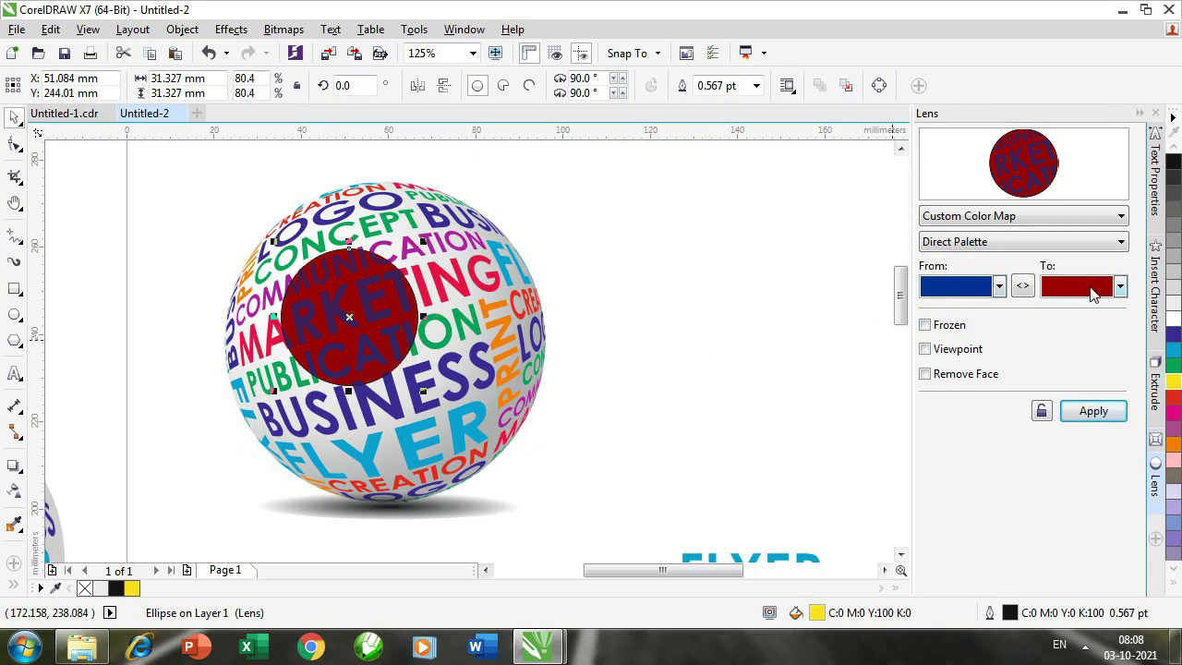
left_click_drag(349, 319, 409, 320)
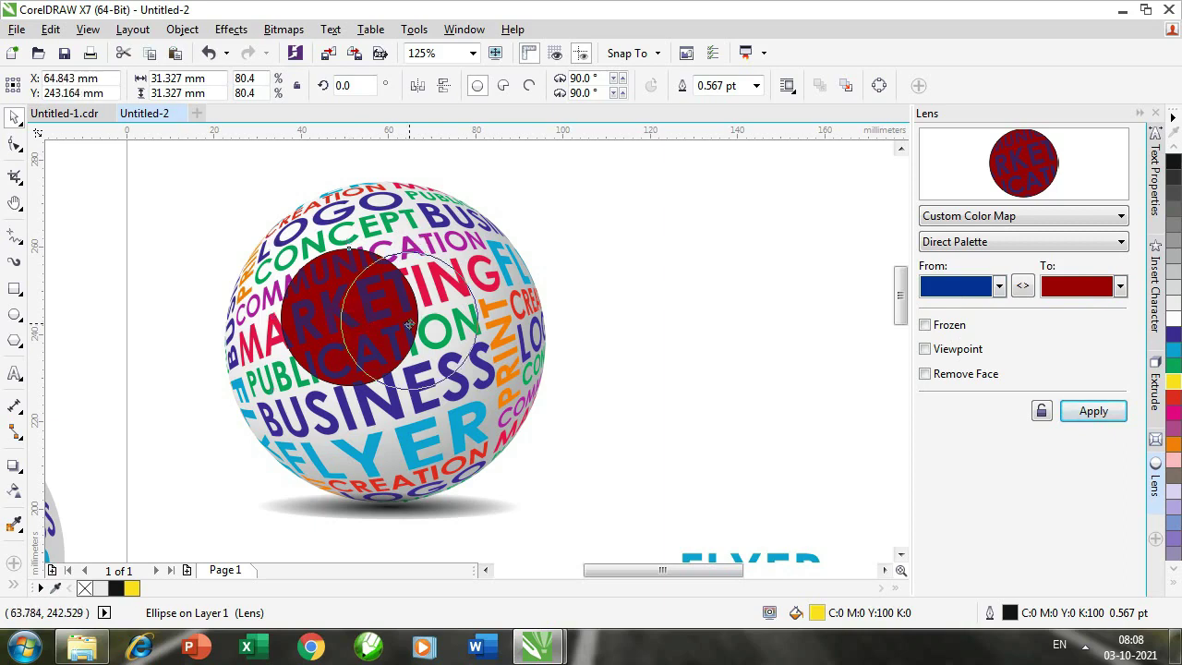
Swap the color map's From and To colors and move the lens circle over MARKETING
left_click(1023, 286)
left_click(1088, 413)
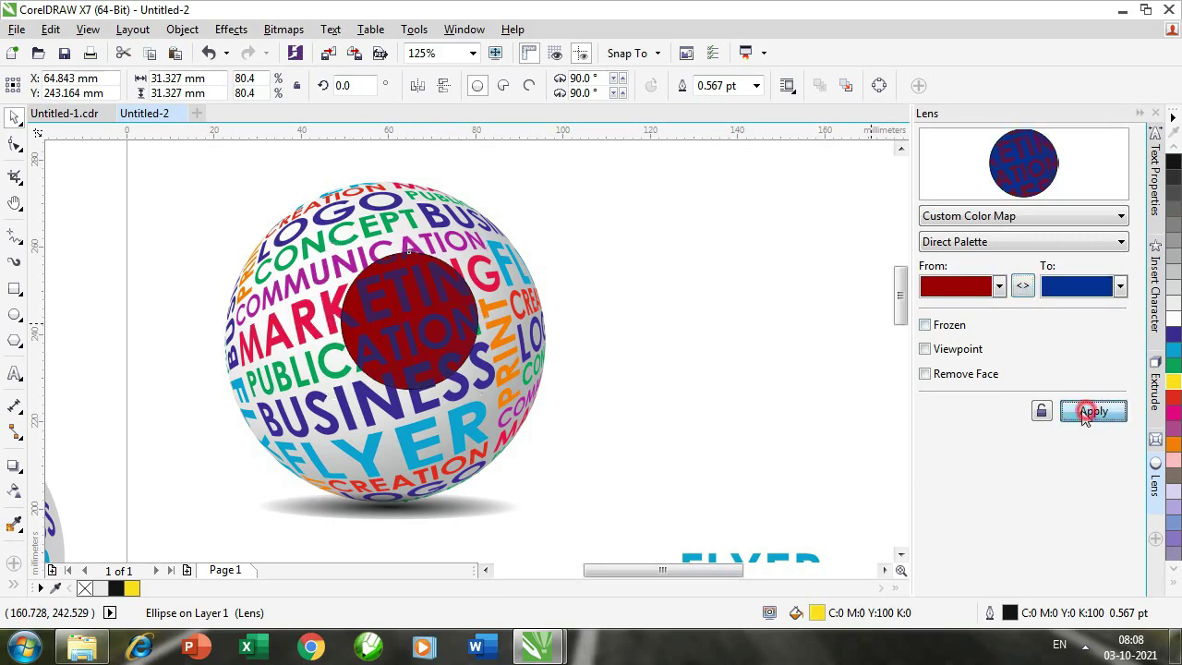
left_click_drag(397, 325, 347, 315)
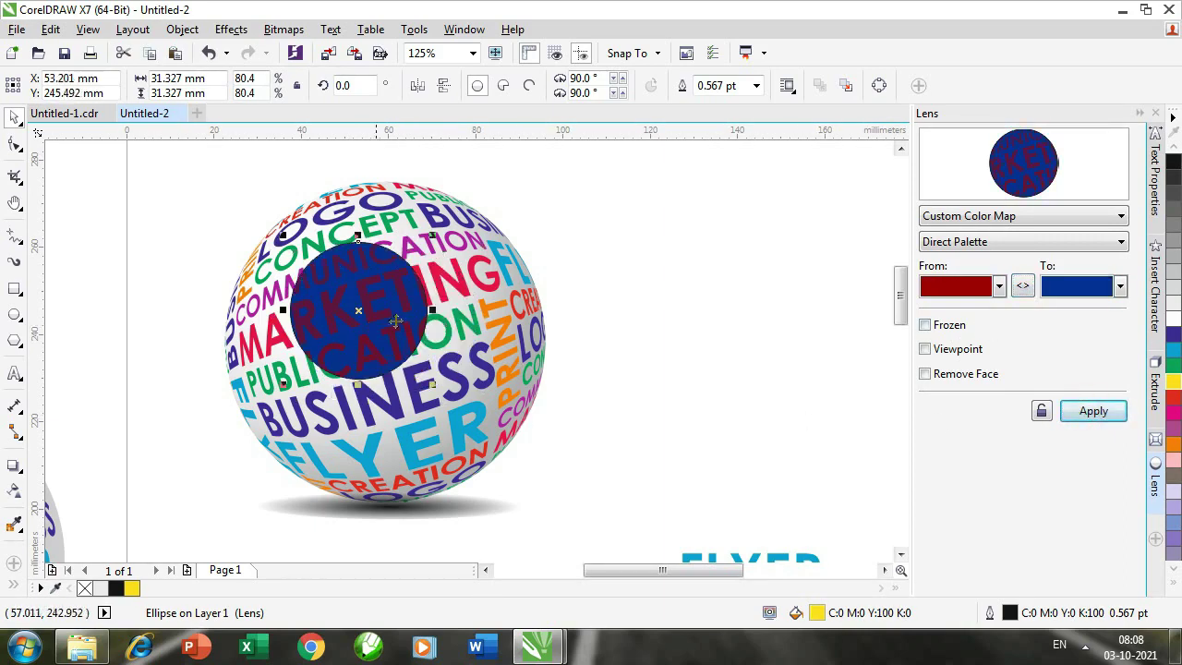
Set the custom color map to run from orange to green
left_click(999, 288)
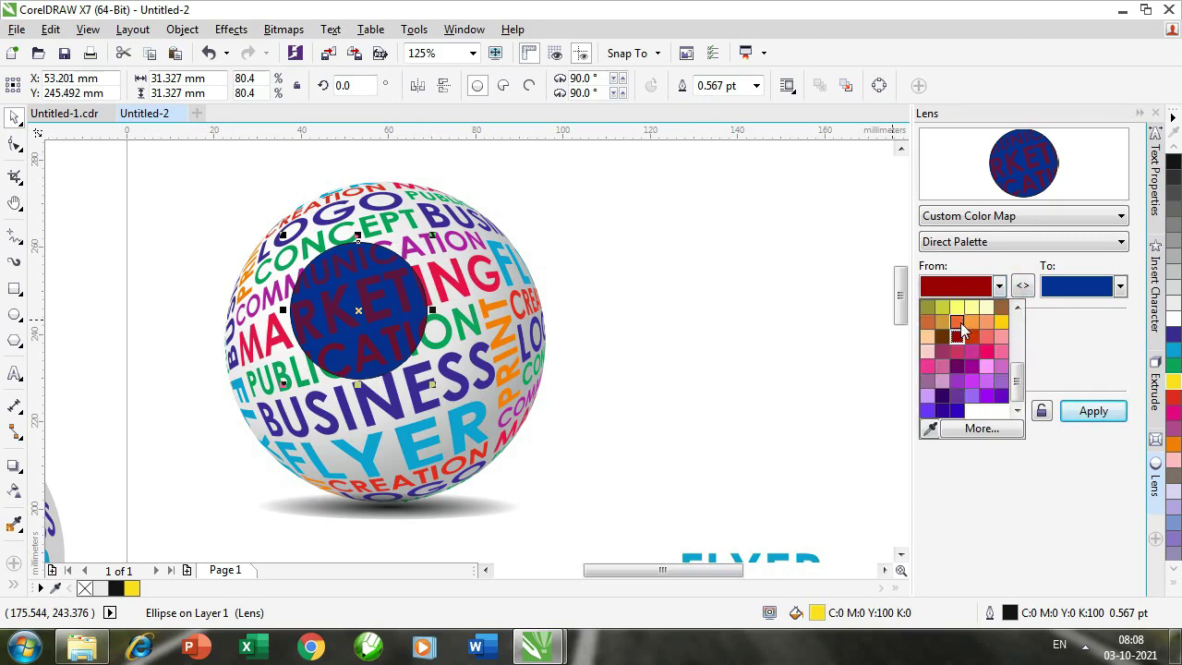
left_click(958, 325)
left_click(1094, 413)
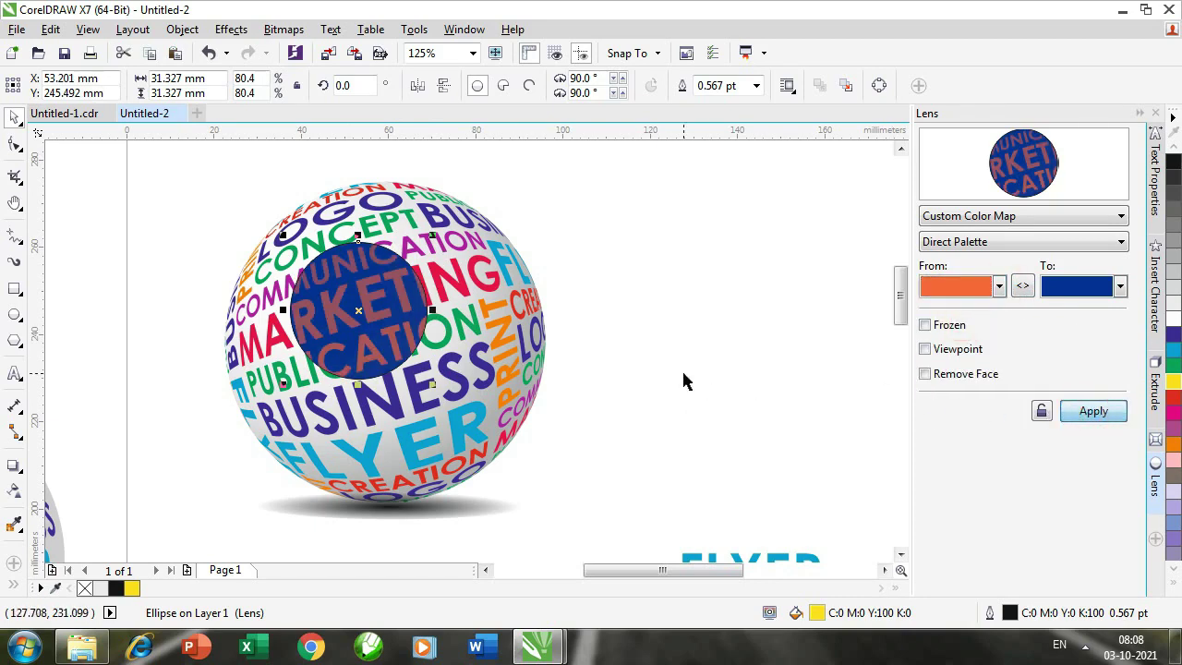
left_click(1119, 288)
left_click(1077, 335)
left_click(1085, 415)
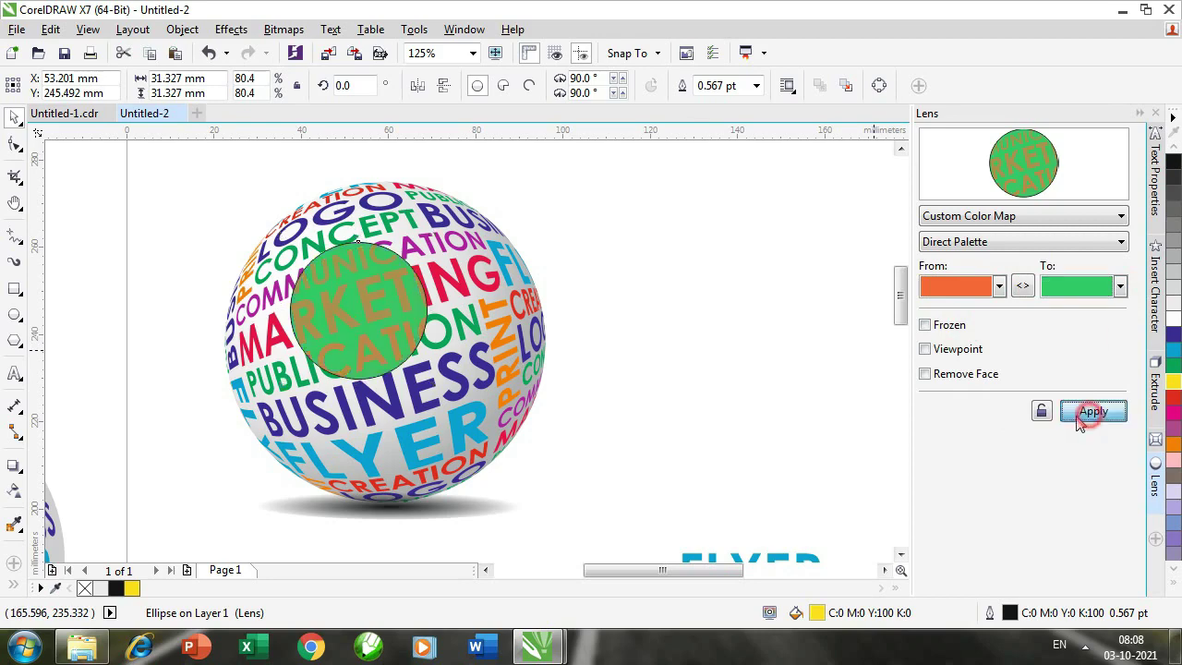
Swap the orange and green map colors and try the other palette mapping modes at different places on the globe
left_click_drag(377, 335, 468, 336)
left_click(1024, 287)
left_click(1084, 416)
left_click(1016, 242)
left_click(963, 271)
left_click_drag(469, 336, 366, 339)
left_click(1047, 246)
left_click(983, 284)
left_click(1092, 417)
Change the circle's lens to Heat Map and try it over the PUBLICATION, BUSINESS and FLYER words
left_click(1065, 216)
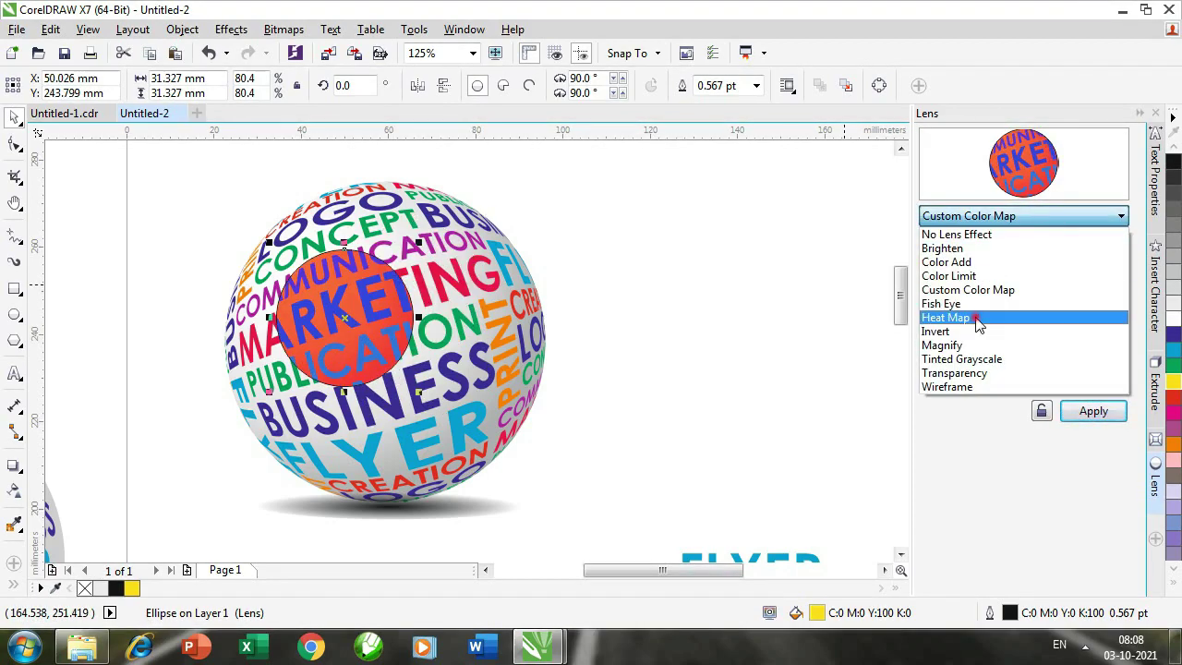
left_click(977, 318)
left_click(1093, 414)
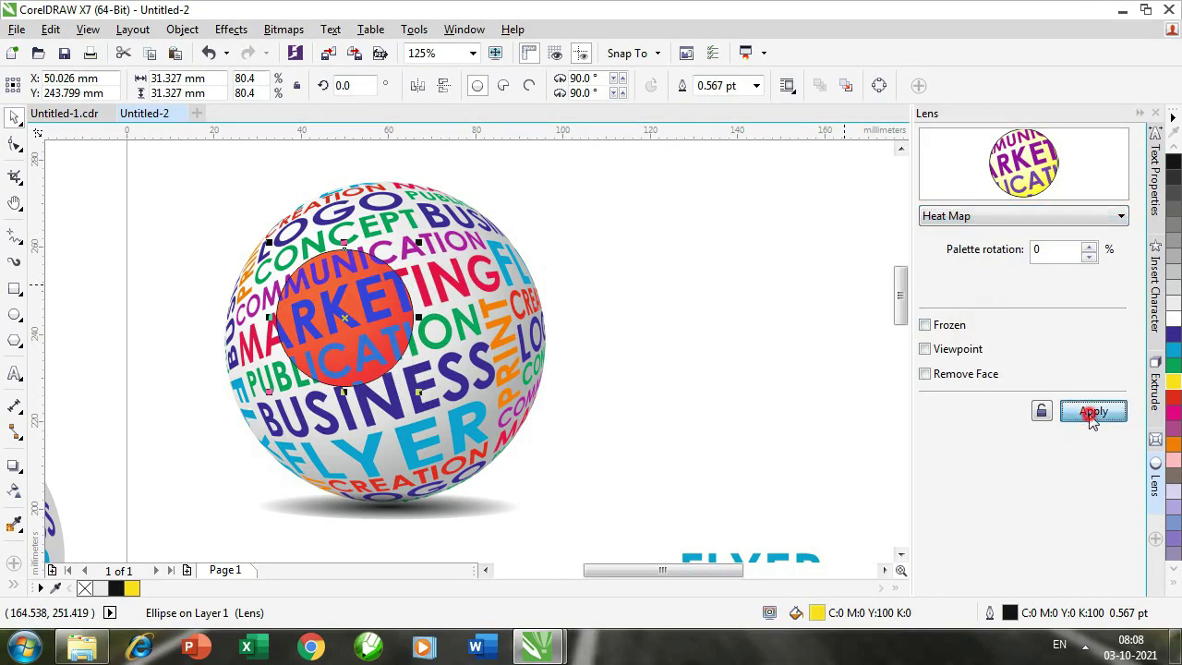
left_click_drag(351, 307, 396, 359)
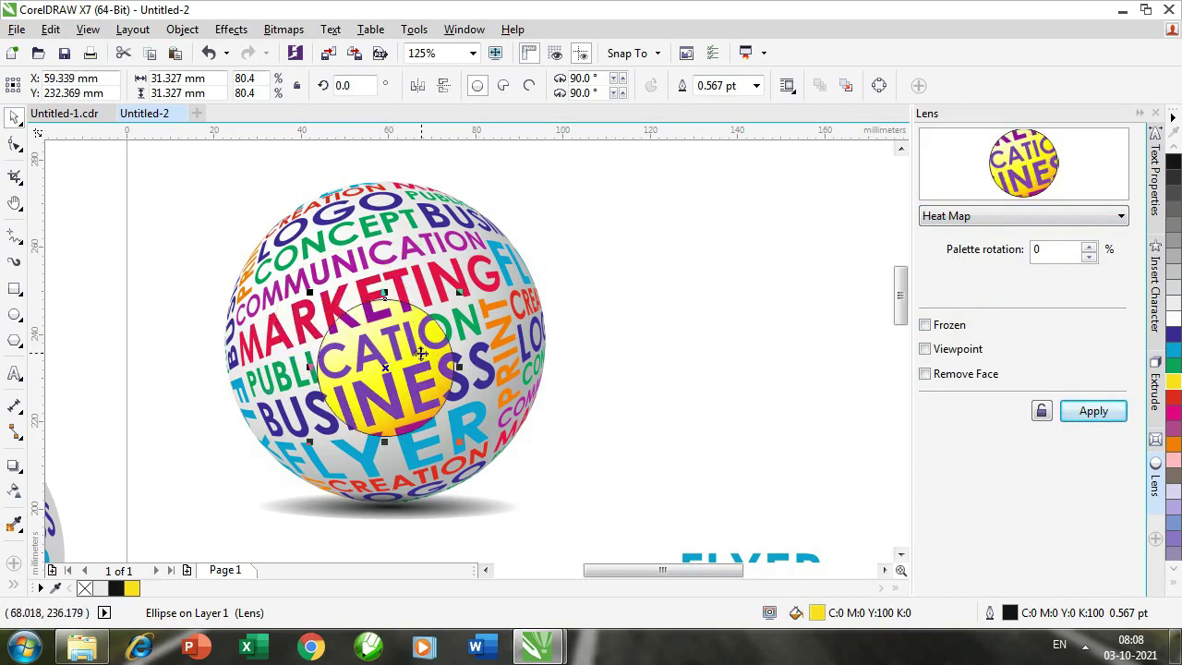
left_click_drag(420, 354, 454, 404)
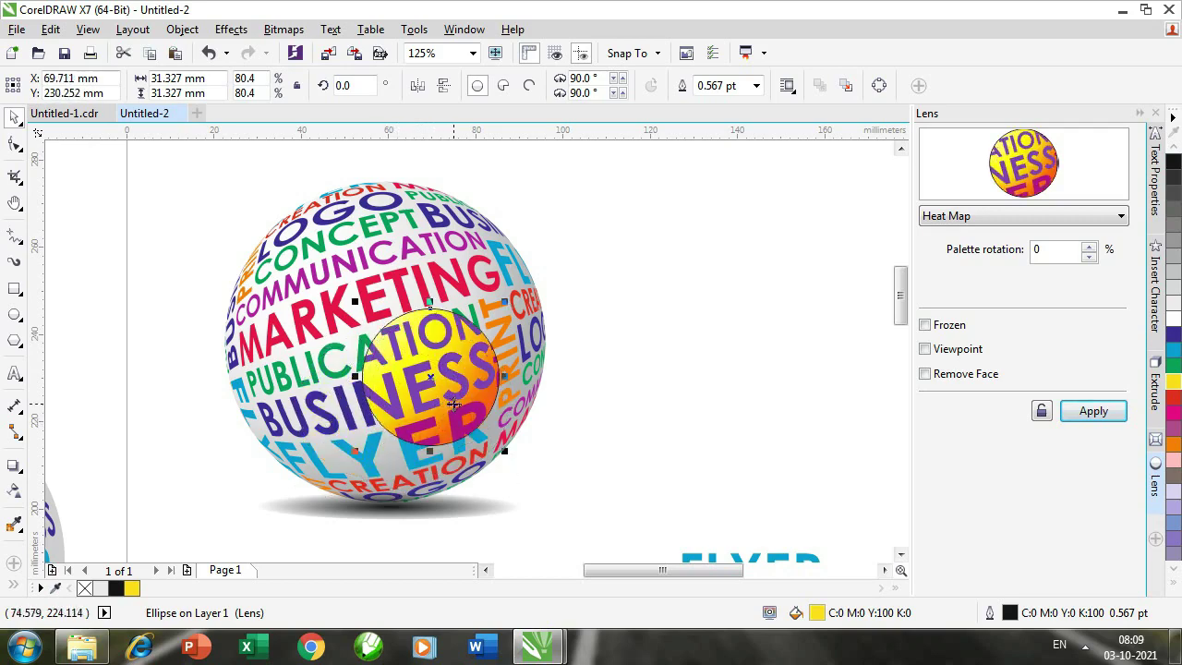
Try a 15% palette rotation on the heat map, return it to 0% and move the circle over BUSINESS
left_click(1090, 246)
left_click(1090, 412)
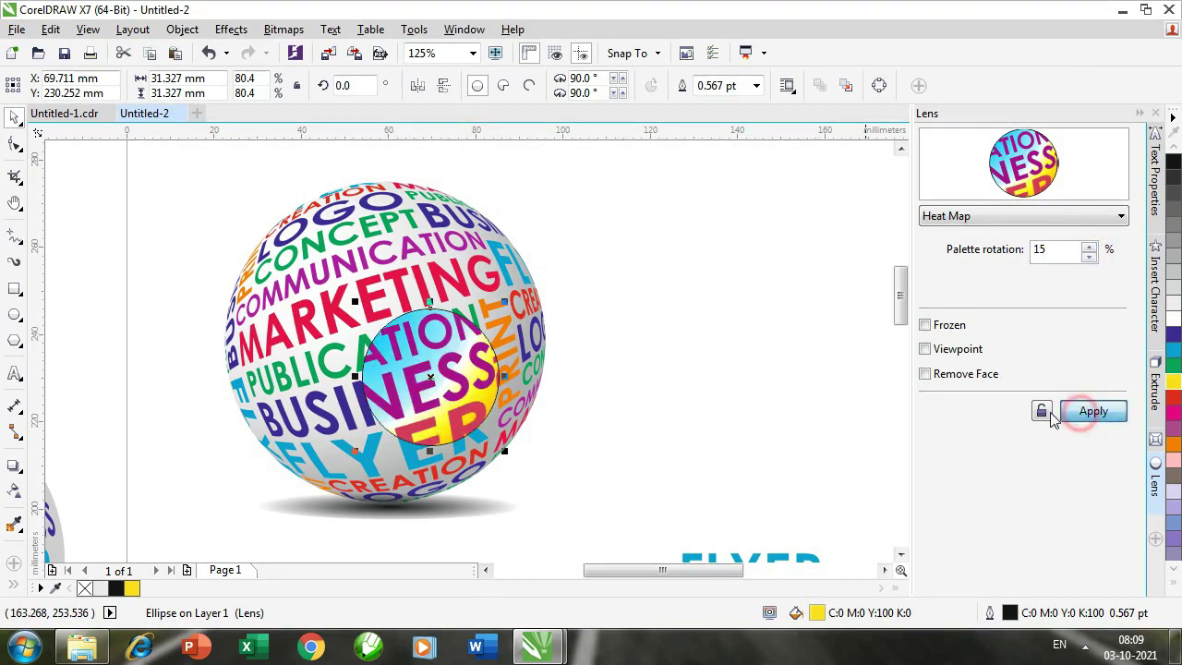
left_click_drag(445, 390, 462, 407)
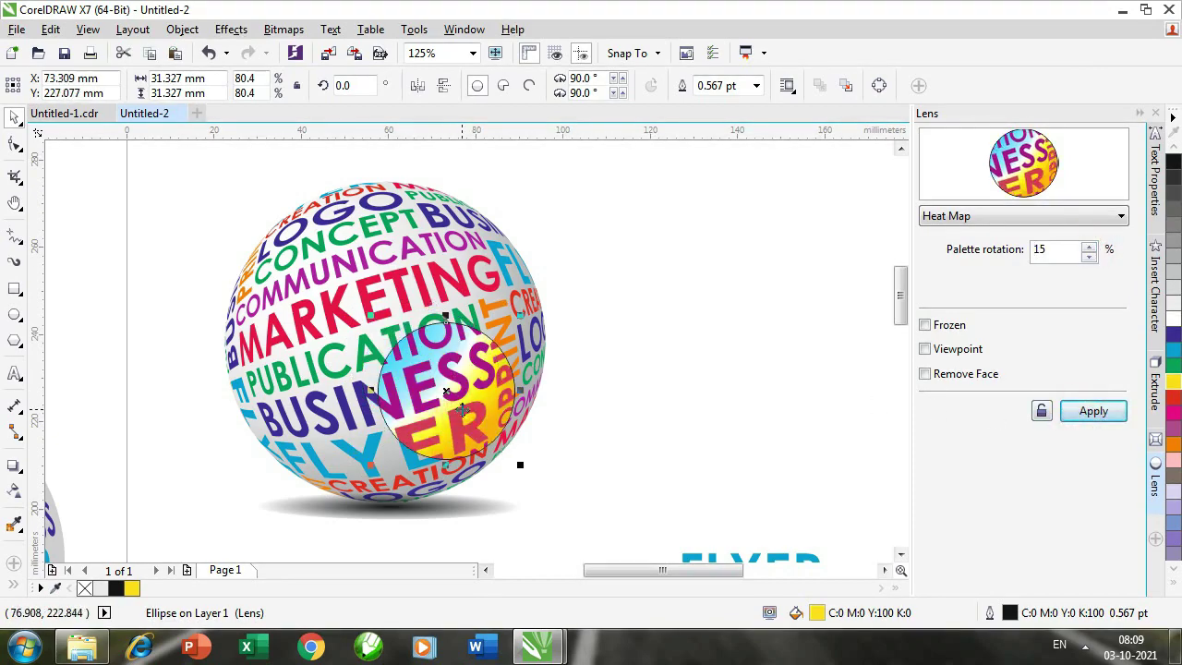
left_click(1090, 258)
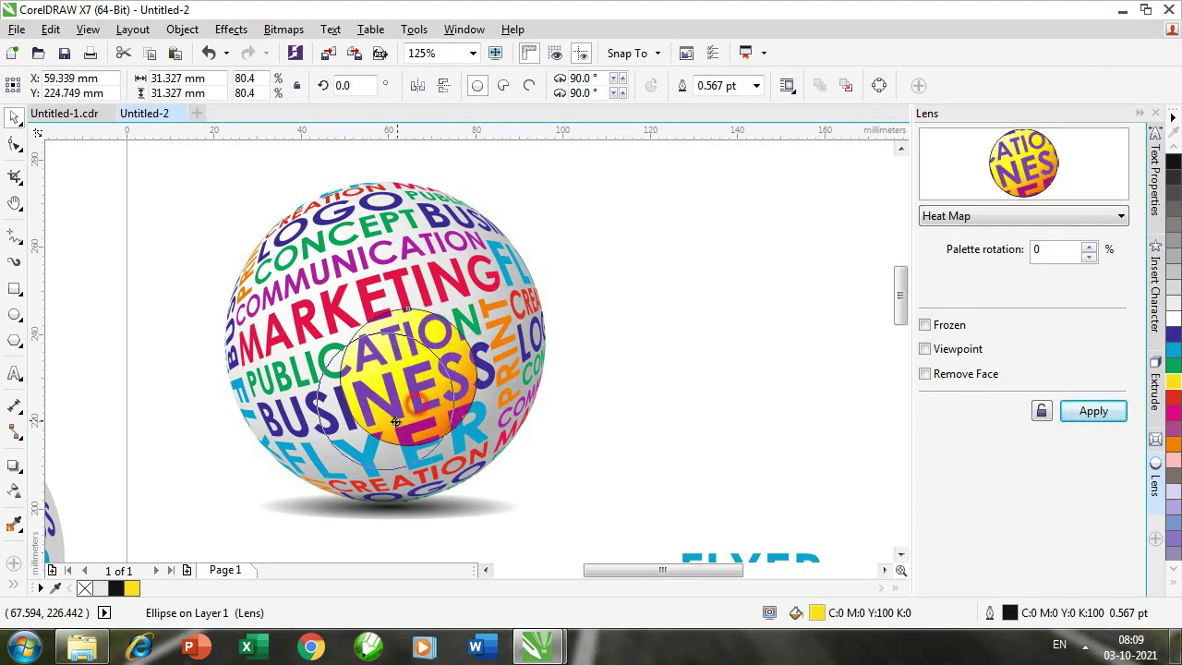
left_click_drag(457, 411, 370, 430)
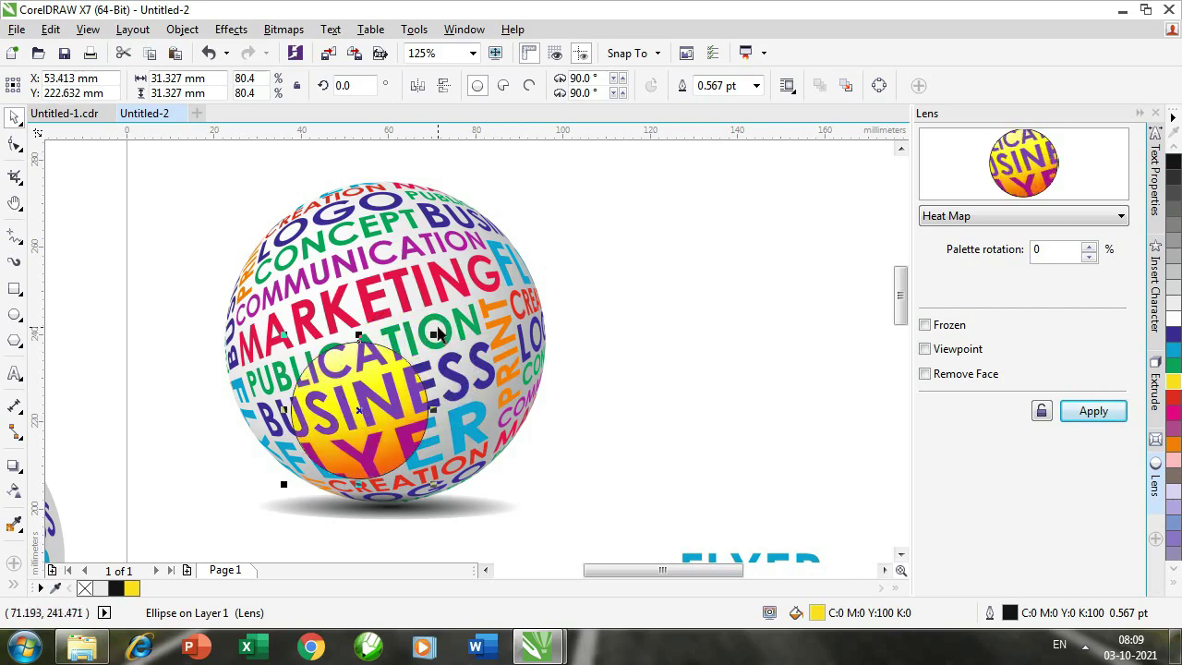
Enlarge the Heat Map circle to about 60 mm in diameter and place it so it overlaps the globe's right edge
left_click_drag(434, 334, 504, 266)
left_click_drag(418, 418, 368, 427)
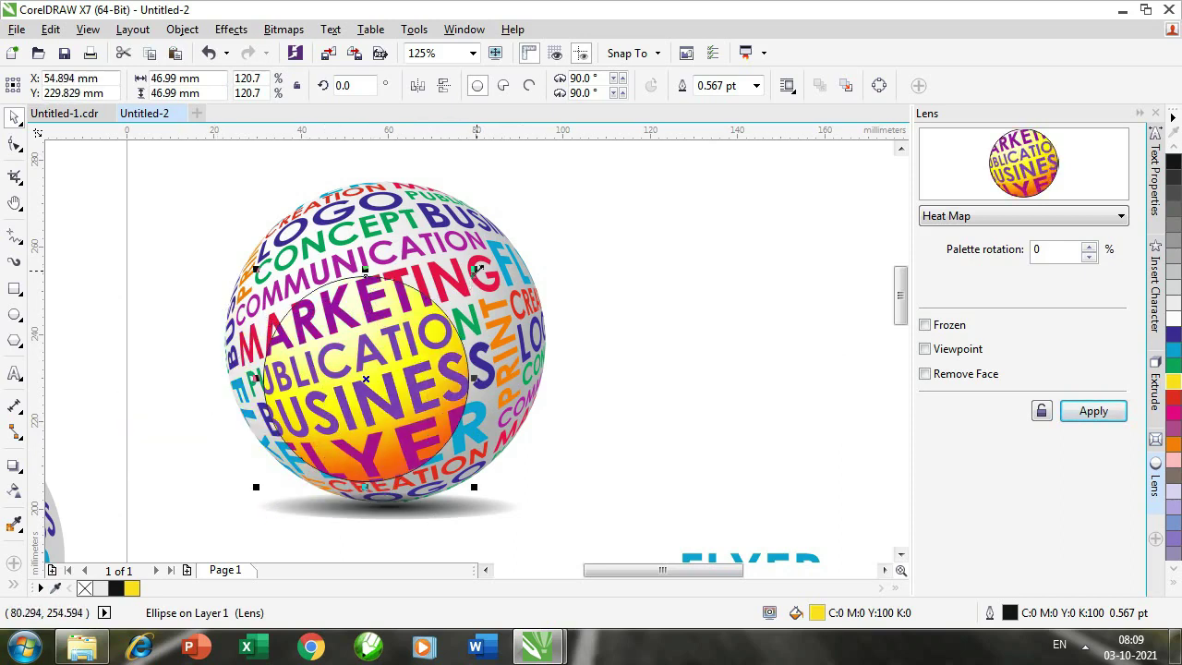
left_click_drag(476, 269, 520, 232)
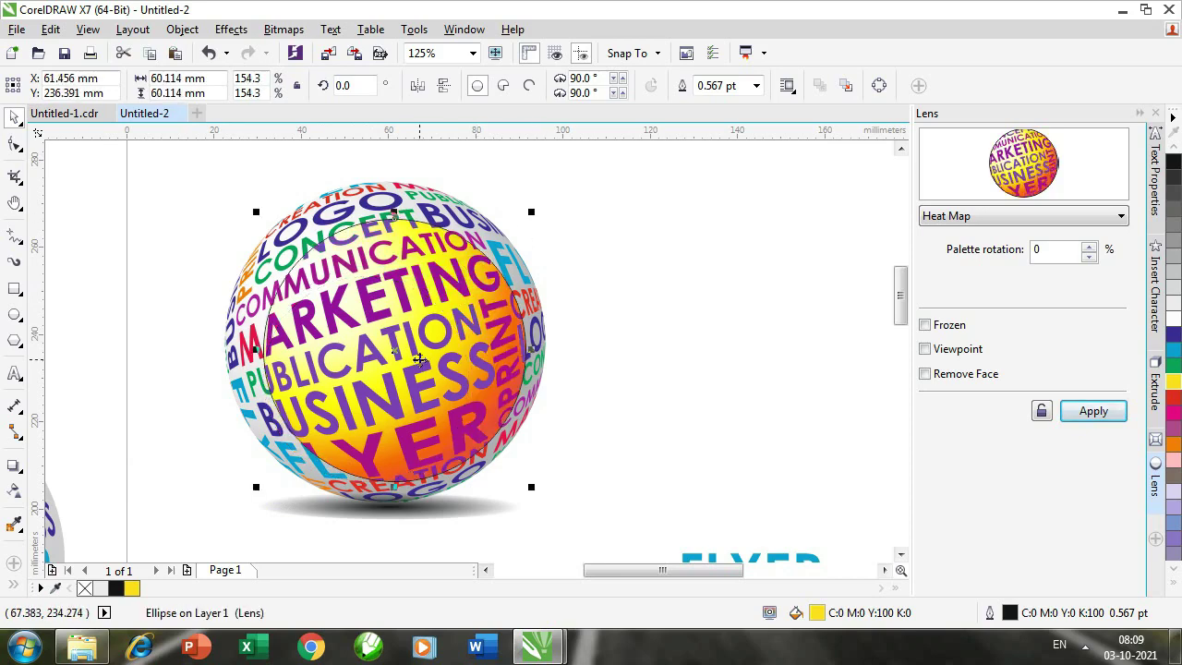
left_click_drag(406, 367, 533, 381)
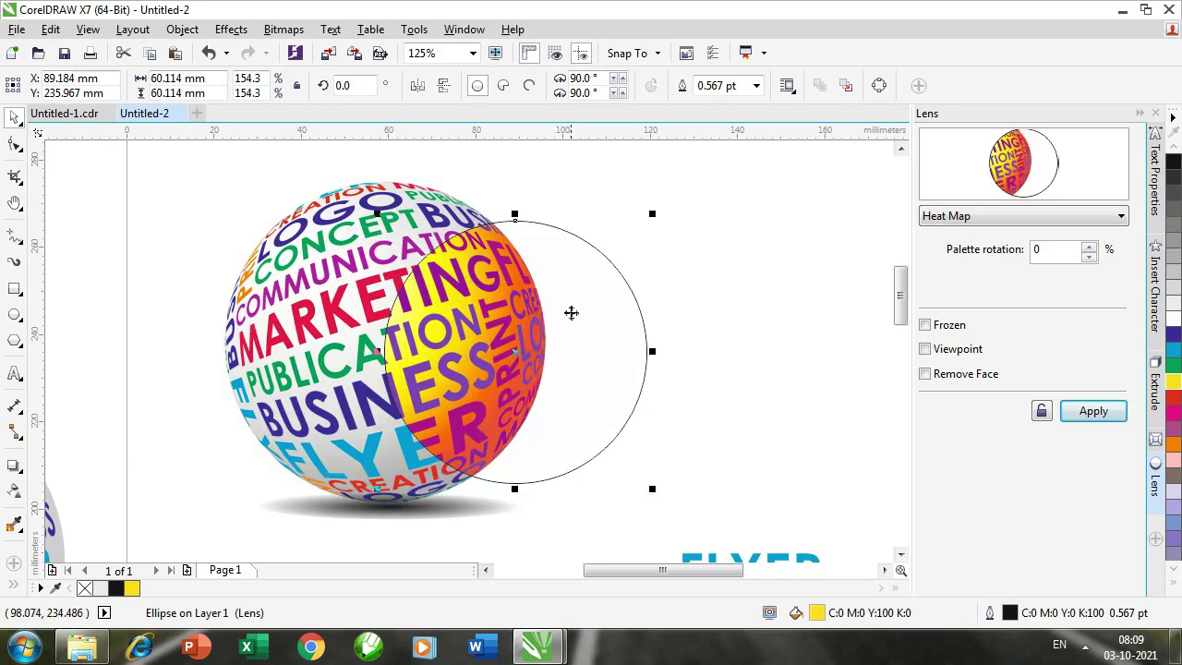
left_click_drag(586, 429, 523, 353)
left_click_drag(522, 305, 631, 339)
left_click_drag(576, 368, 559, 334)
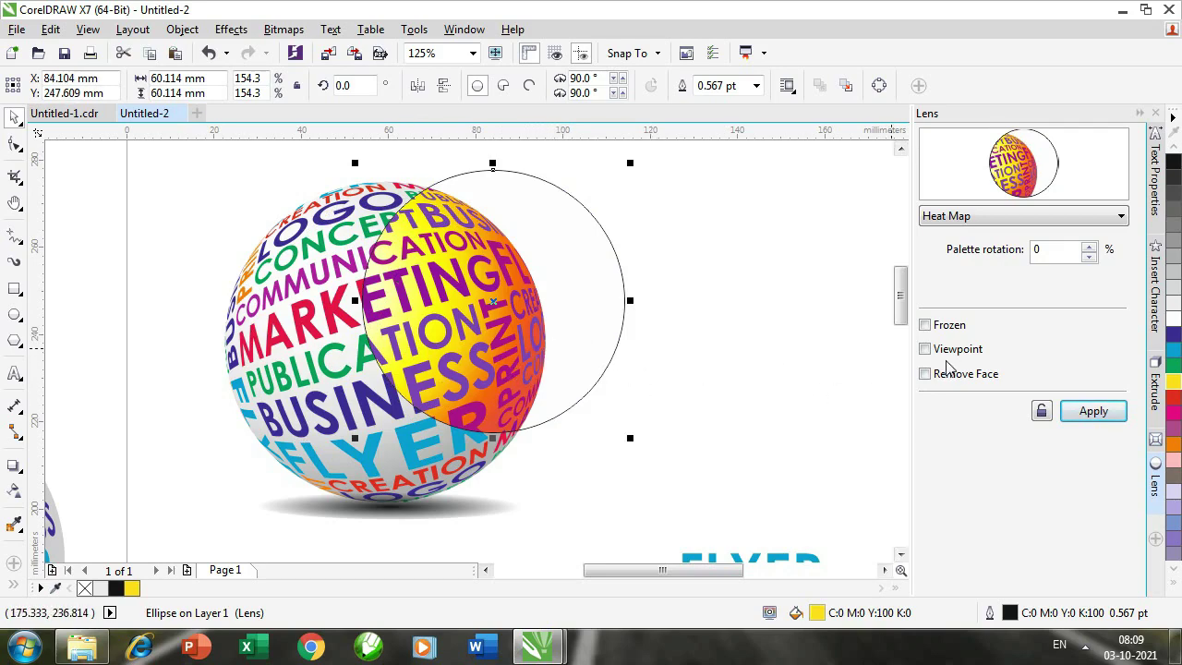
Freeze the Heat Map lens and move the frozen circle off the globe to the empty area beside it
left_click(927, 325)
left_click(1093, 411)
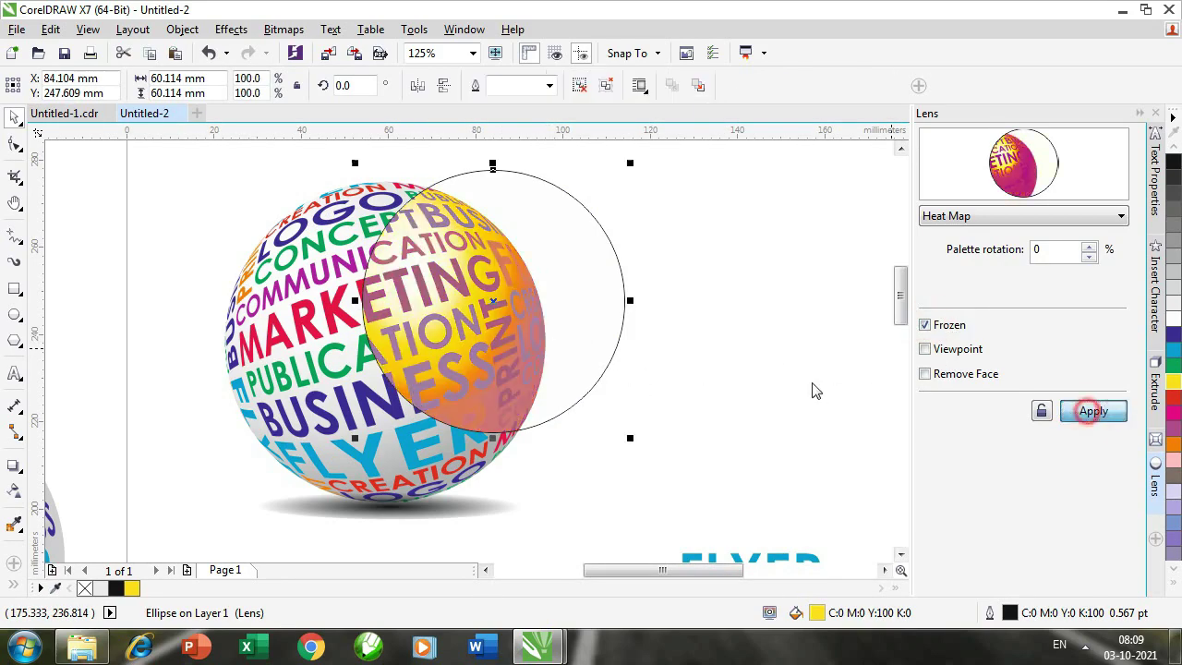
left_click_drag(571, 313, 772, 345)
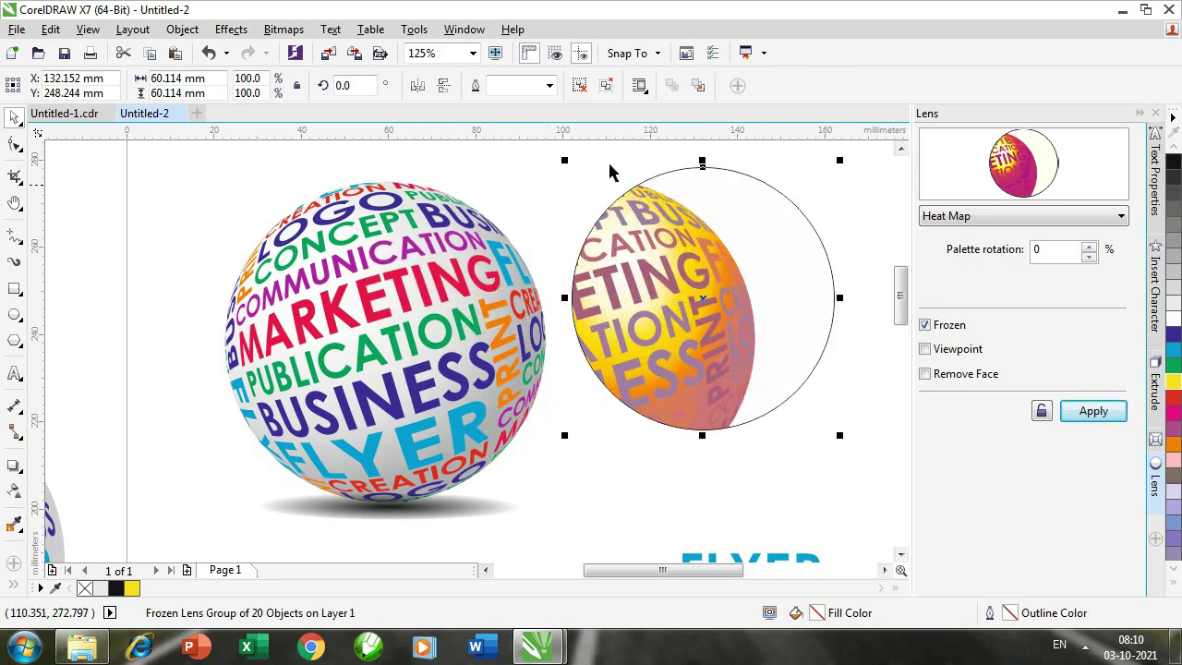
Ungroup the frozen lens and pull its gradient background shape out from behind the lettering
left_click(580, 85)
left_click(549, 198)
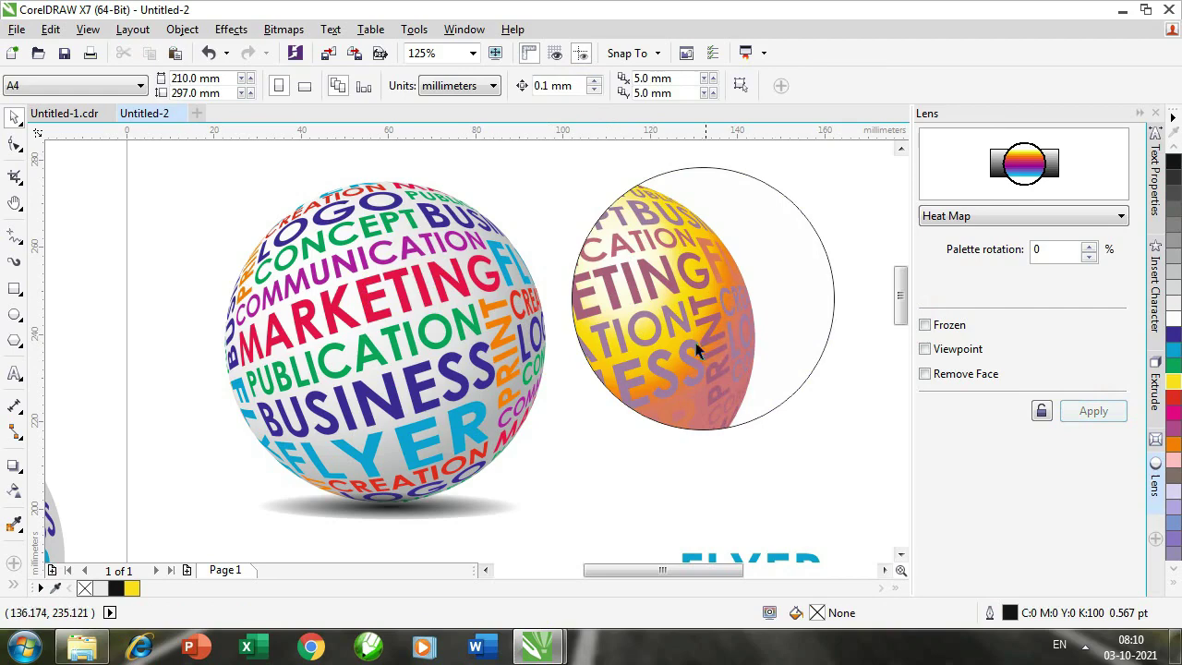
left_click(641, 350)
left_click_drag(641, 350, 914, 428)
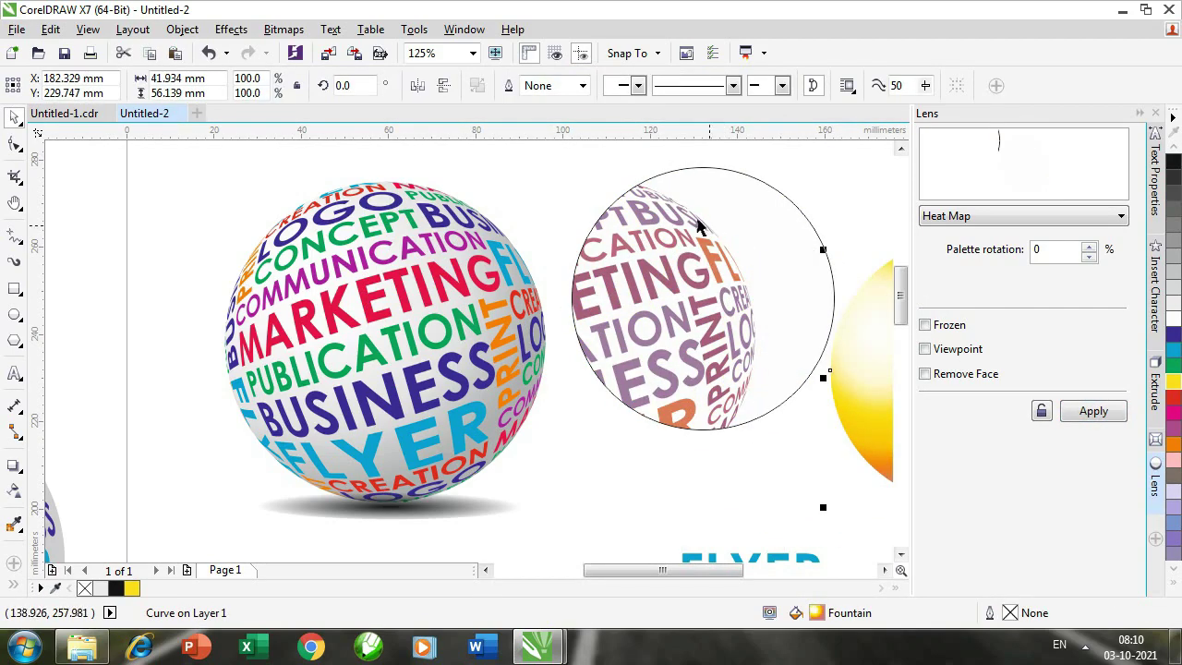
Select the separated word curves to inspect them, move the gradient shape back towards the frozen circle and delete it
left_click(665, 278)
left_click(550, 191)
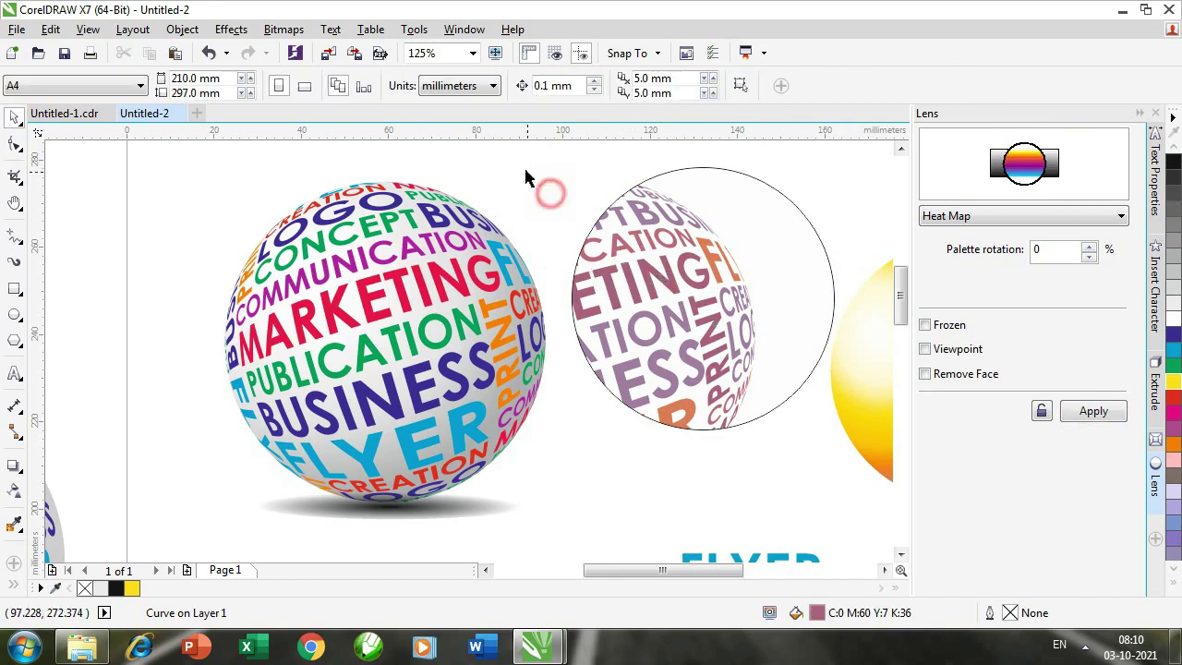
left_click_drag(525, 170, 792, 464)
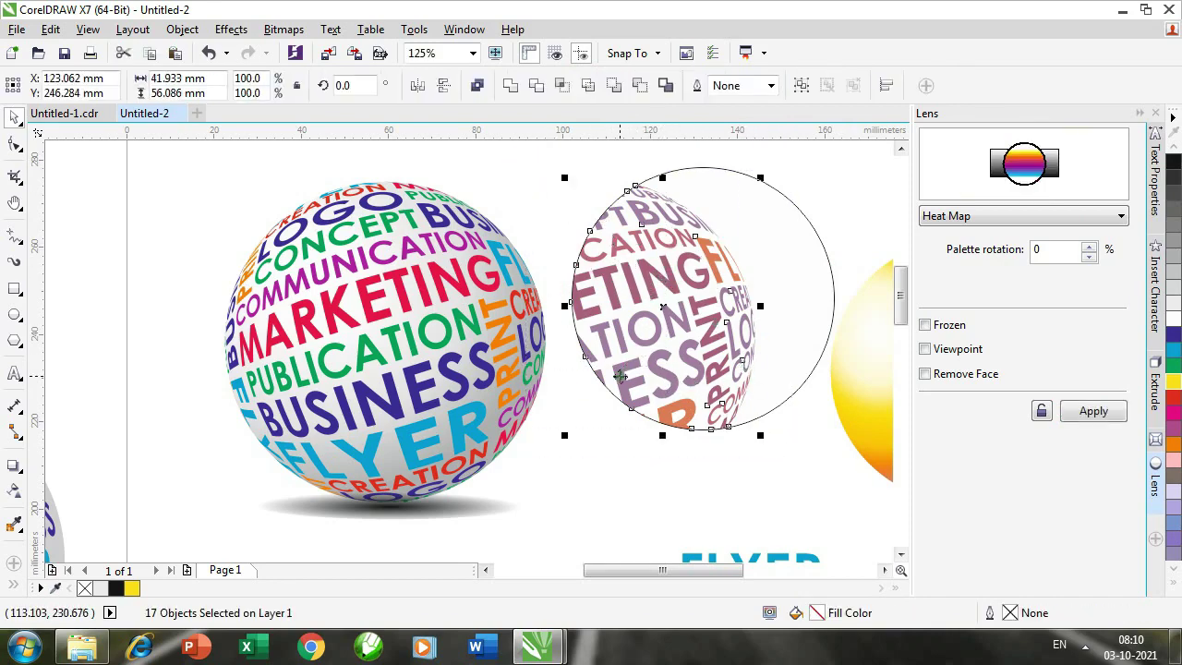
left_click_drag(865, 416, 728, 425)
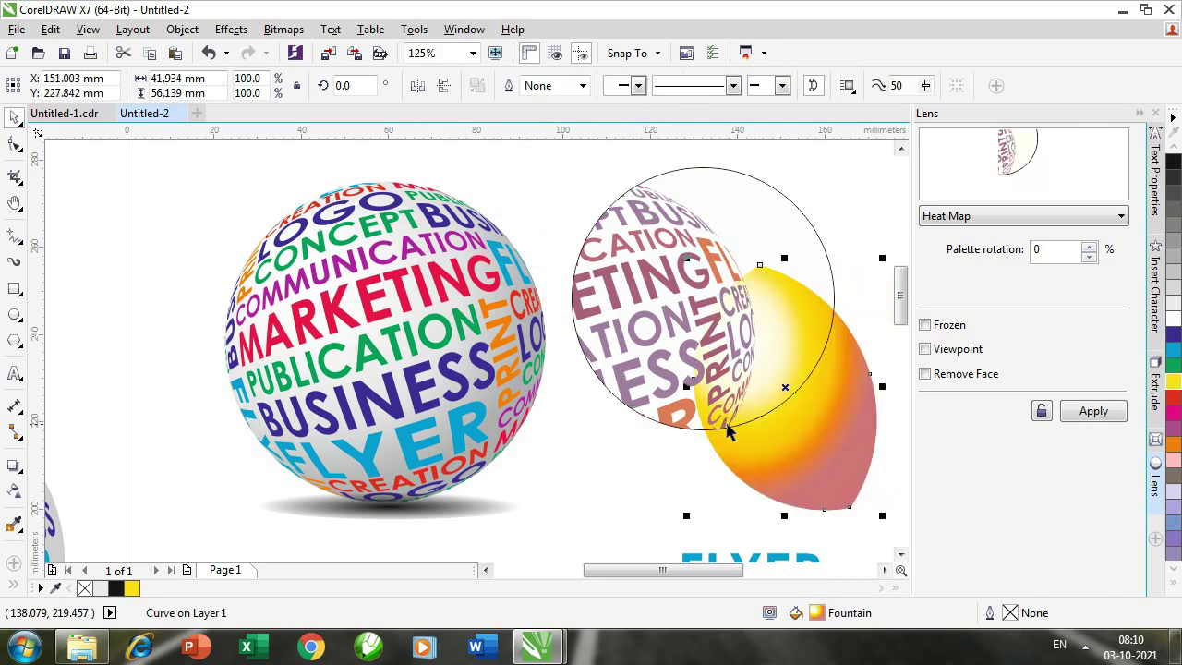
key("Delete")
Change the circle's lens to Invert, apply it and move the circle further over the globe's lettering
left_click(1030, 216)
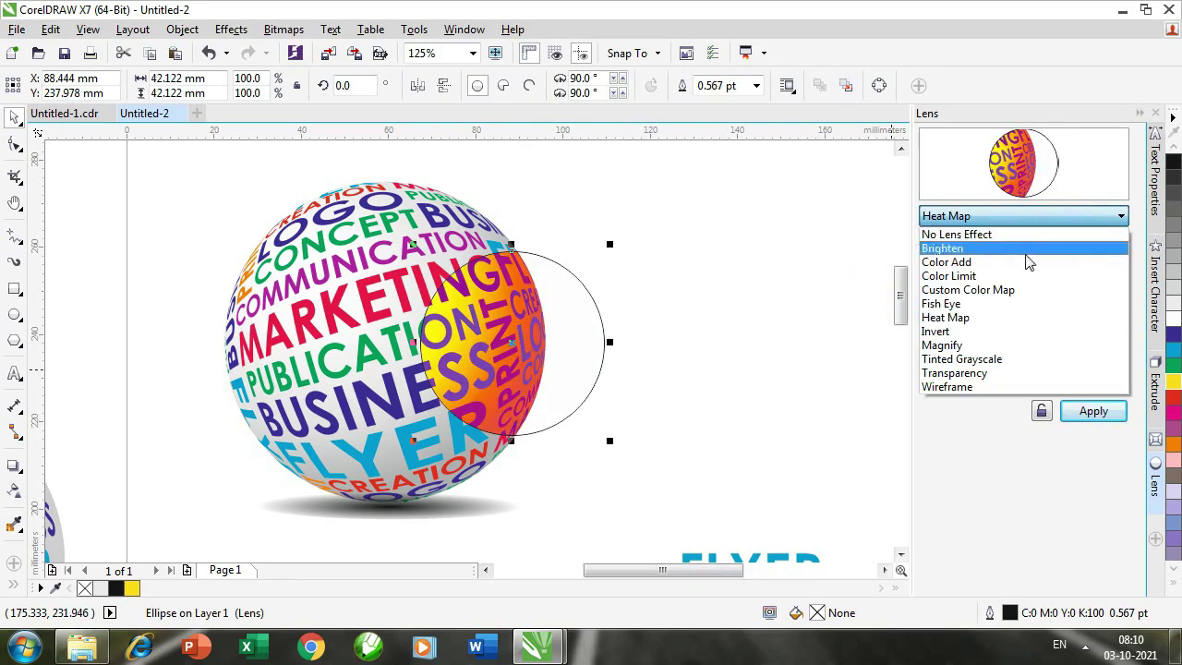
left_click(984, 330)
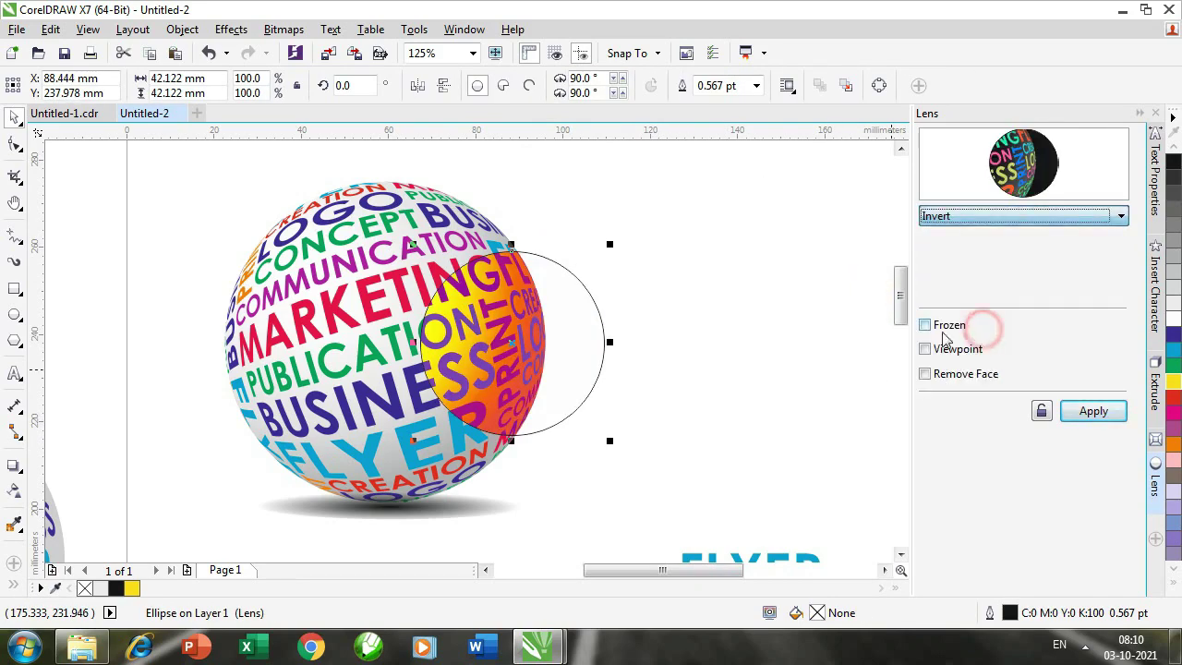
left_click(1100, 413)
left_click_drag(580, 361, 537, 354)
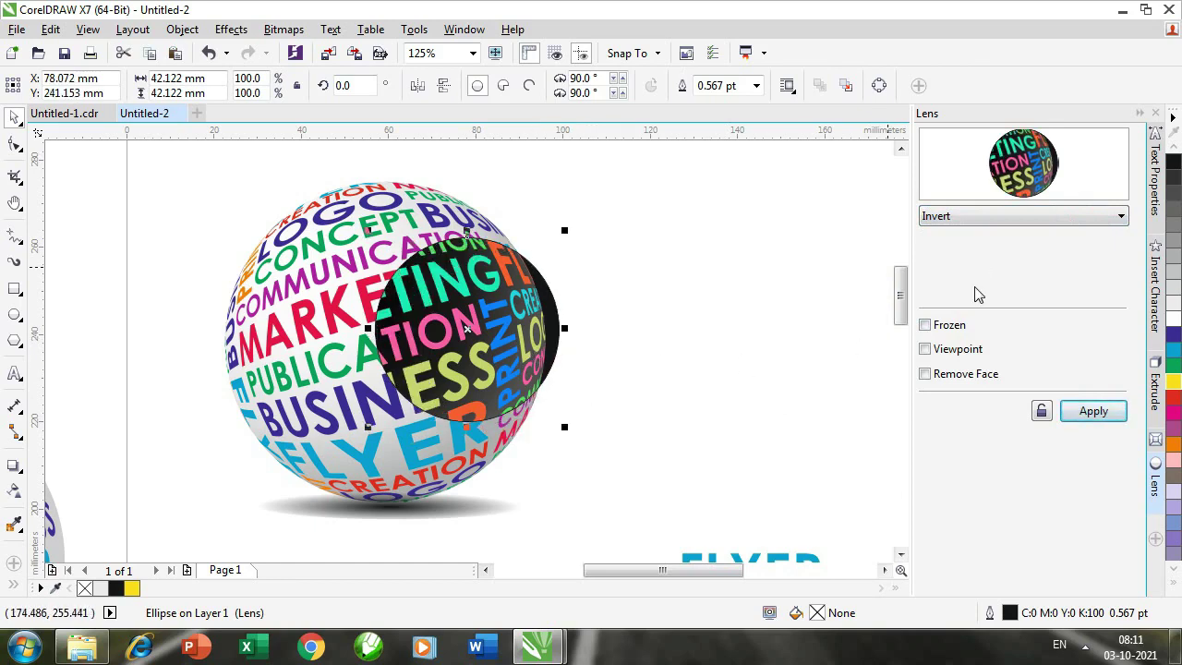
Apply a Magnify lens with an amount of 2.0x to the circle and move it off the globe to the empty area beside it
left_click(1076, 219)
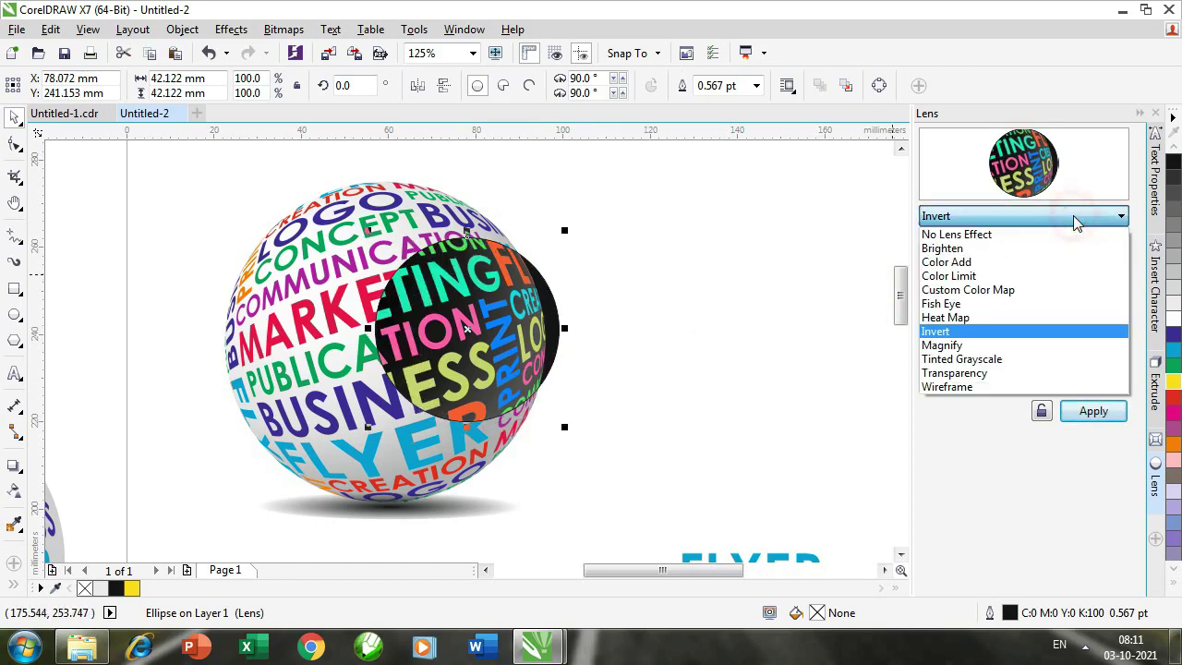
left_click(987, 343)
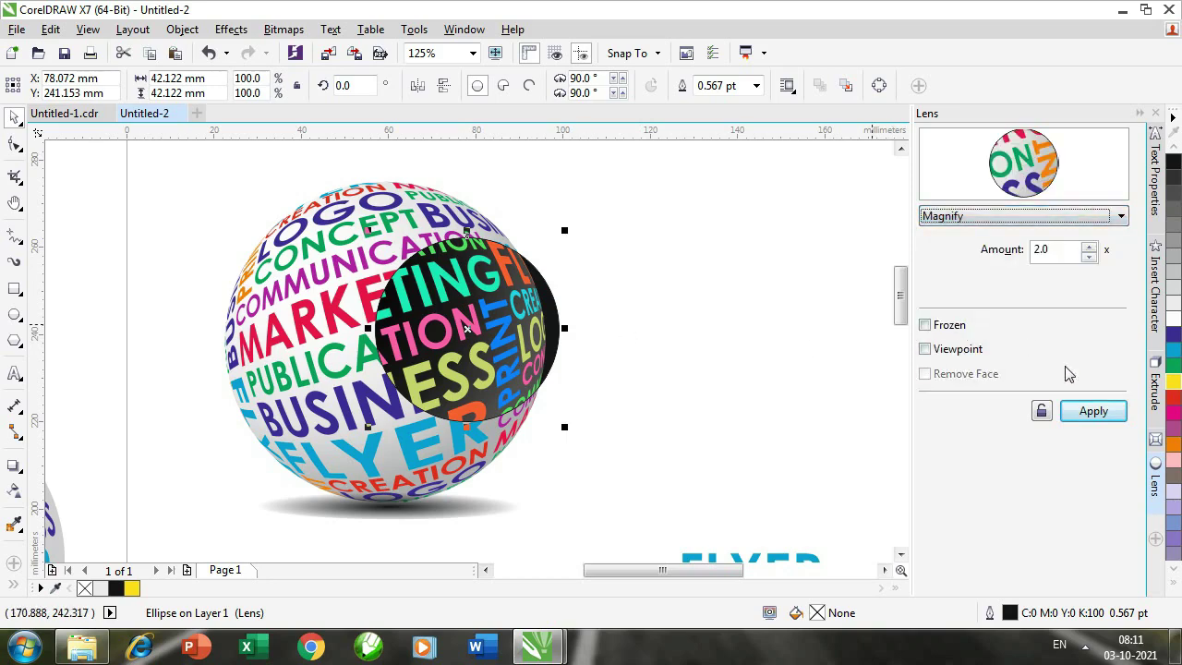
left_click(1091, 413)
left_click_drag(467, 306, 696, 388)
Select all the flat word blocks below the globe and scale them down together
scroll(698, 388, "down", 2)
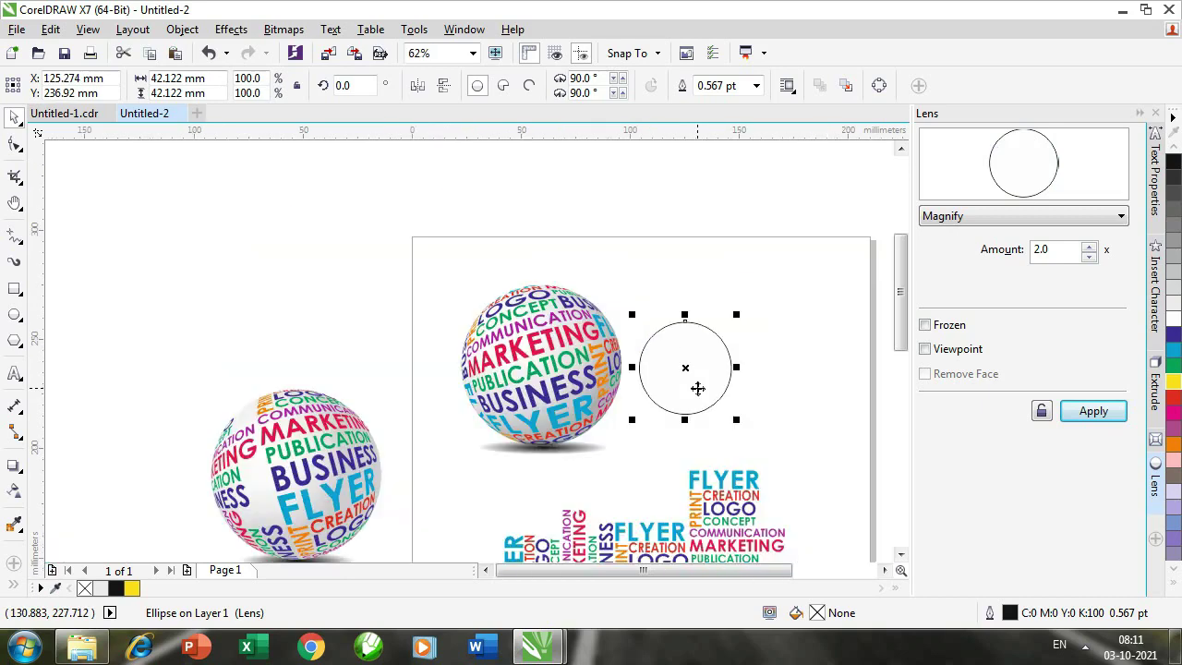
left_click_drag(646, 429, 572, 295)
left_click_drag(632, 349, 571, 270)
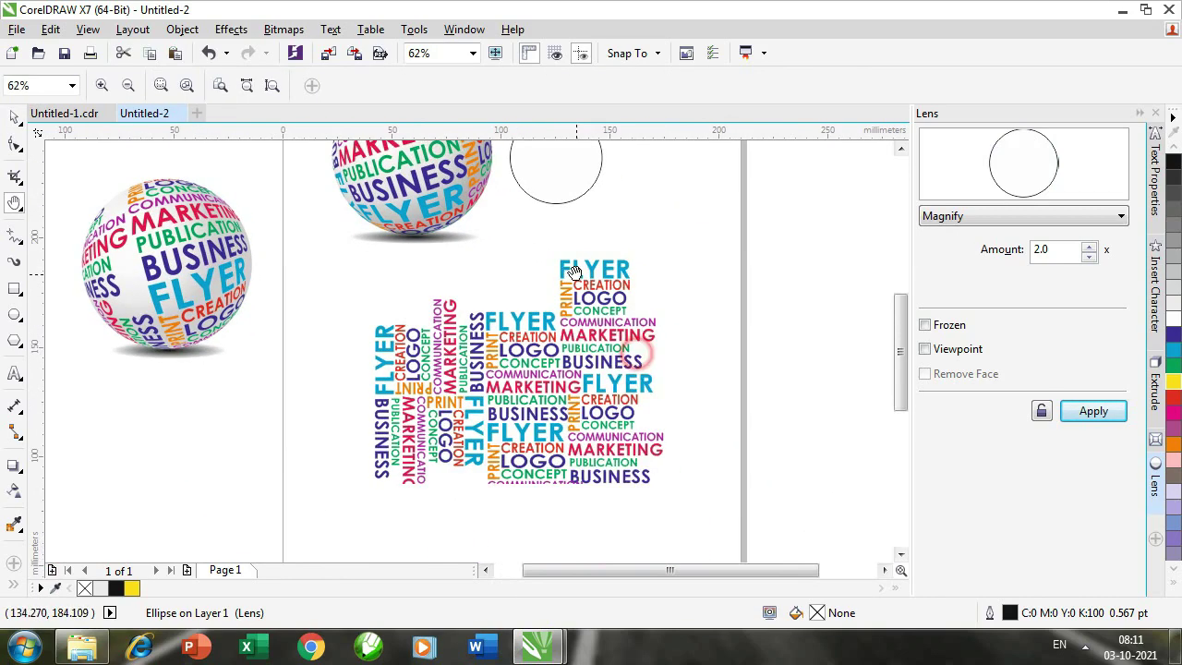
left_click_drag(602, 372, 598, 337)
left_click_drag(647, 205, 298, 540)
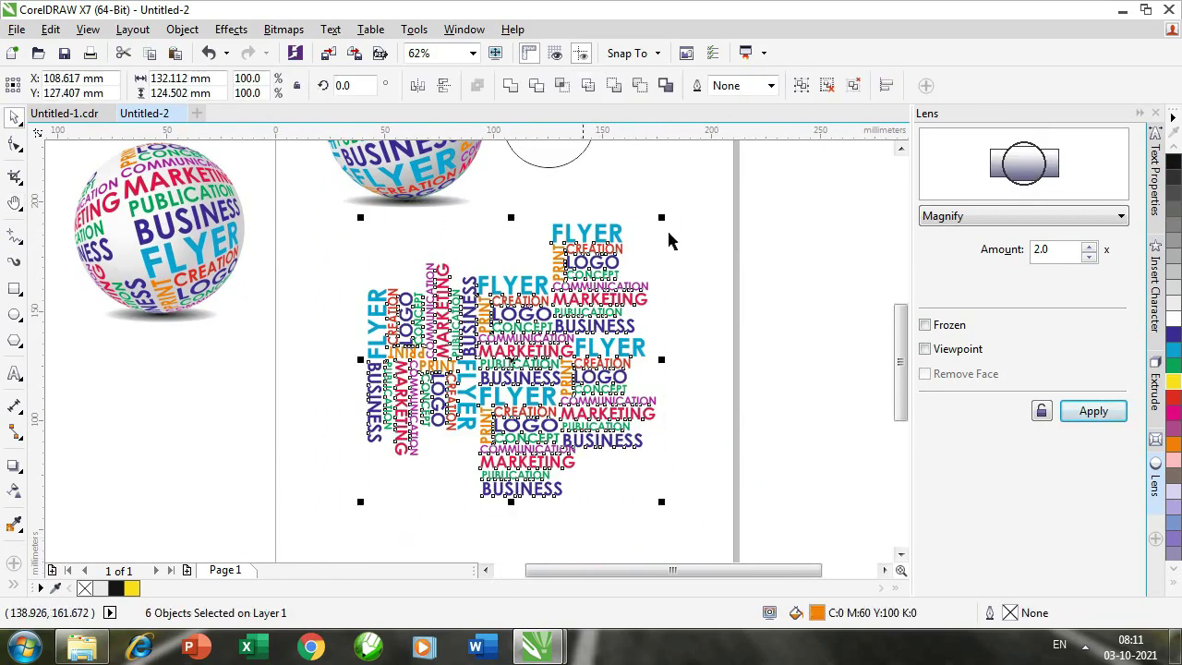
left_click_drag(663, 219, 650, 297)
Place the Magnify circle over the reduced word blocks and shift it across them to magnify different words
left_click_drag(570, 157, 576, 364)
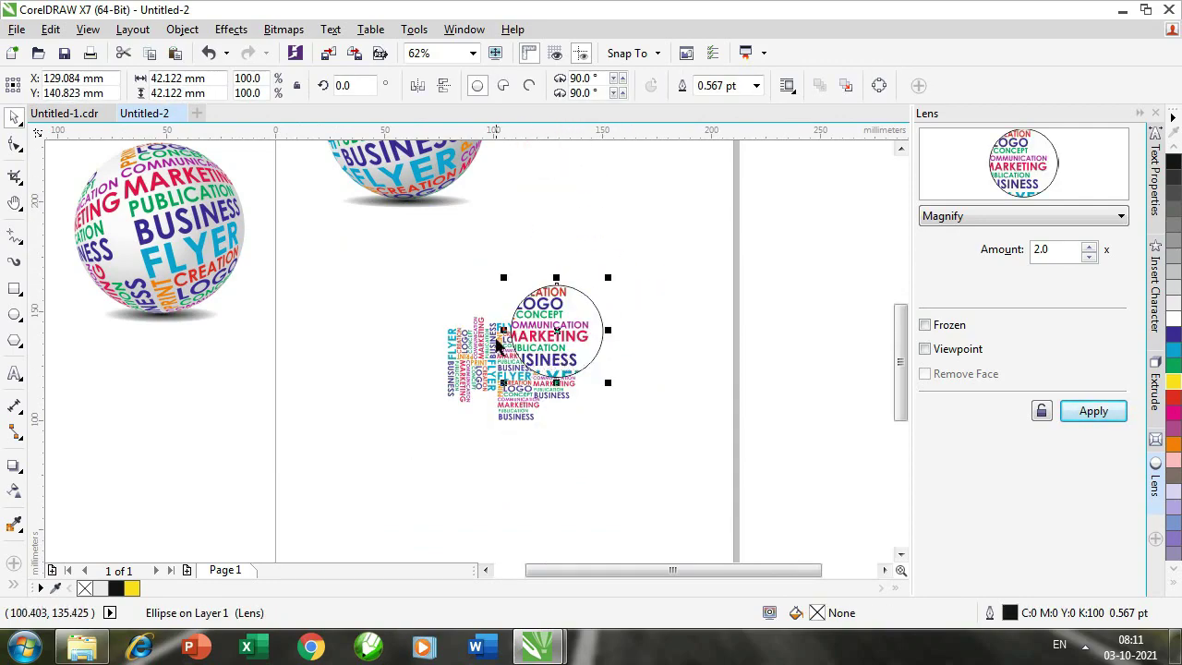
left_click_drag(372, 256, 674, 478)
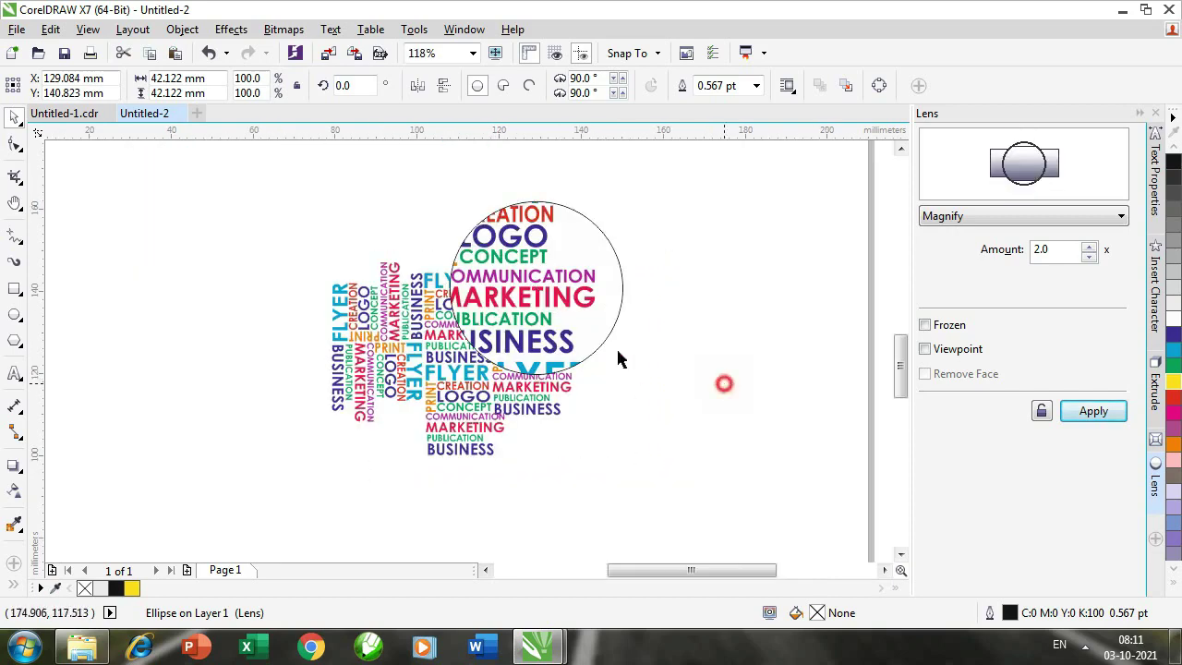
left_click_drag(514, 293, 431, 350)
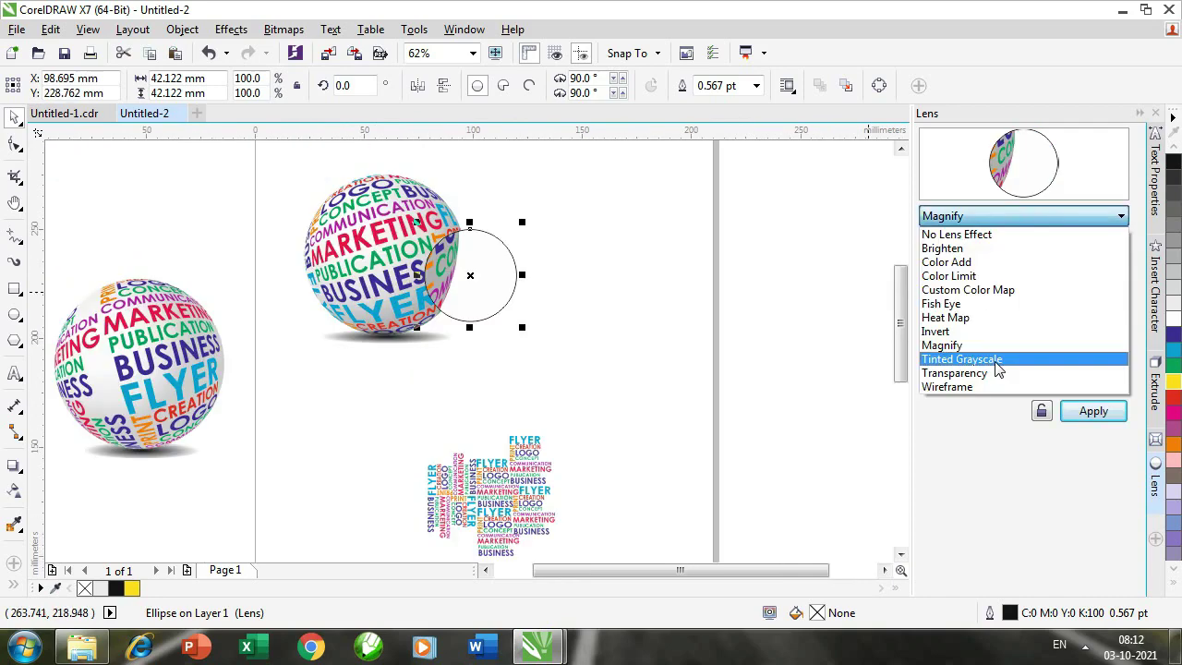
Apply a Tinted Grayscale lens to the circle at the globe's edge and move it further over the lettering
left_click(961, 354)
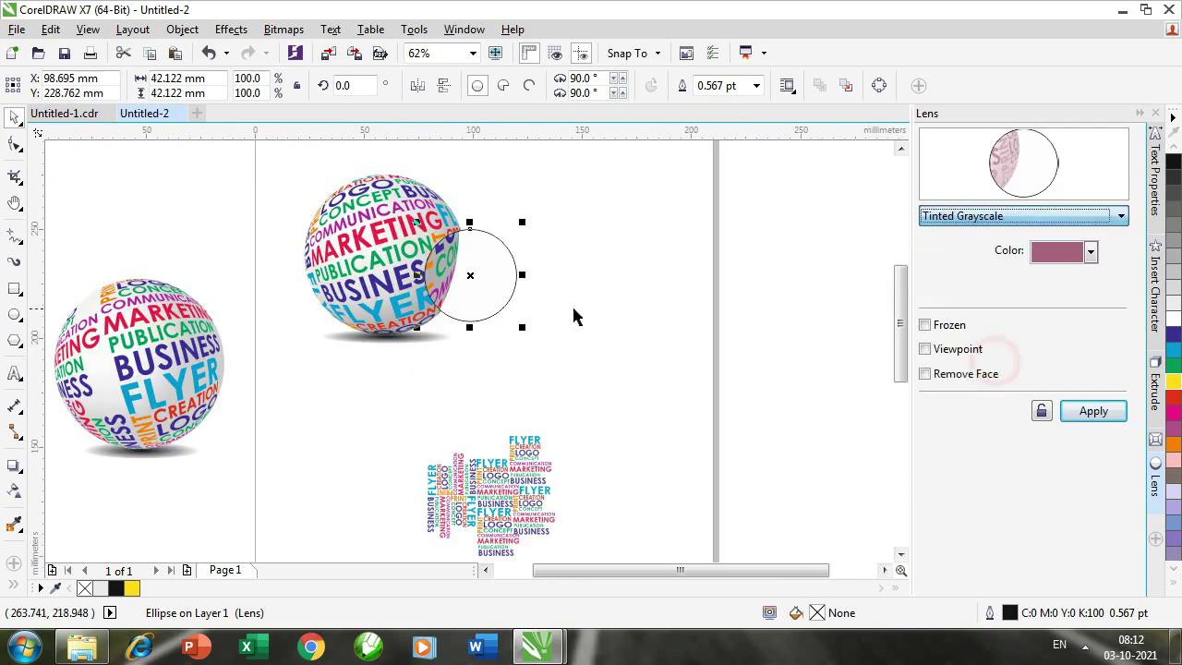
left_click(1094, 412)
left_click_drag(490, 283, 512, 338)
scroll(460, 266, "up", 1)
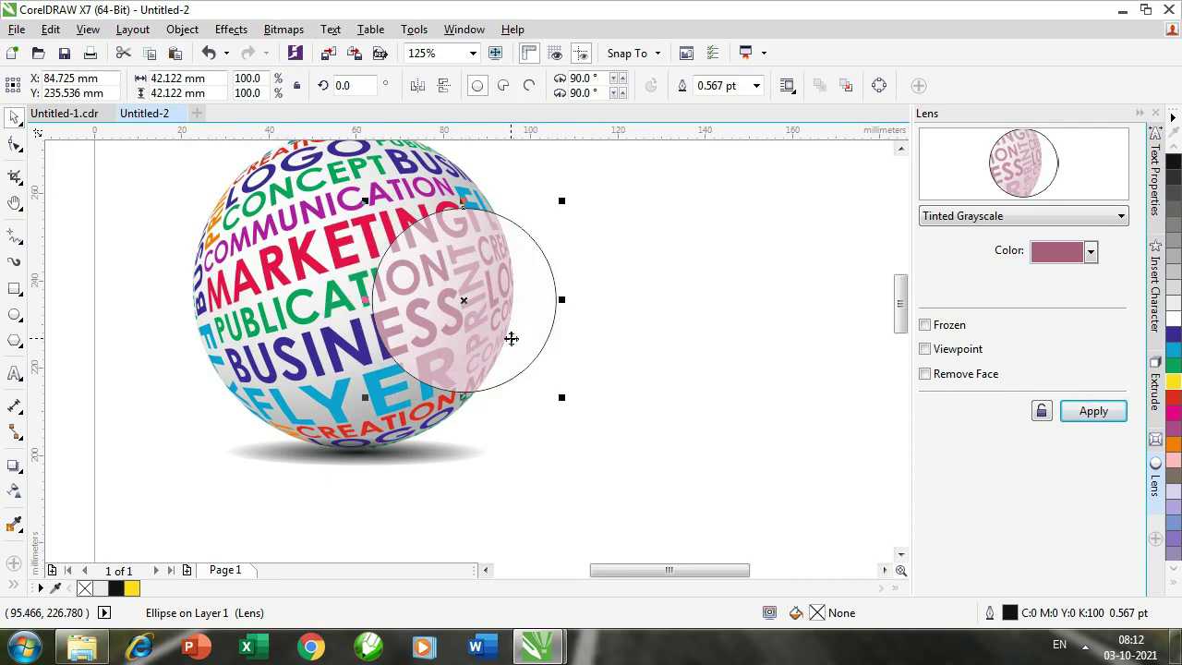
left_click_drag(512, 337, 505, 323)
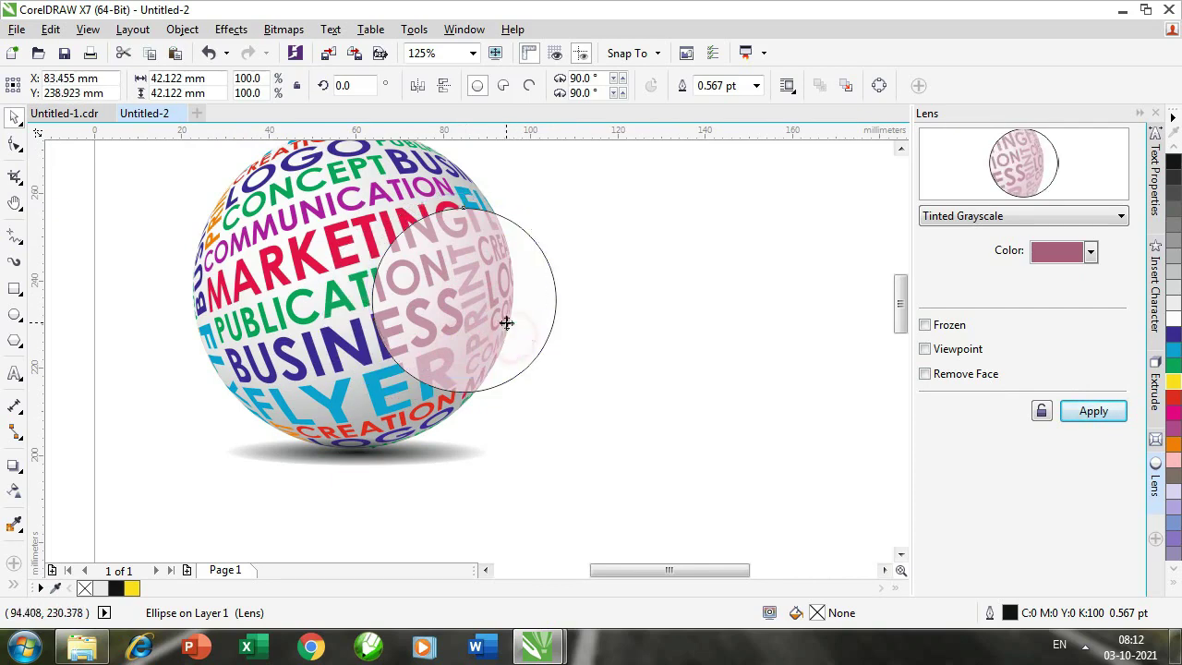
Change the Tinted Grayscale colour to green, apply it and move the circle slightly down the globe
left_click(1091, 252)
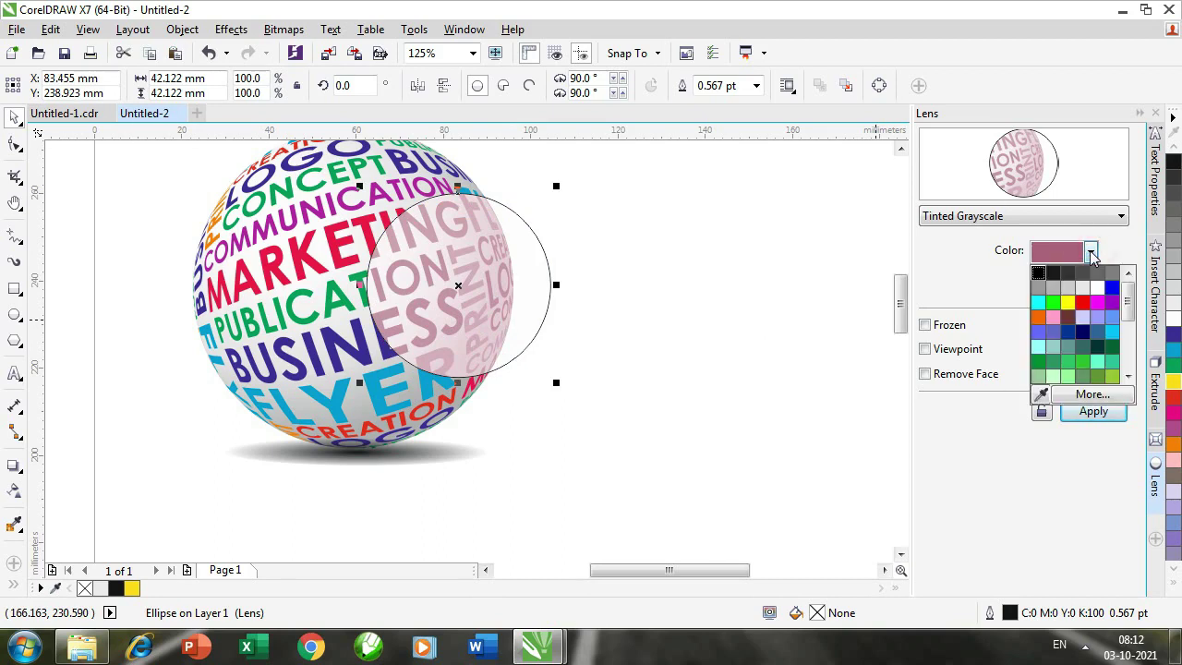
left_click(1083, 303)
left_click(1093, 411)
left_click_drag(502, 312, 457, 363)
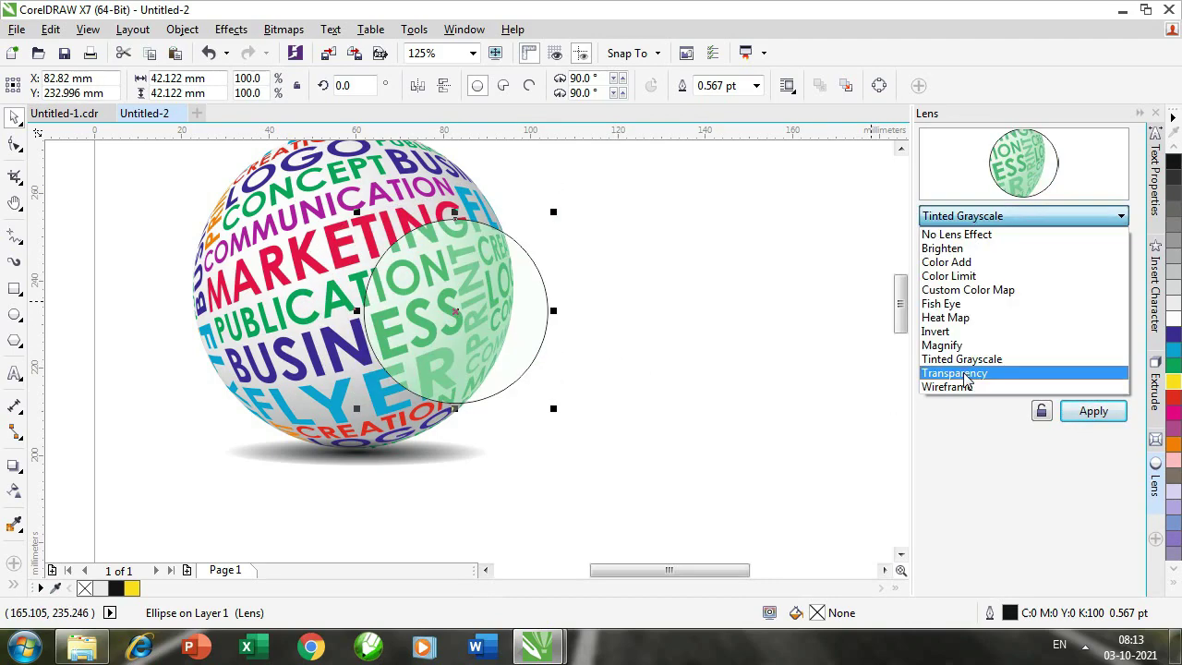
Apply a green Transparency lens with a rate of 50% and move the circle outward so it only partly overlaps the globe's edge
left_click(963, 374)
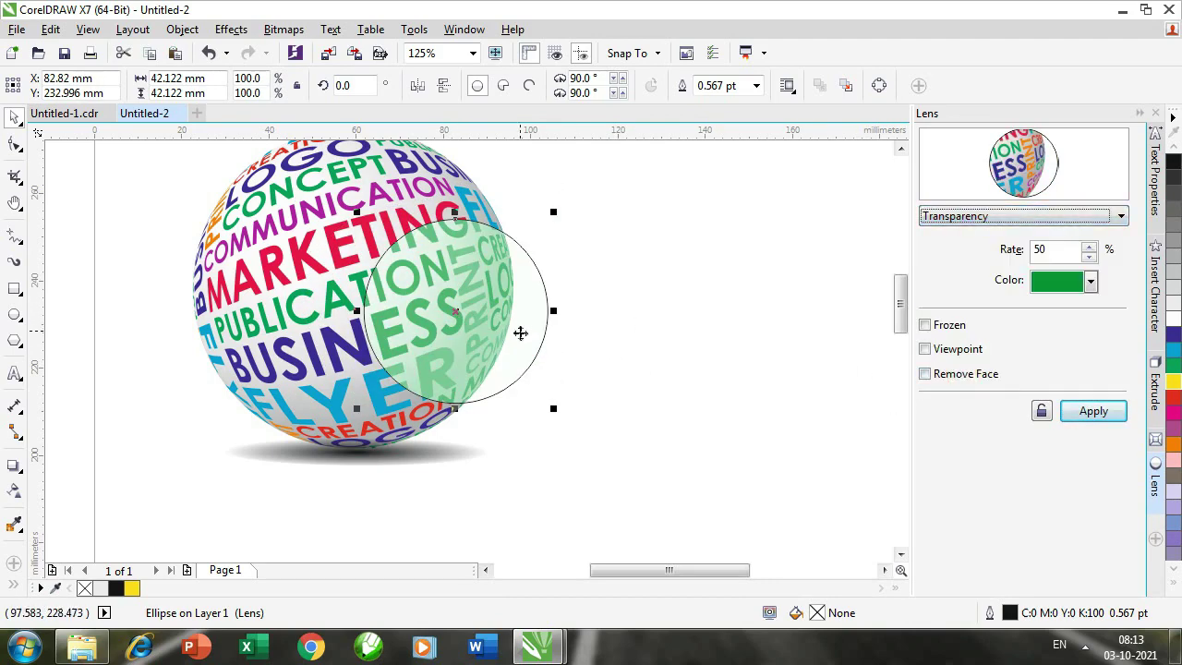
left_click(1093, 411)
left_click_drag(472, 343, 524, 317)
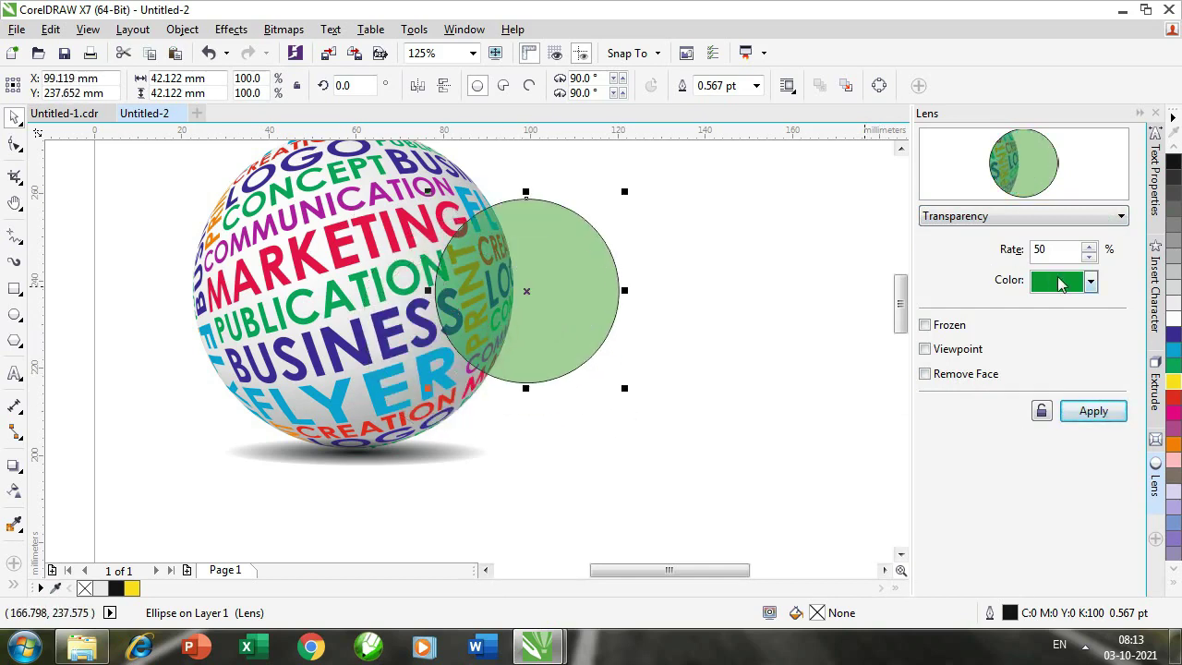
Change the Transparency lens colour to yellow, apply it and move the circle back over the globe's lettering
left_click(1090, 281)
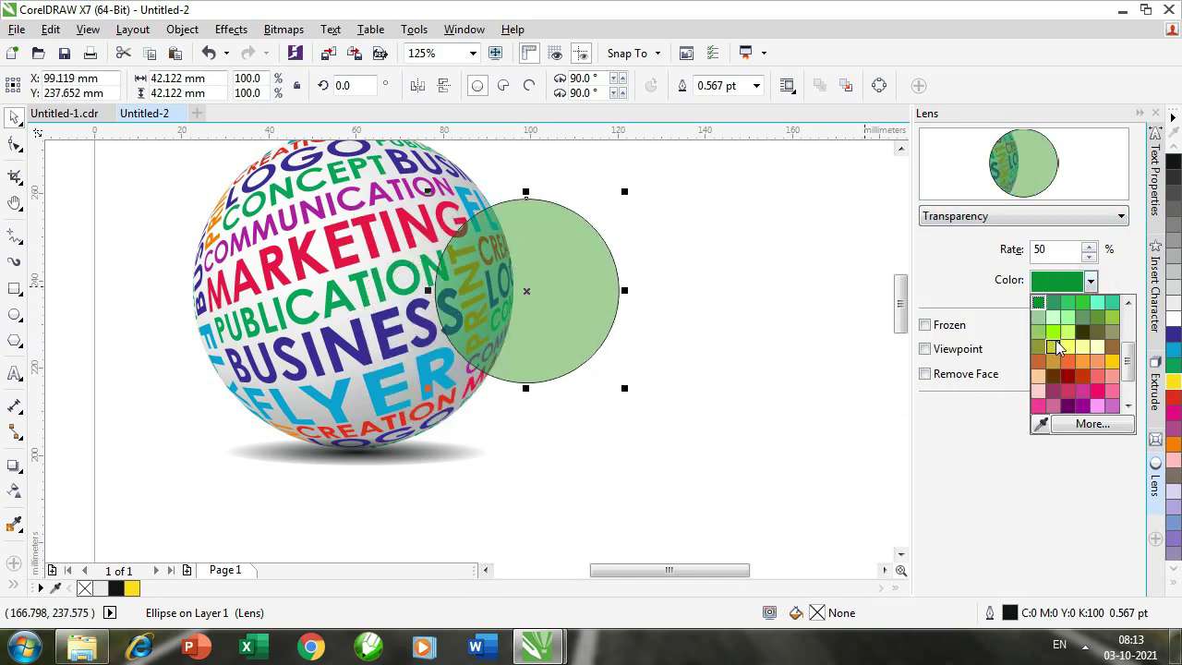
left_click(1068, 348)
left_click(1094, 411)
left_click_drag(539, 308, 479, 334)
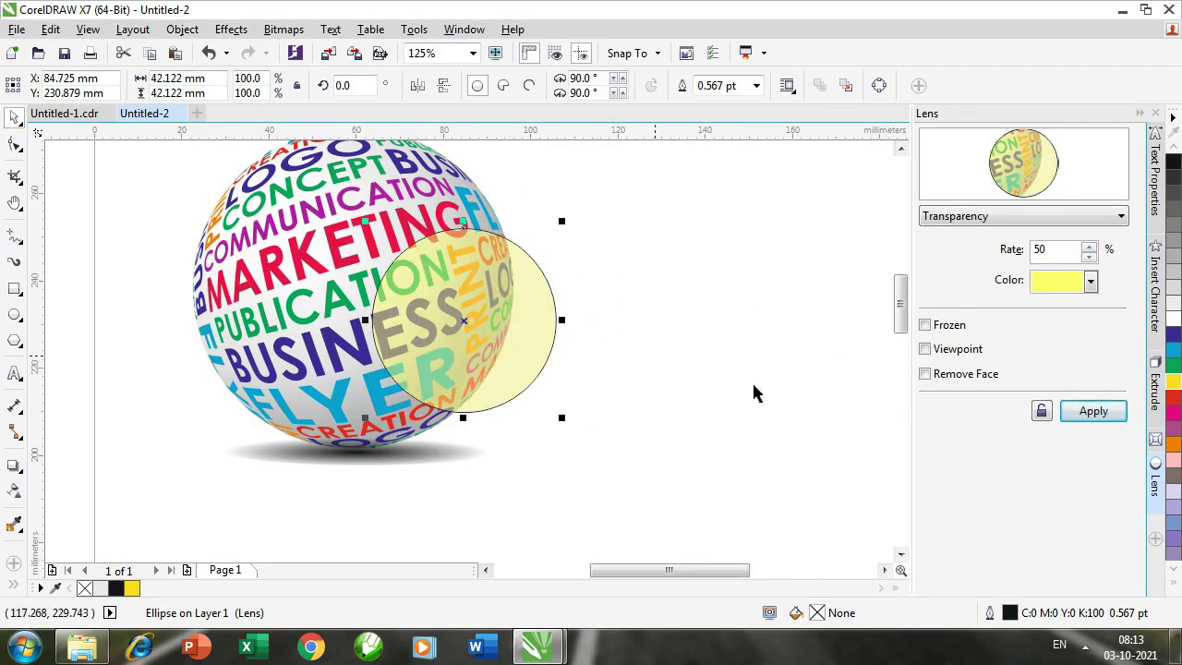
Apply a Wireframe lens with yellow outline and orange fill, and move the circle fully inside the globe
left_click(1012, 218)
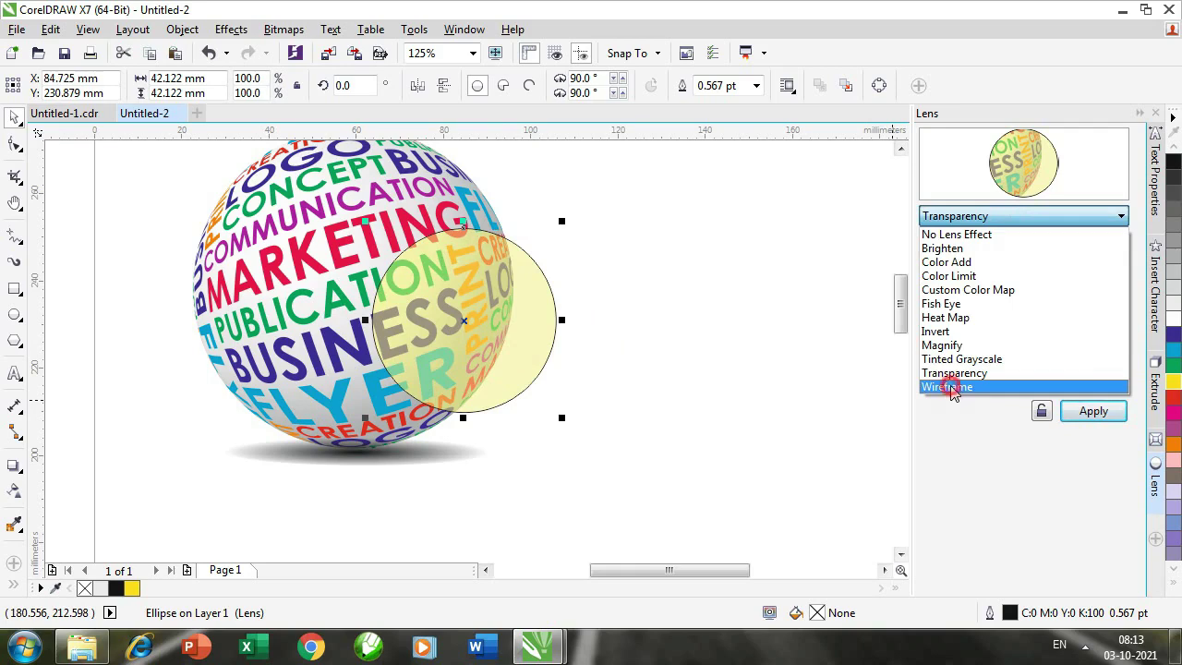
left_click(951, 388)
left_click(1094, 413)
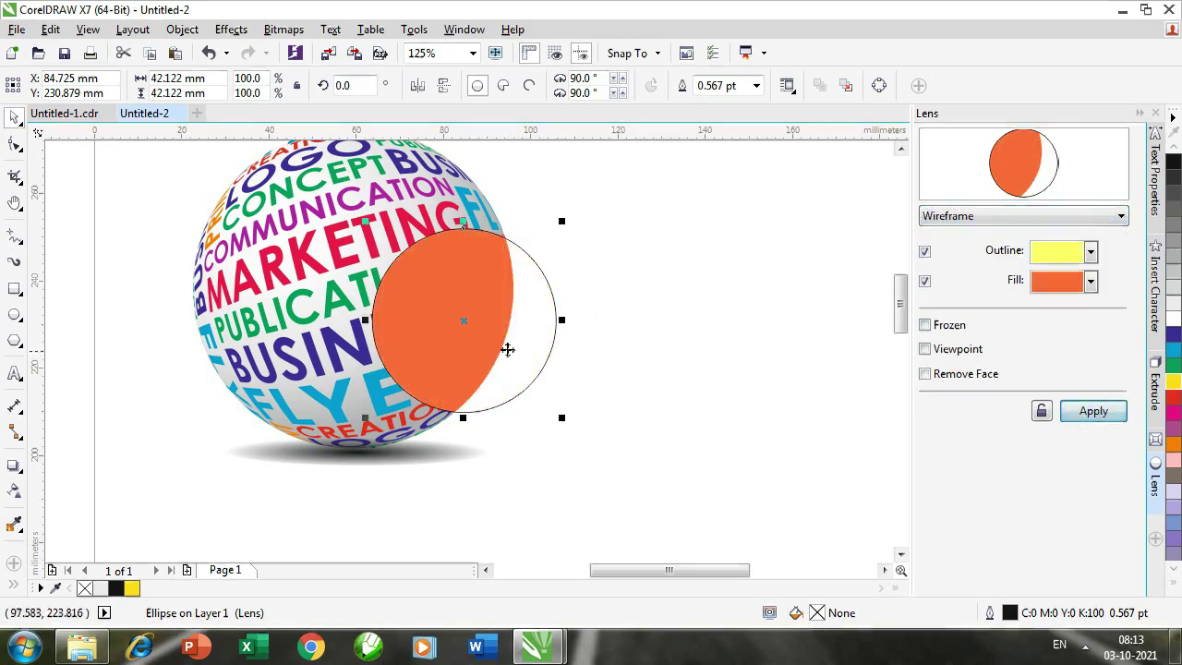
left_click_drag(507, 349, 433, 330)
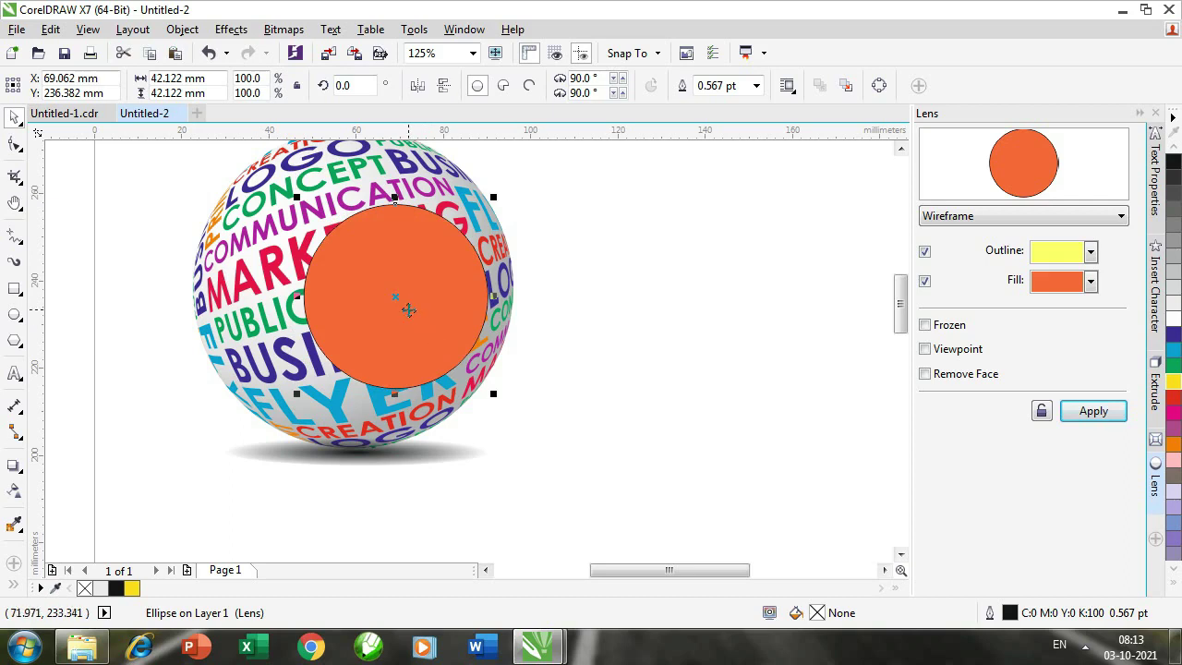
mouse_move(435, 311)
left_mouse_down()
mouse_move(310, 416)
mouse_move(446, 321)
mouse_move(431, 309)
left_mouse_up()
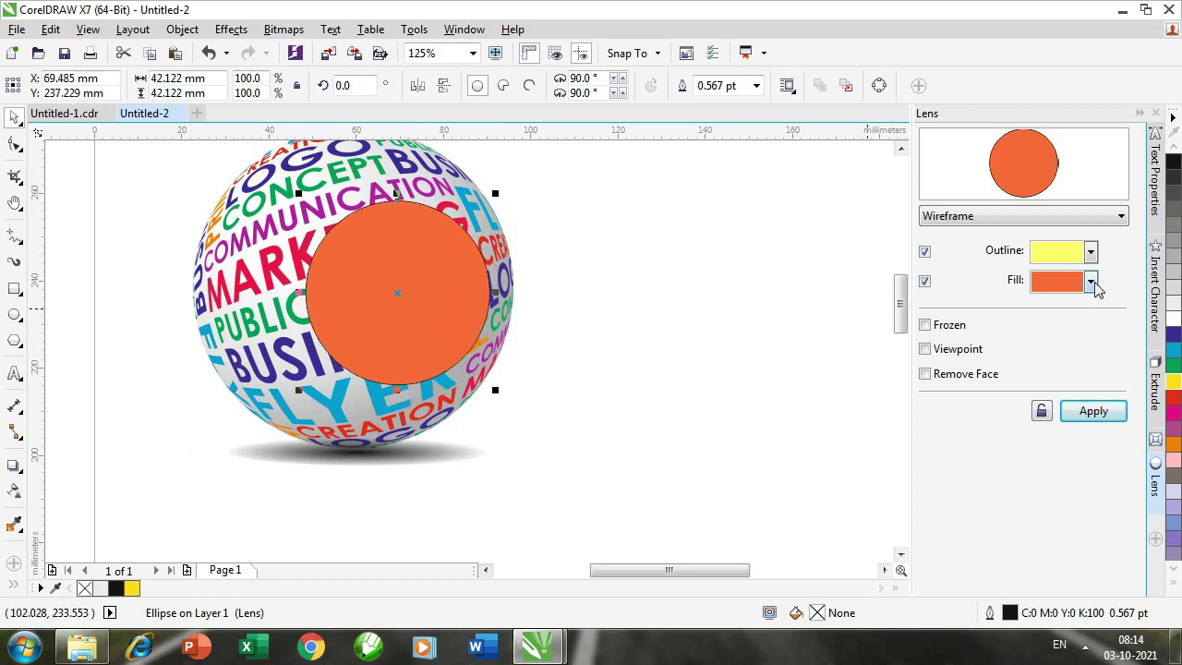
Change the Wireframe fill colour to pink, apply it and shift the circle slightly towards the globe's centre
left_click(1092, 282)
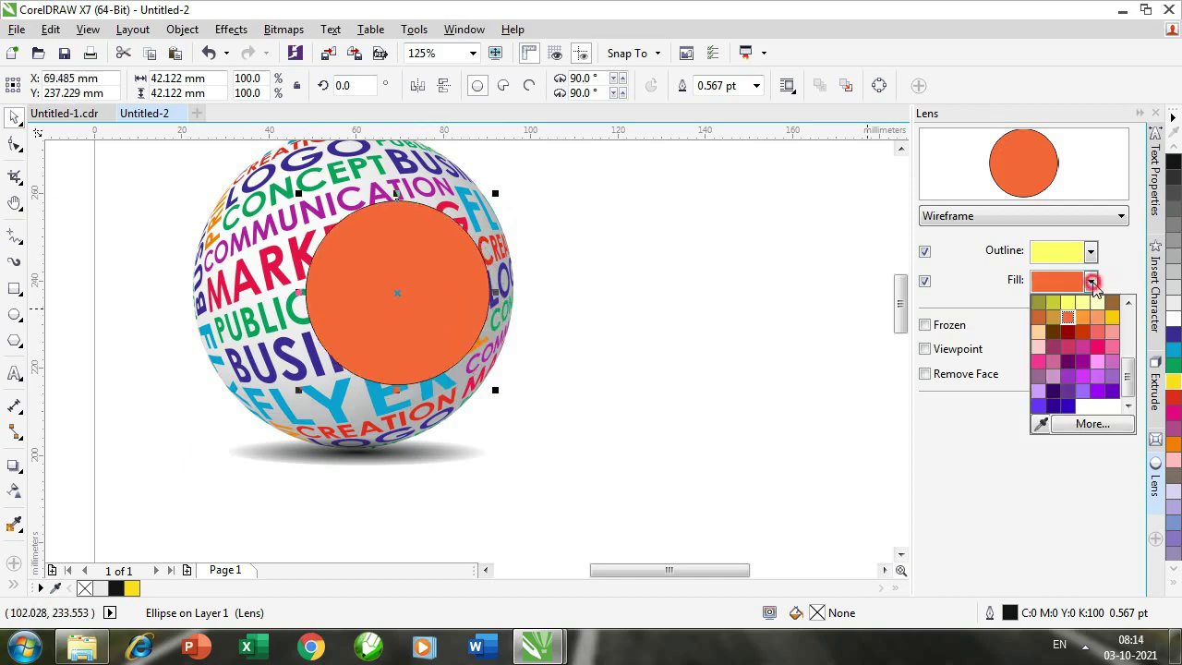
left_click(1040, 360)
left_click(1092, 413)
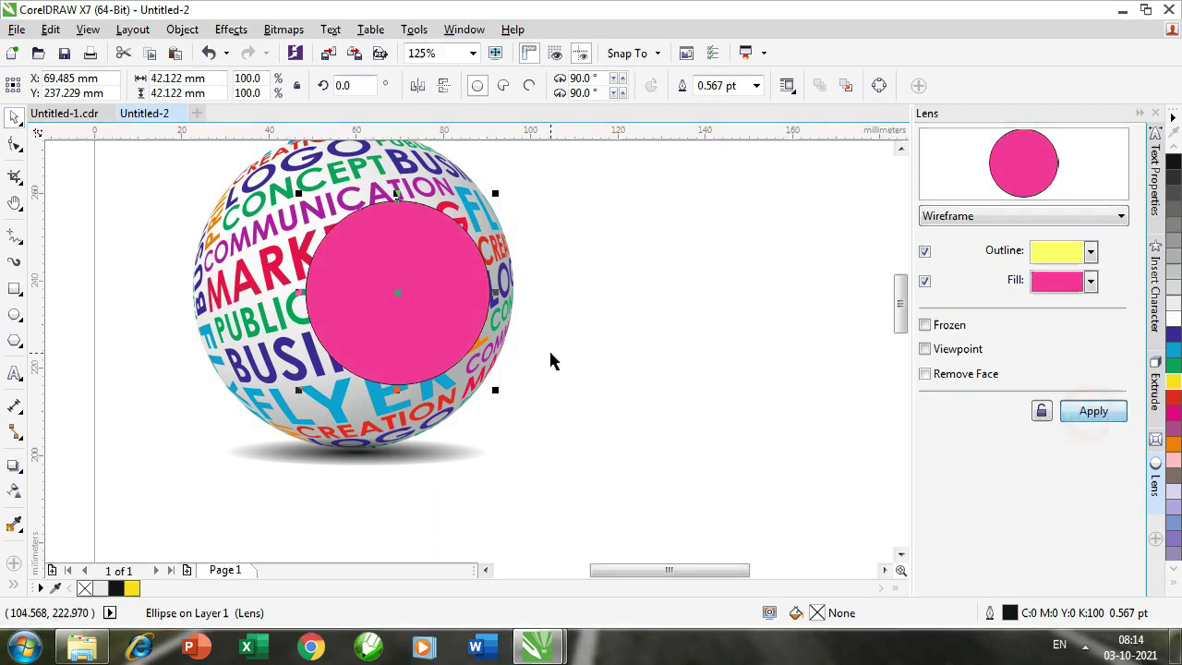
mouse_move(390, 315)
left_mouse_down()
mouse_move(433, 331)
mouse_move(378, 307)
left_mouse_up()
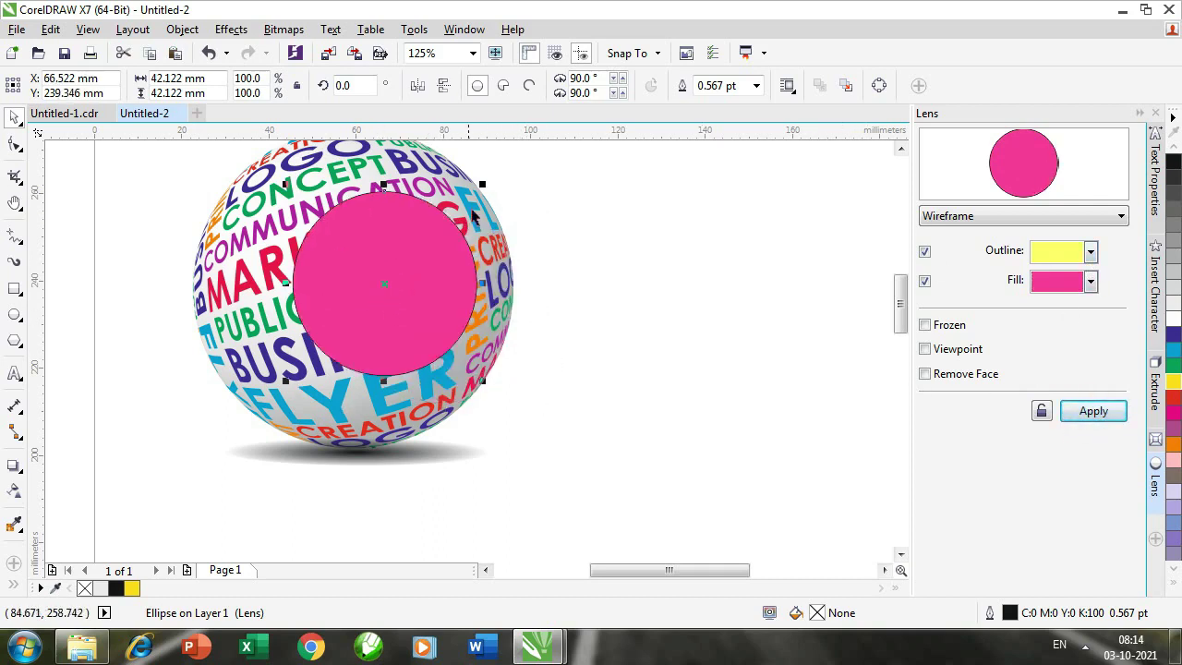
Move the Wireframe circle down so it overlaps the globe's lower edge and its shadow
left_click(1090, 253)
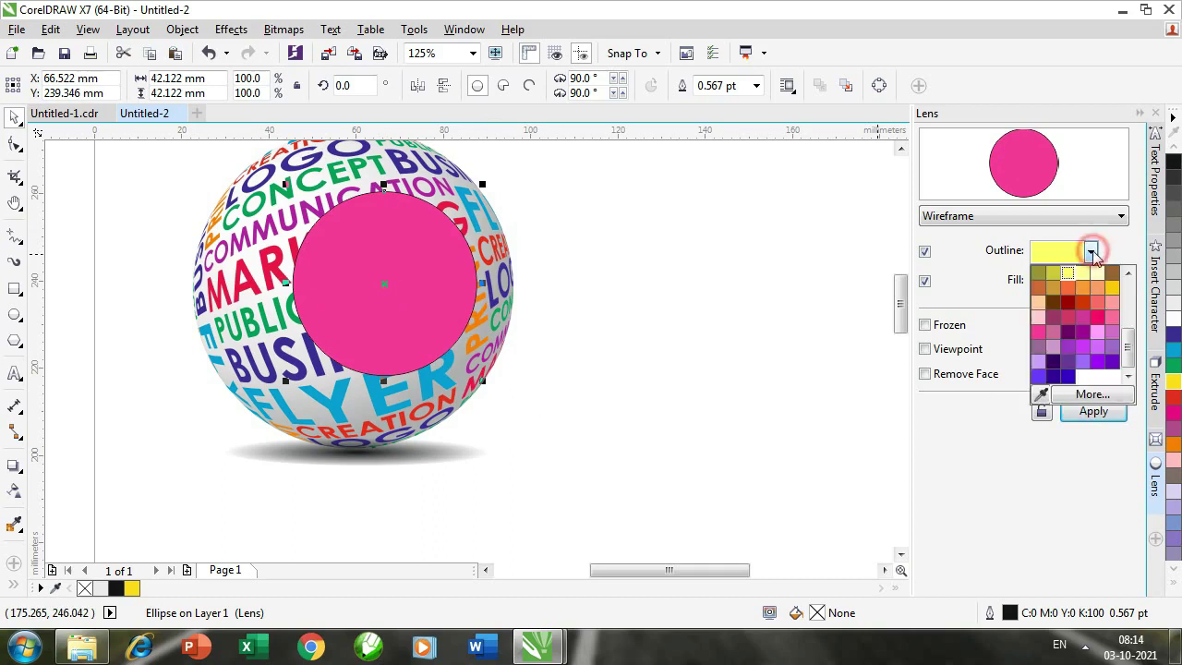
left_click(1093, 255)
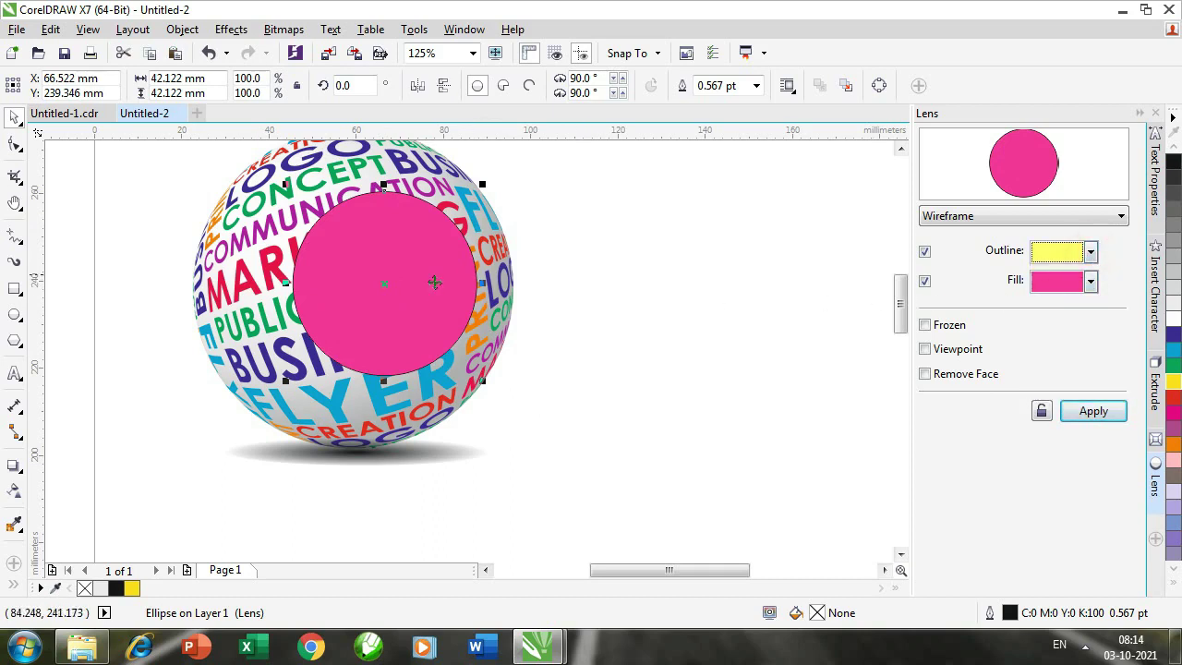
left_click_drag(434, 282, 455, 413)
key("h")
key("space")
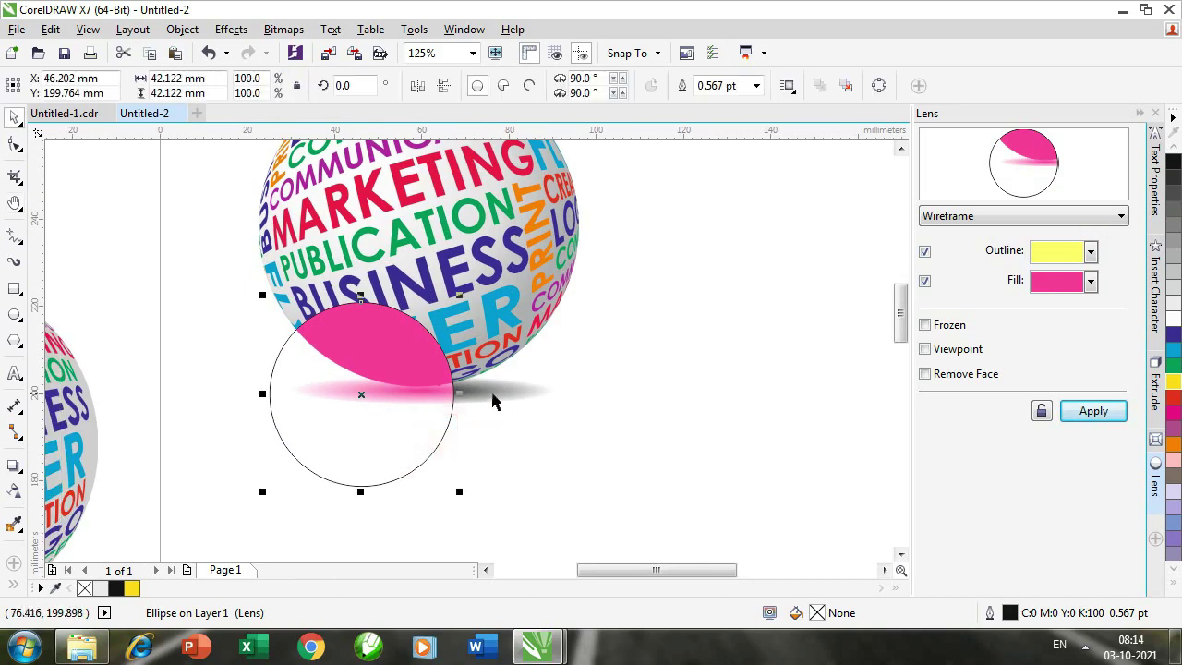
Move the circle back onto the globe's lower half and change its Wireframe fill to light purple
left_click_drag(379, 417, 538, 348)
left_click(1092, 286)
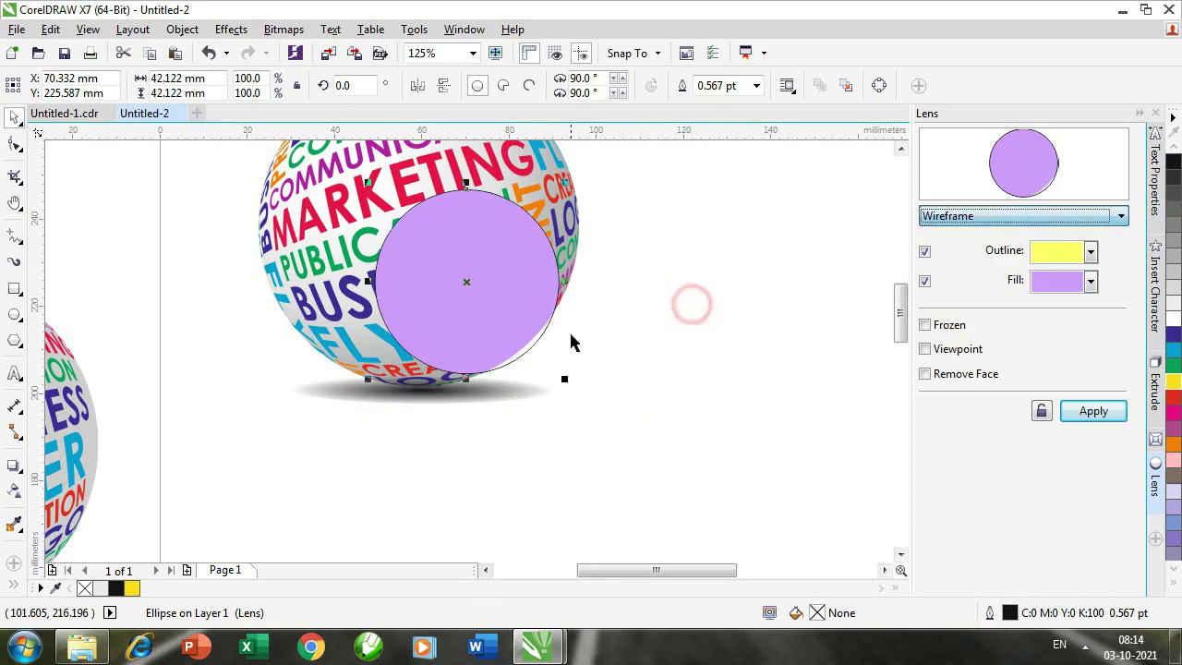
left_click(1122, 217)
left_click(675, 293)
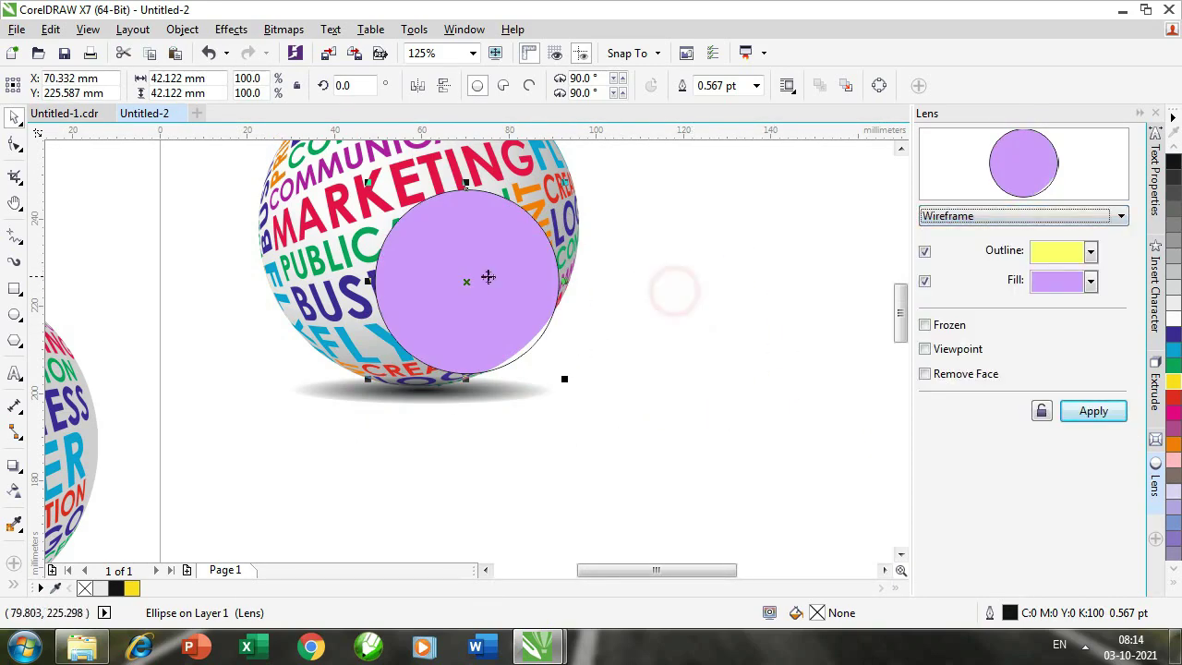
left_click(1121, 216)
left_click(586, 293)
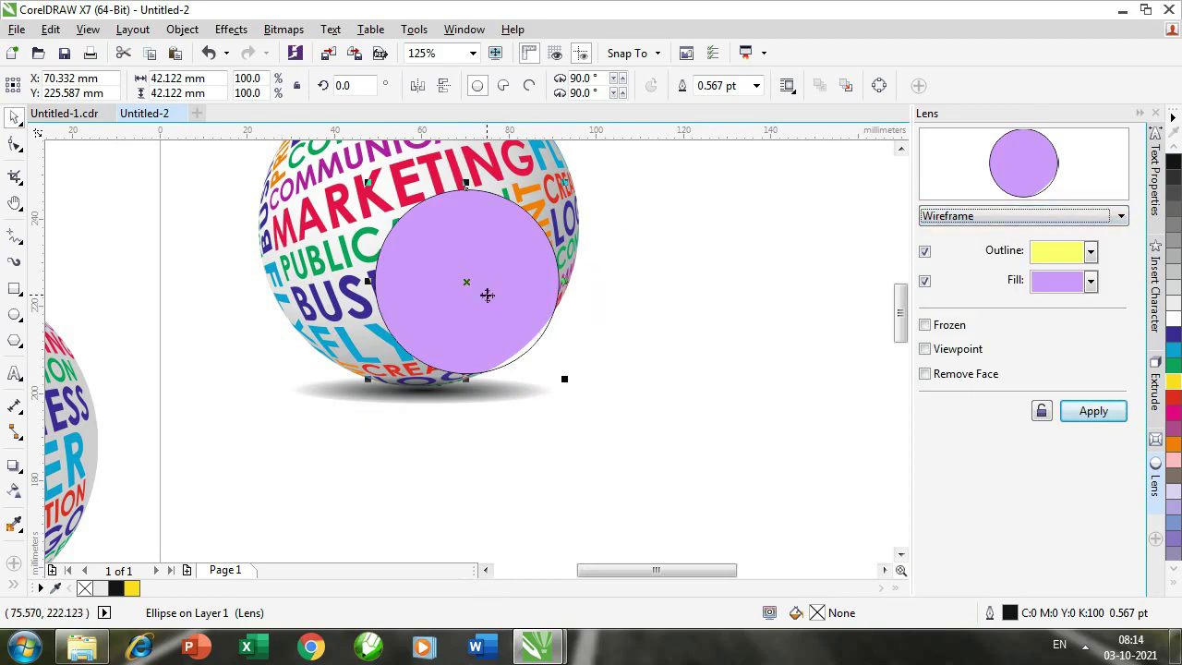
Shift the Wireframe circle across the globe and move it off into the empty area beside it
left_click_drag(458, 303, 502, 303)
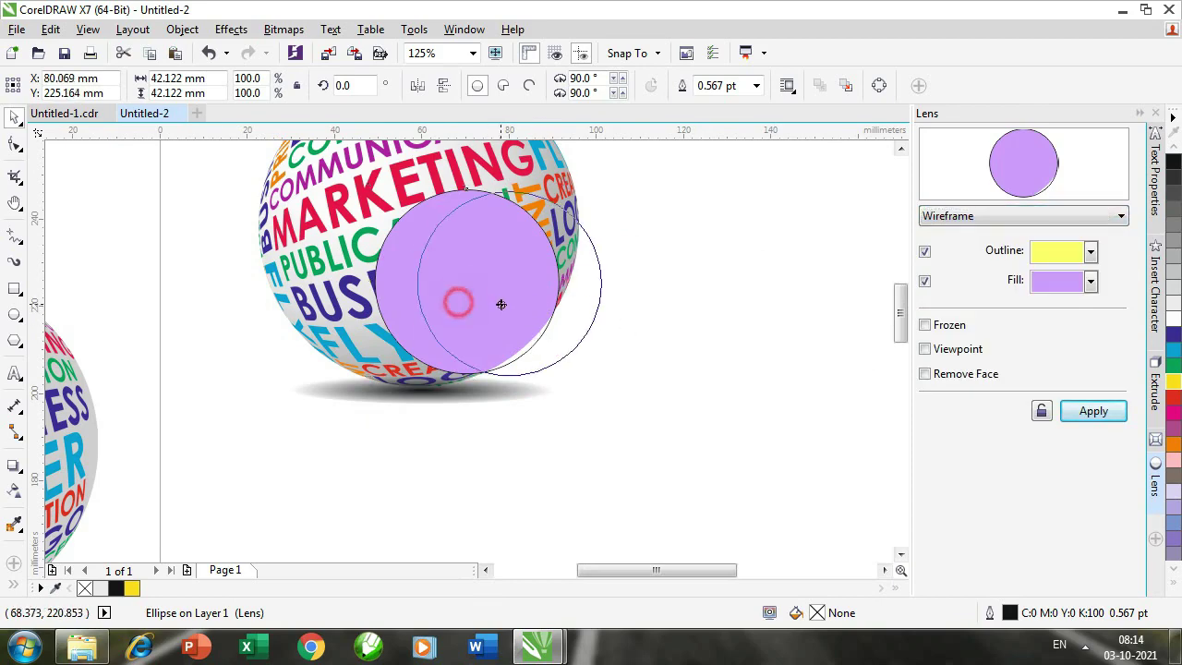
left_click_drag(502, 303, 504, 304)
left_click_drag(237, 416, 687, 384)
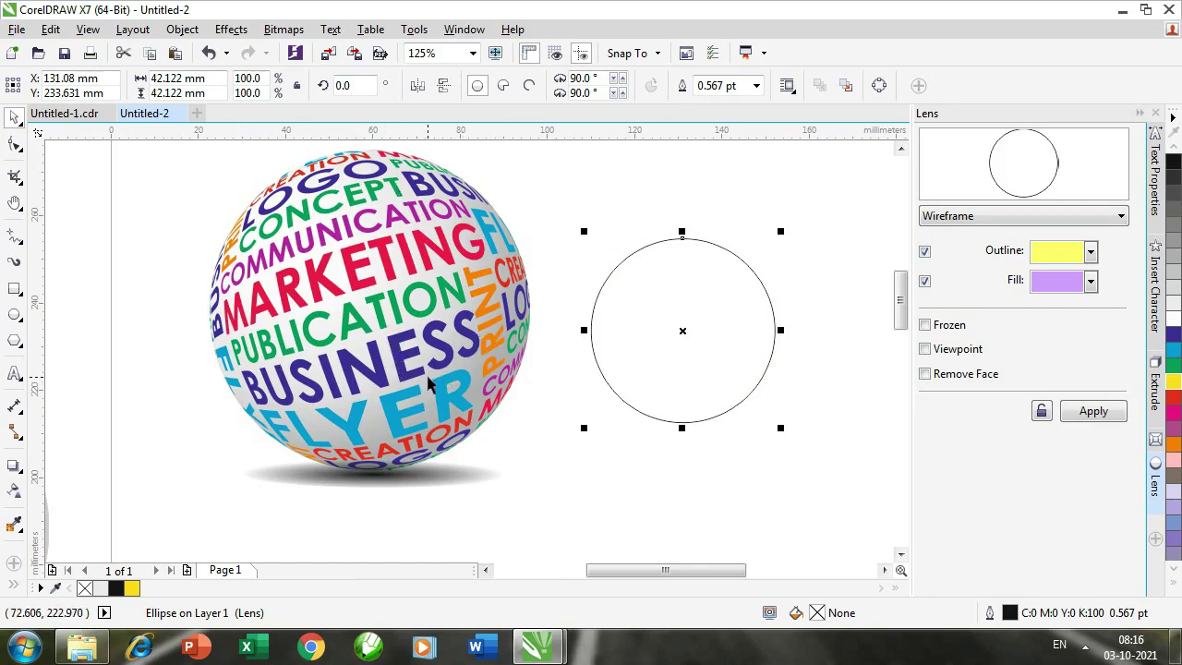
Deselect the Wireframe circle, insert a world map symbol from the Insert Character collection and place it at the circle
key("h")
left_click_drag(424, 294, 424, 351)
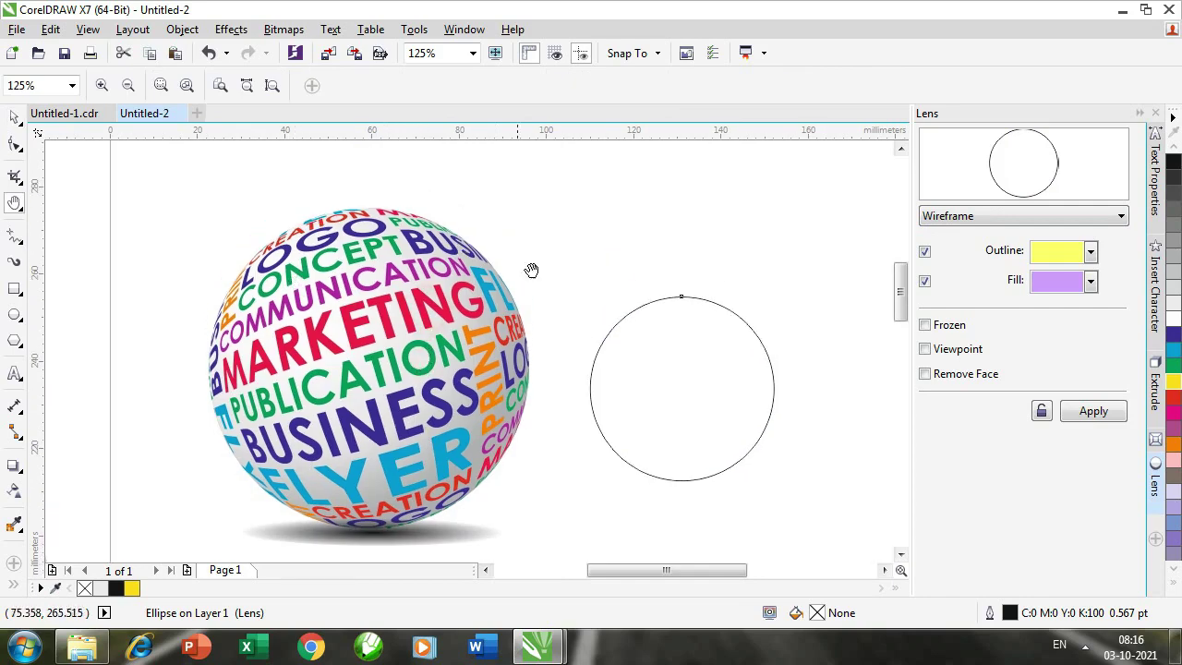
left_click_drag(421, 414, 493, 372)
left_click_drag(705, 427, 440, 347)
key("space")
left_click(575, 407)
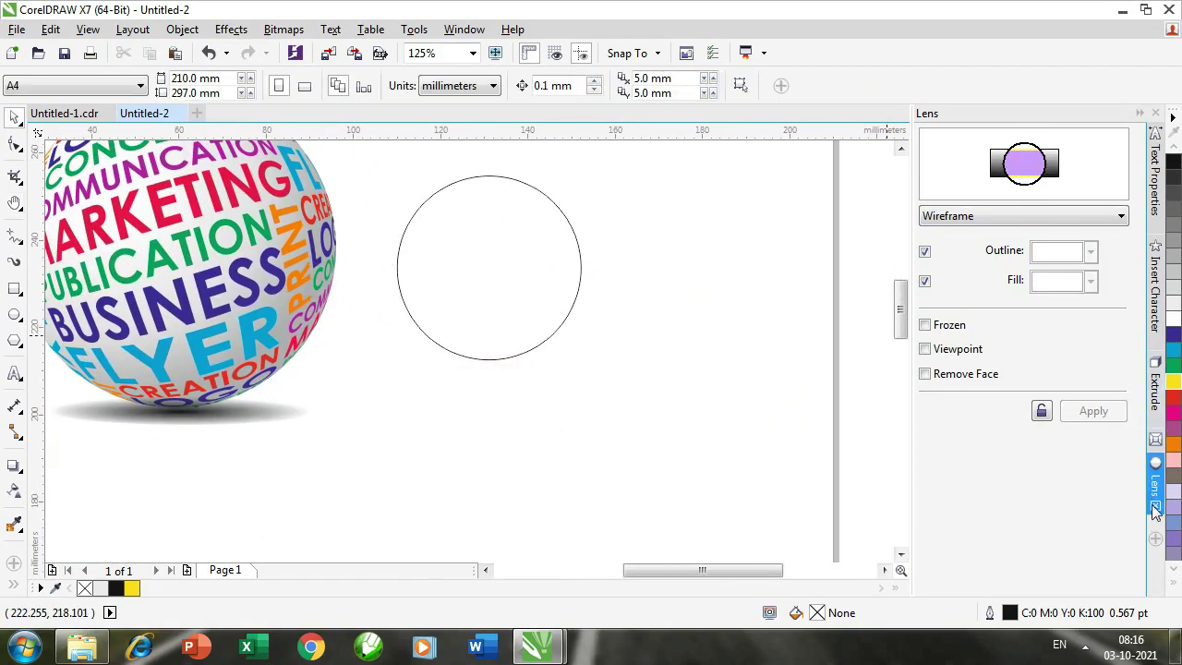
left_click(1155, 289)
left_click_drag(1134, 296, 1134, 506)
left_click_drag(1028, 348, 503, 485)
left_click_drag(532, 468, 784, 320)
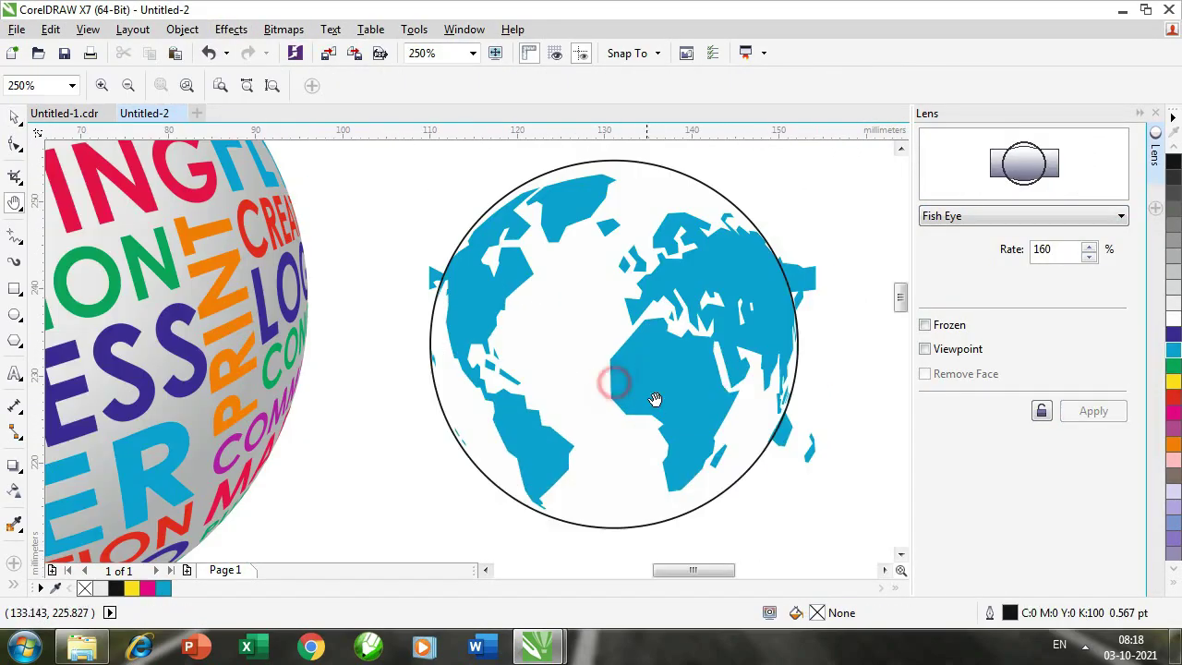
Select the Fish Eye circle over the world map and shift it very slightly sideways
left_click_drag(655, 399, 522, 410)
key("space")
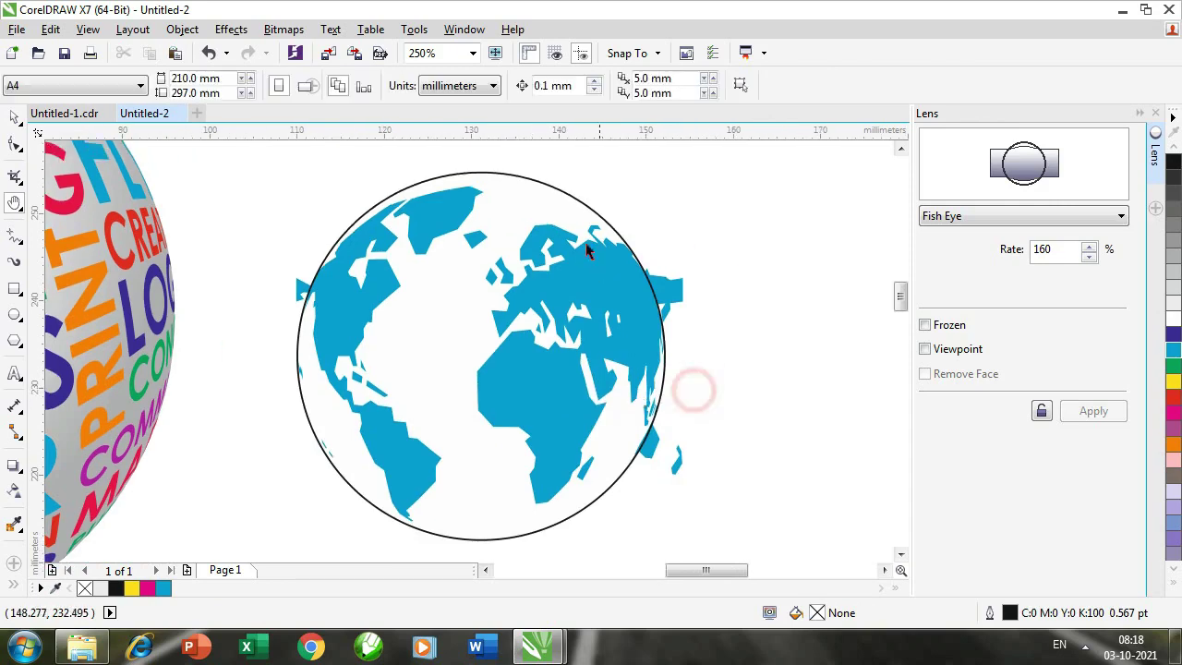
left_click(554, 189)
left_click_drag(554, 189, 557, 189)
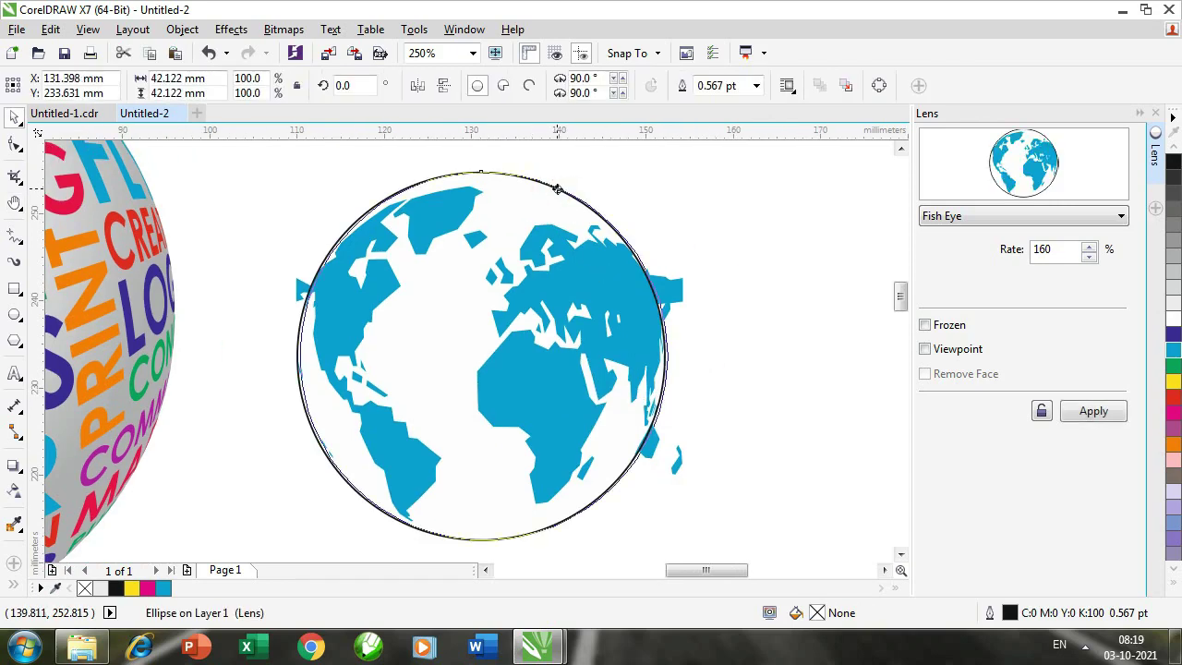
Try moving the Fish Eye circle off the world map into the empty area, and undo the move
scroll(487, 332, "down", 2)
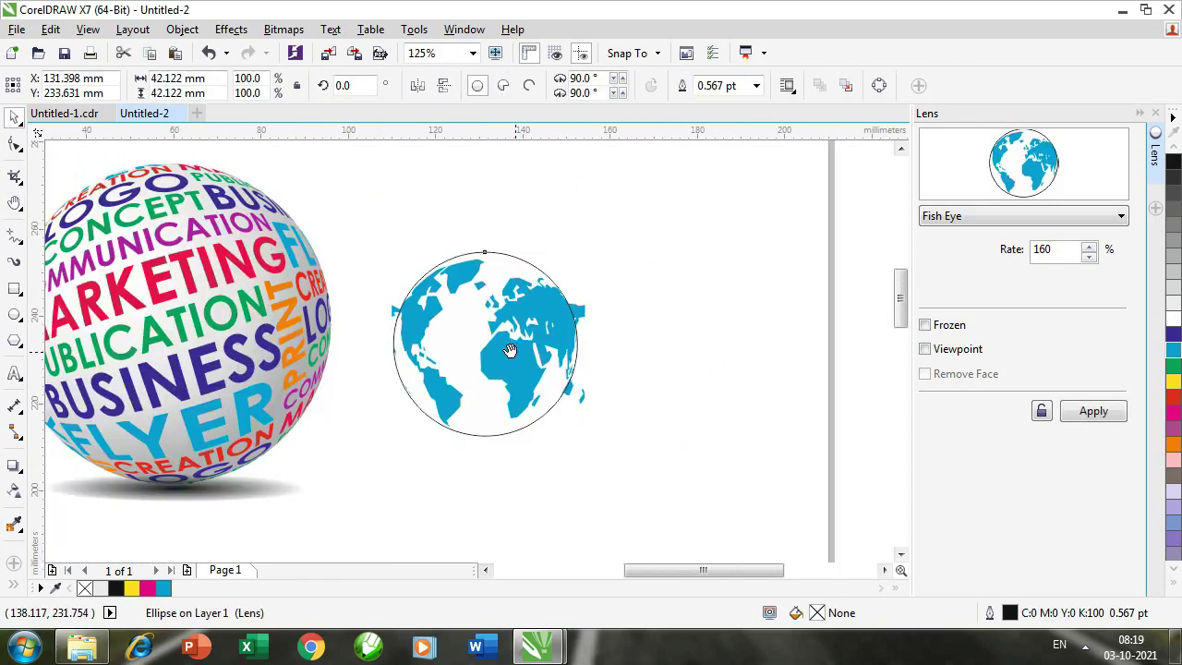
left_click_drag(511, 351, 577, 339)
left_click_drag(536, 378, 570, 367)
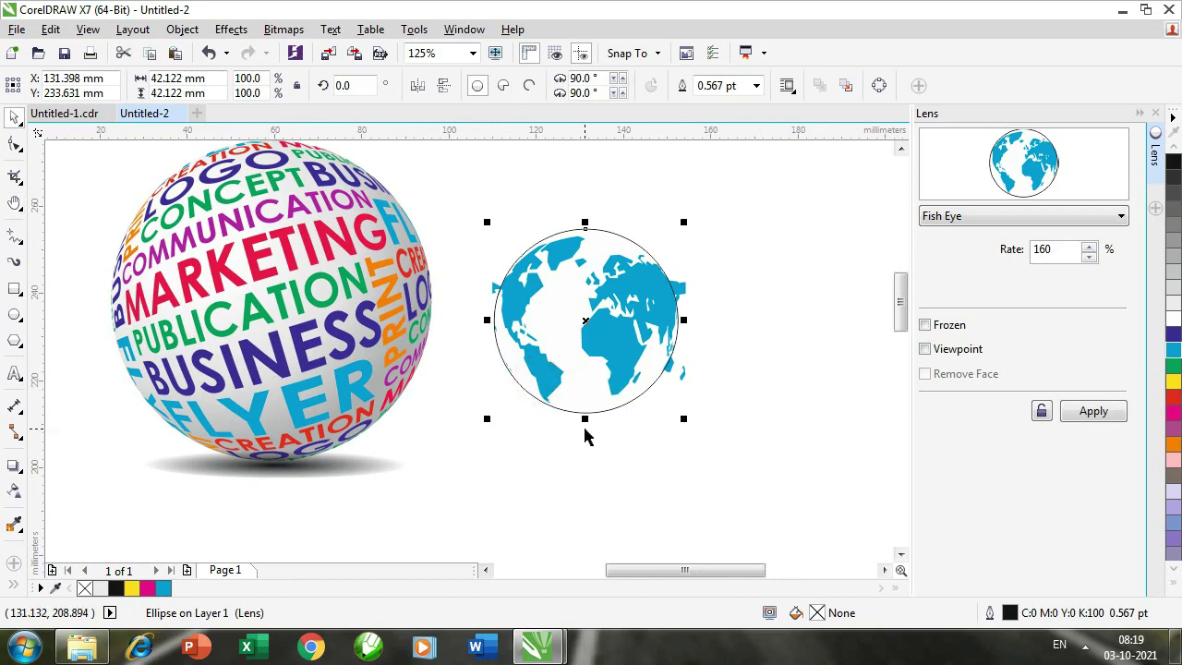
left_click_drag(588, 329, 741, 402)
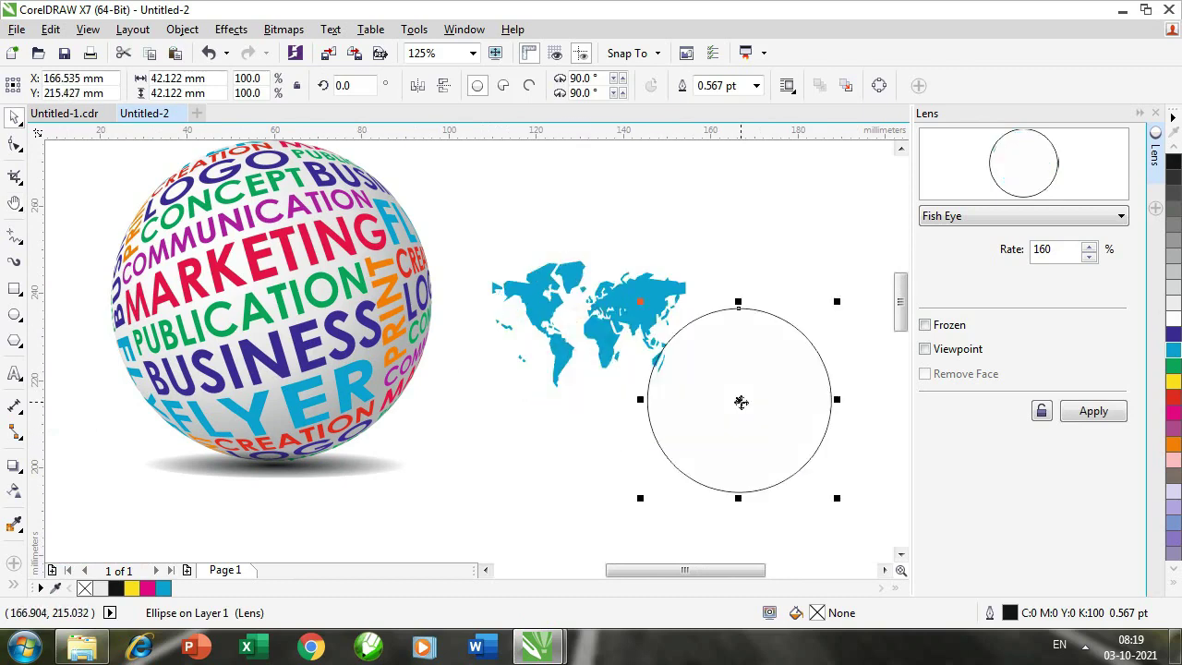
key("ctrl+z")
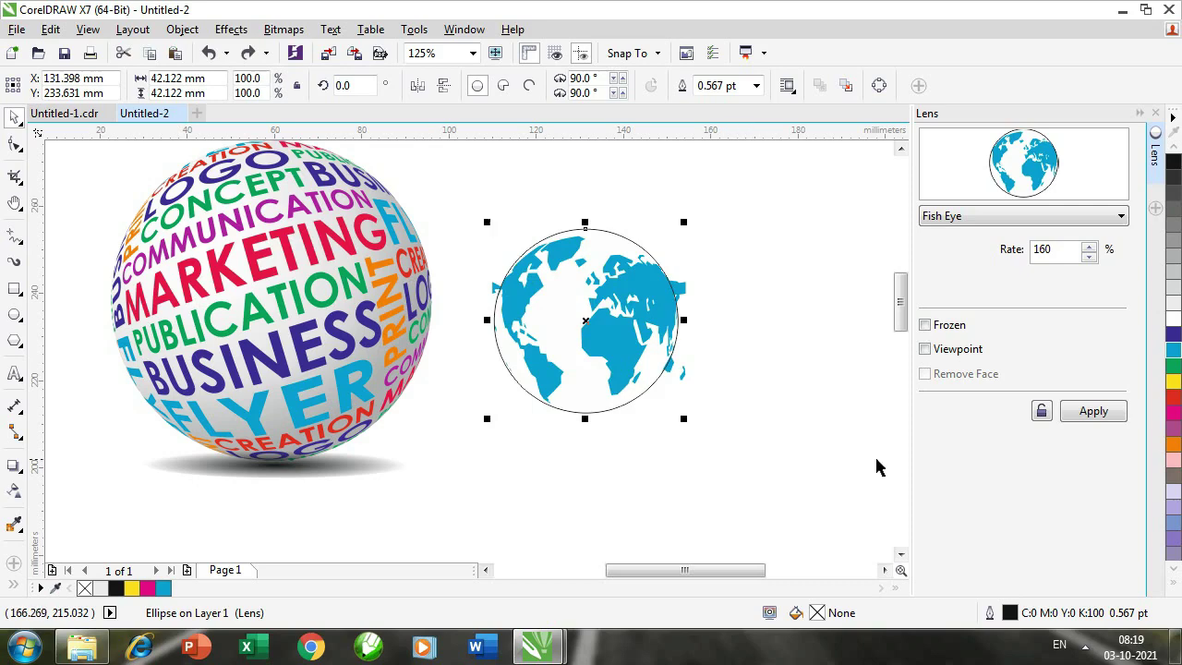
Apply the Frozen option to the Fish Eye lens and move the frozen globe into the empty area beside the flat map
left_click(925, 325)
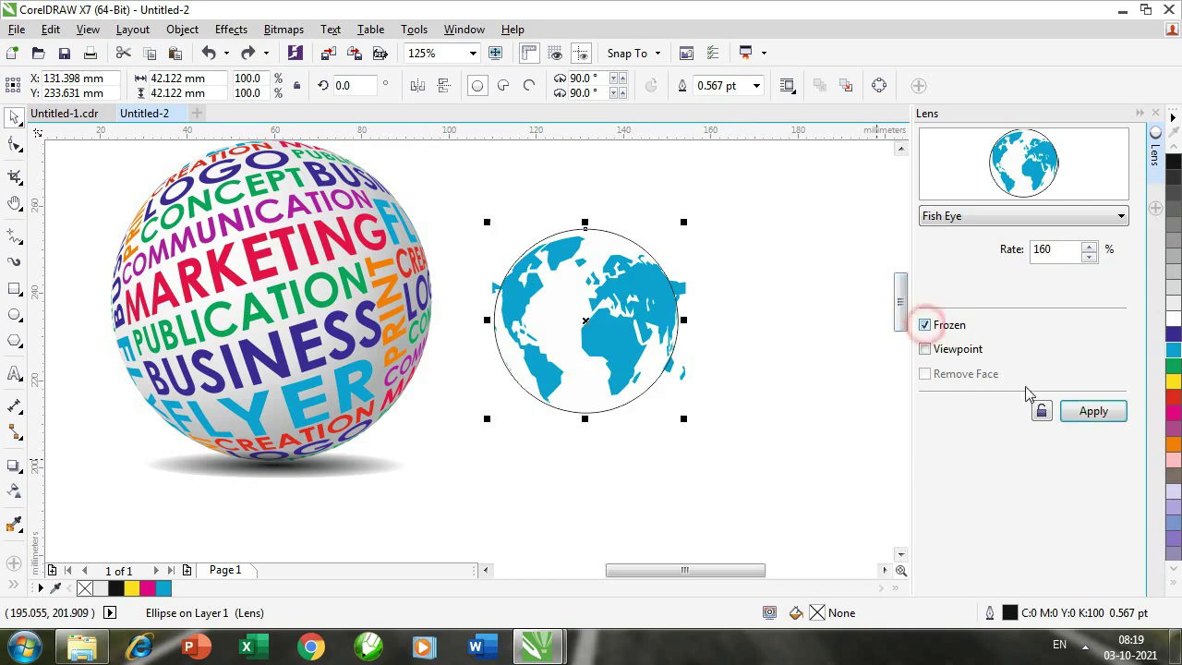
left_click(1094, 411)
left_click_drag(625, 379, 517, 404)
key("h")
key("space")
left_click_drag(593, 352, 620, 354)
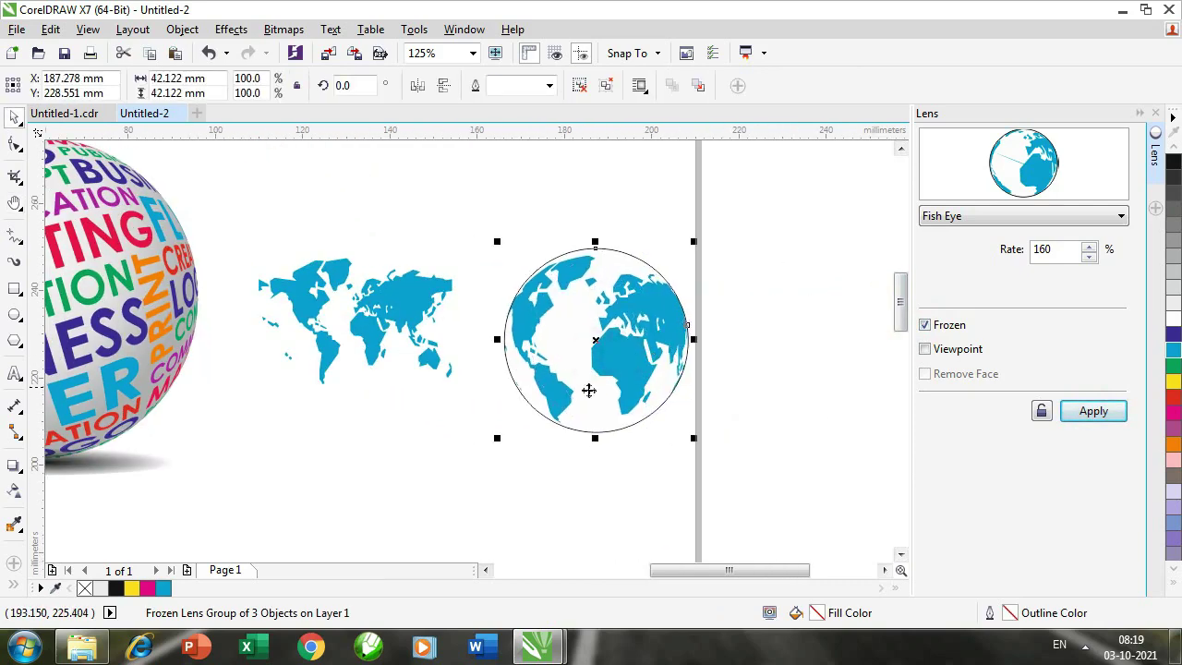
Ungroup the frozen map globe and select the white background shape inside it
key("space")
left_click_drag(557, 394, 649, 370)
key("space")
left_click(621, 472)
left_click(671, 411)
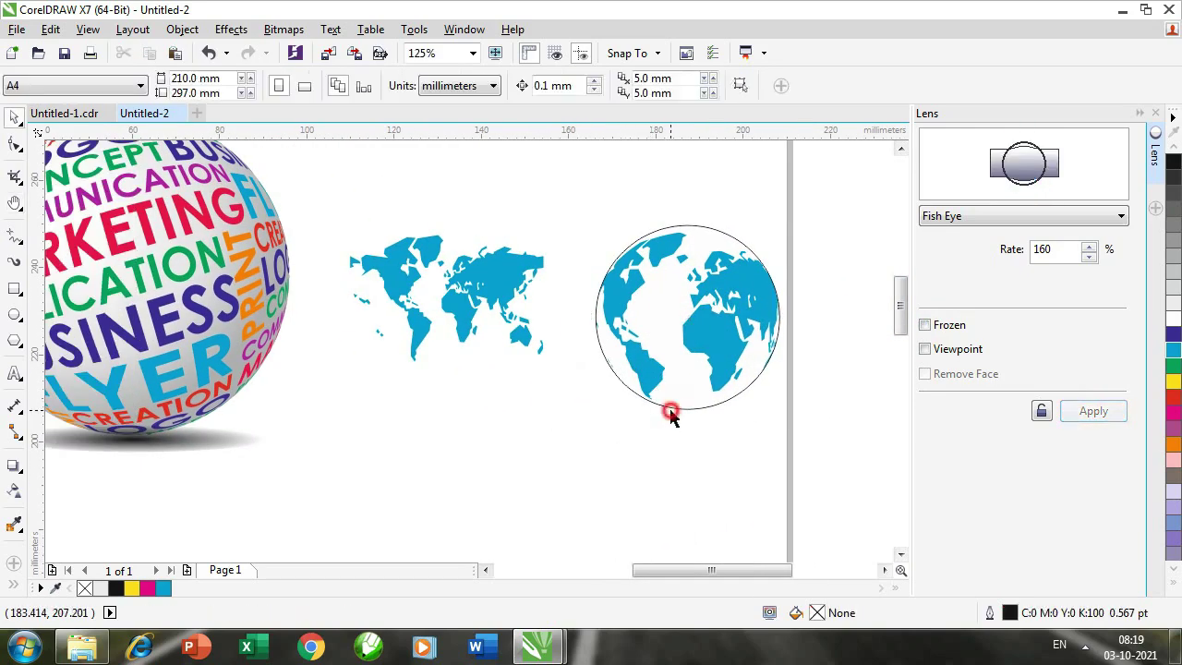
left_click(680, 383)
left_click(679, 388)
key("space")
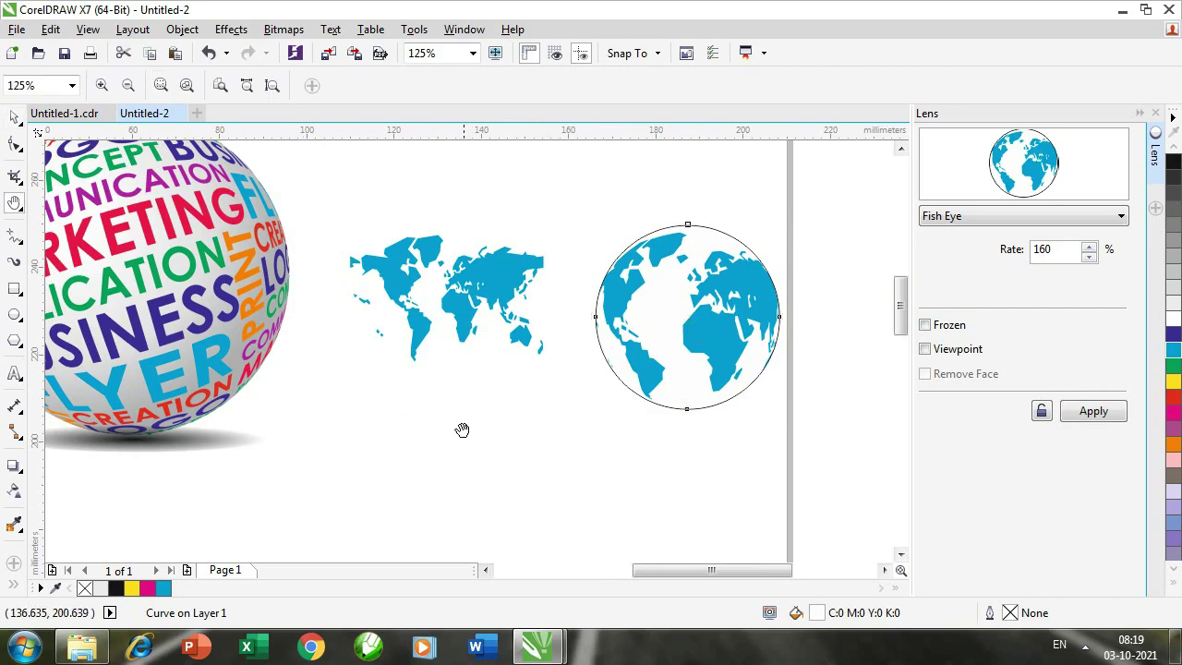
left_click_drag(462, 422, 513, 427)
key("space")
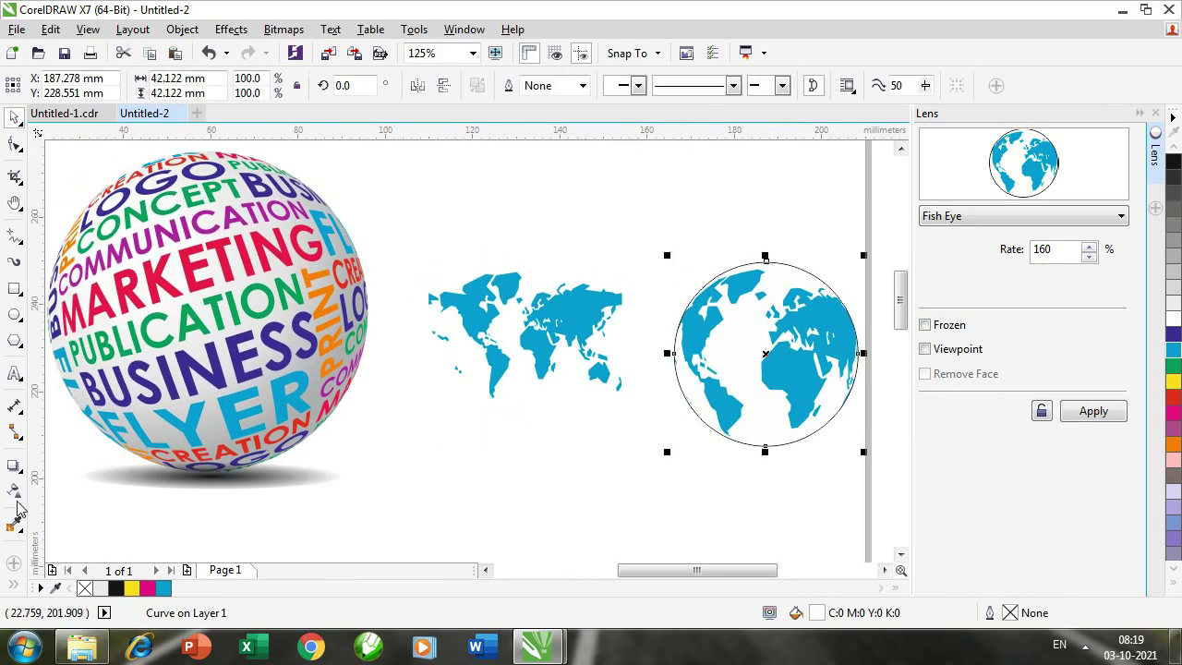
Copy the word globe's grey gradient fill onto the map globe's background with the Attributes Eyedropper
left_click(14, 527)
left_click(92, 547)
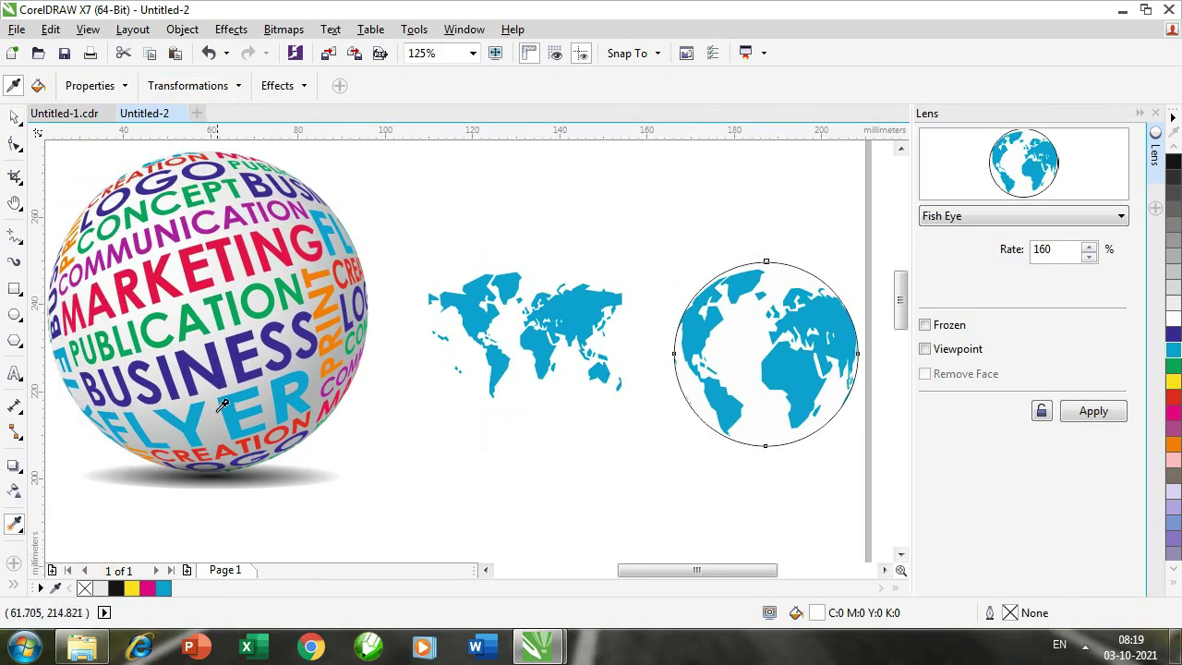
left_click(215, 411)
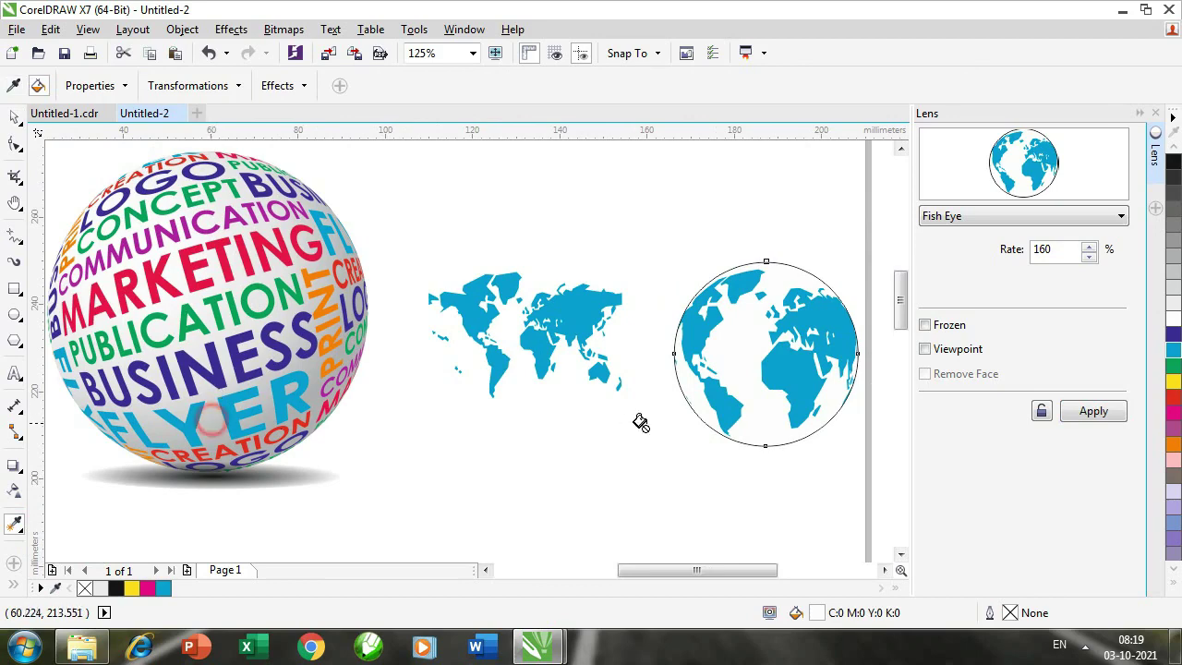
left_click(760, 417)
key("space")
left_click(641, 464)
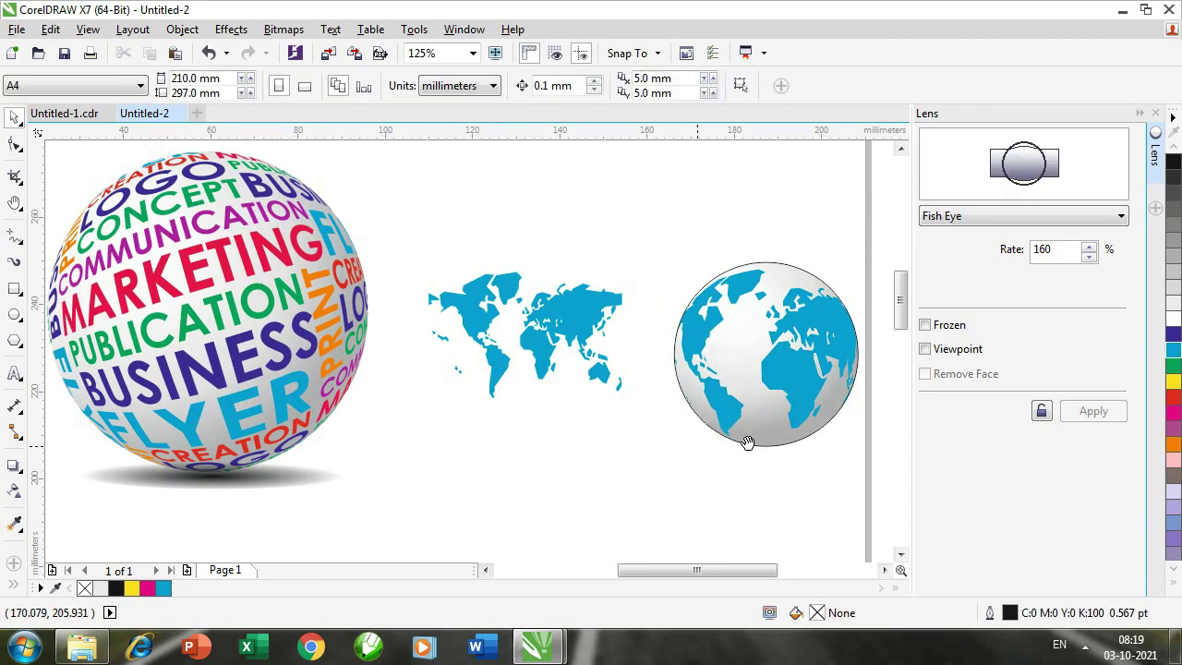
Delete the black outlined circle around the map globe
left_click_drag(748, 442, 528, 443)
left_click(541, 423)
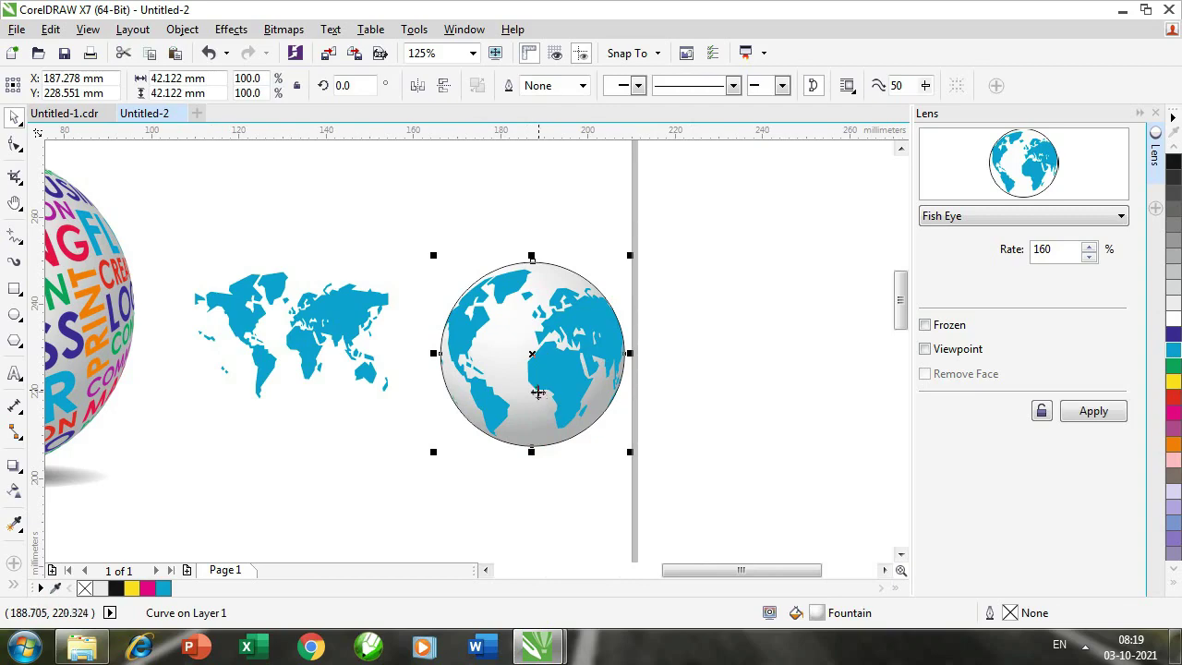
left_click(563, 205)
scroll(546, 264, "up", 4)
left_click(545, 263)
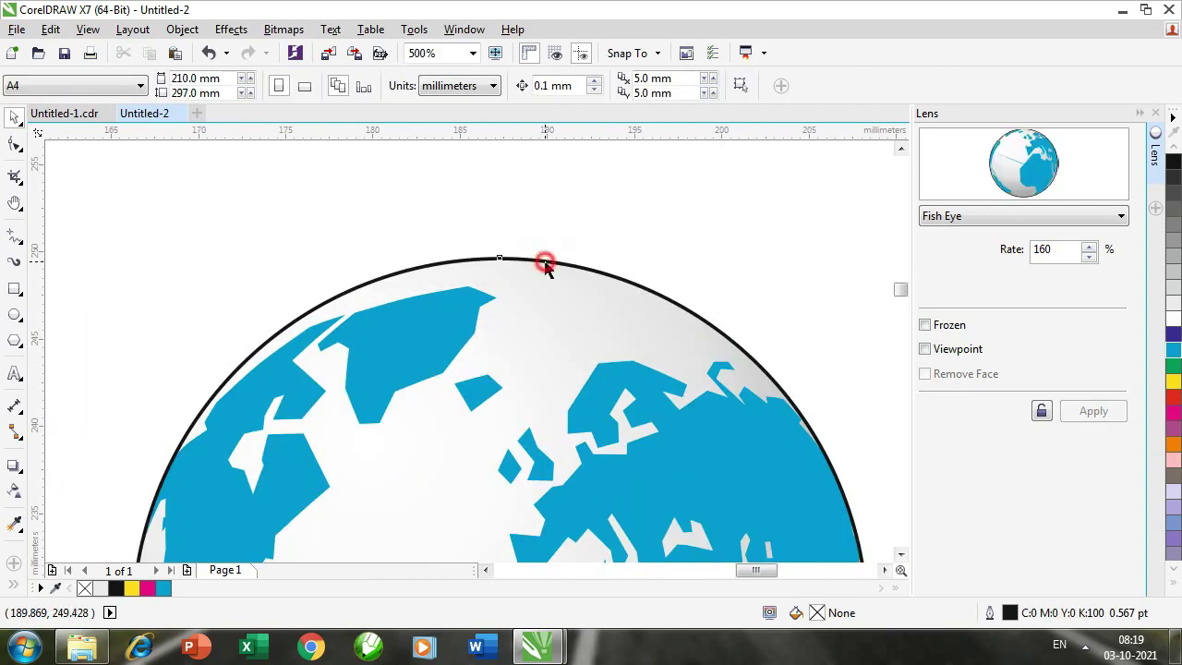
key("Delete")
Copy the word globe's shadow beneath the map globe and scale it down to fit
scroll(480, 417, "down", 2)
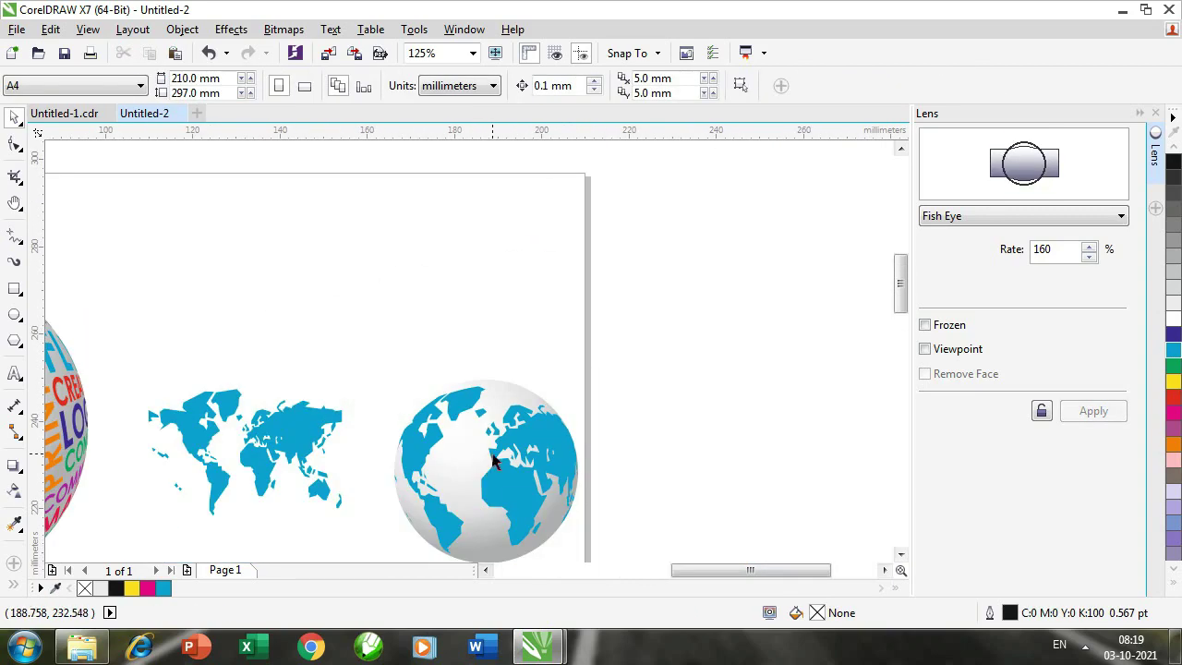
left_click_drag(481, 490, 560, 368)
left_click_drag(548, 397, 569, 392)
left_click_drag(495, 460, 518, 426)
key("space")
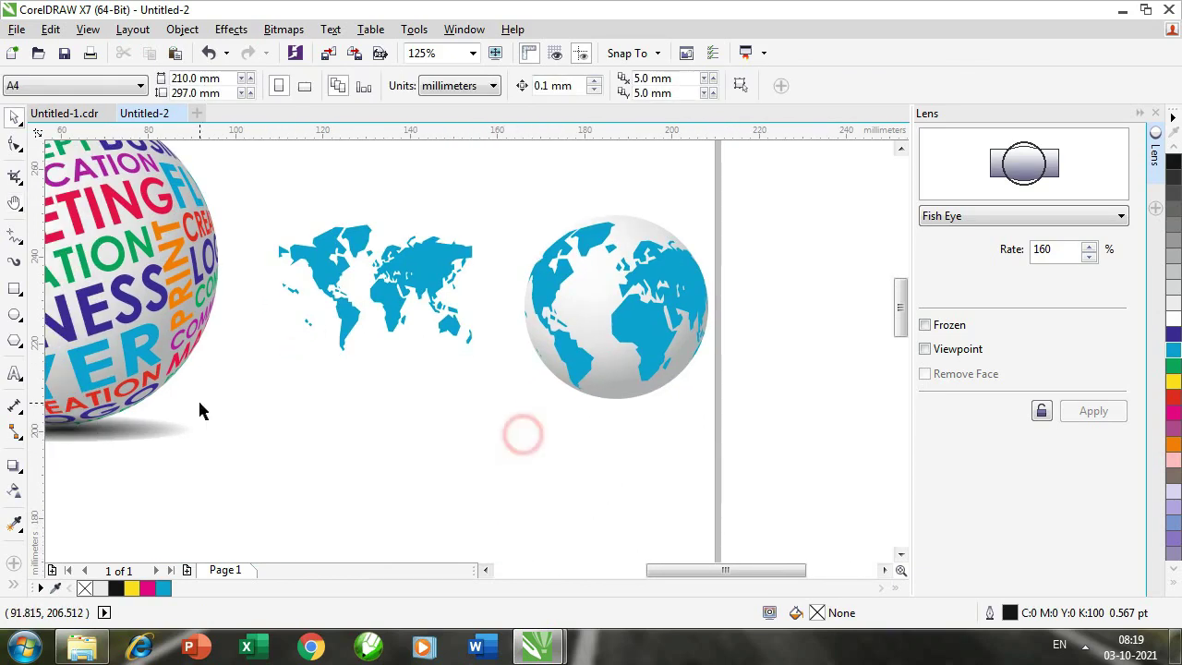
left_click(88, 440)
left_click_drag(110, 438, 653, 424)
left_click_drag(747, 394, 742, 399)
scroll(587, 436, "down", 1)
left_click(586, 450)
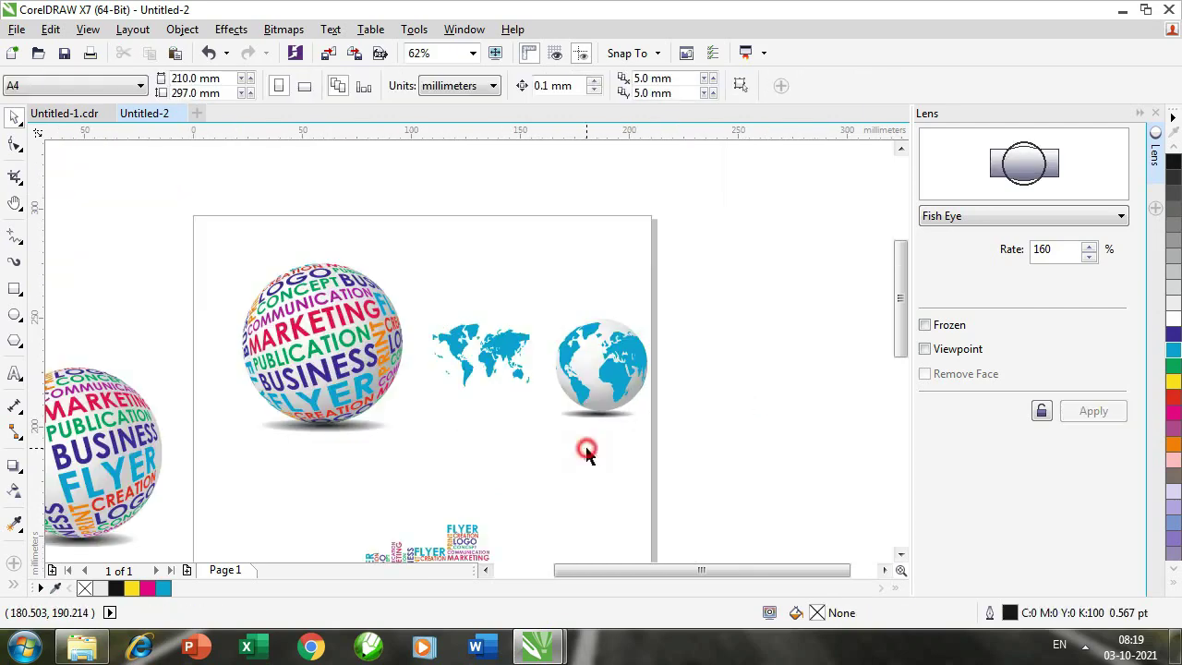
Select the whole map globe with its shadow and move it down towards the flat map
key("space")
scroll(608, 397, "up", 1)
left_click_drag(605, 380, 687, 388)
key("space")
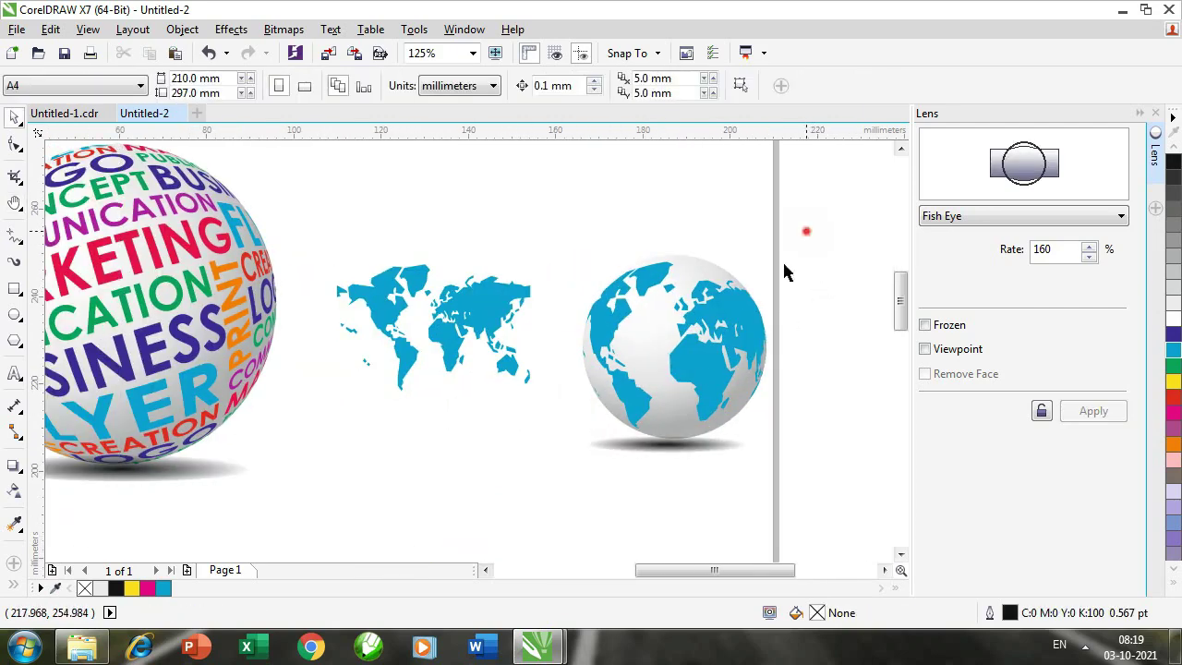
left_click_drag(785, 230, 553, 499)
left_click_drag(683, 392, 655, 431)
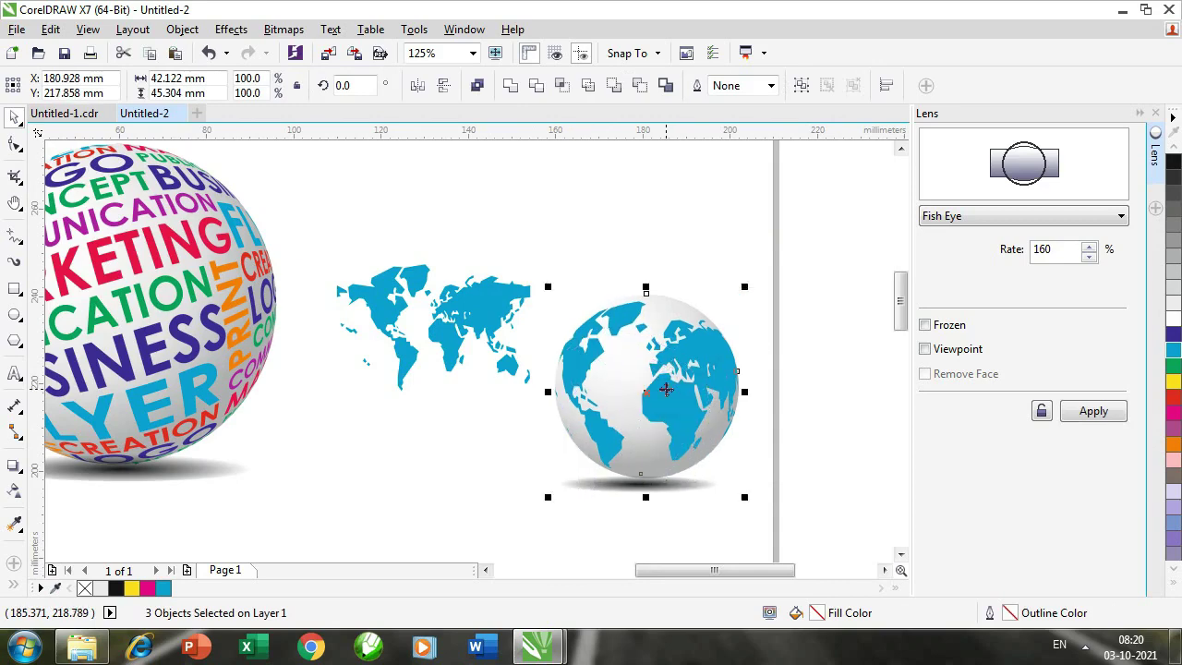
scroll(665, 389, "down", 2)
left_click(770, 417)
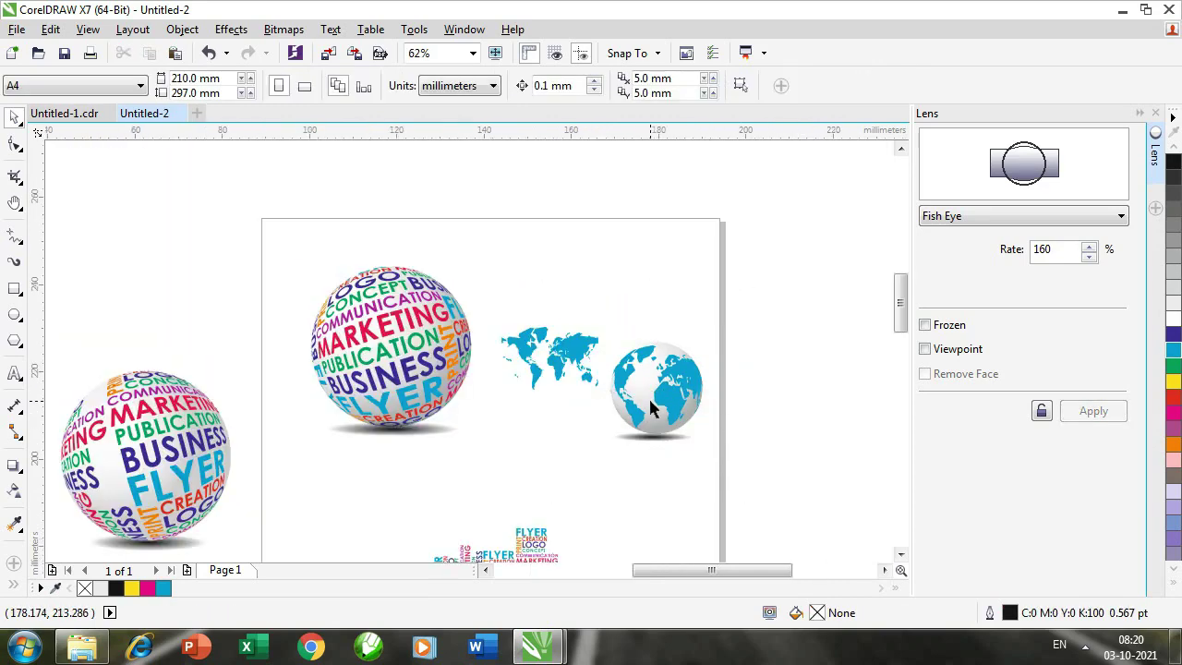
Move the flat blue world map up, clear of the map globe
scroll(648, 397, "up", 2)
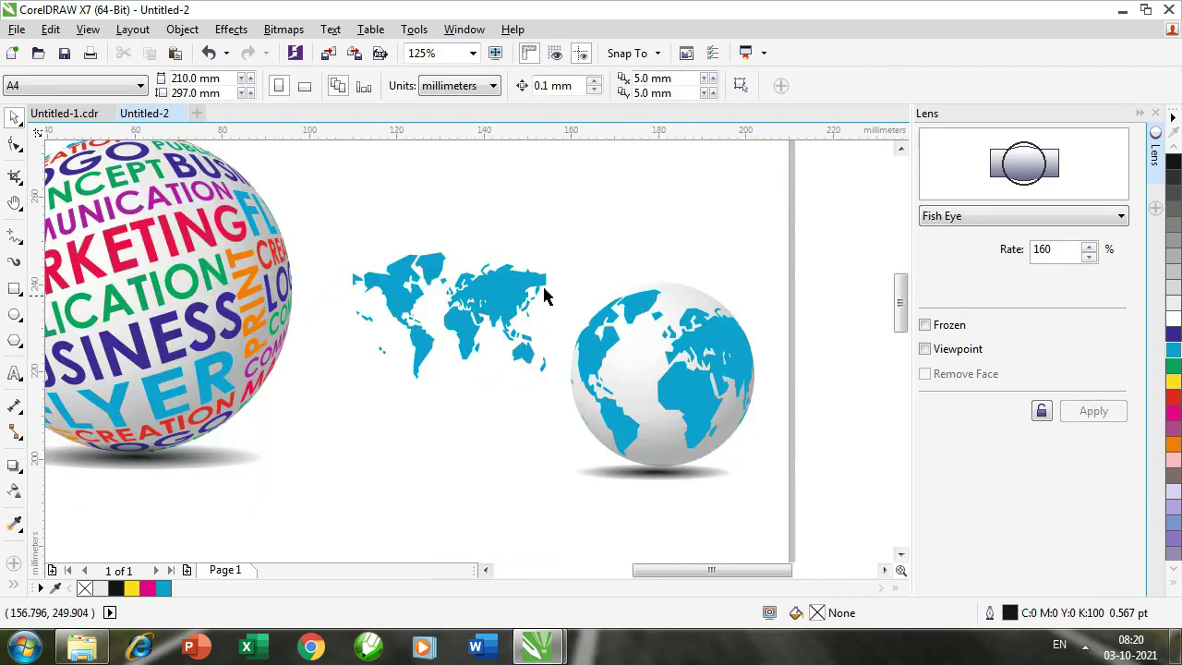
left_click(494, 295)
left_click_drag(493, 298, 494, 221)
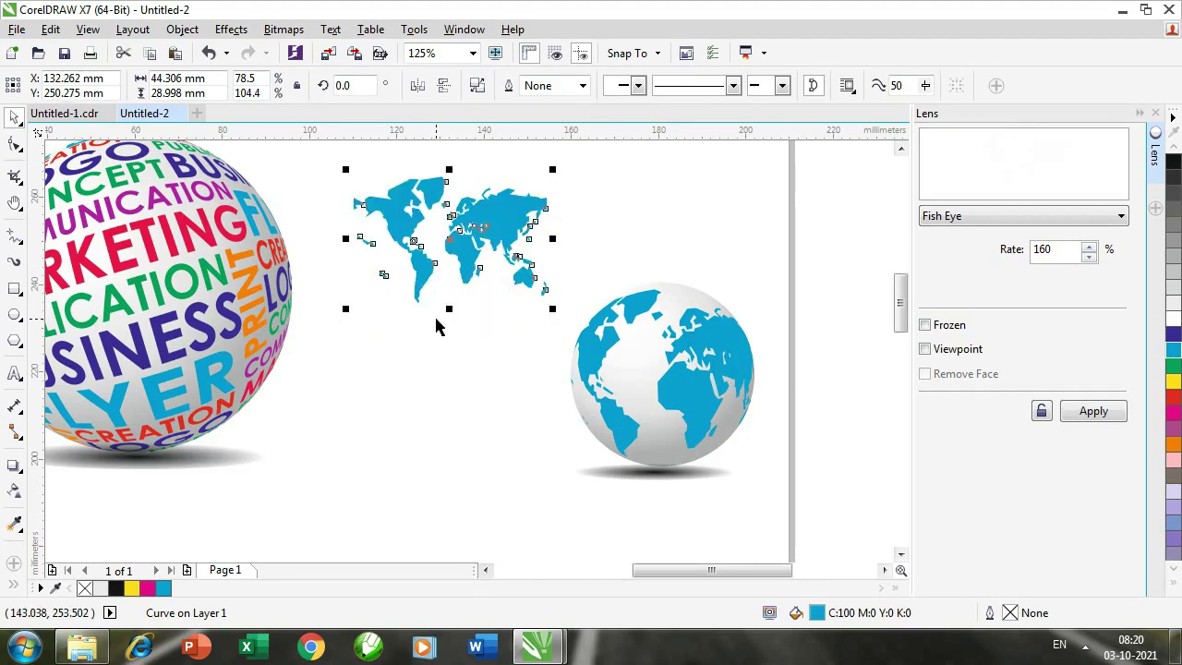
scroll(438, 327, "down", 2)
left_click(438, 395)
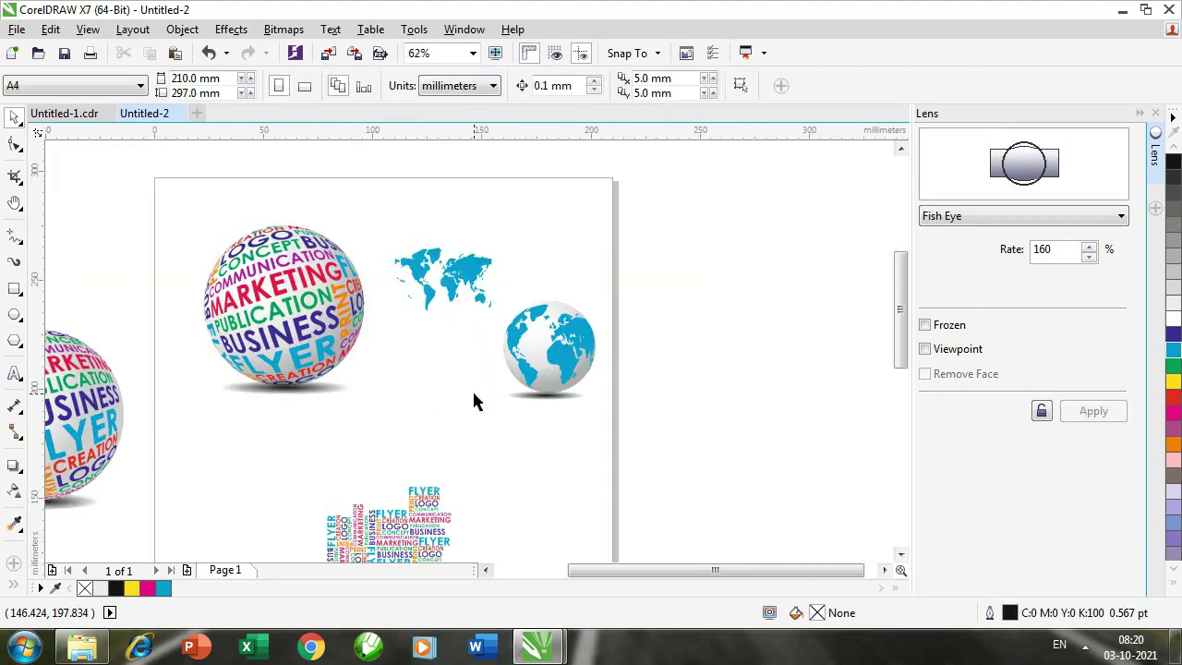
Draw a circle about 10.6 mm wide outside the page and duplicate it into an evenly spaced row of ten
left_click(15, 315)
left_click_drag(649, 292, 558, 299)
key("space")
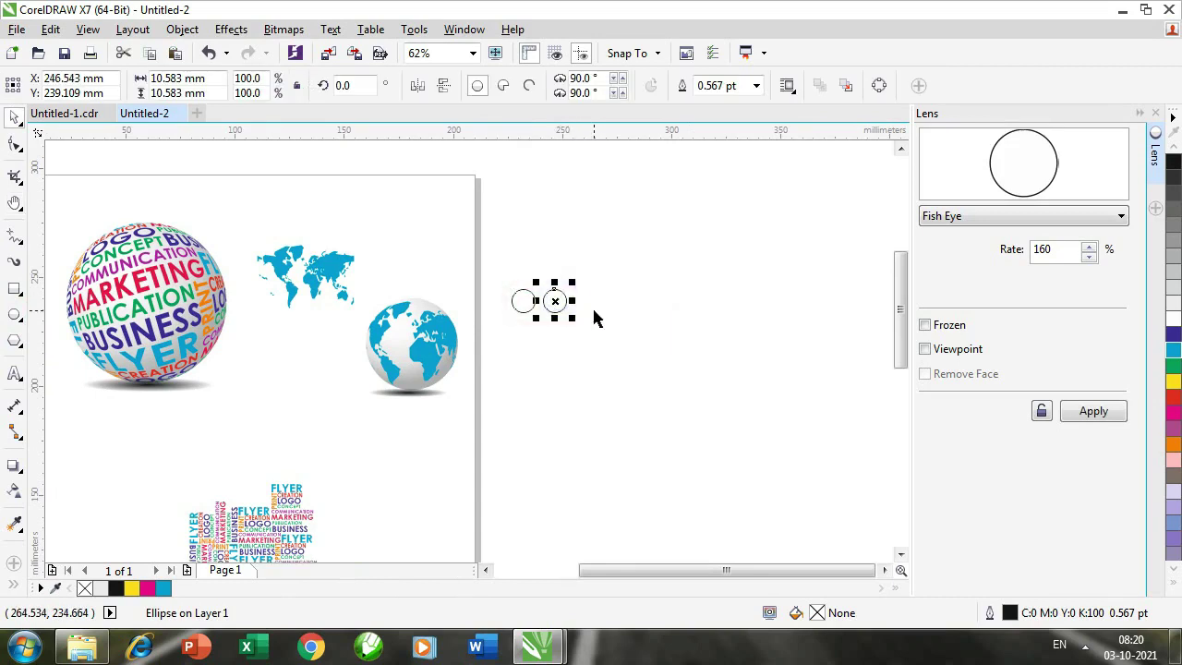
key("ctrl+r")
key("ctrl+r")
key("ctrl+r")
key("ctrl+r")
key("ctrl+r")
key("ctrl+r")
key("ctrl+r")
key("ctrl+r")
Fill all circles in the row with black and remove their outlines
left_click_drag(839, 252, 497, 343)
left_click(1174, 162)
right_click(1174, 146)
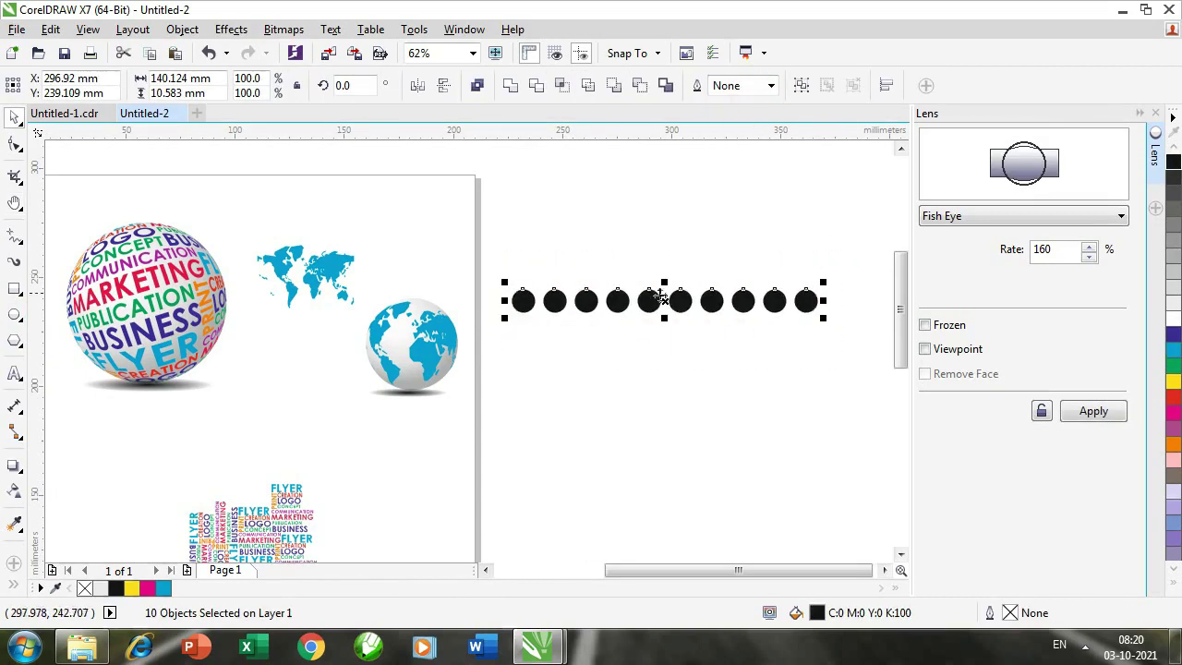
Duplicate the row of black dots downward at even spacing to form a grid of twelve rows
left_click_drag(651, 295, 655, 322)
key("ctrl+r")
key("ctrl+r")
key("ctrl+r")
key("ctrl+r")
key("ctrl+r")
key("ctrl+r")
key("ctrl+r")
key("ctrl+r")
key("ctrl+r")
key("ctrl+r")
left_click(859, 443)
Draw a circle about 100 mm wide over the middle of the dot grid and apply a 160% Fish Eye lens
left_click(13, 315)
left_click_drag(338, 337, 507, 507)
key("space")
mouse_move(425, 420)
left_mouse_down()
mouse_move(647, 337)
mouse_move(636, 352)
left_mouse_up()
left_click_drag(726, 262, 749, 239)
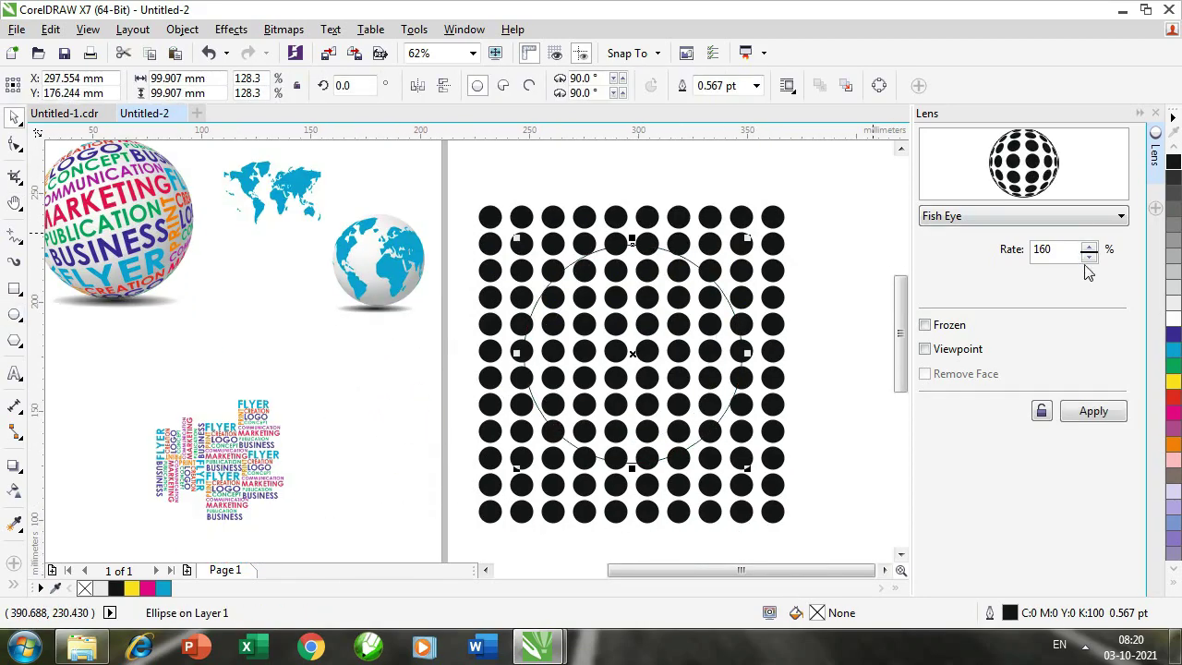
left_click(1095, 413)
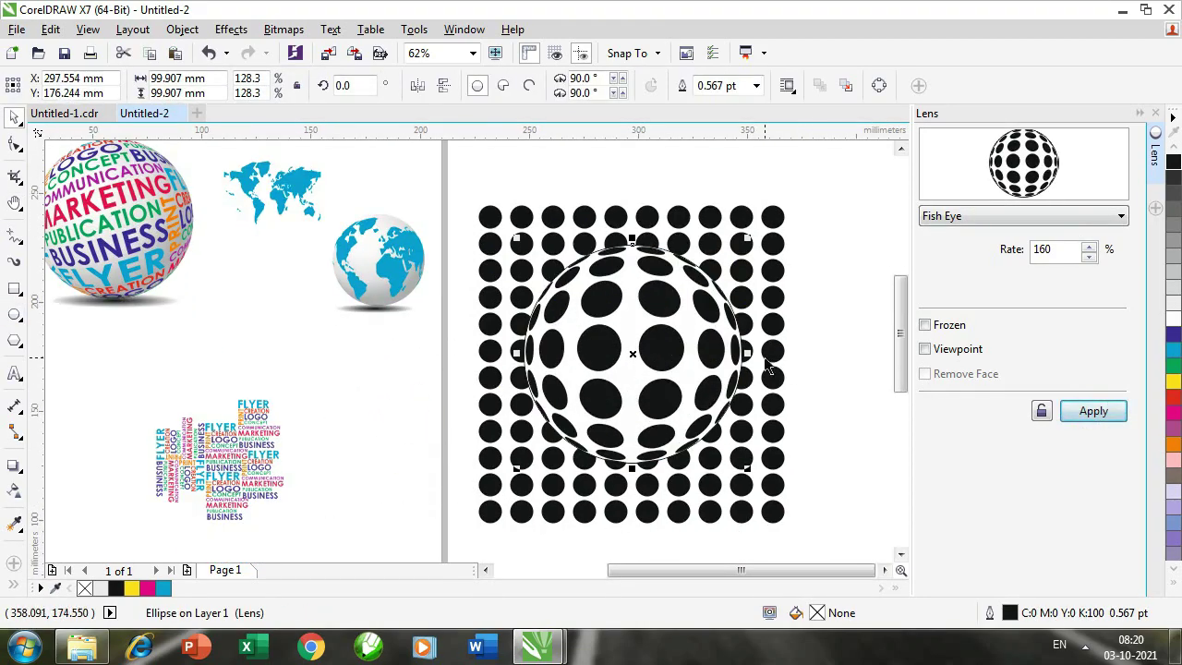
Lower the dot sphere's Fish Eye rate to 125% and apply it, and reduce it further to 105% and reapply
left_click(1090, 256)
left_click(1090, 255)
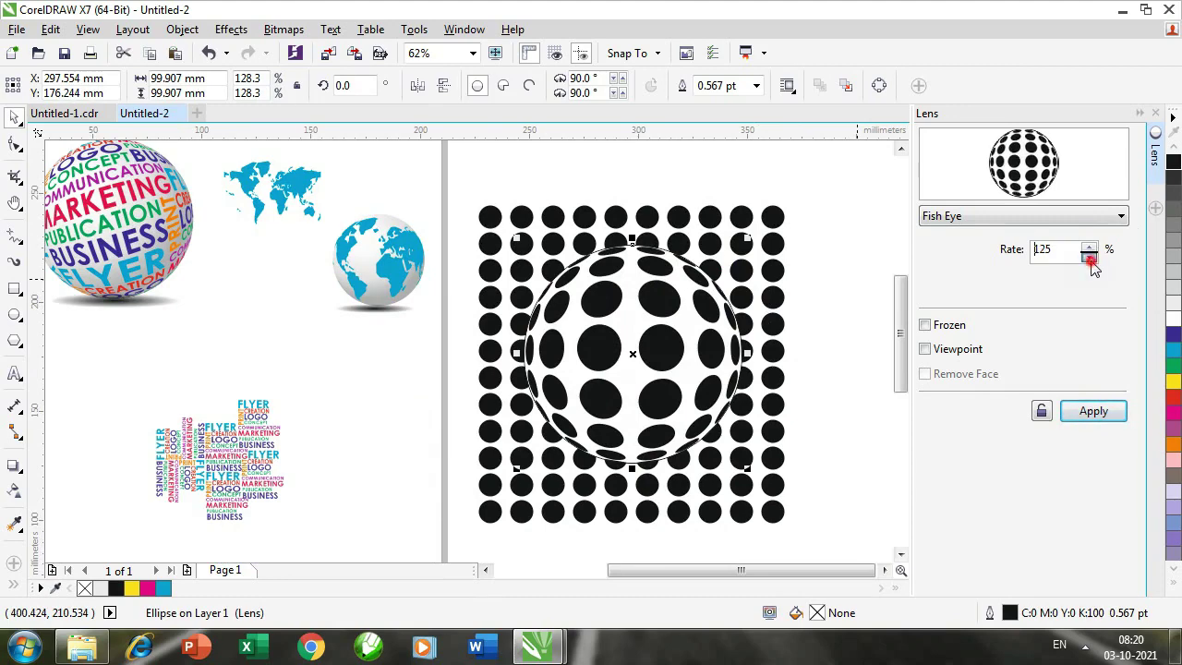
left_click(1094, 411)
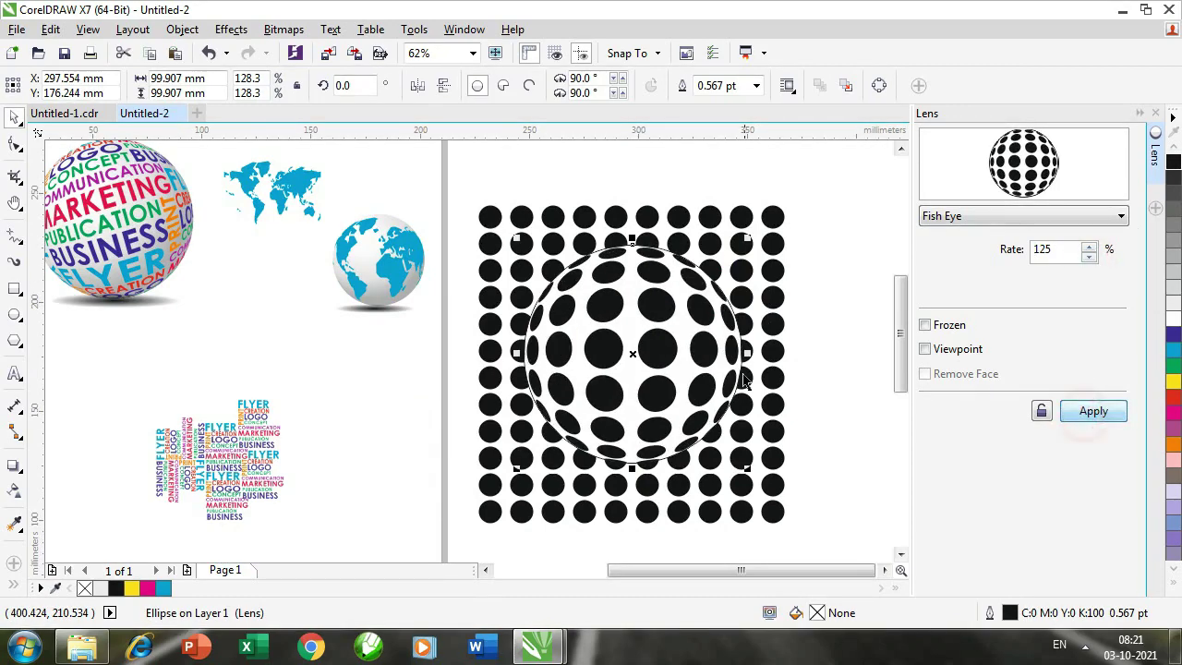
left_click(1090, 256)
left_click(1089, 256)
left_click(1094, 411)
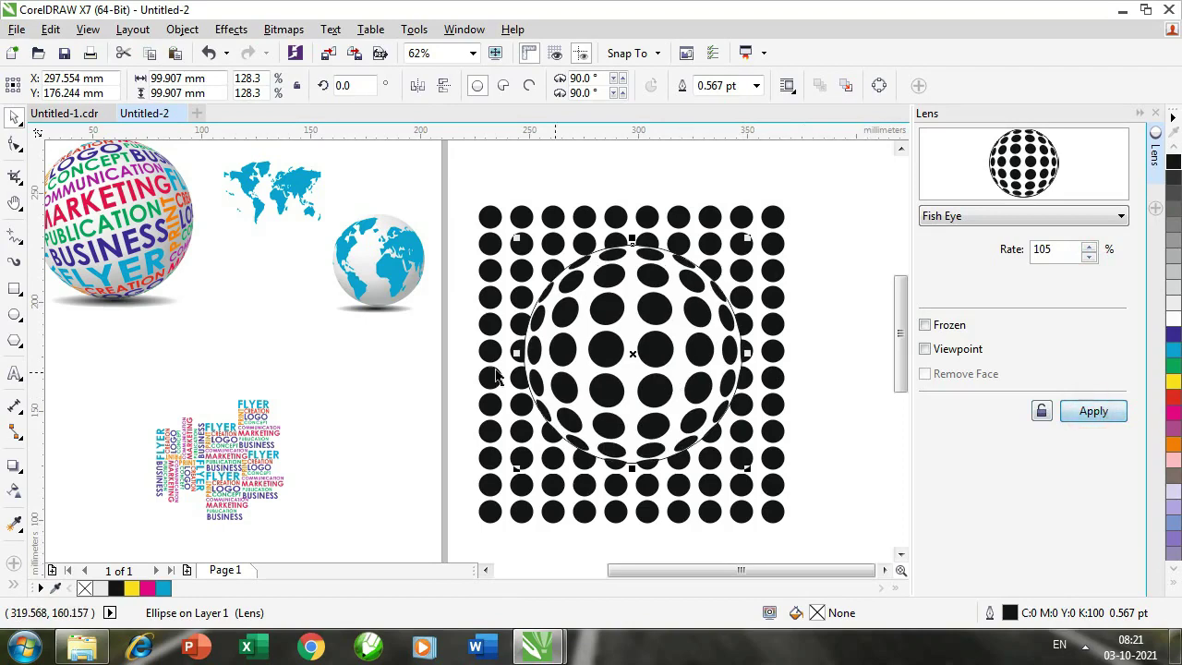
Freeze the Fish Eye lens over the dot grid and move the resulting dot sphere beside the grid
left_click(363, 407)
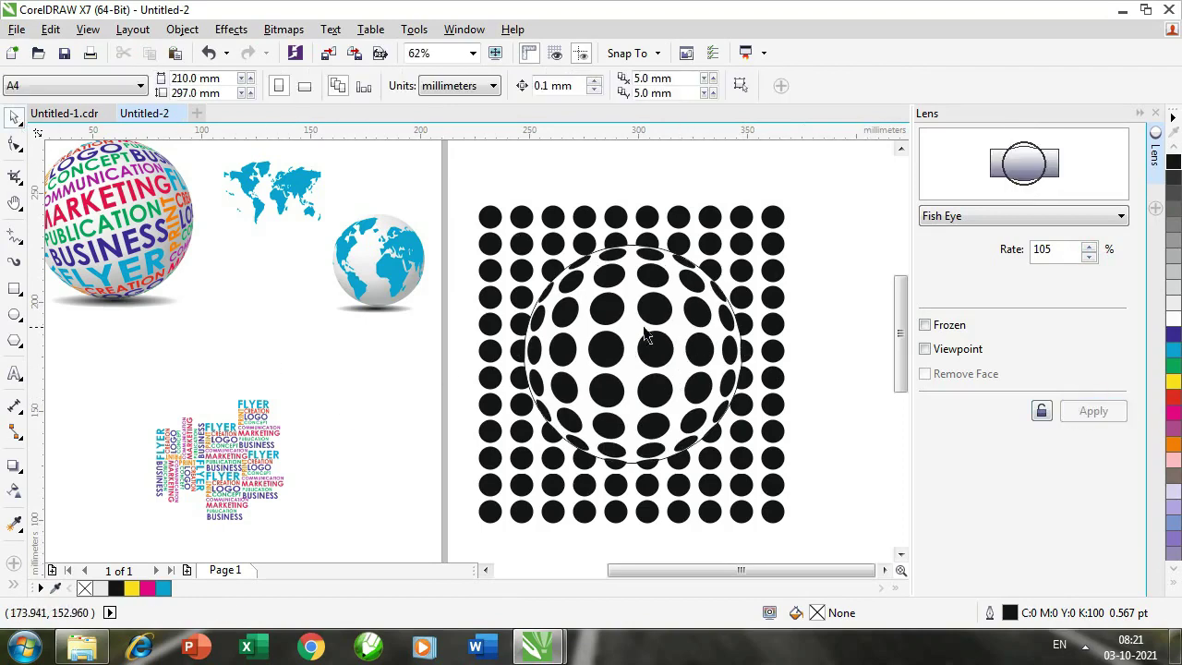
left_click(644, 356)
left_click_drag(663, 354, 756, 288)
left_click(926, 327)
left_click(1094, 411)
left_click(734, 434)
left_click(757, 303)
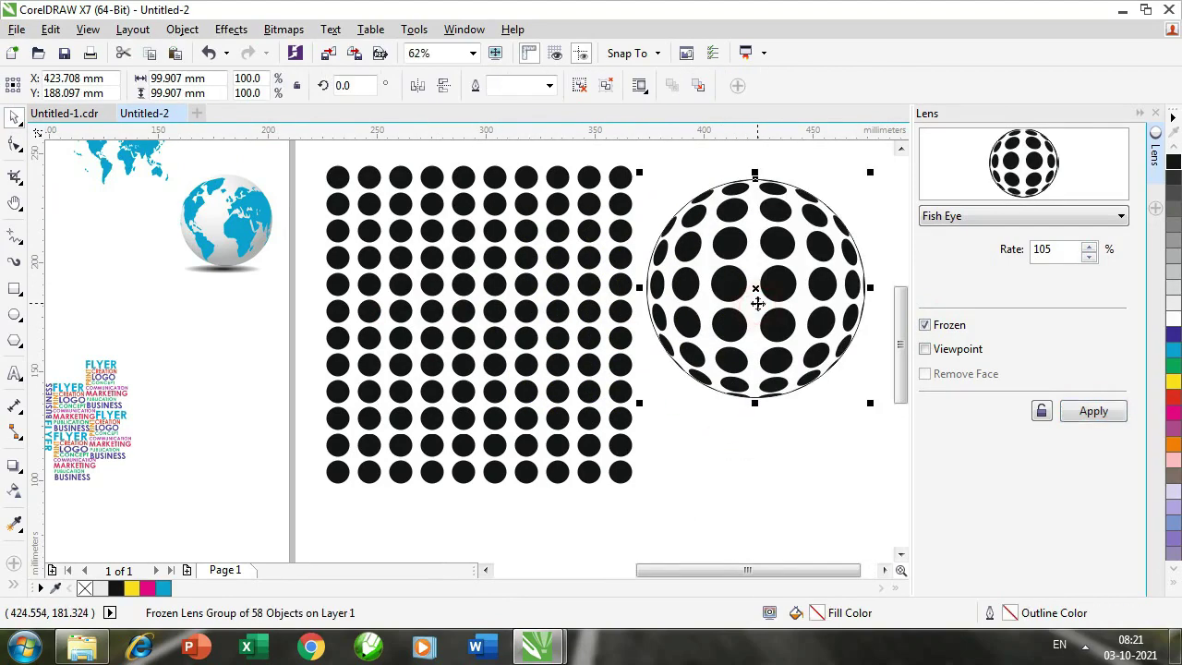
Draw a six-point star about 53 x 61 mm above the dot grid, reduce its sharpness to form a hexagon and convert it to curves
key("h")
left_click_drag(699, 329, 706, 424)
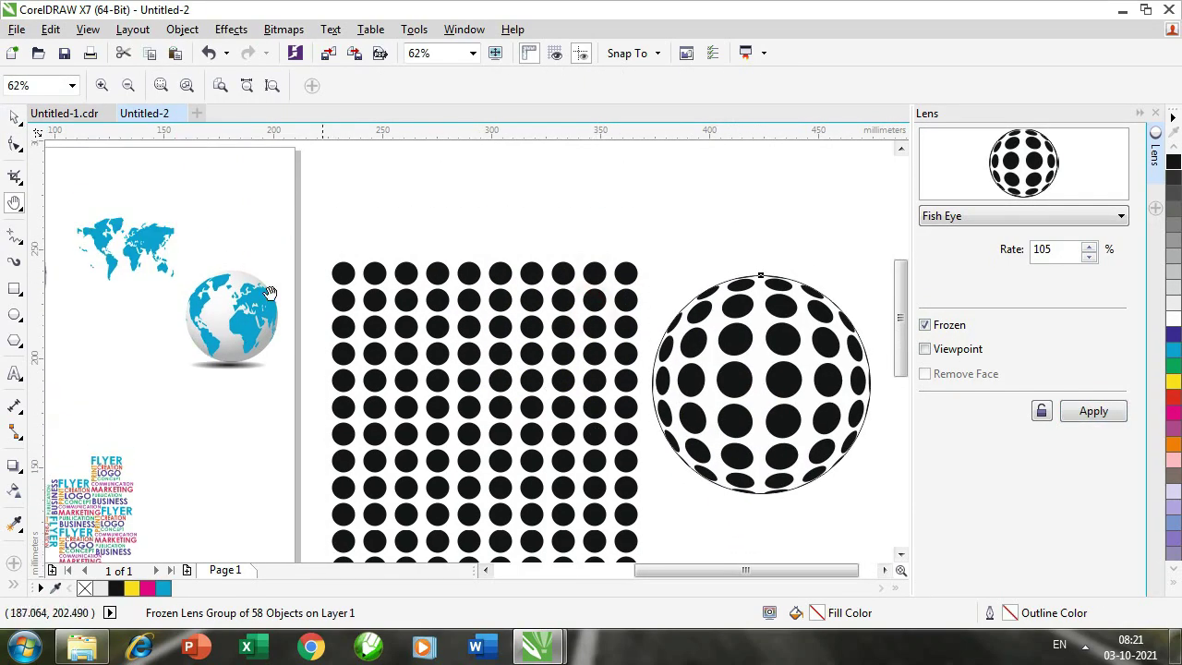
left_click_drag(591, 399, 547, 350)
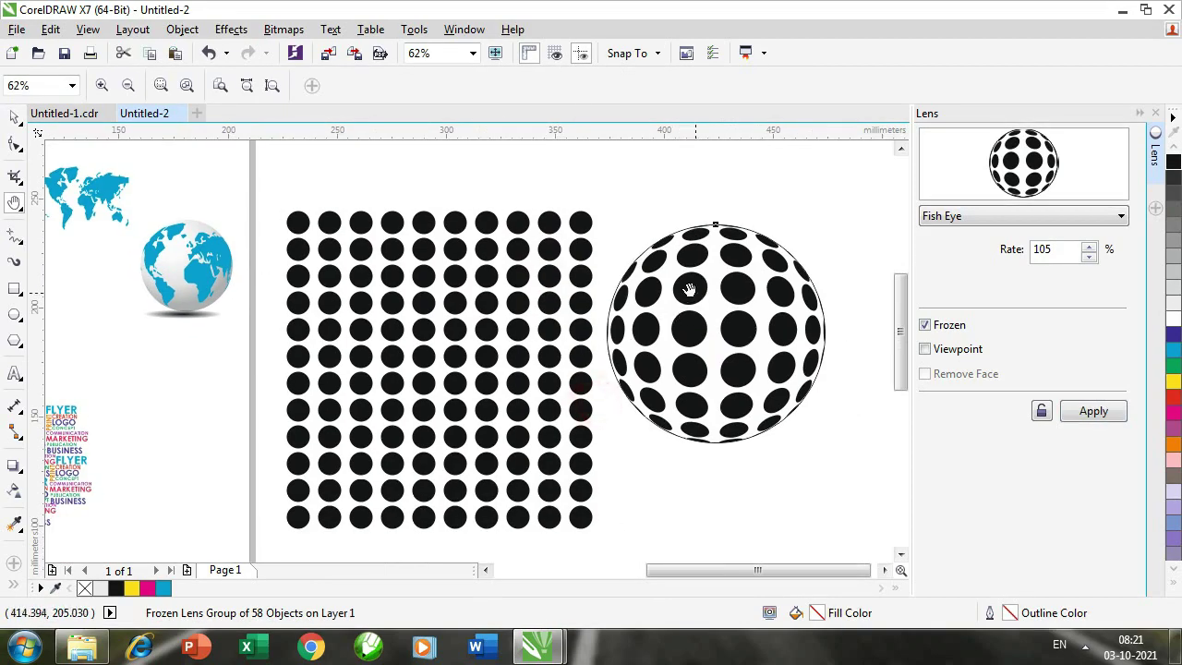
left_click_drag(706, 377, 597, 415)
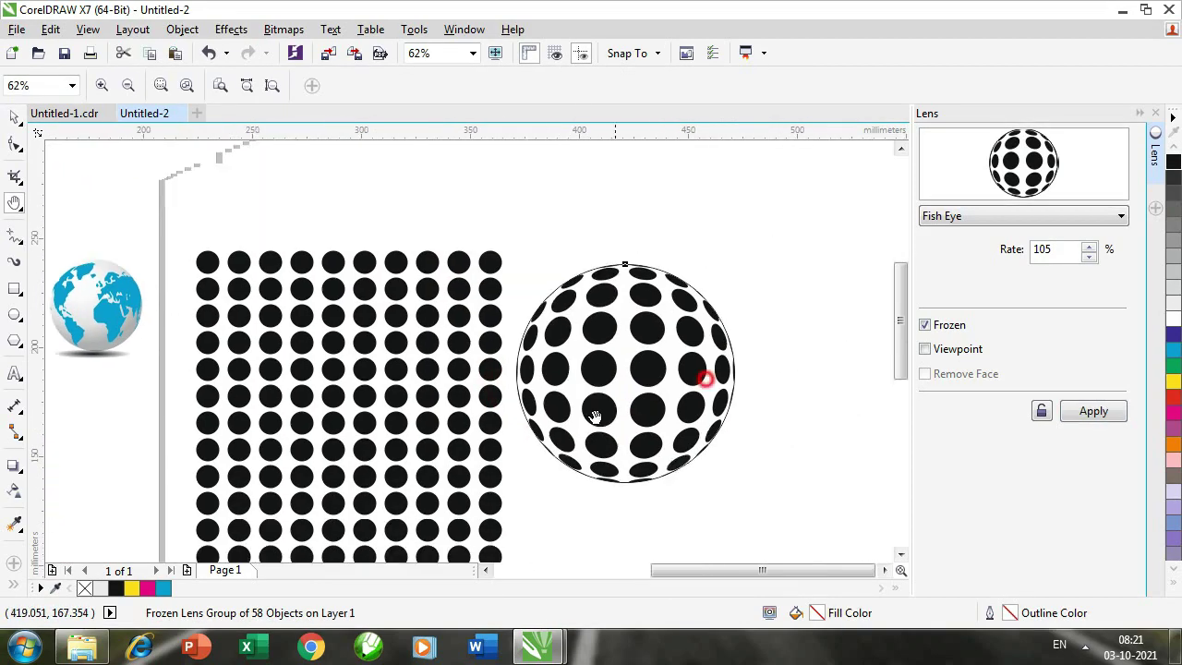
left_click_drag(578, 348, 596, 437)
key("space")
left_click(422, 310)
left_click(13, 340)
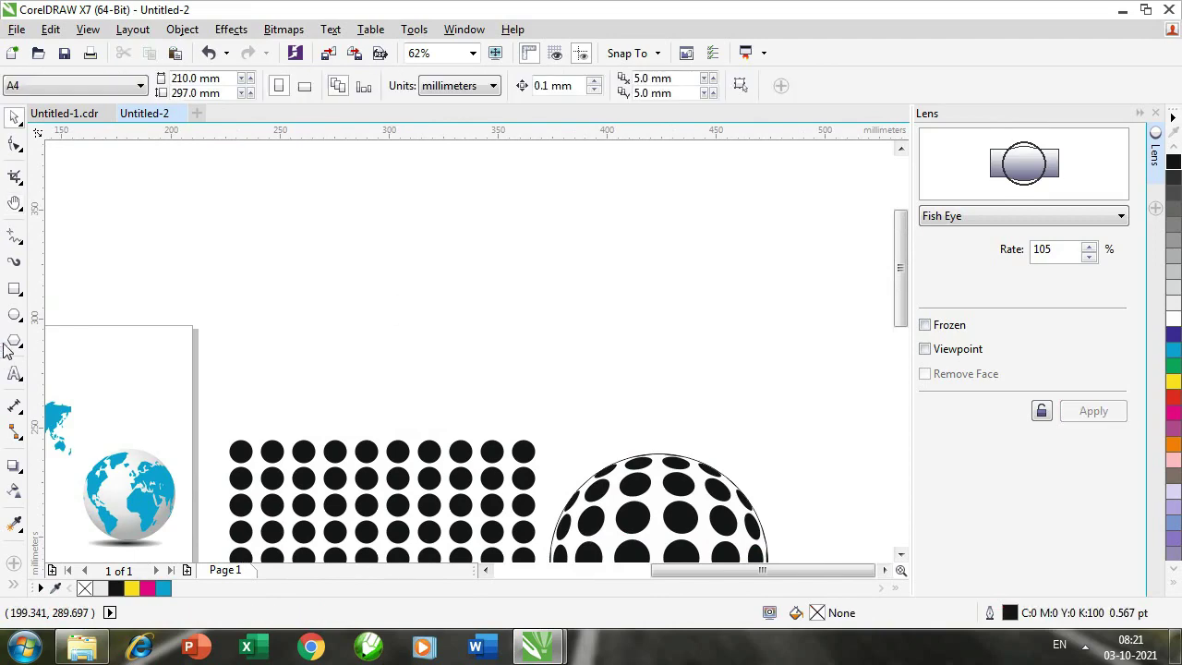
left_click_drag(332, 257, 461, 402)
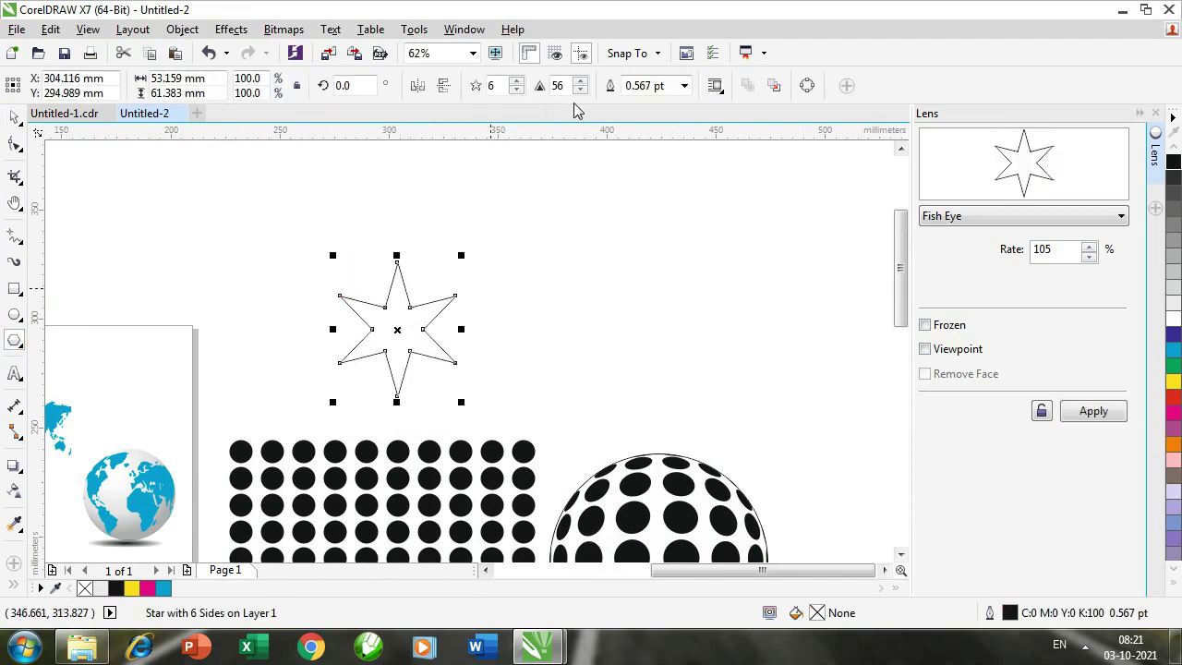
left_click(560, 85)
scroll(415, 369, "up", 2)
key("ctrl+q")
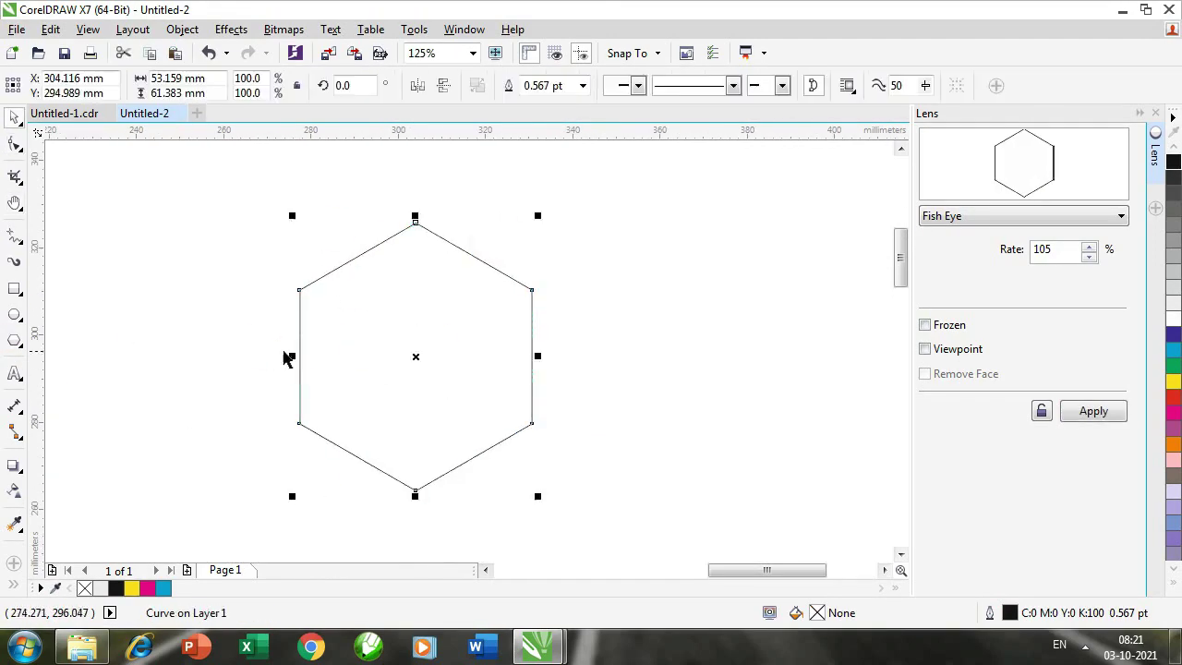
Copy the hexagon into a seven-row honeycomb with six cells per row and draw a circle about 75 mm wide over it
left_click_drag(216, 265, 781, 385)
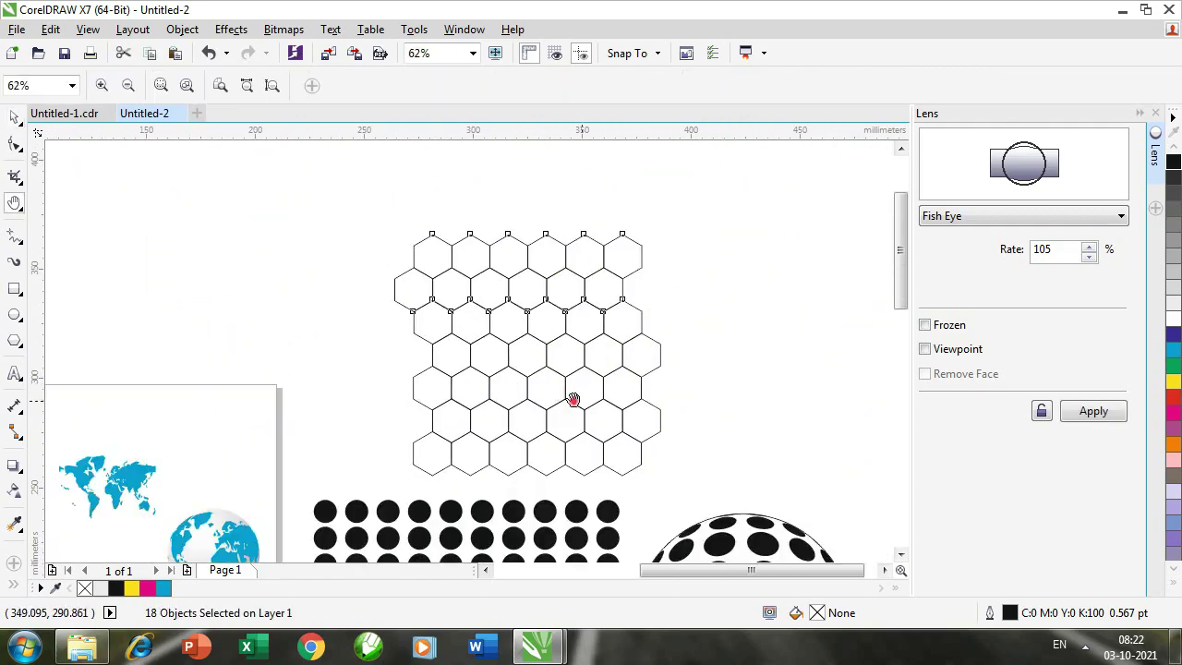
key("Escape")
left_click(13, 314)
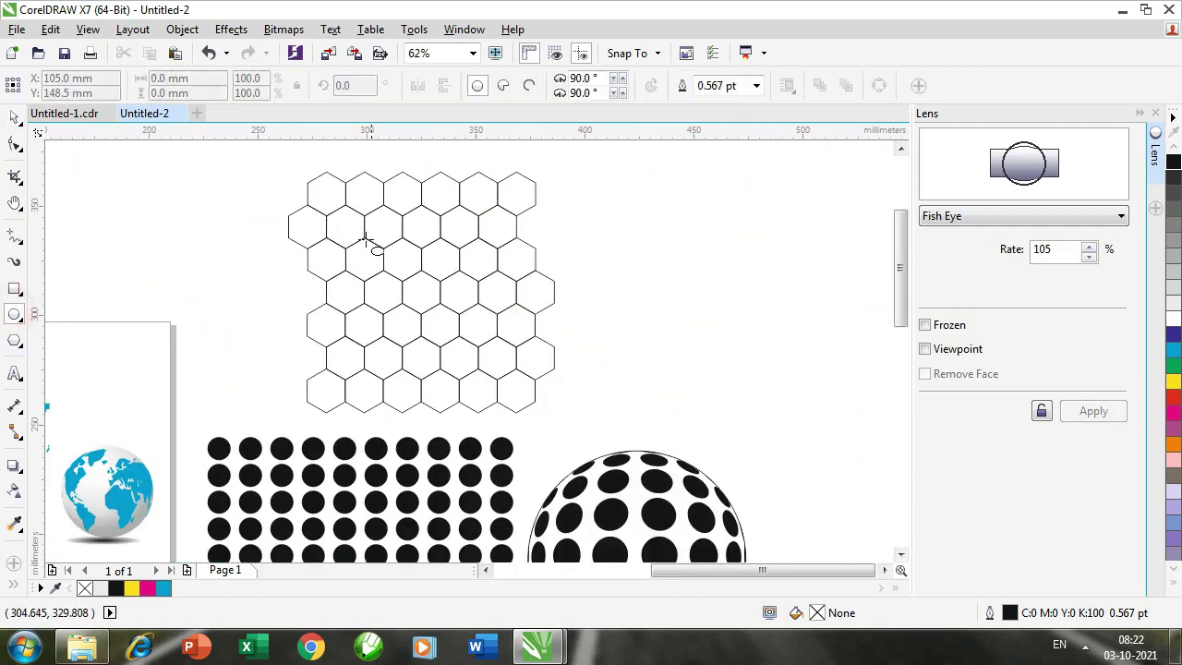
left_click_drag(339, 212, 516, 388)
key("h")
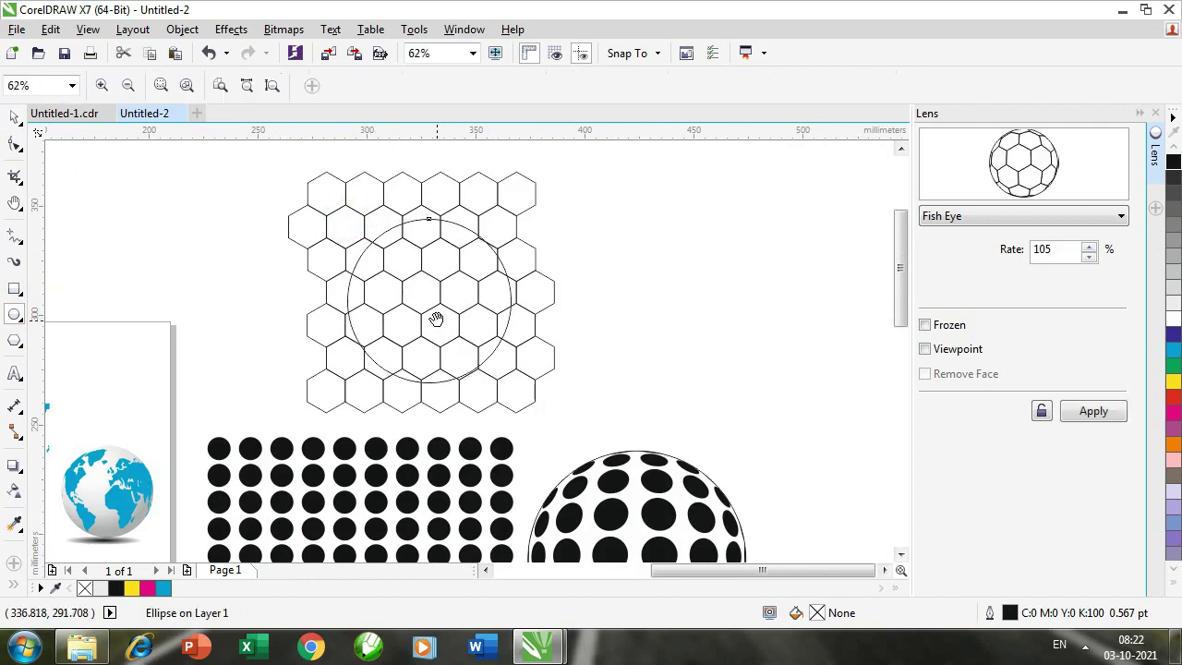
scroll(437, 319, "up", 1)
mouse_move(435, 319)
left_mouse_down()
mouse_move(425, 338)
mouse_move(459, 383)
mouse_move(446, 339)
left_mouse_up()
key("space")
left_click_drag(446, 339, 448, 340)
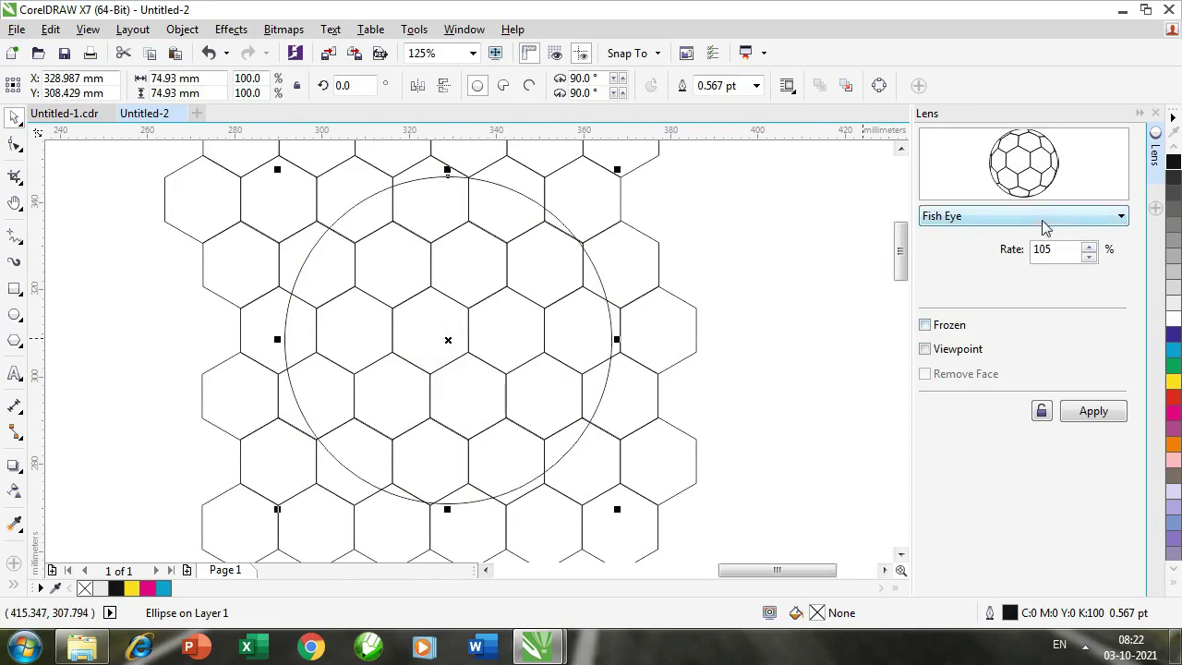
Apply a frozen 95% Fish Eye lens to the circle and move the resulting ball away from the honeycomb
left_click(1094, 412)
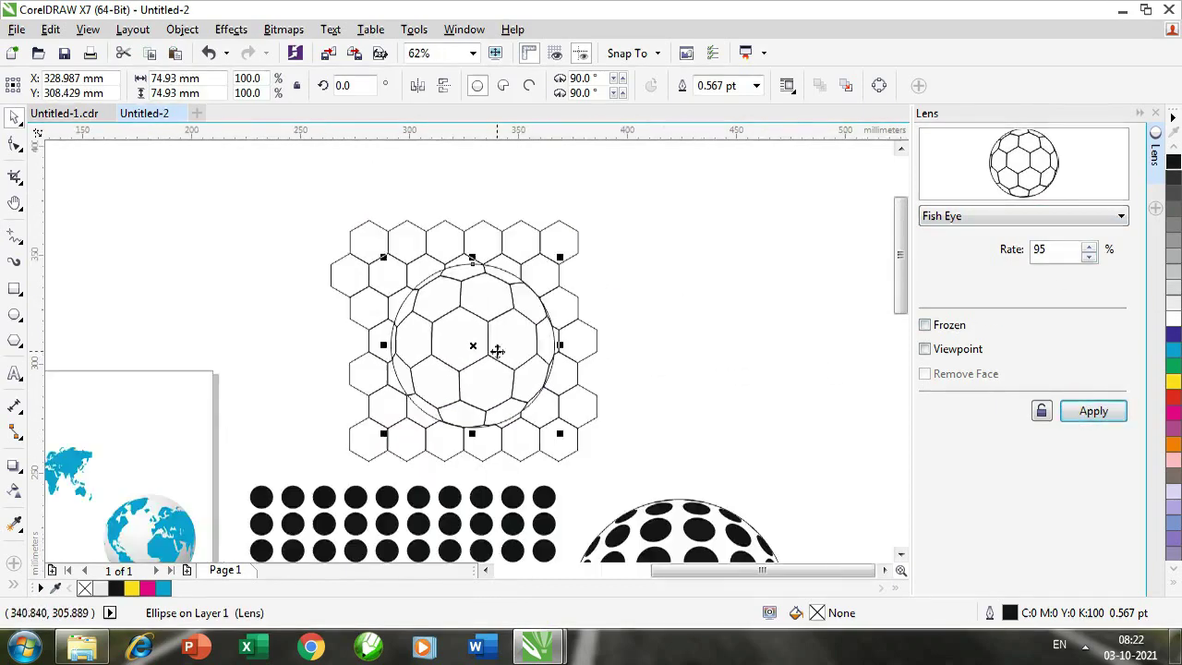
left_click_drag(496, 349, 163, 379)
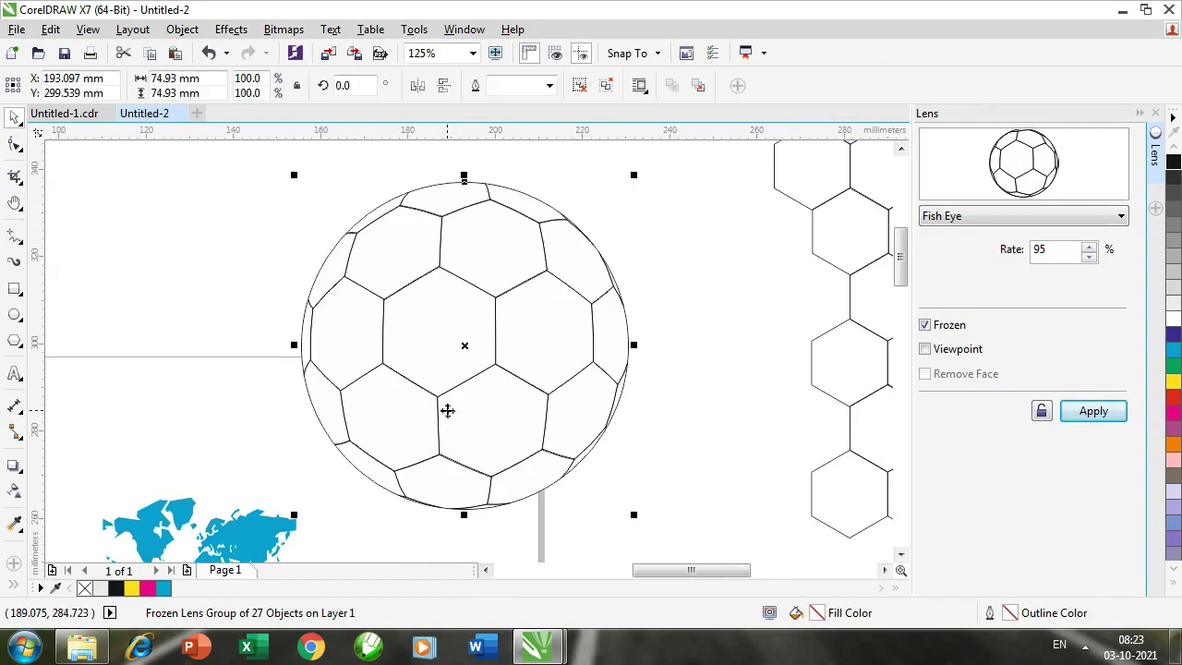
Ungroup and break apart the ball, and give its circle a white-to-gray fountain fill without an outline
key("ctrl+u")
key("ctrl+k")
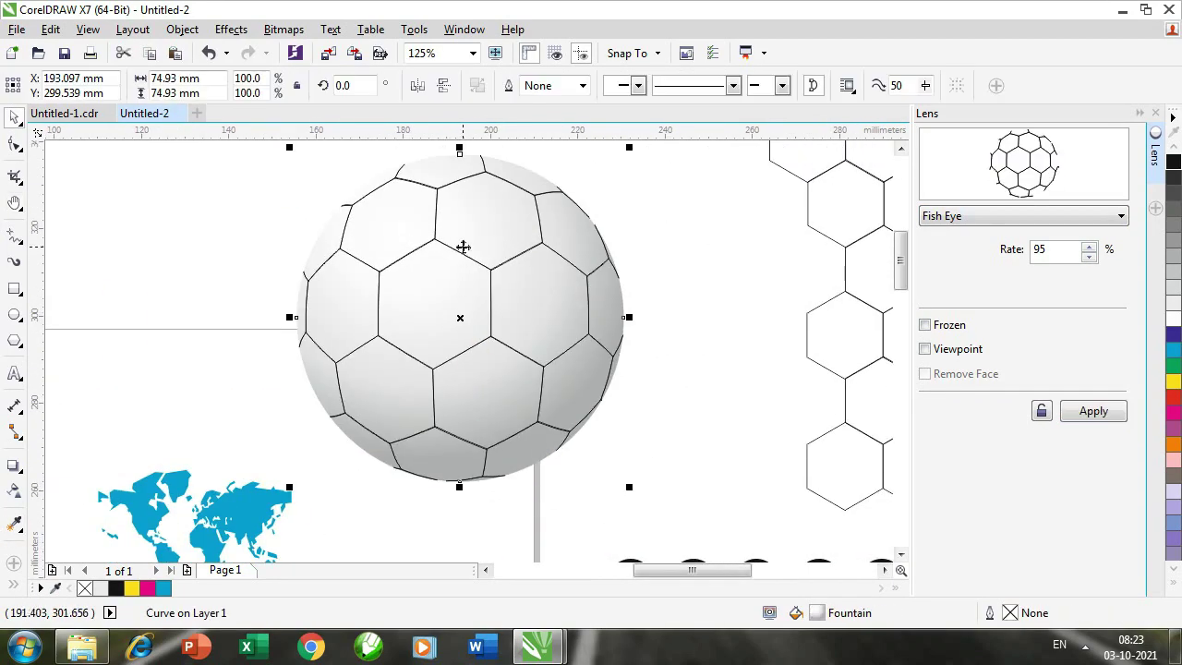
Close the open curve of the hexagon panel near the top of the ball
left_click(464, 261)
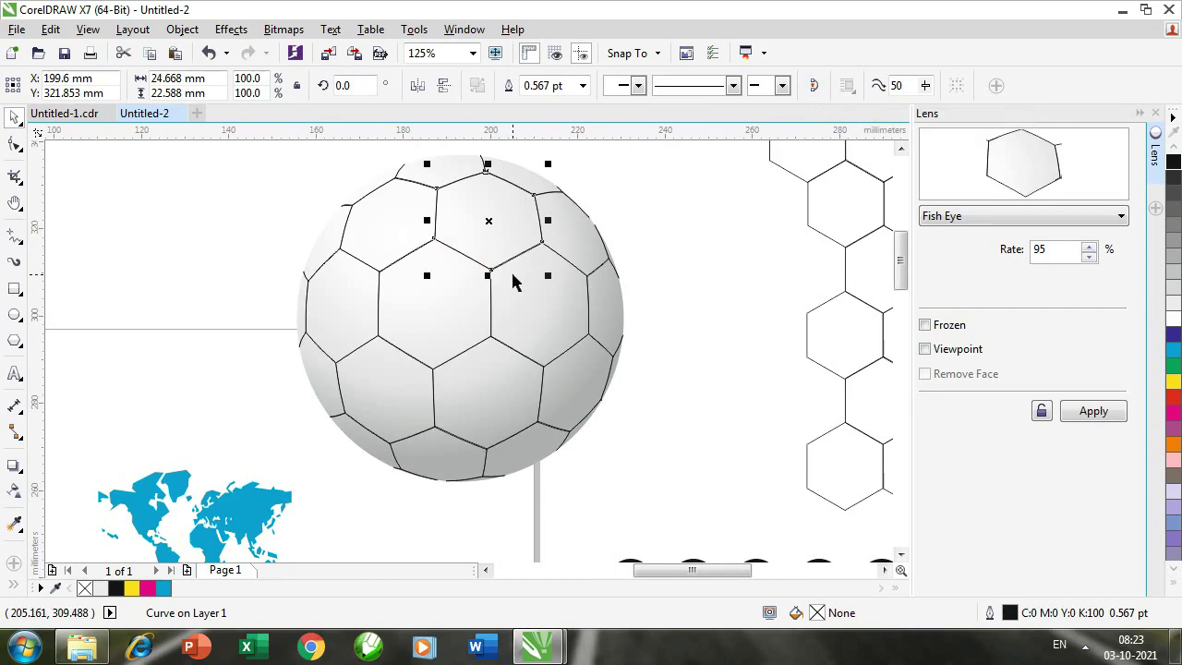
key("h")
left_click_drag(524, 267, 474, 299)
key("space")
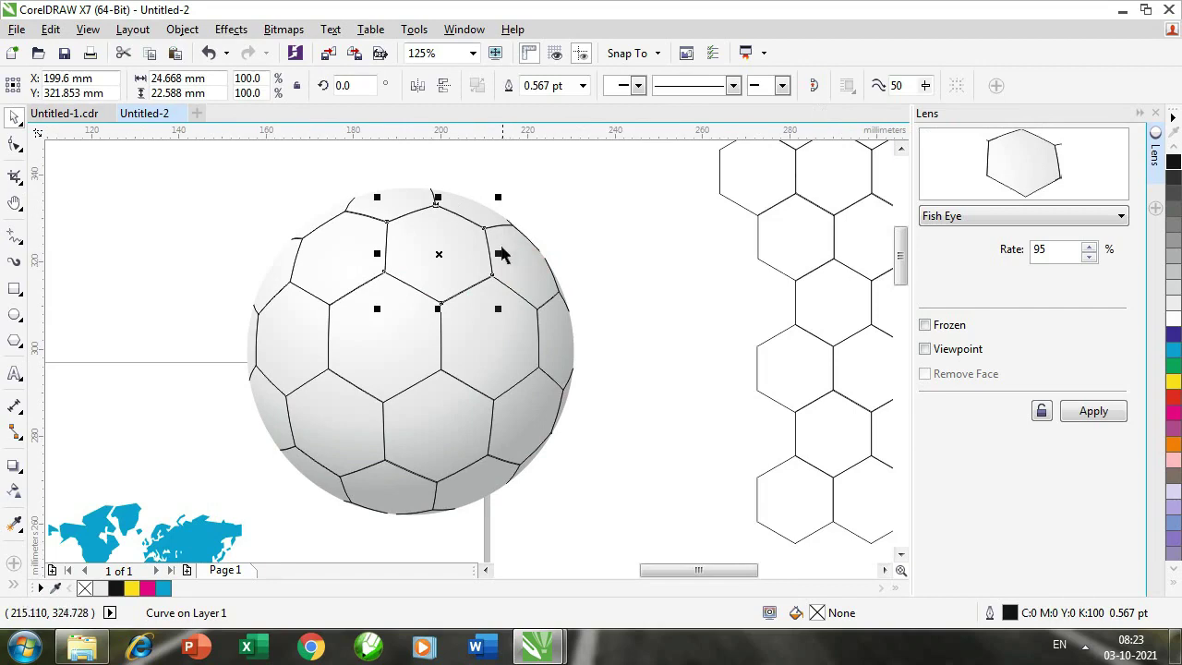
left_click(814, 86)
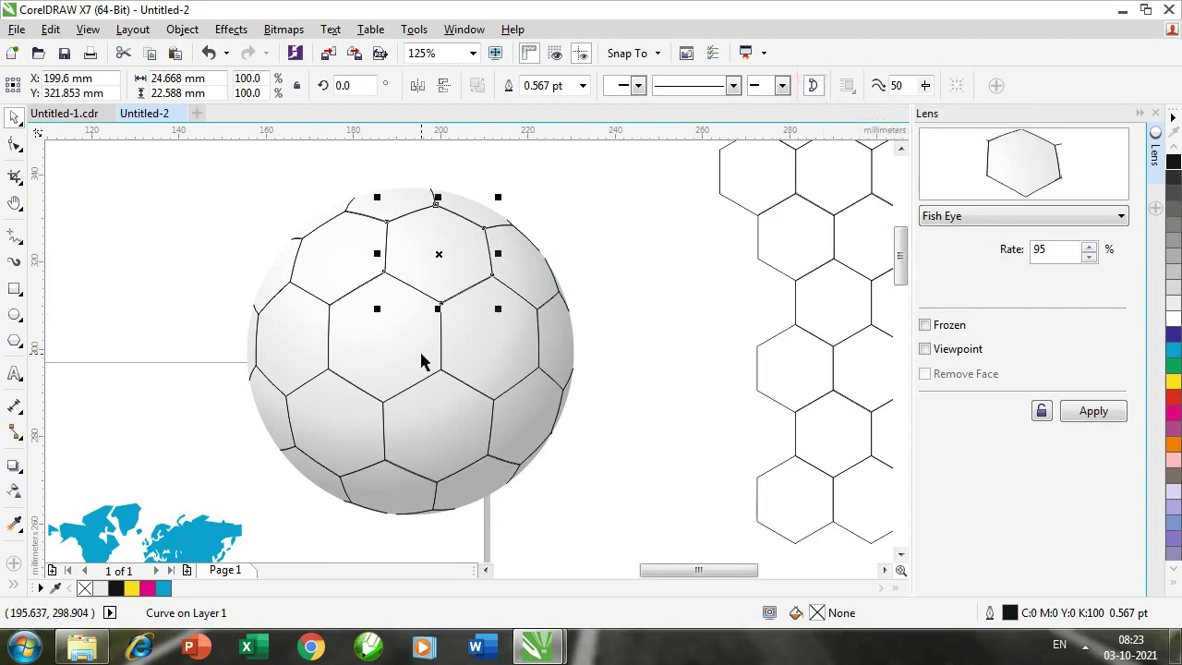
Add a one-step inside contour offset about 2.4 mm to the ball's upper hexagon panel
key("h")
double_click(383, 278)
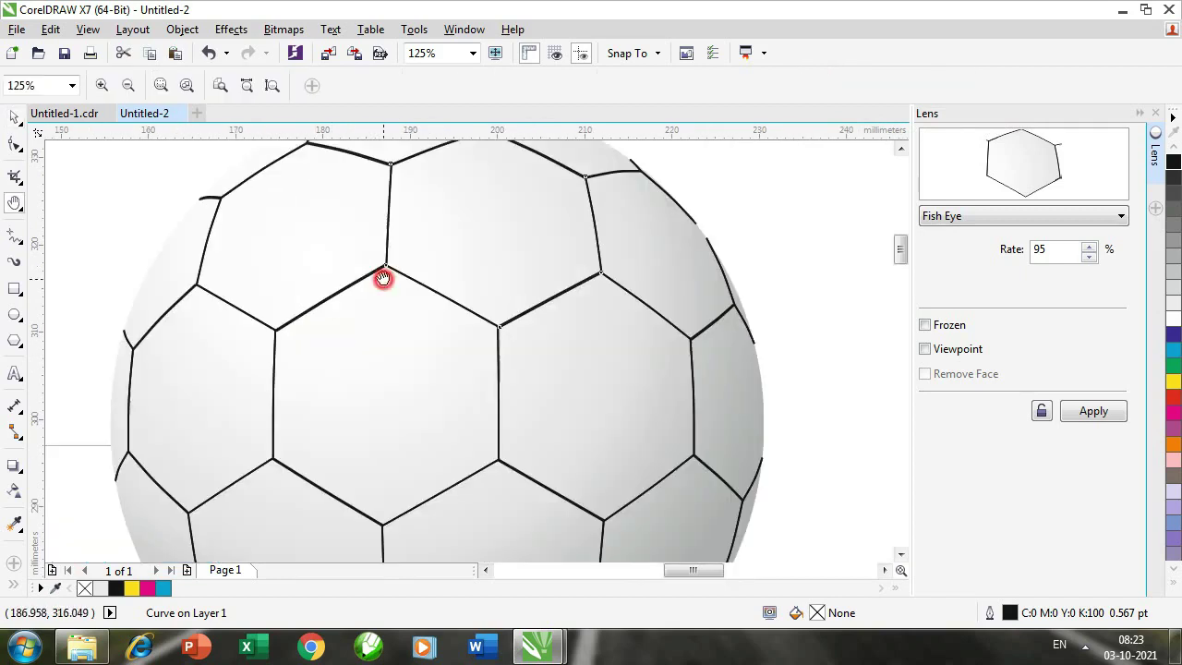
left_click_drag(470, 263, 442, 383)
key("space")
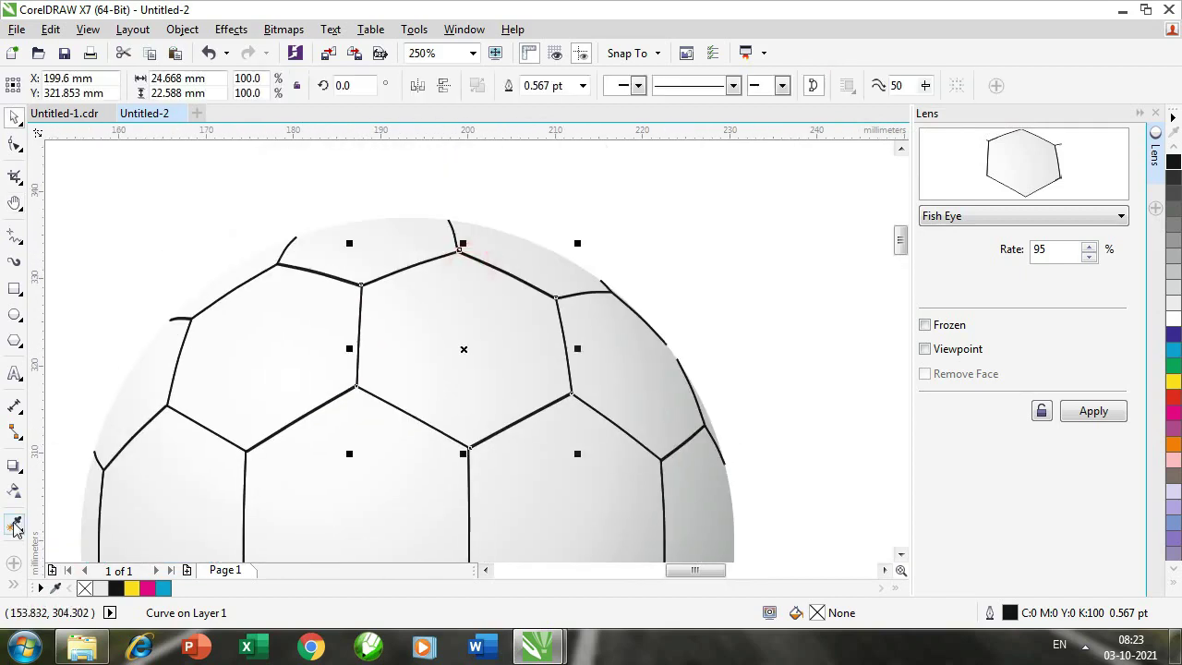
left_click(13, 468)
left_click(18, 473)
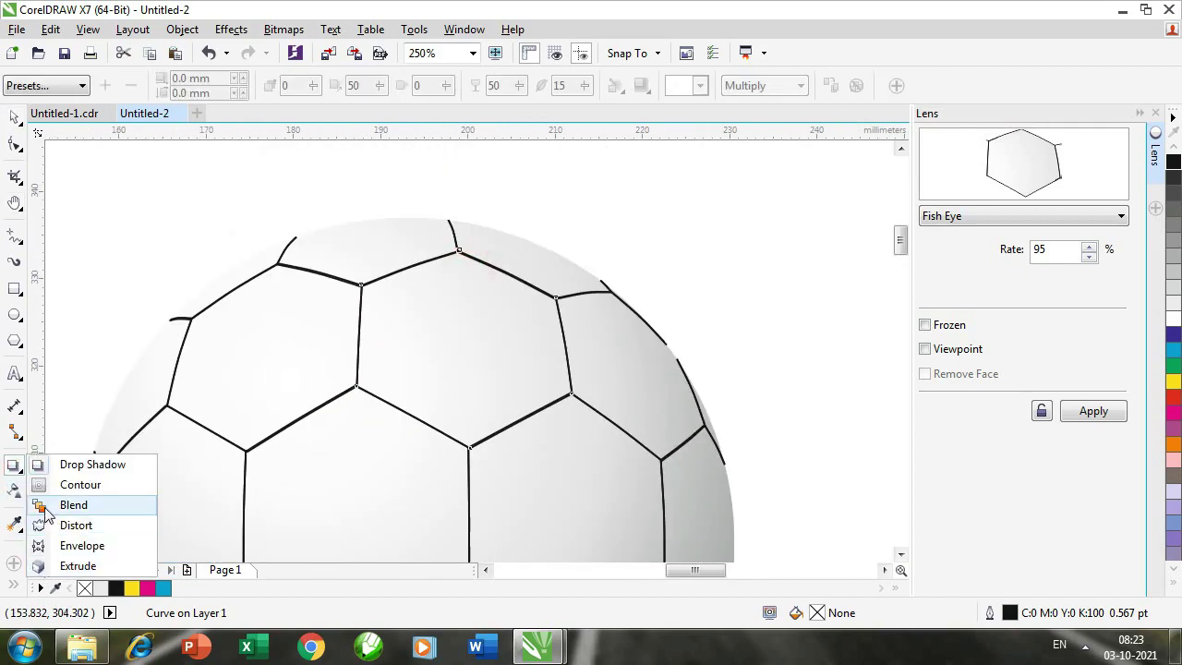
left_click(65, 485)
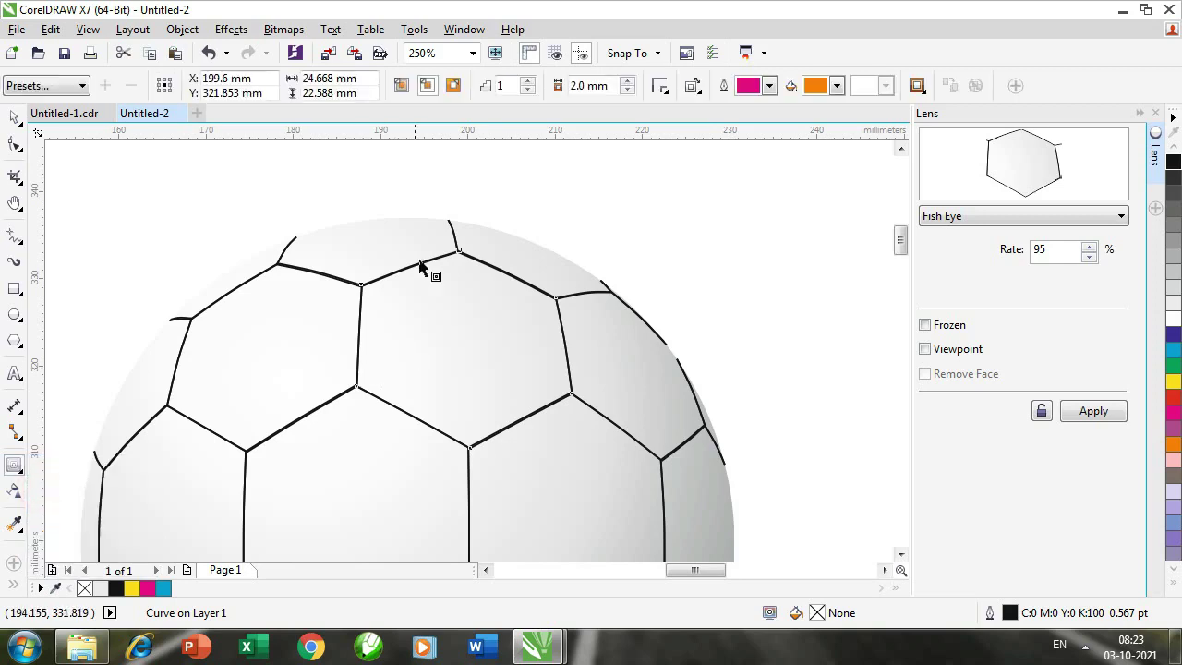
left_click_drag(415, 273, 438, 301)
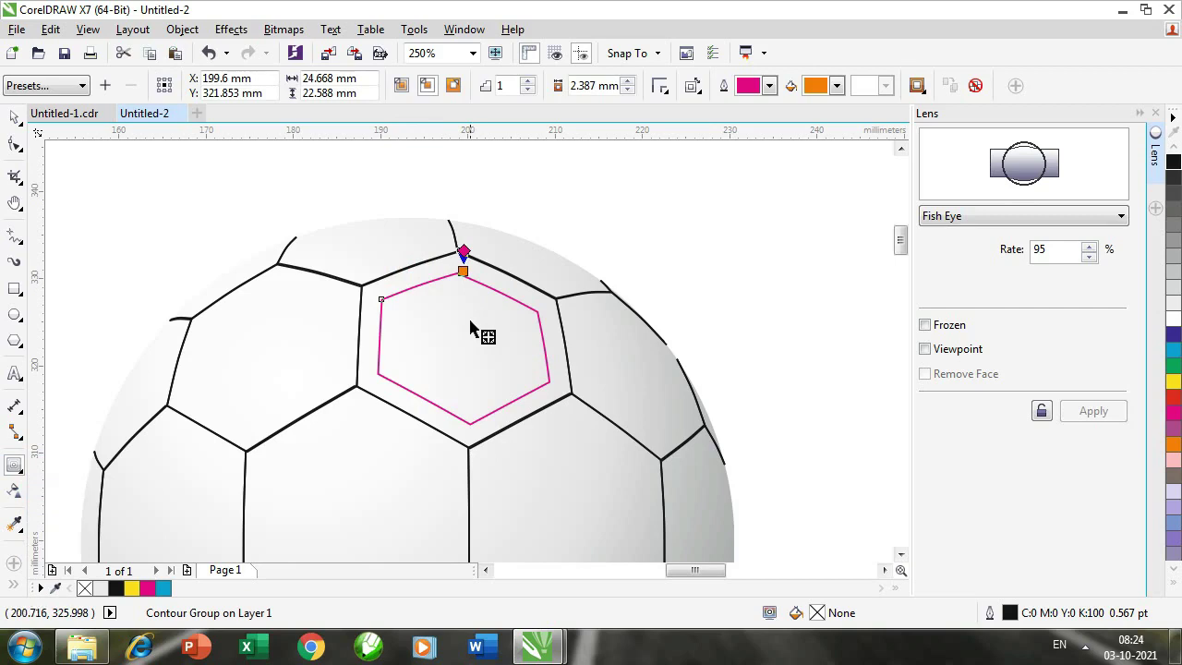
scroll(475, 367, "down", 2)
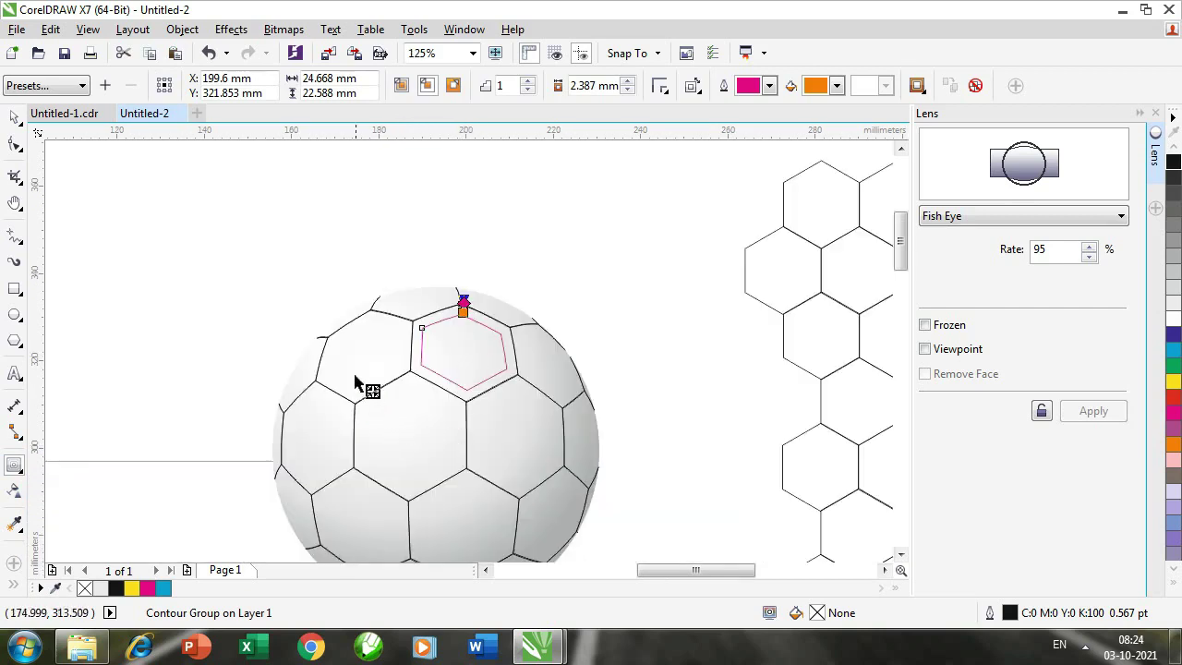
scroll(465, 352, "up", 2)
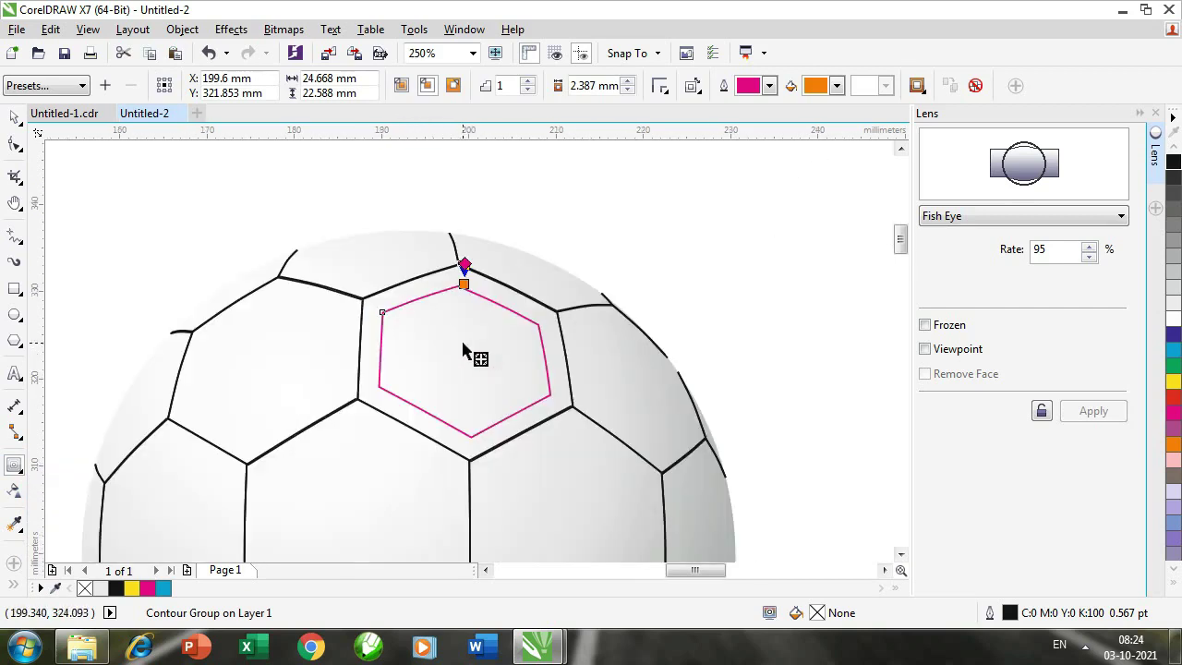
Break the contour apart from its panel and set the inner hexagon's outline width to 1.0 pt
key("space")
left_click(726, 197)
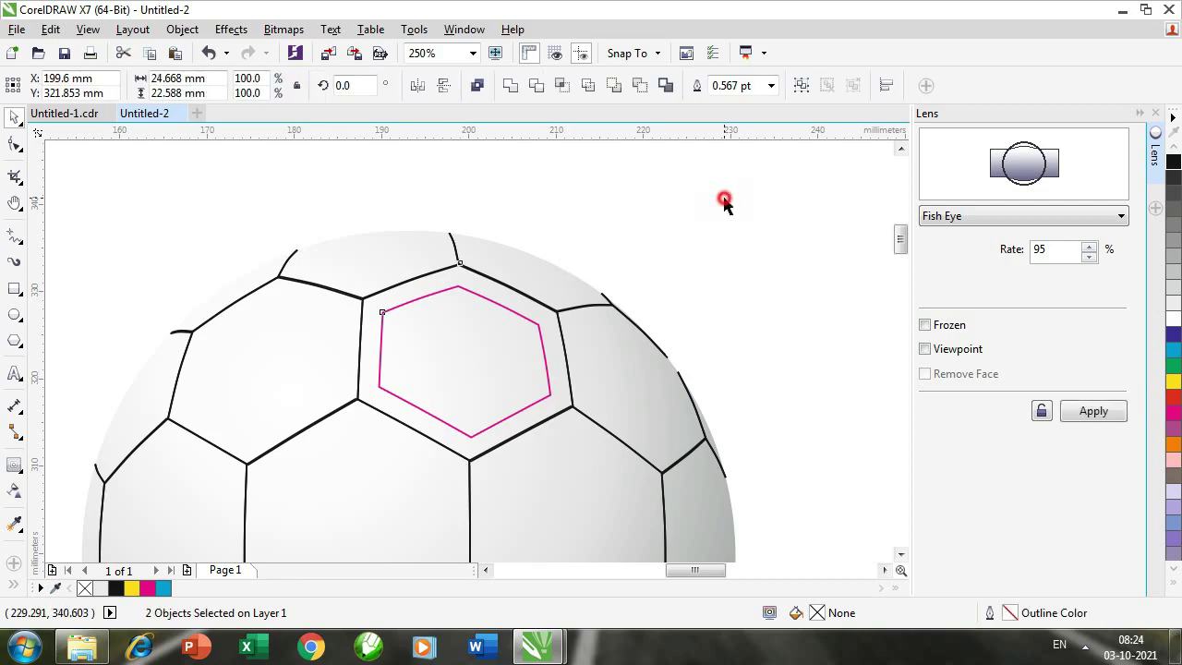
left_click(489, 305)
left_click(489, 308)
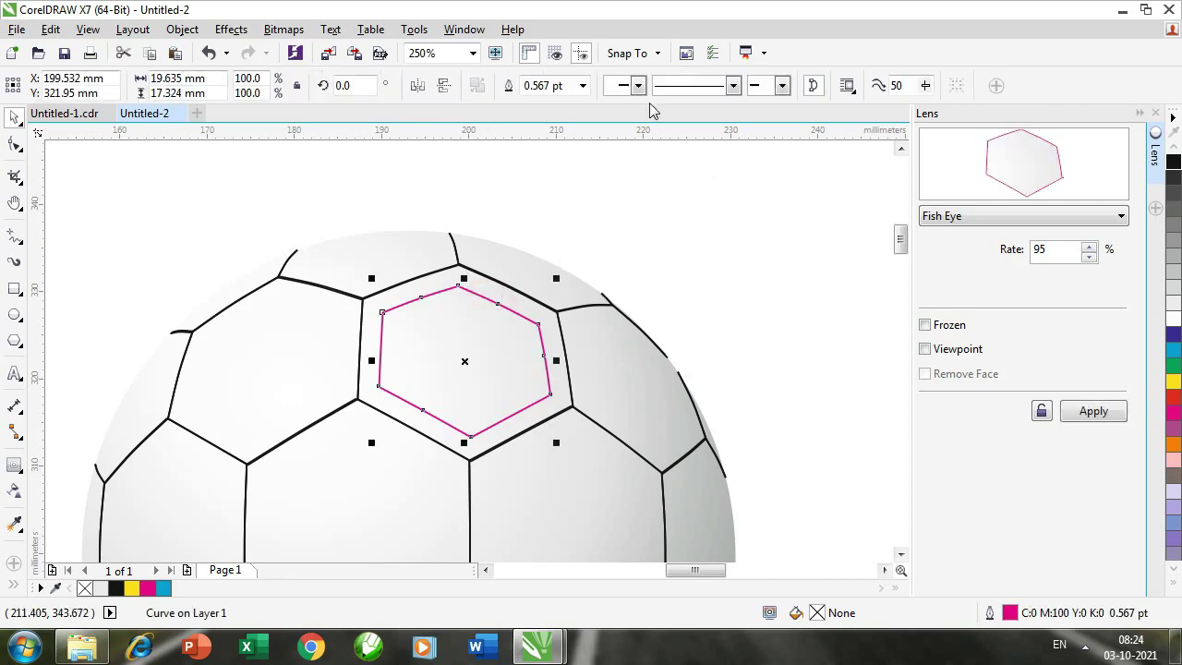
left_click(583, 85)
left_click(546, 158)
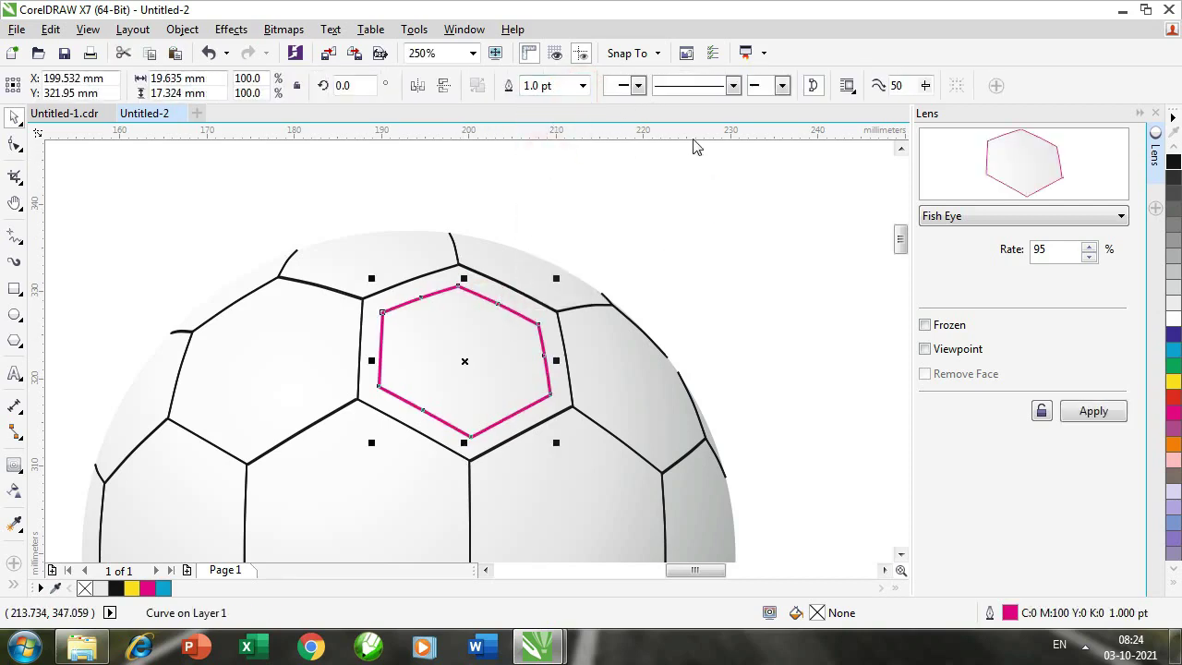
Change the inner hexagon's outline to a closely spaced dotted line style
left_click(732, 85)
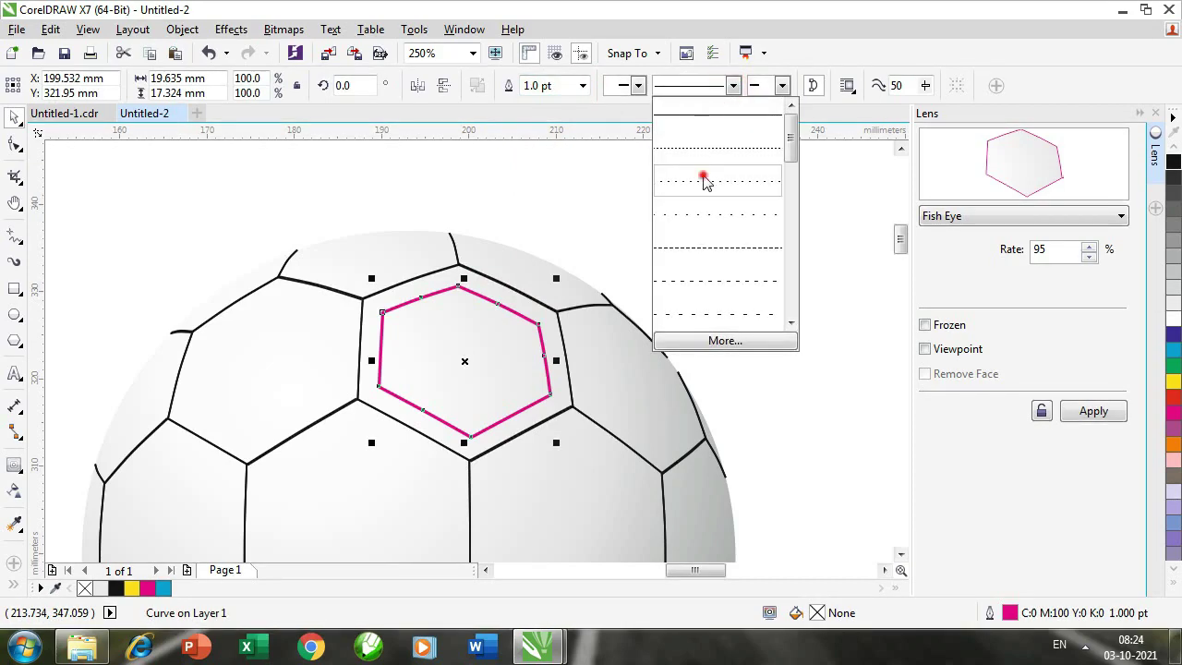
left_click(705, 181)
left_click(733, 85)
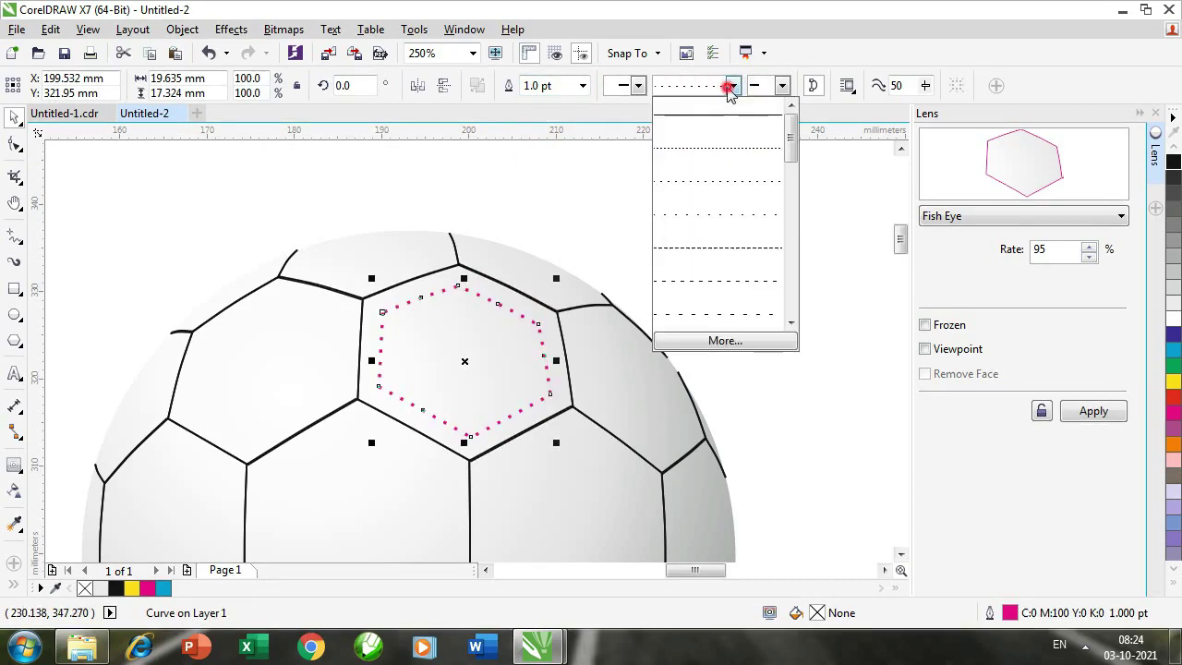
left_click(706, 151)
left_click(722, 269)
scroll(430, 361, "down", 1)
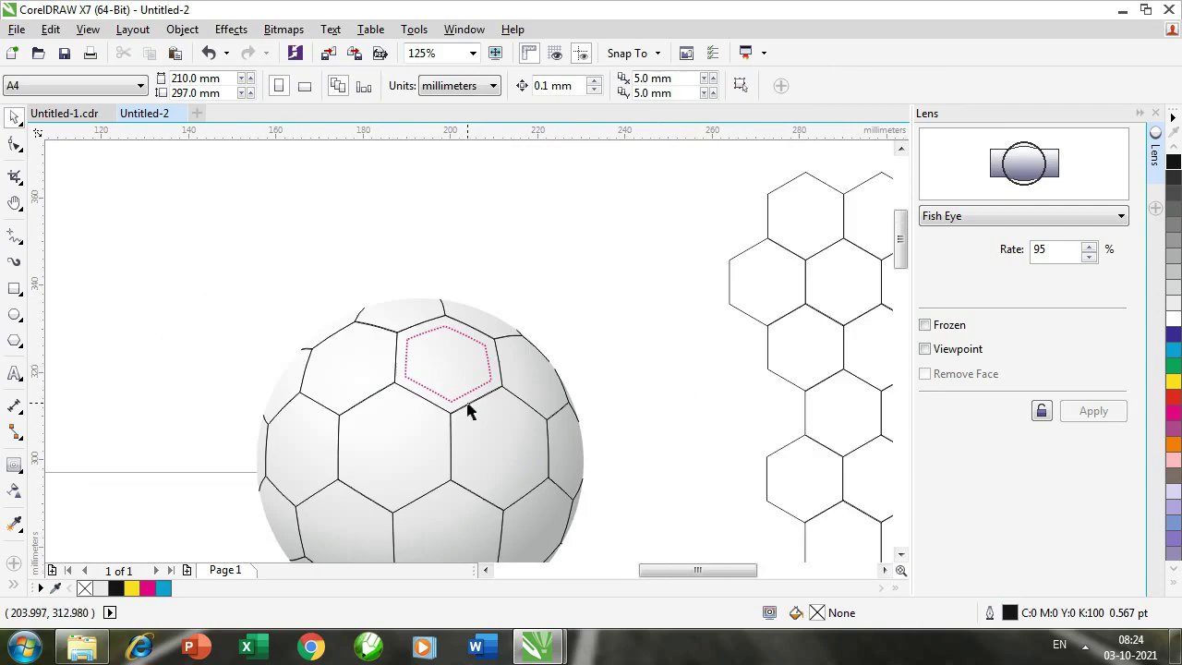
Set the outline color of the dotted inner hexagon to black
key("h")
left_click_drag(471, 475, 486, 365)
scroll(461, 269, "up", 2)
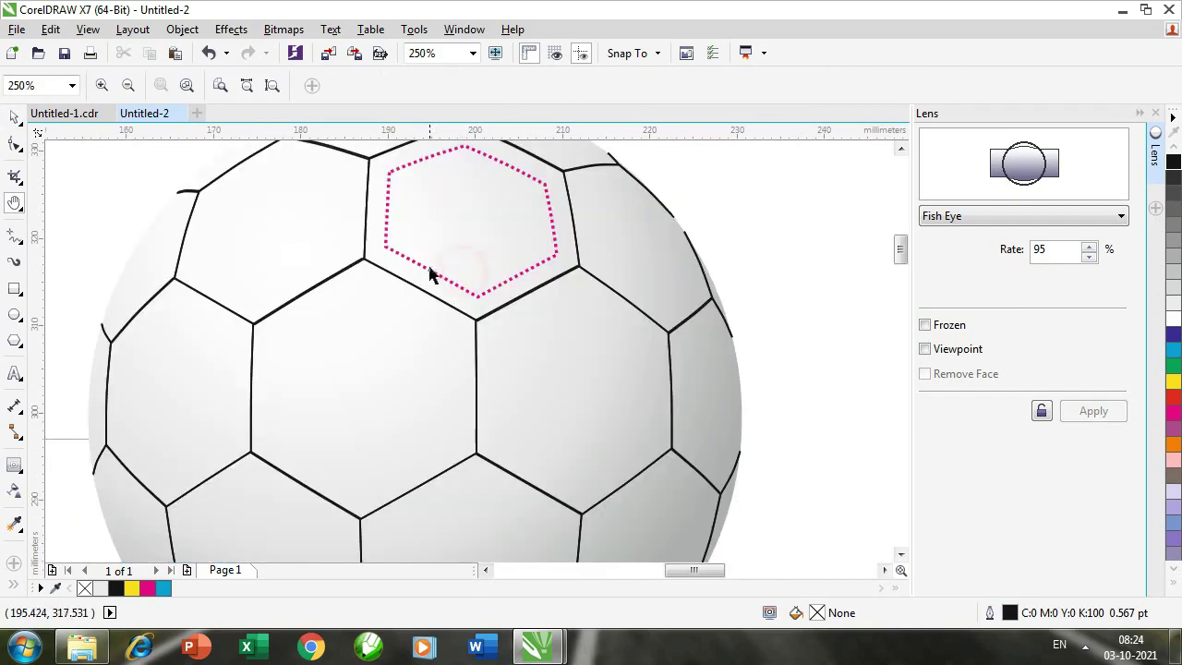
key("space")
left_click(430, 272)
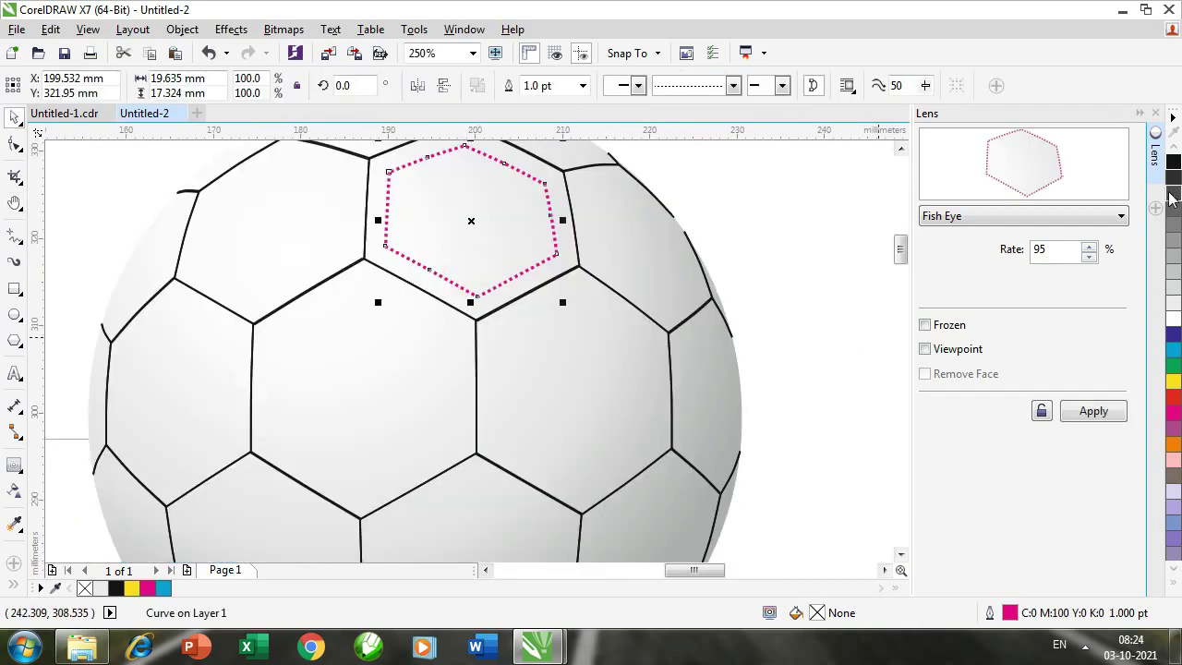
right_click(1174, 163)
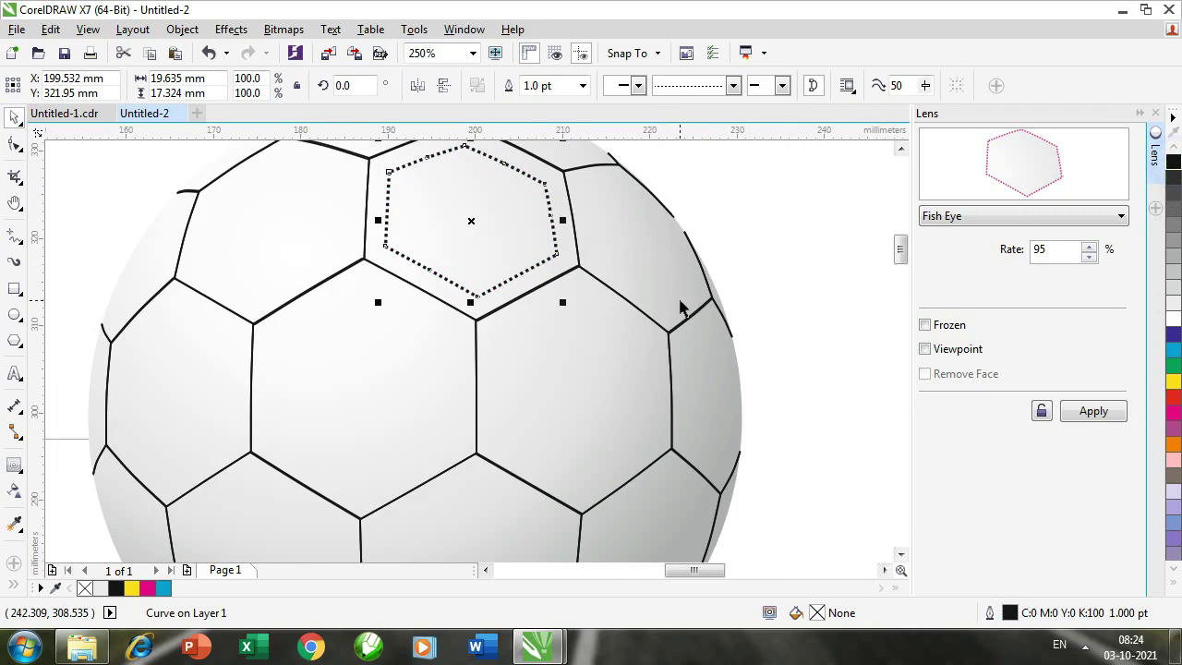
left_click(771, 230)
key("h")
left_click_drag(544, 296, 551, 404)
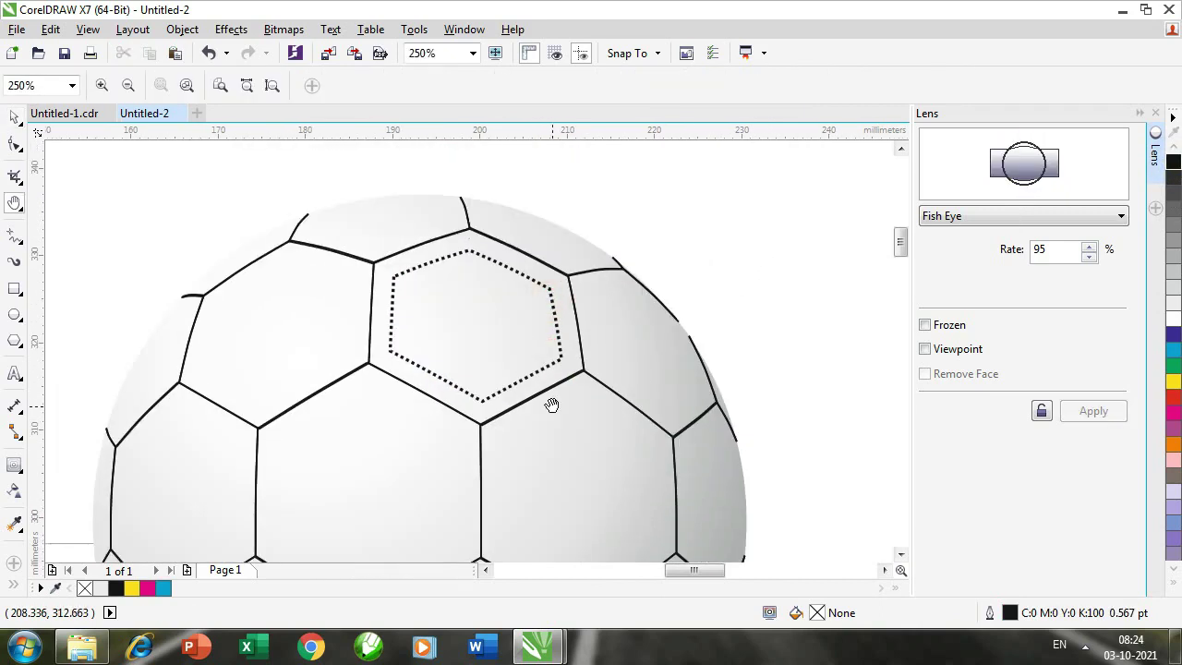
Fill the ball's upper hexagon panel around the dotted stitching with orange
left_click_drag(505, 437, 556, 360)
left_click_drag(494, 341, 482, 436)
key("space")
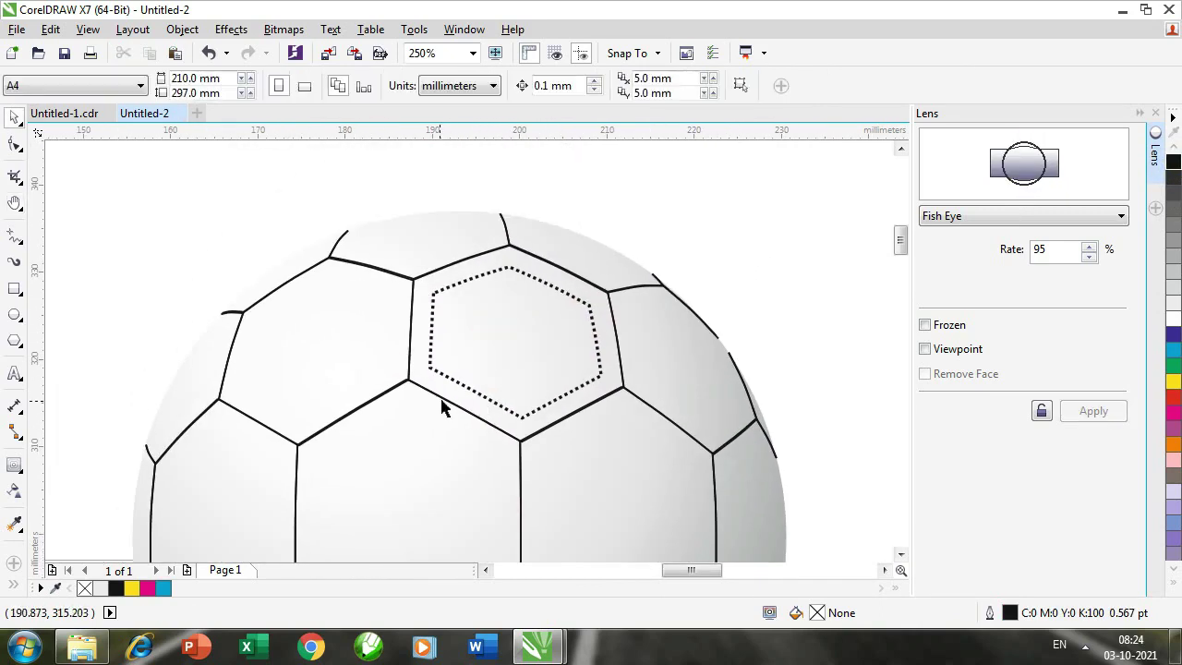
left_click(443, 403)
left_click(409, 304)
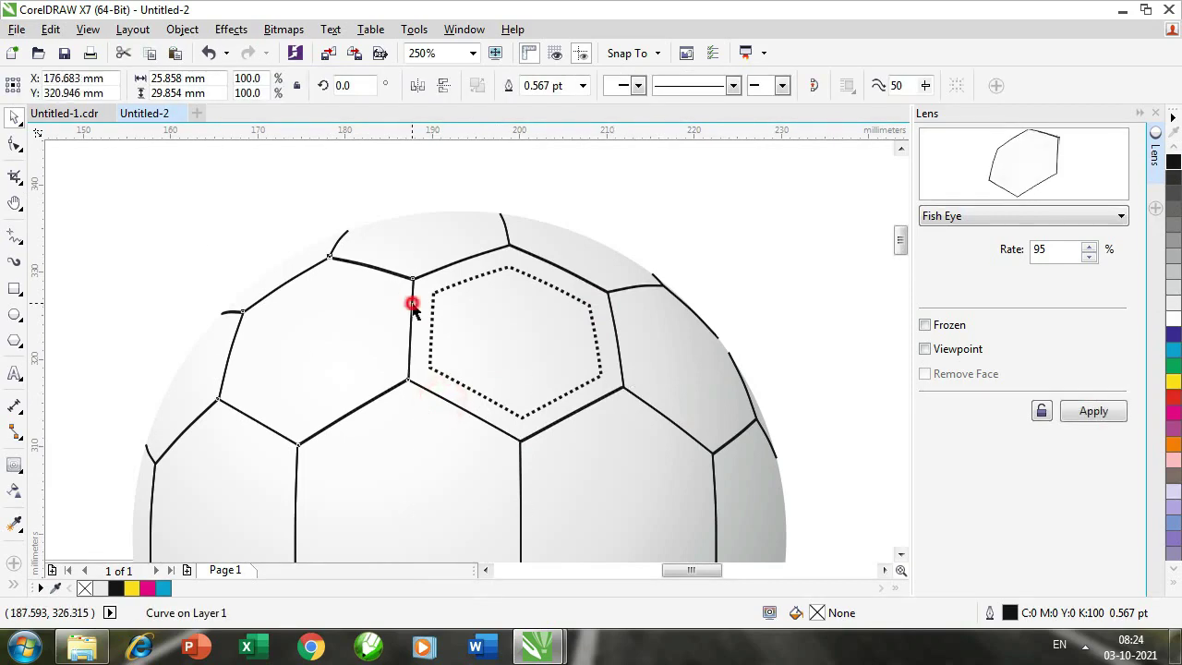
left_click(448, 264)
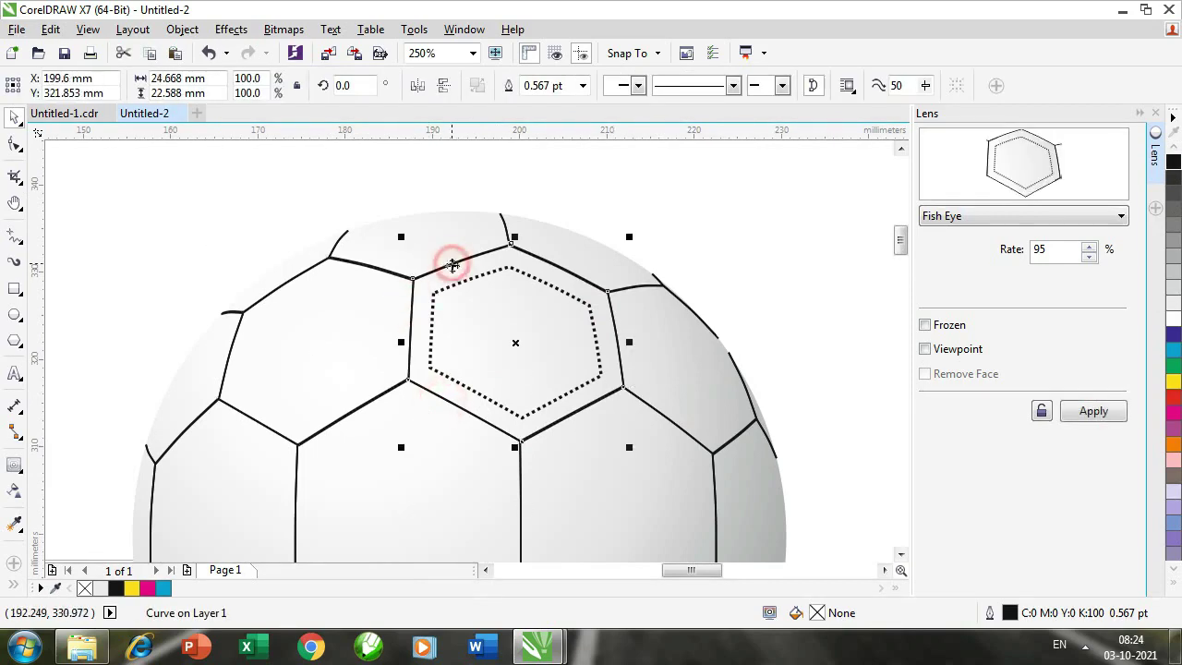
left_click(1174, 445)
Close the curve of the central hexagon panel just below the orange one and add a one-step inside contour offset about 2.7 mm
key("h")
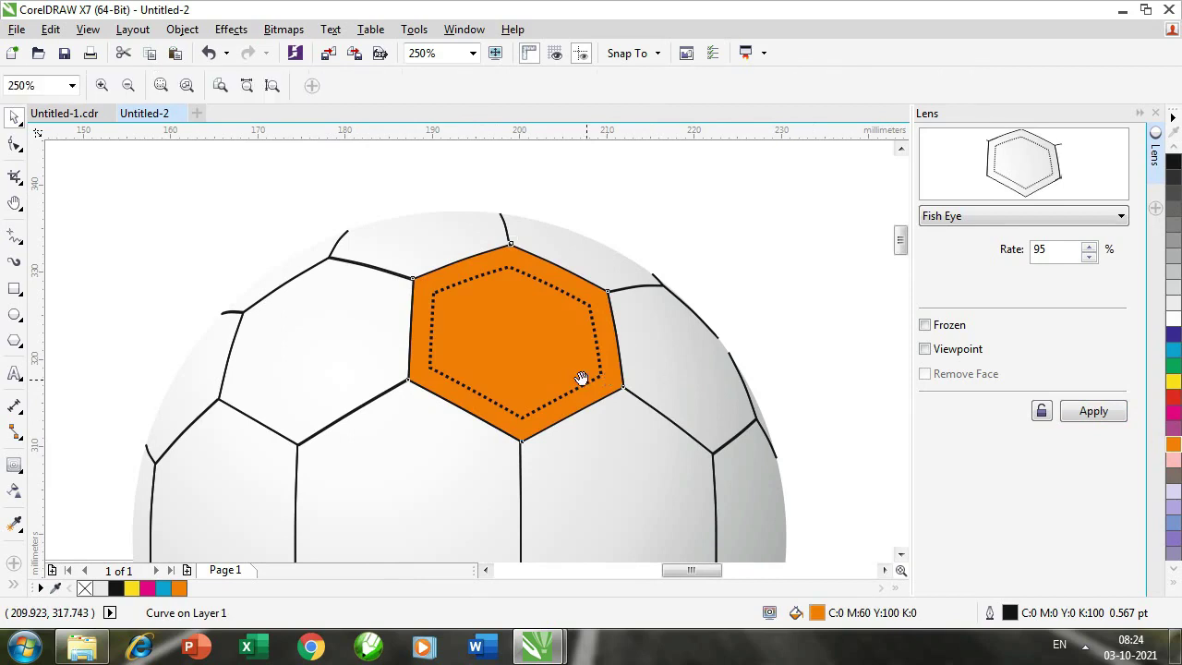
left_click_drag(573, 410, 525, 325)
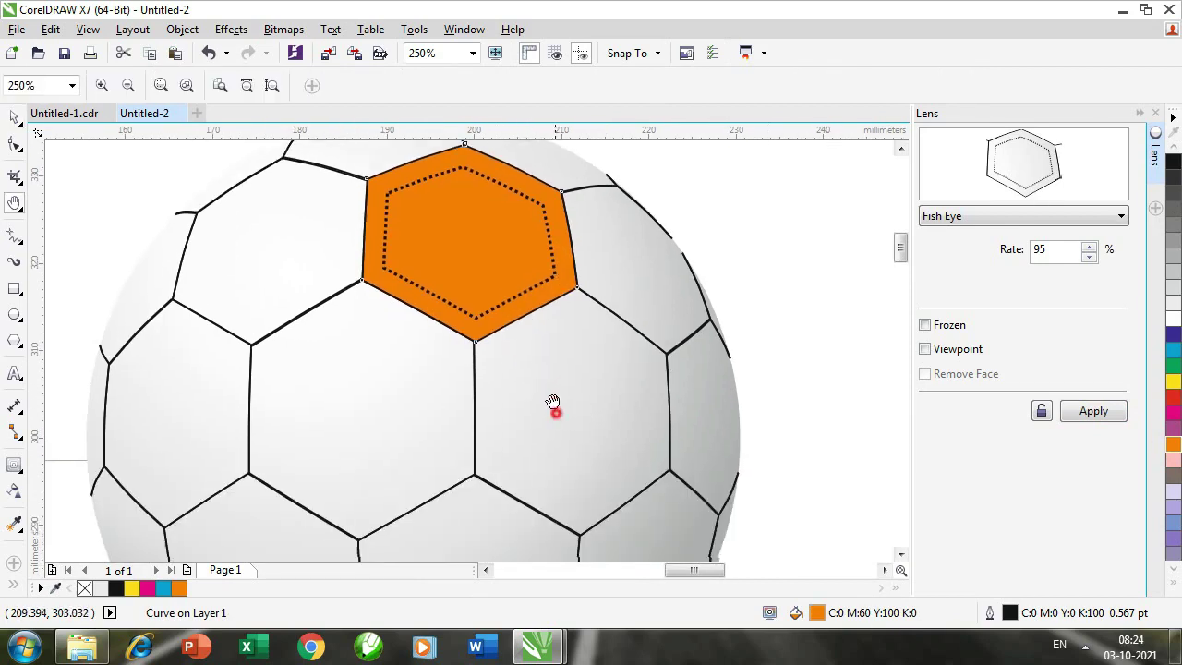
left_click_drag(554, 403, 541, 367)
key("space")
left_click(462, 376)
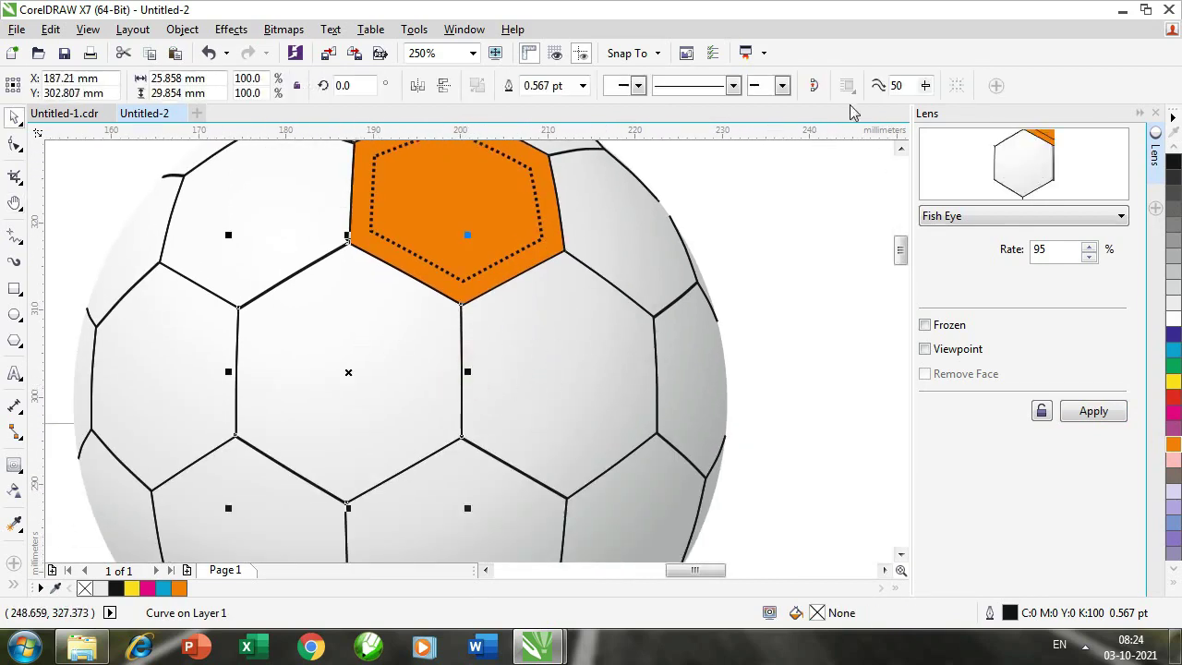
left_click(815, 87)
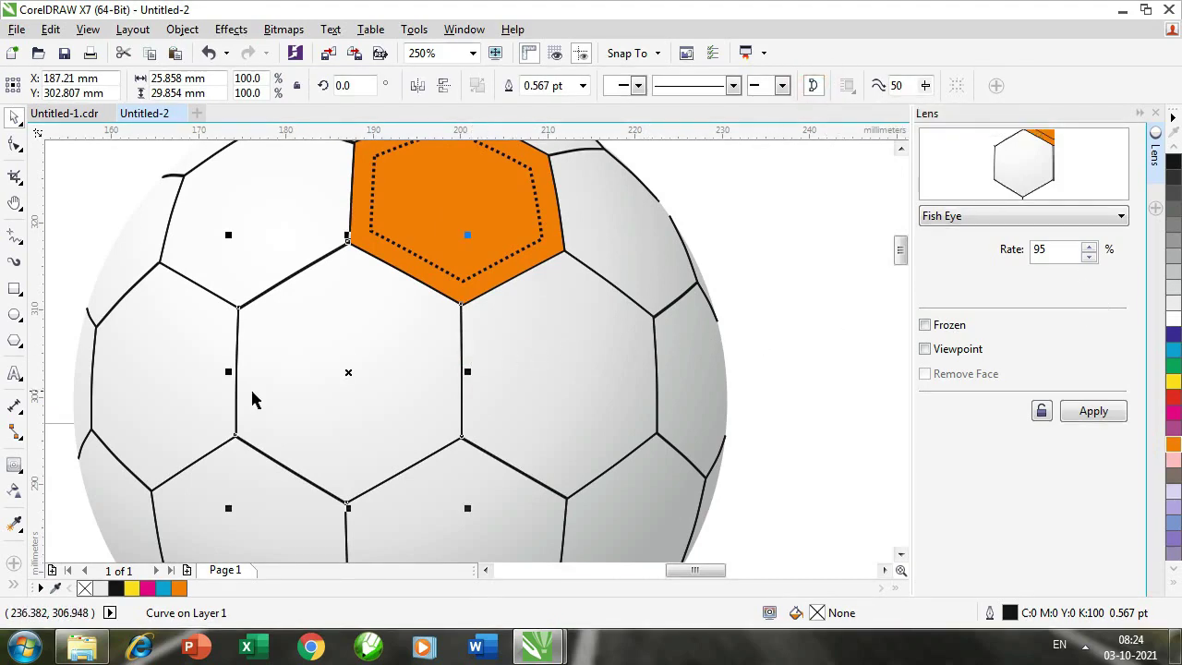
left_click(15, 467)
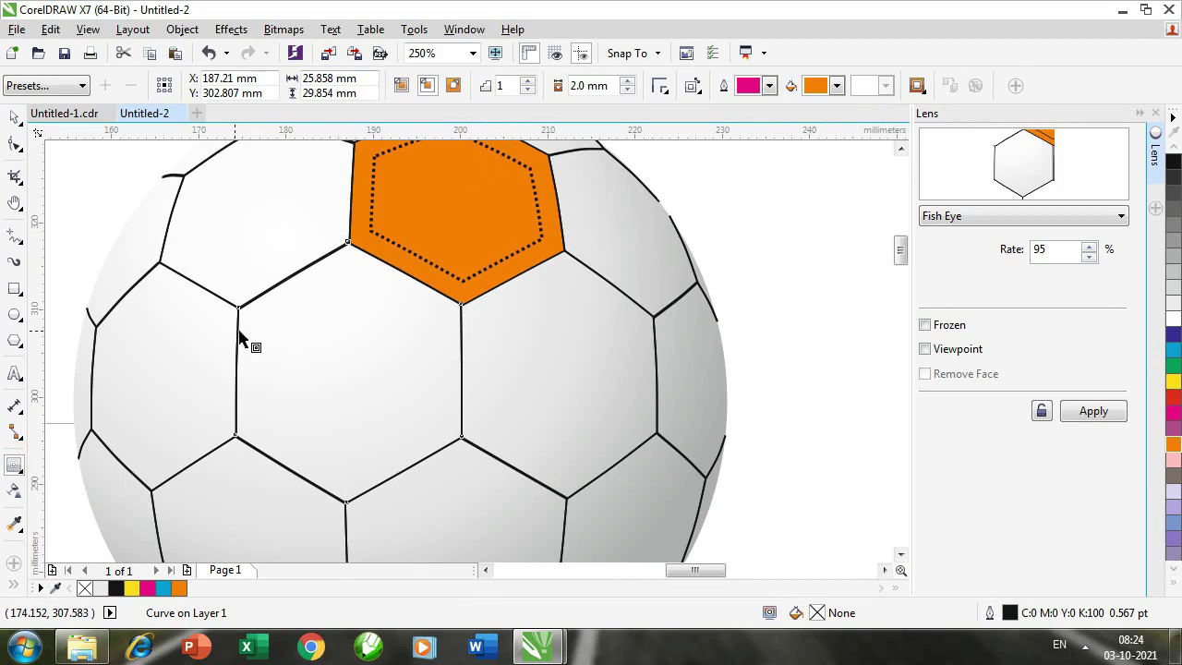
left_click_drag(238, 335, 272, 342)
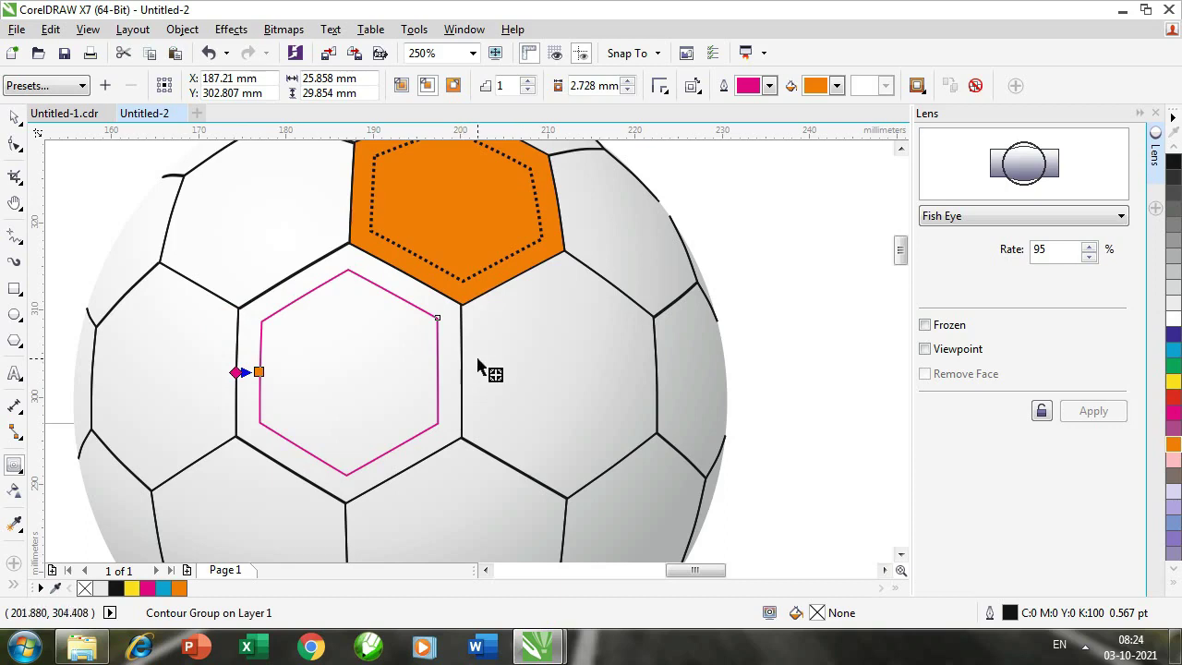
key("space")
Close the curve of the hexagon panel in the row below and copy the central panel's contour properties onto it
left_click(635, 317)
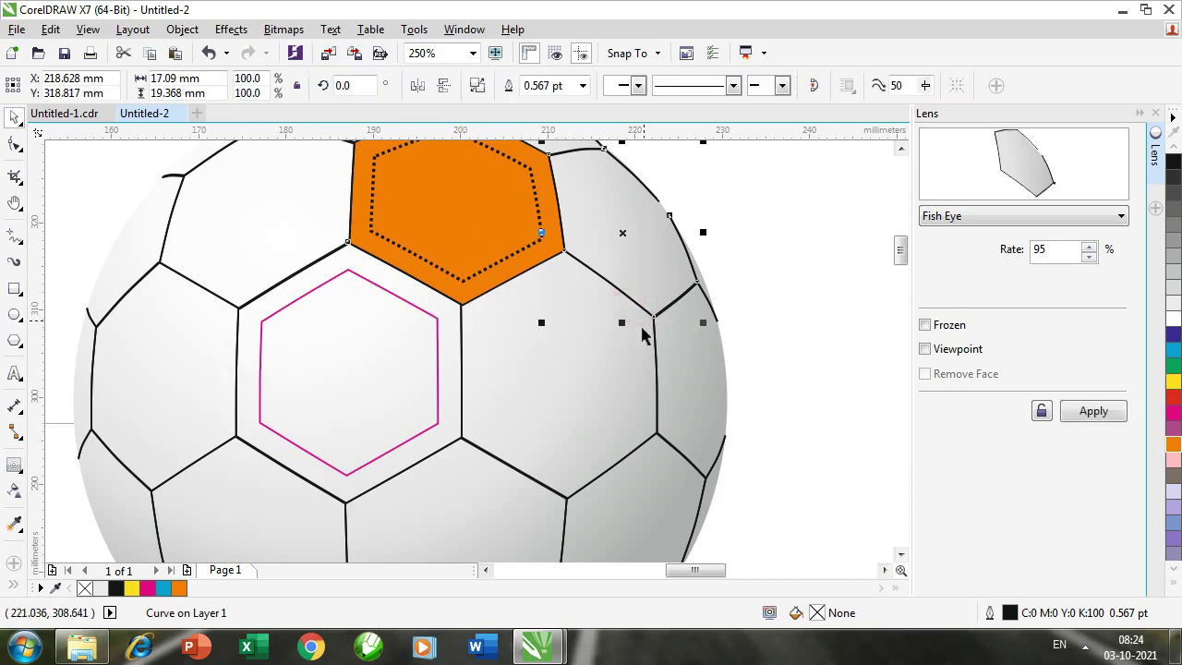
left_click(528, 481)
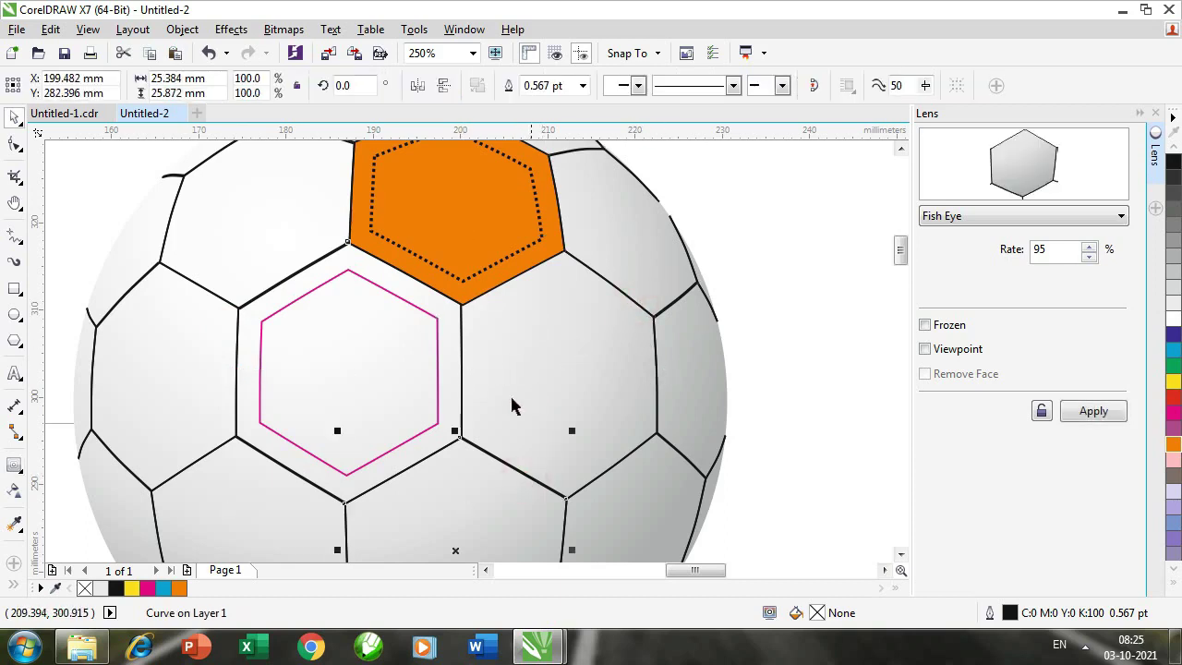
left_click(819, 91)
left_click_drag(508, 411, 541, 310)
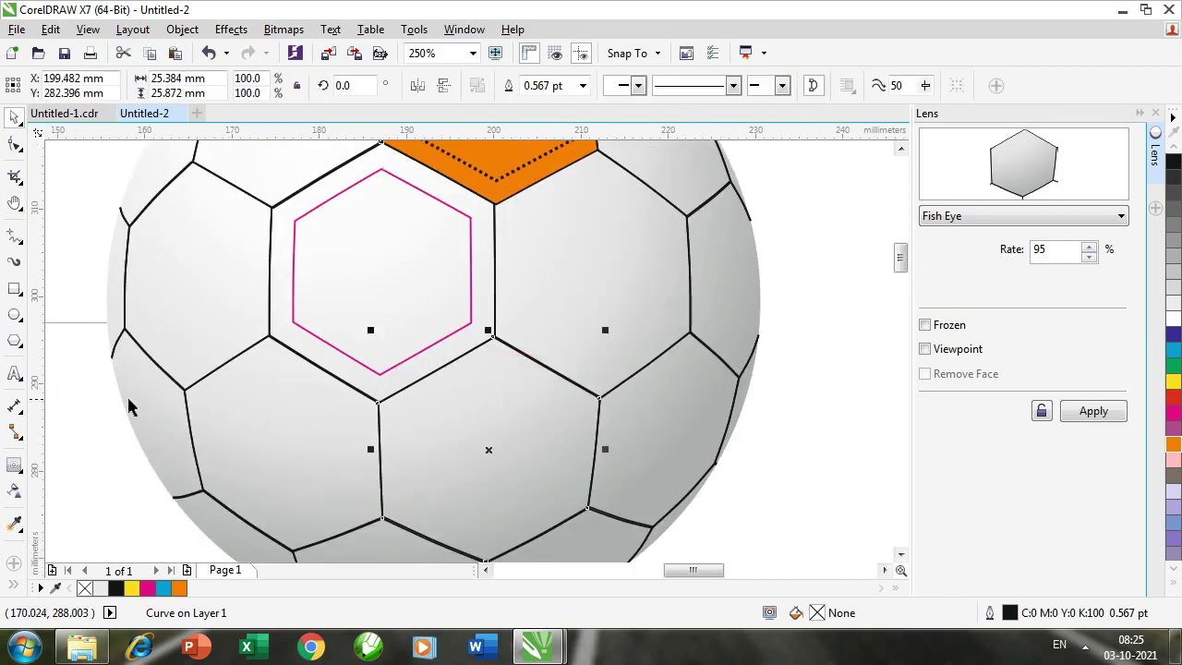
left_click(14, 468)
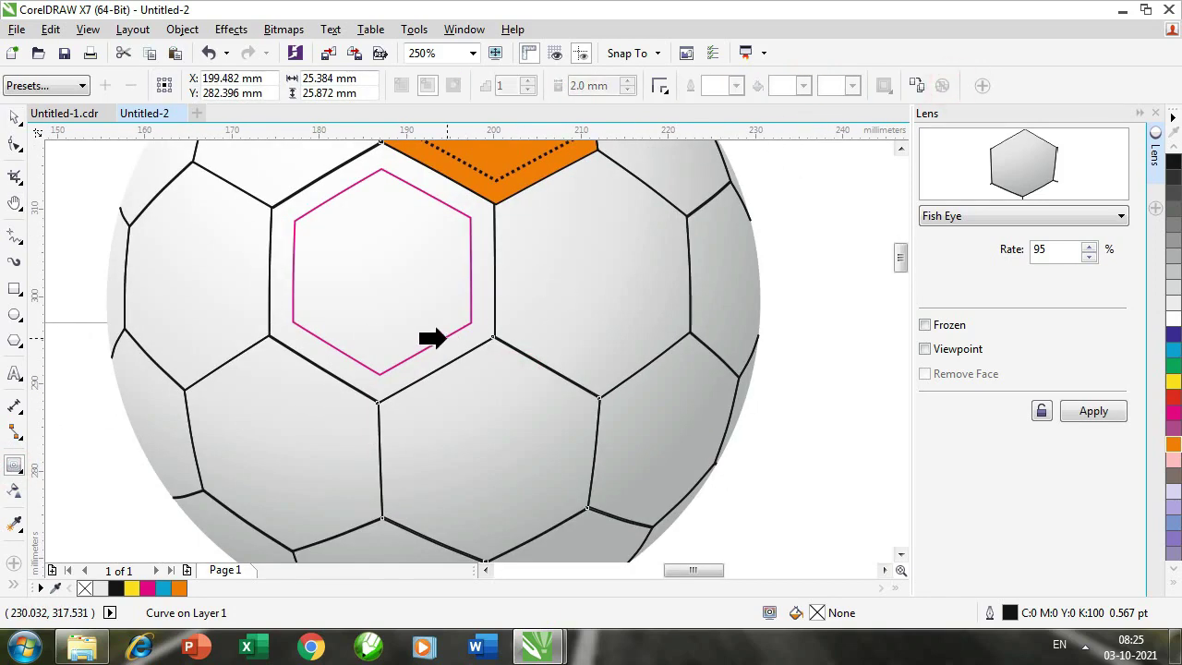
left_click_drag(431, 335, 523, 408)
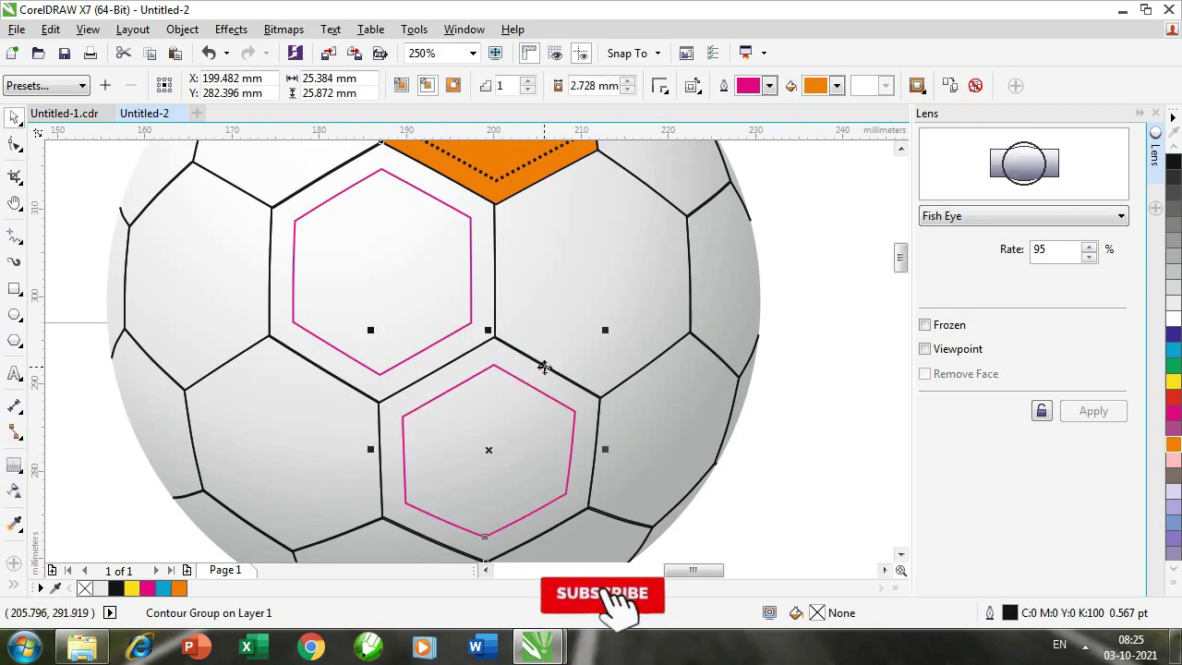
Copy the existing inner contour onto the hexagon panel immediately right of the central contoured panel
left_click(544, 367)
scroll(544, 366, "down", 1)
scroll(491, 303, "up", 2)
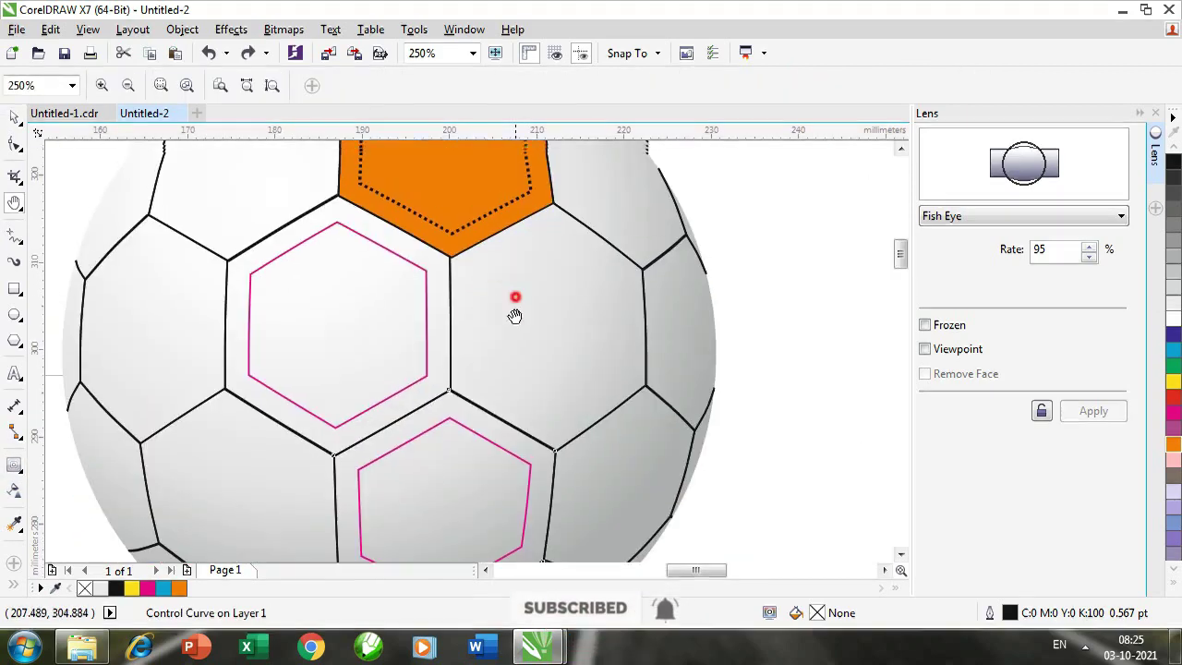
left_click(453, 300)
left_click(450, 300)
left_click(15, 468)
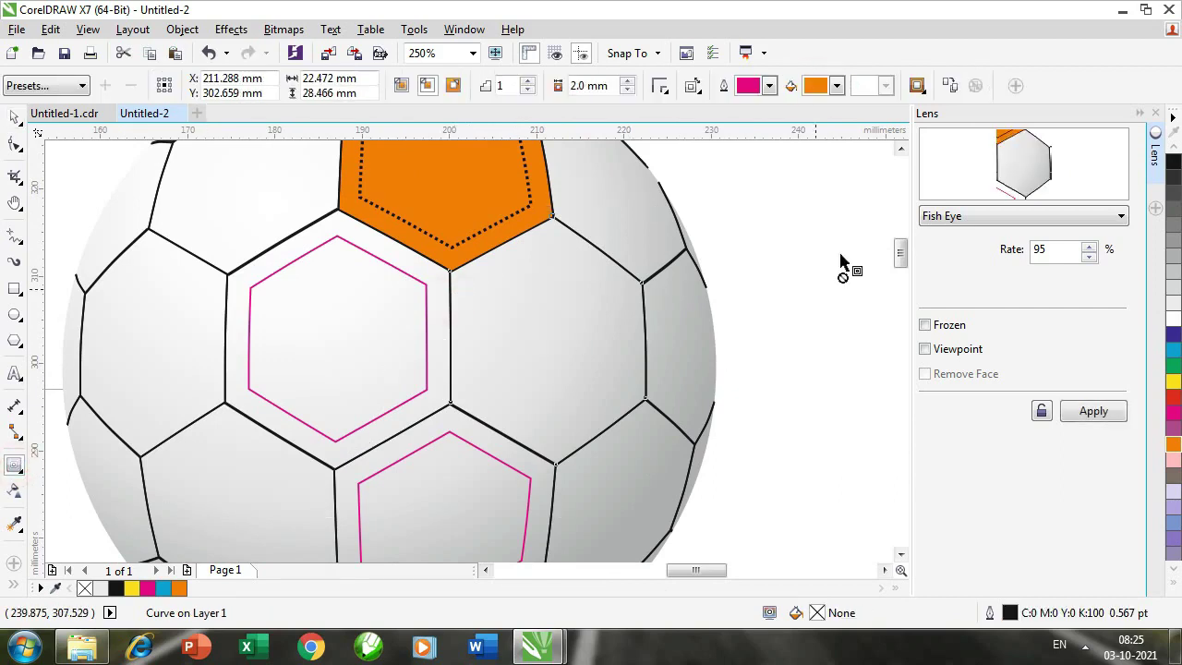
left_click(947, 88)
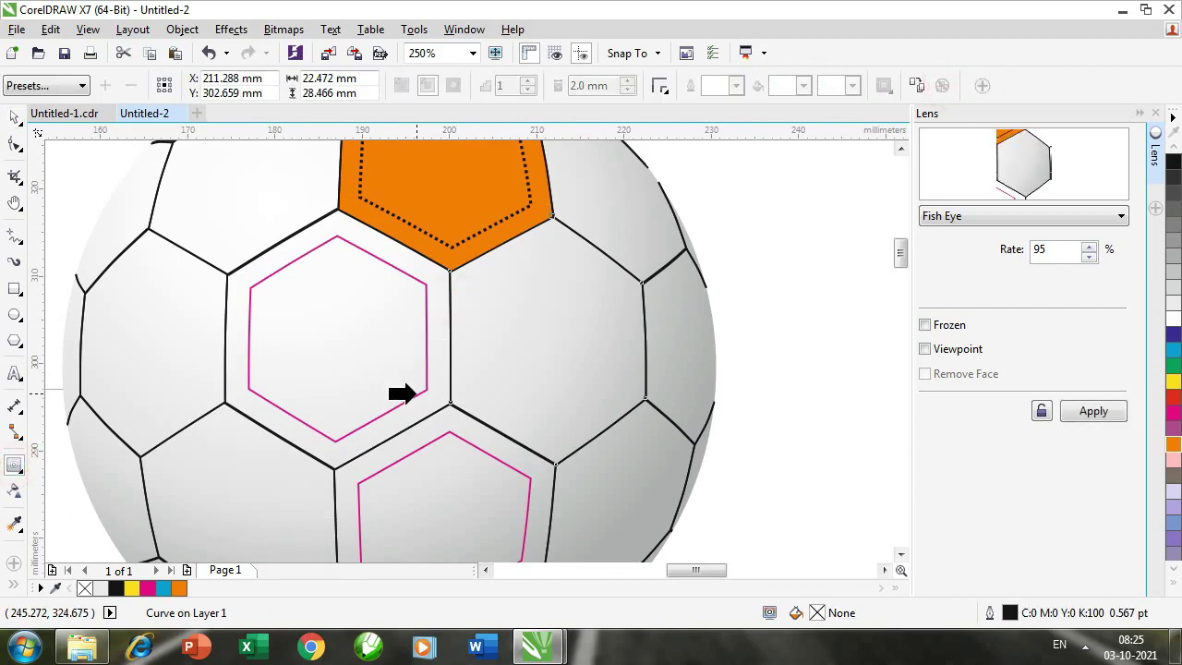
left_click_drag(554, 461, 520, 378)
scroll(548, 434, "down", 2)
left_click(657, 348)
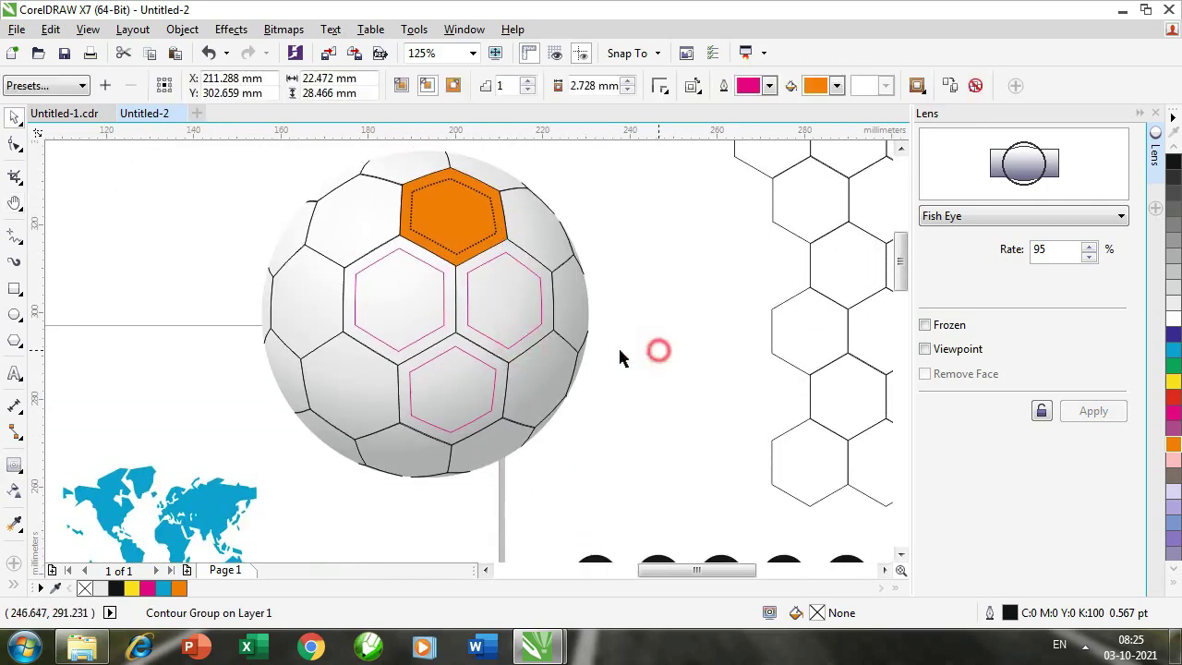
Review the word globes, map globe, dotted sphere and honeycomb ball together across the whole drawing
scroll(447, 343, "up", 1)
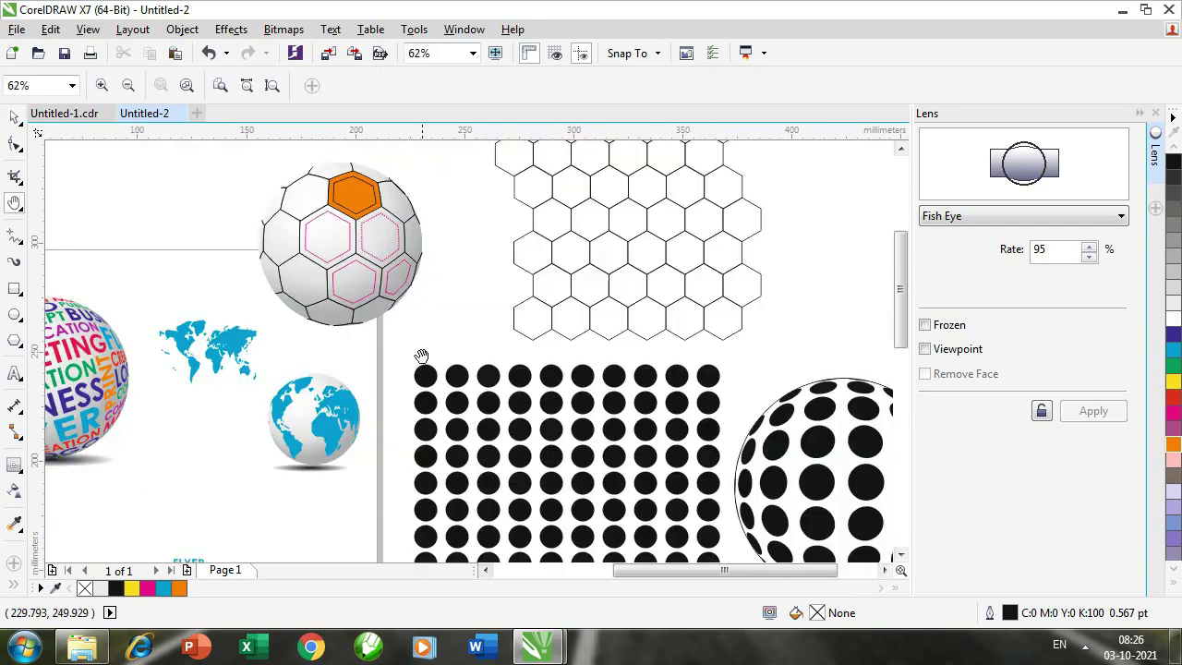
left_click_drag(422, 358, 444, 313)
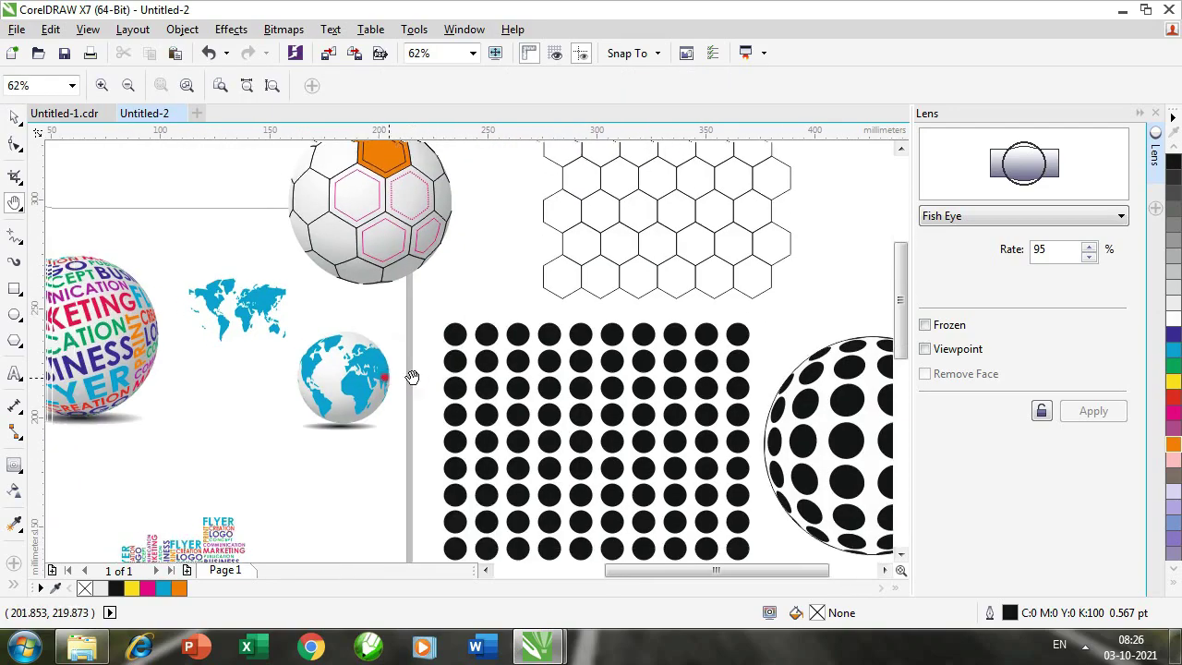
left_click_drag(326, 384, 433, 384)
left_click_drag(403, 428, 415, 303)
left_click_drag(398, 355, 455, 416)
key("space")
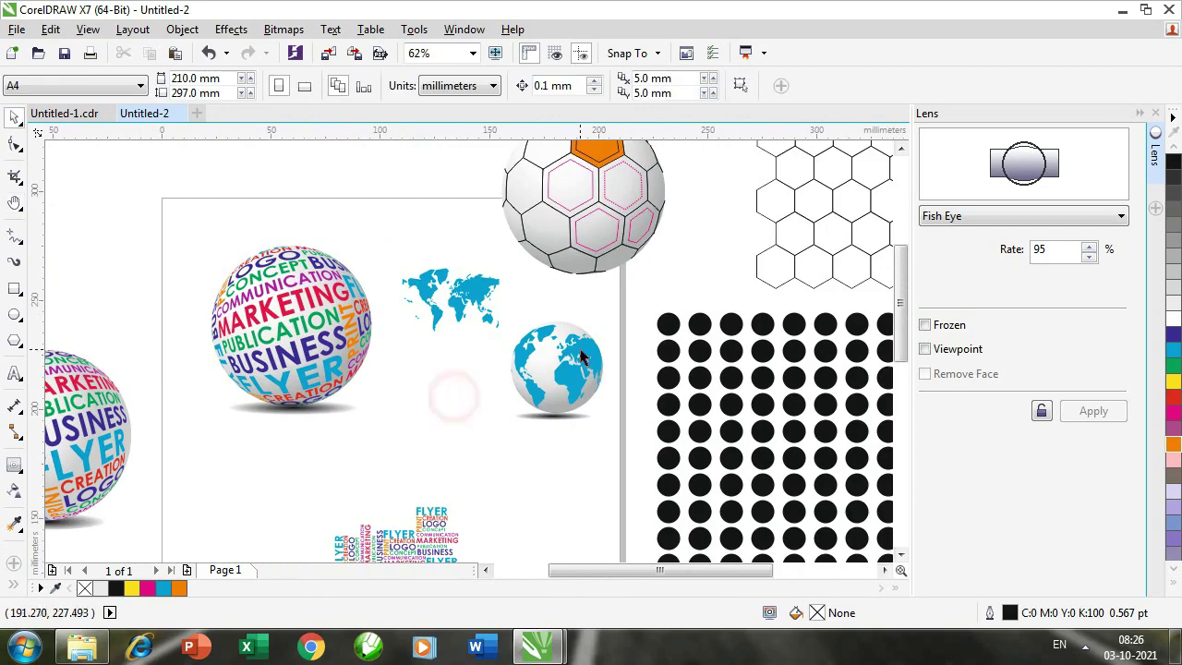
scroll(558, 391, "down", 2)
left_click(408, 498)
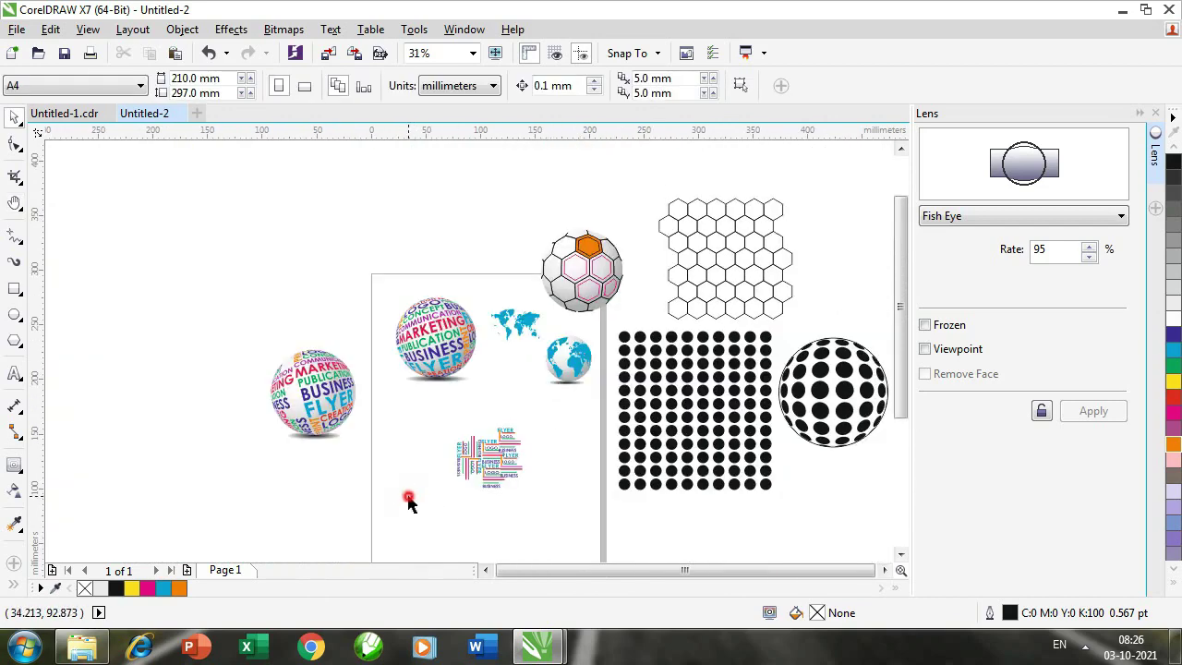